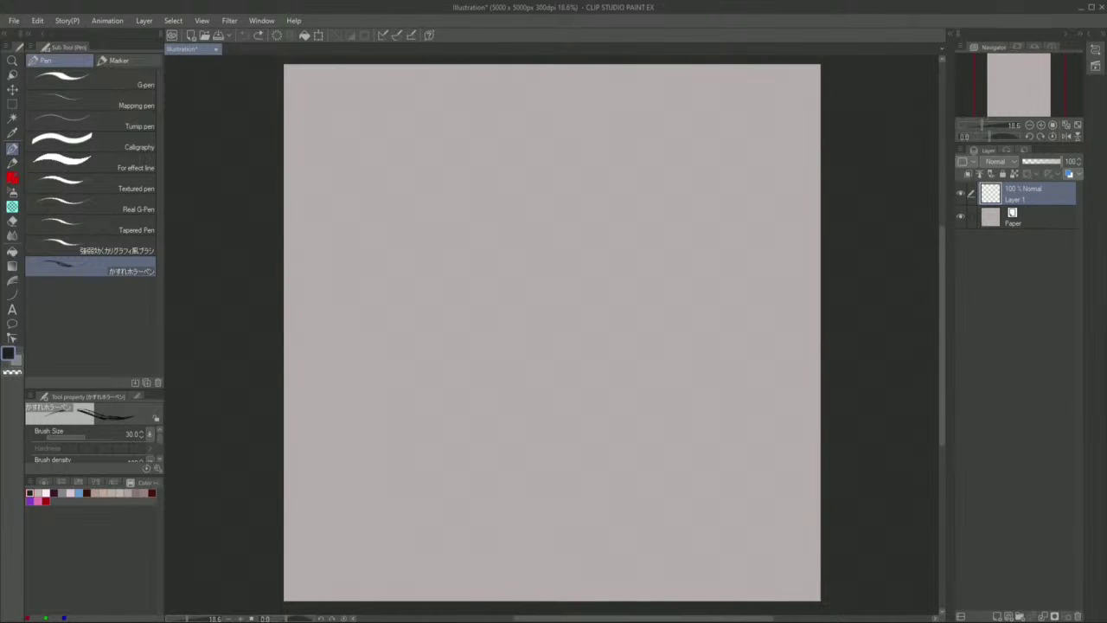
- Switch to the Line of Action browser window and limit the figures to Only Covered Models, Both, with ages Teen and Adult
drag(403, 317, 1015, 187)
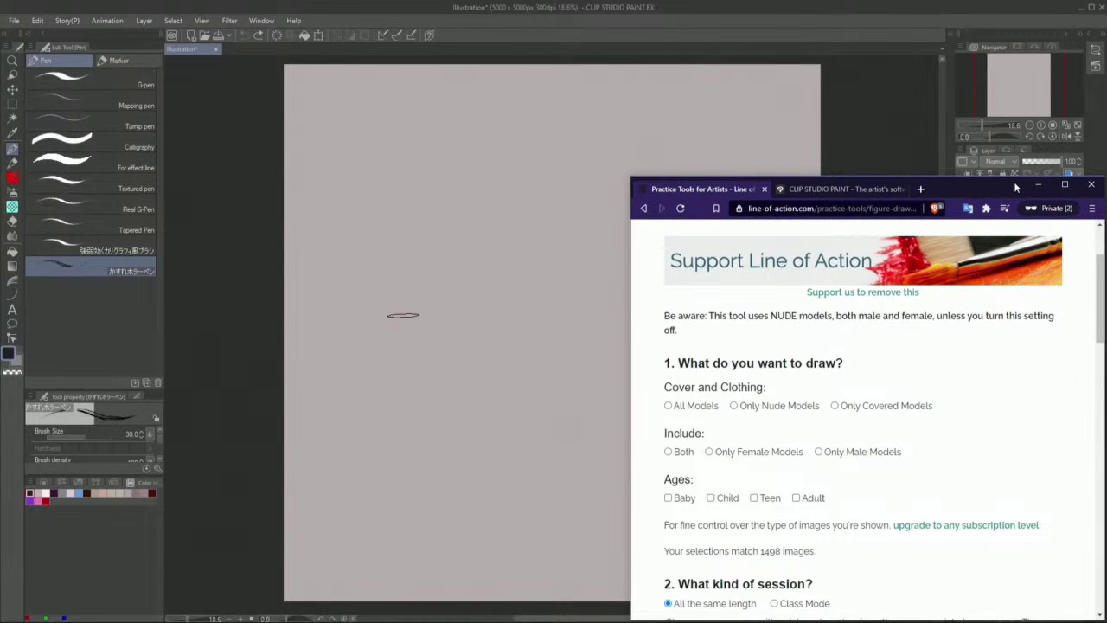
scroll(1062, 284, down, 2)
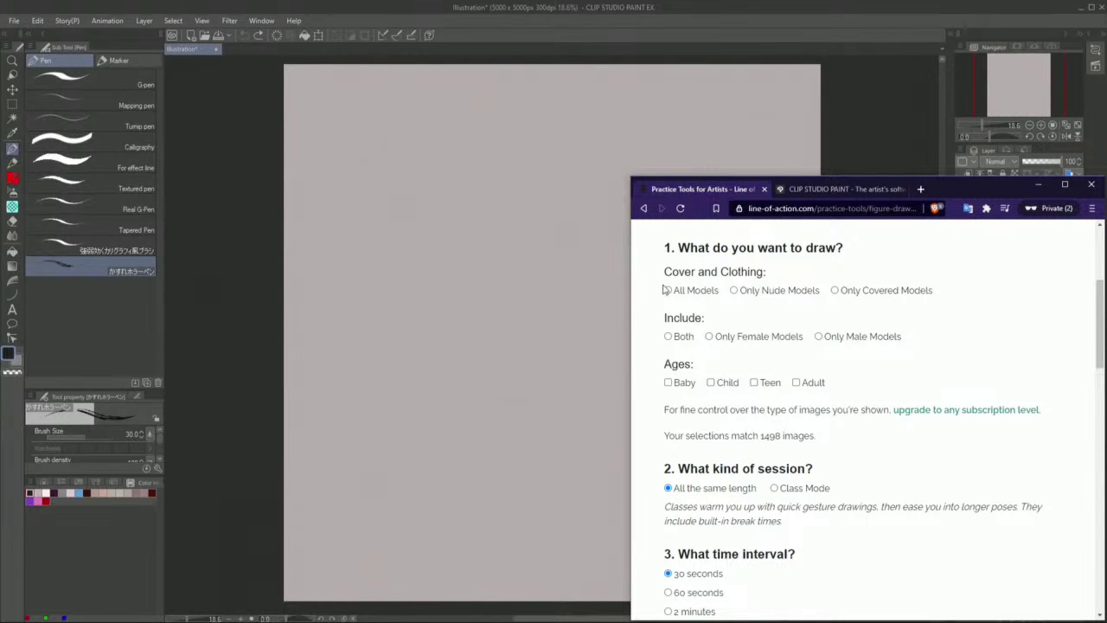
click(835, 291)
scroll(778, 298, down, 1)
click(668, 278)
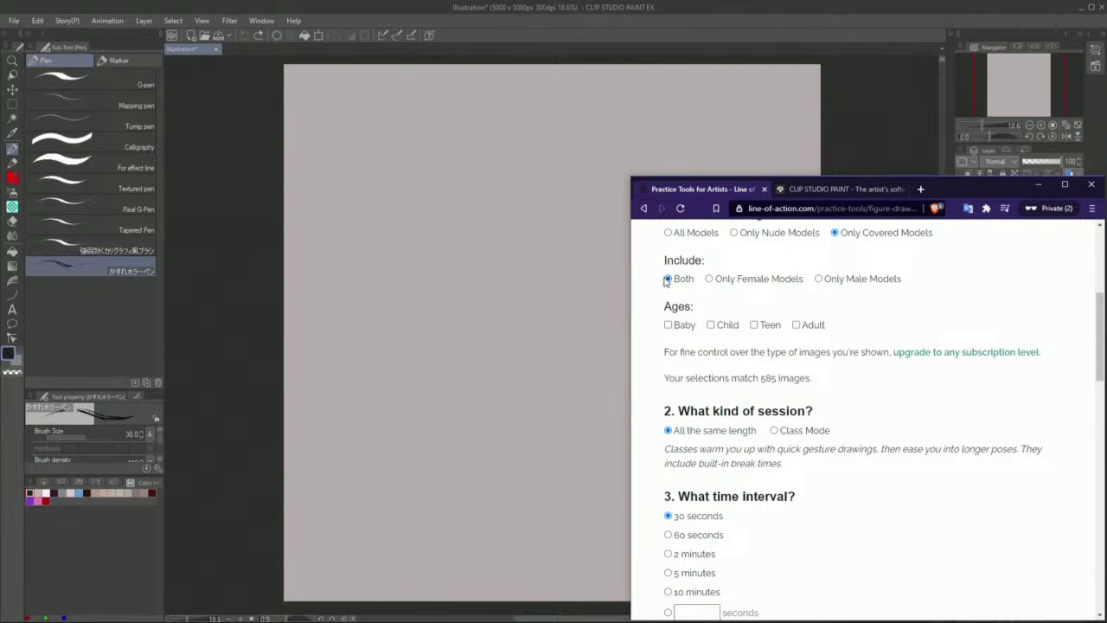
scroll(638, 316, down, 1)
scroll(637, 316, up, 1)
click(753, 325)
click(796, 325)
- Choose a Class Mode session with a 1 hour class, and move the browser window off the canvas
scroll(811, 424, down, 1)
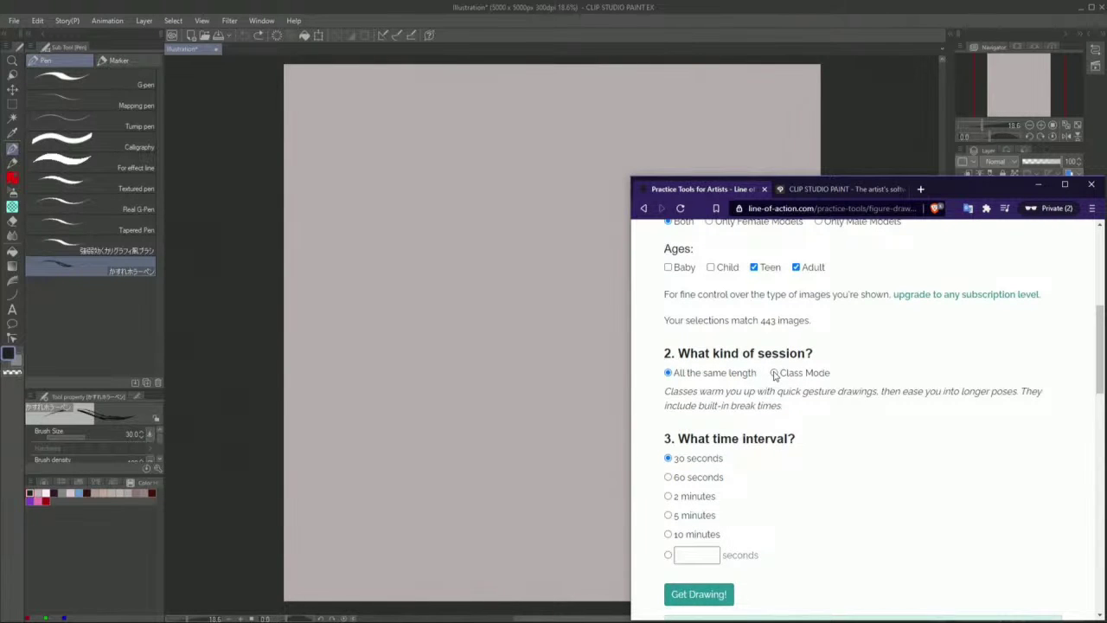
click(773, 371)
scroll(668, 420, down, 1)
click(667, 419)
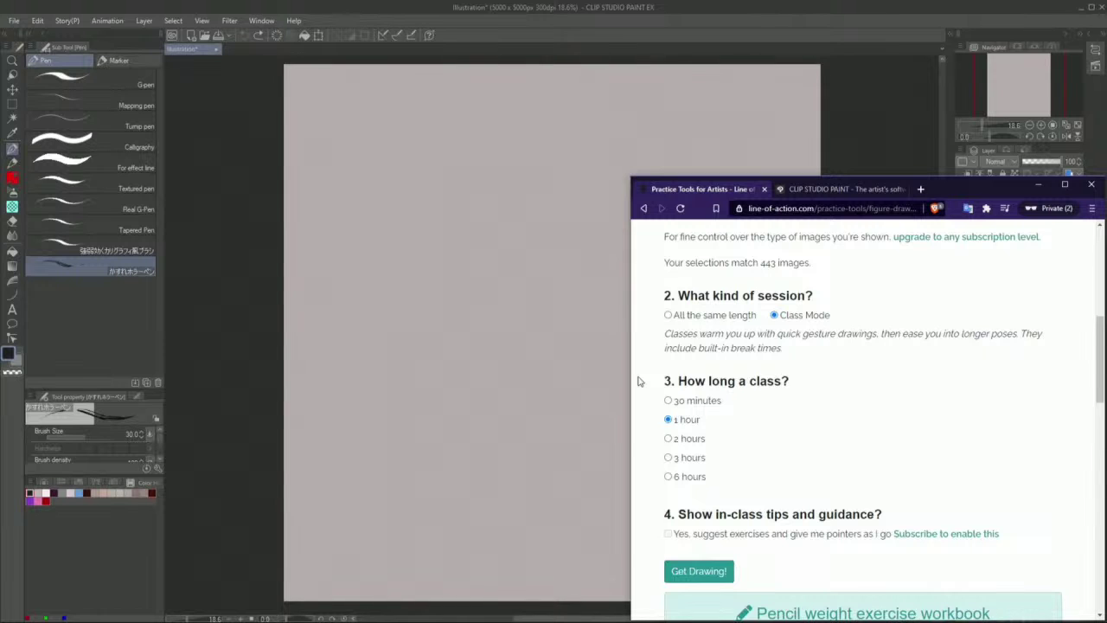
scroll(638, 381, down, 1)
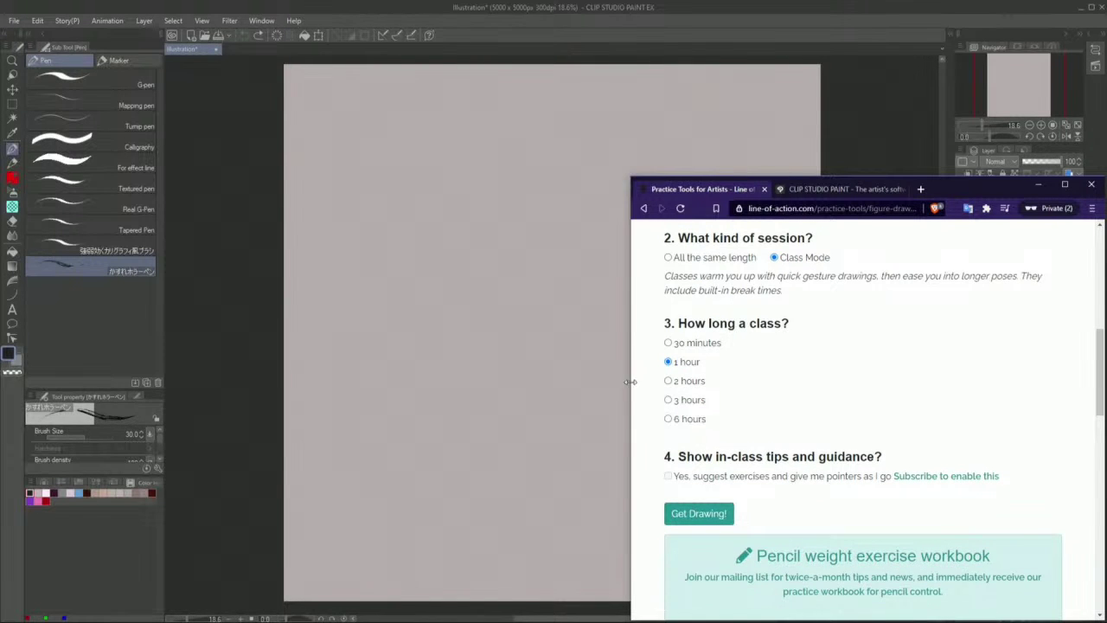
scroll(640, 400, up, 1)
scroll(670, 475, down, 1)
scroll(860, 471, down, 1)
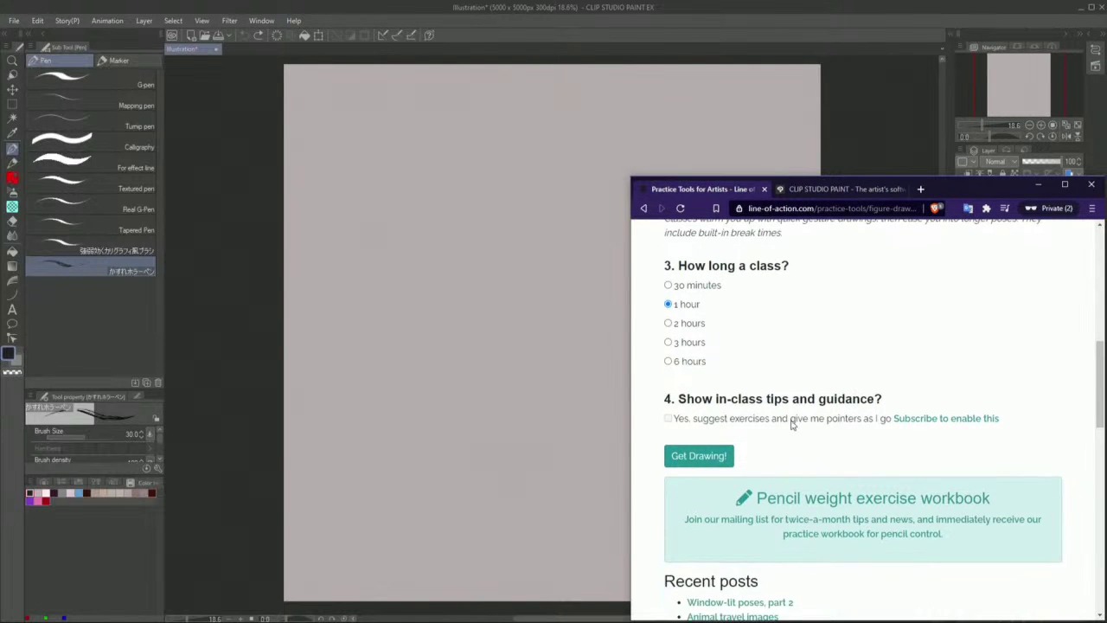
scroll(761, 467, up, 1)
drag(962, 190, 1106, 164)
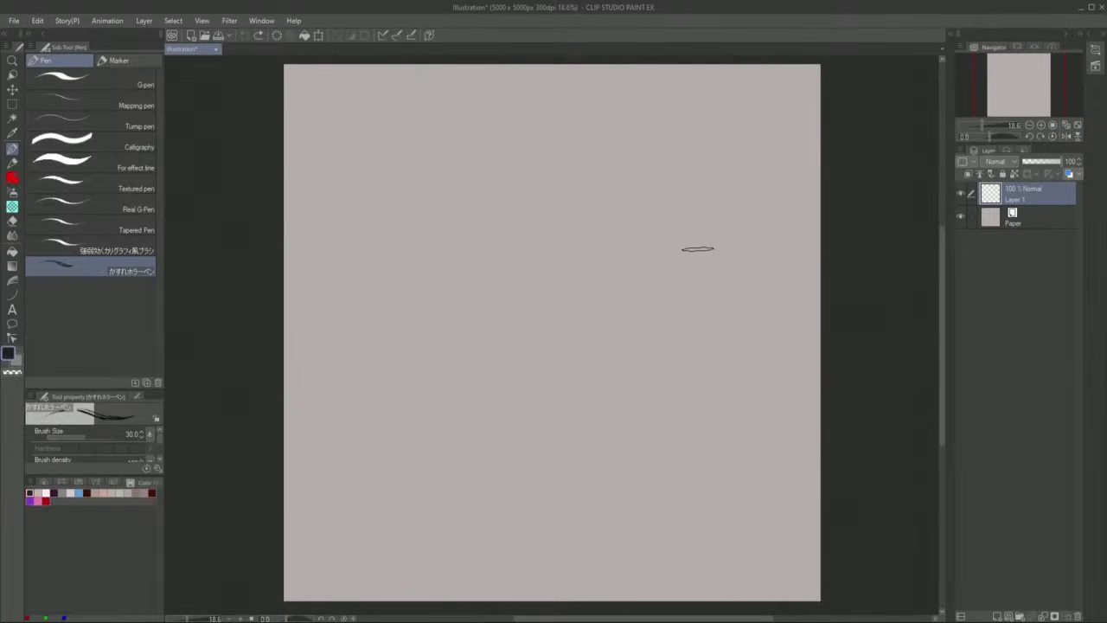
- Try the pen with long curved strokes at the canvas centre, and undo them all
mouse_move(578, 196)
mouse_down()
mouse_move(587, 401)
mouse_move(536, 197)
mouse_move(542, 437)
mouse_move(493, 187)
mouse_up()
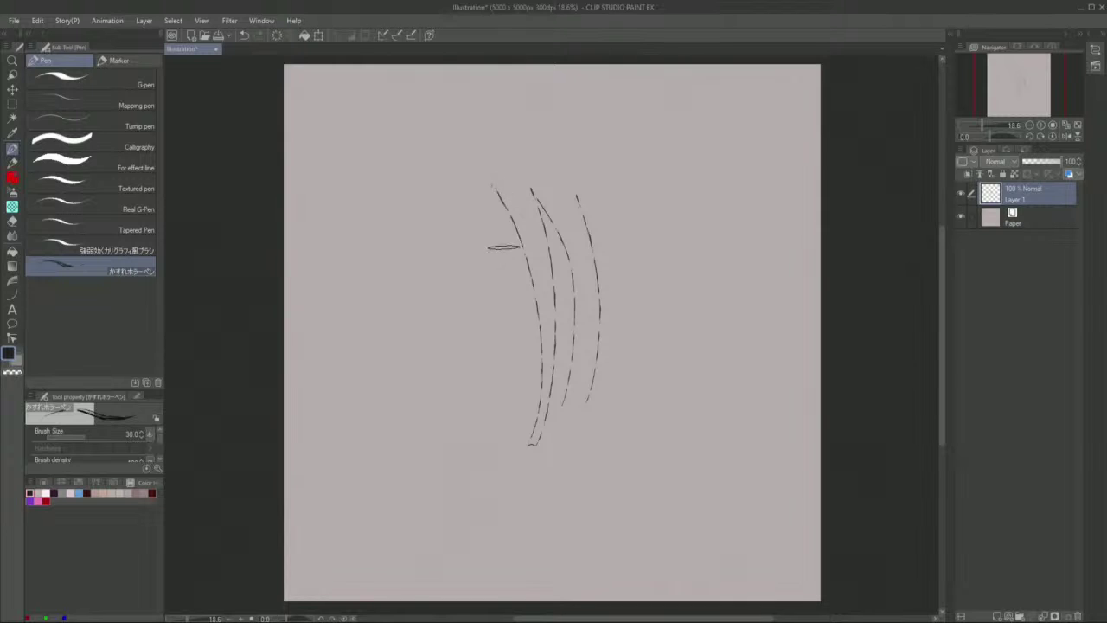
click(244, 37)
click(243, 37)
click(244, 37)
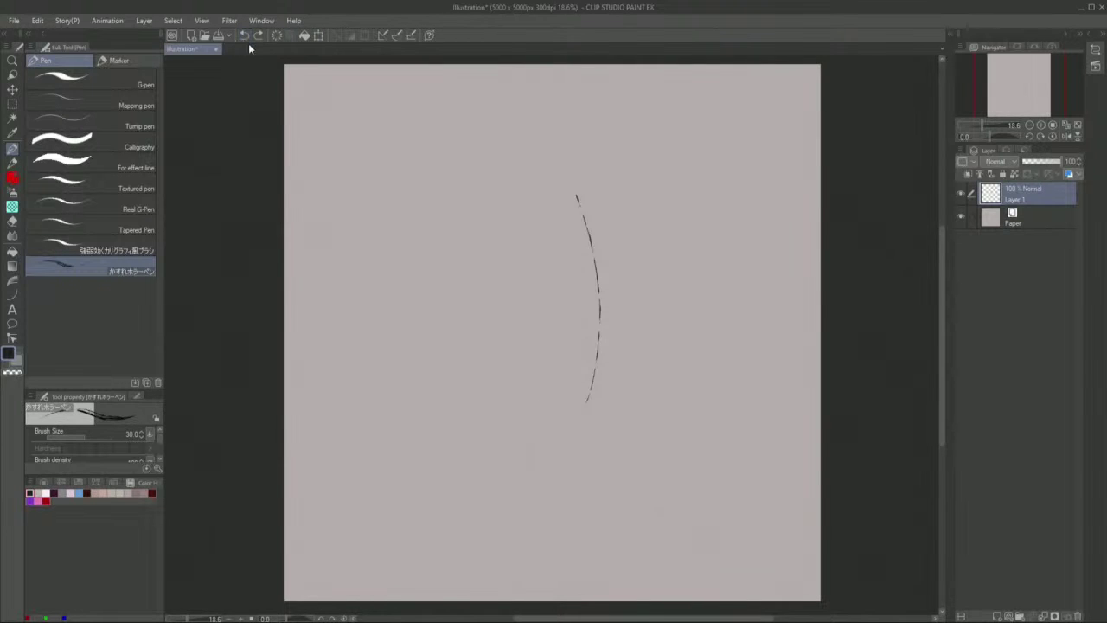
click(244, 36)
- Set the pen's brush size to 100
click(89, 435)
click(93, 435)
click(141, 437)
click(142, 437)
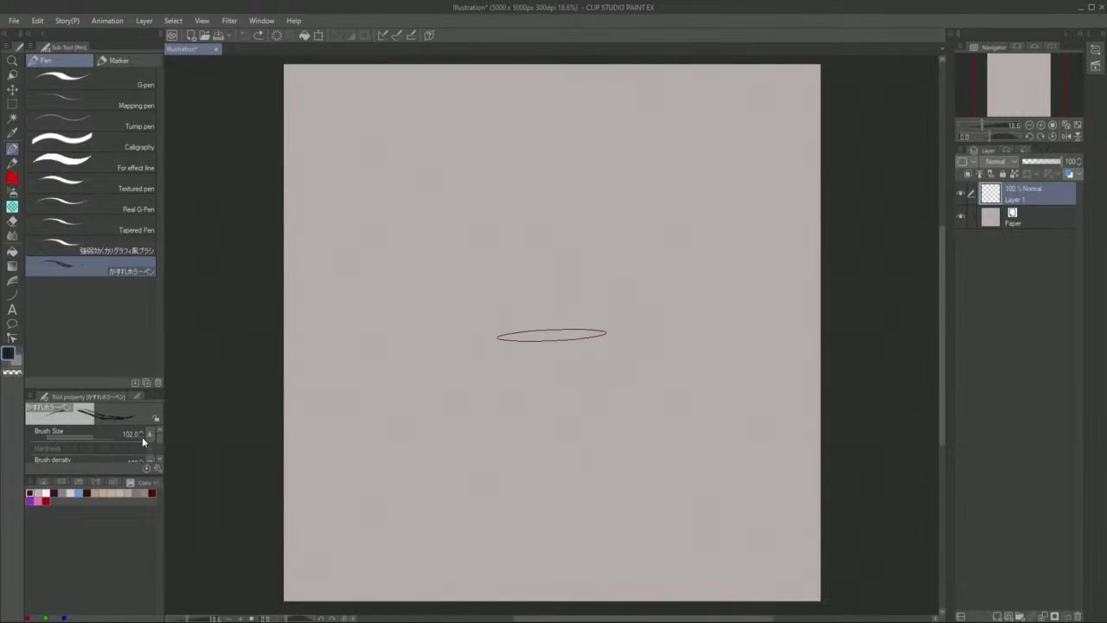
click(142, 437)
click(142, 436)
- Try the enlarged brush with a few curved strokes in the left half of the canvas, and undo them
mouse_move(475, 397)
mouse_down()
mouse_move(430, 218)
mouse_move(467, 309)
mouse_up()
drag(444, 394, 409, 198)
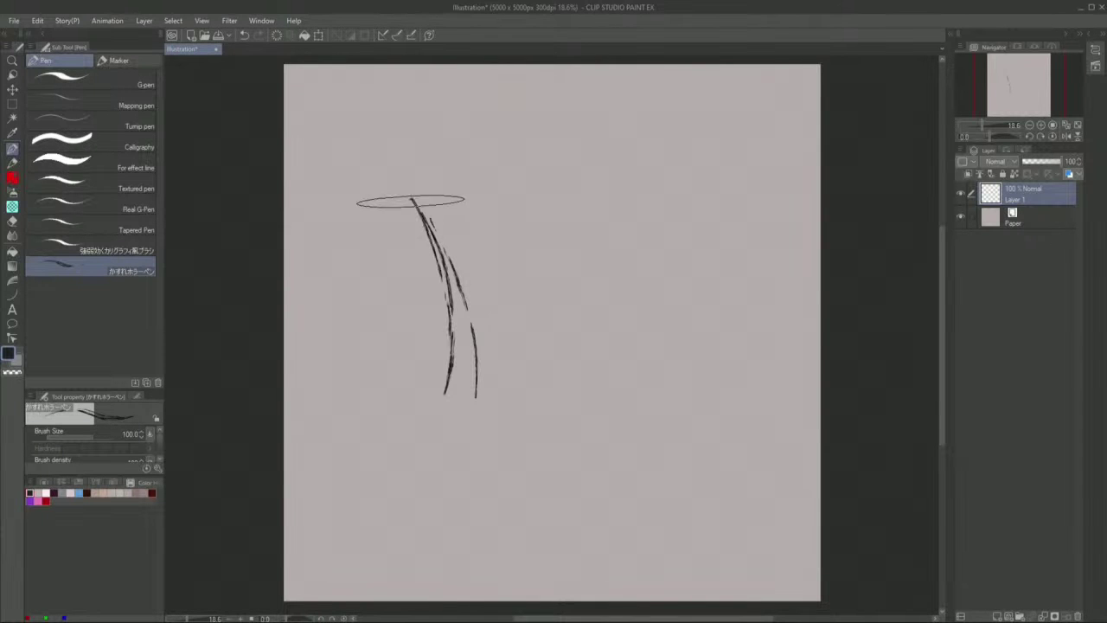
click(243, 38)
click(243, 38)
click(243, 38)
click(243, 38)
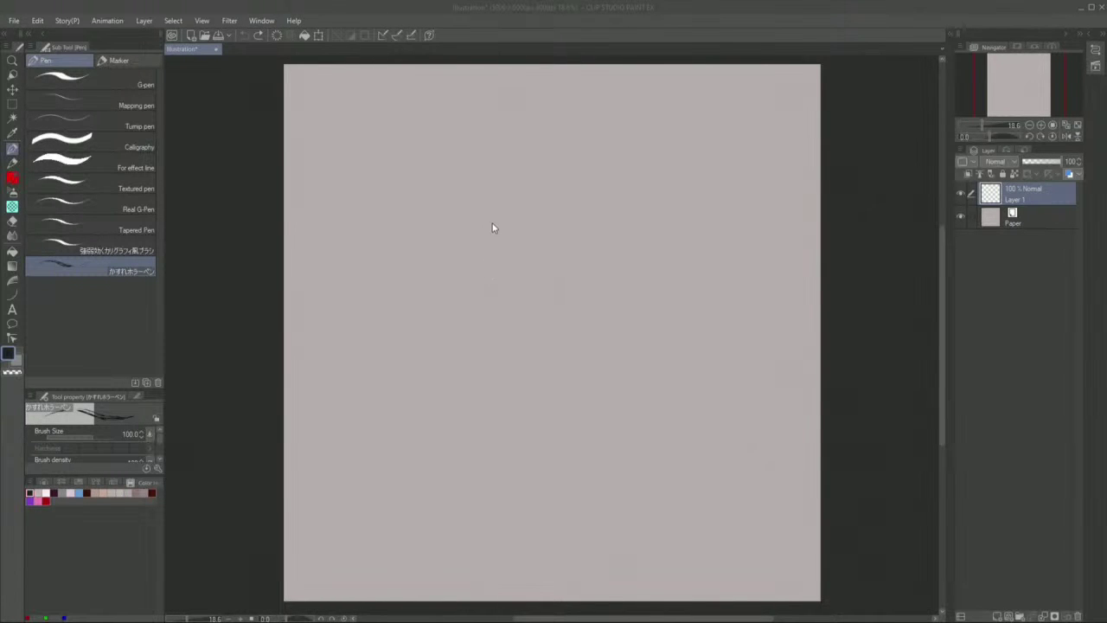
- Sketch the torso sides and two bent arms of a gesture figure in the canvas's upper left
drag(516, 253, 510, 255)
drag(376, 197, 385, 302)
drag(446, 196, 441, 292)
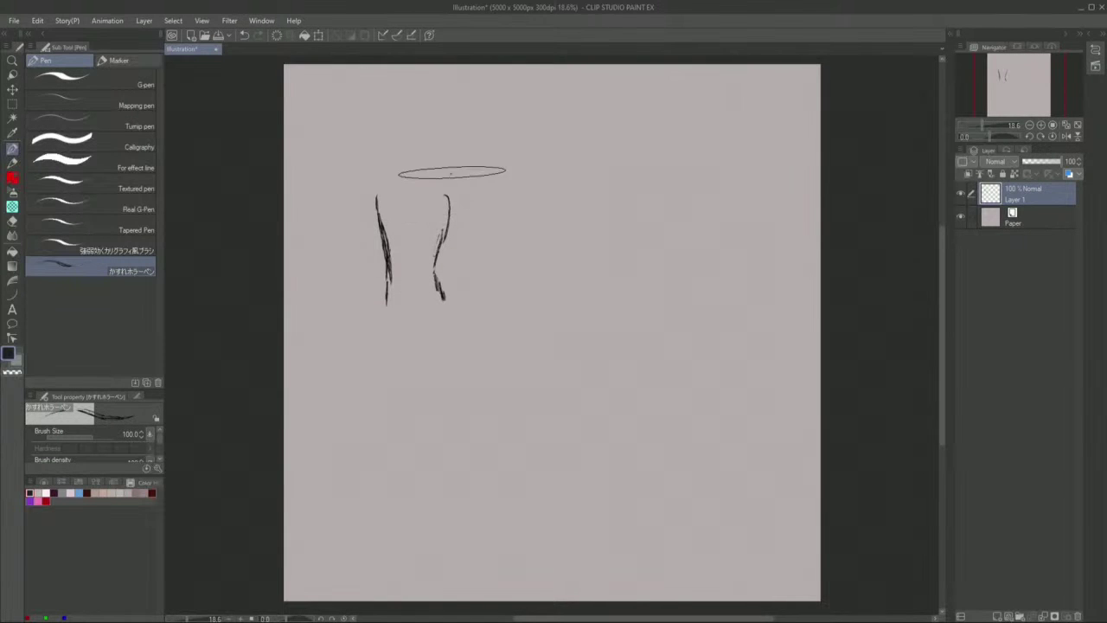
mouse_move(450, 173)
mouse_down()
mouse_move(457, 261)
mouse_move(396, 242)
mouse_move(439, 234)
mouse_move(421, 258)
mouse_up()
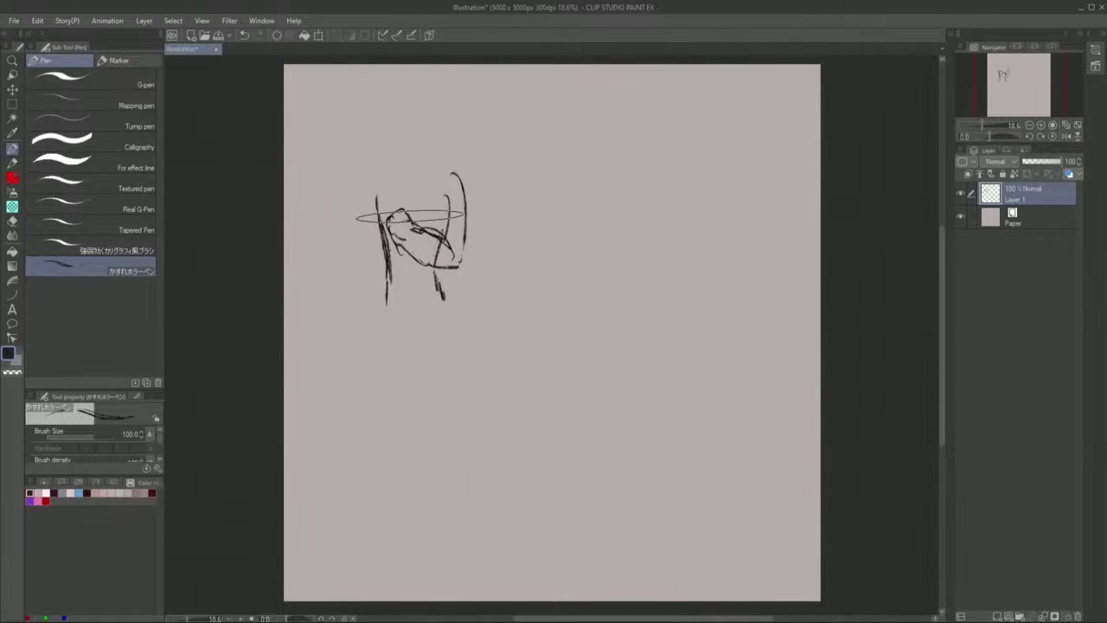
mouse_move(367, 183)
mouse_down()
mouse_move(326, 245)
mouse_move(335, 268)
mouse_move(386, 295)
mouse_move(327, 260)
mouse_move(342, 266)
mouse_move(344, 223)
mouse_up()
drag(380, 260, 361, 250)
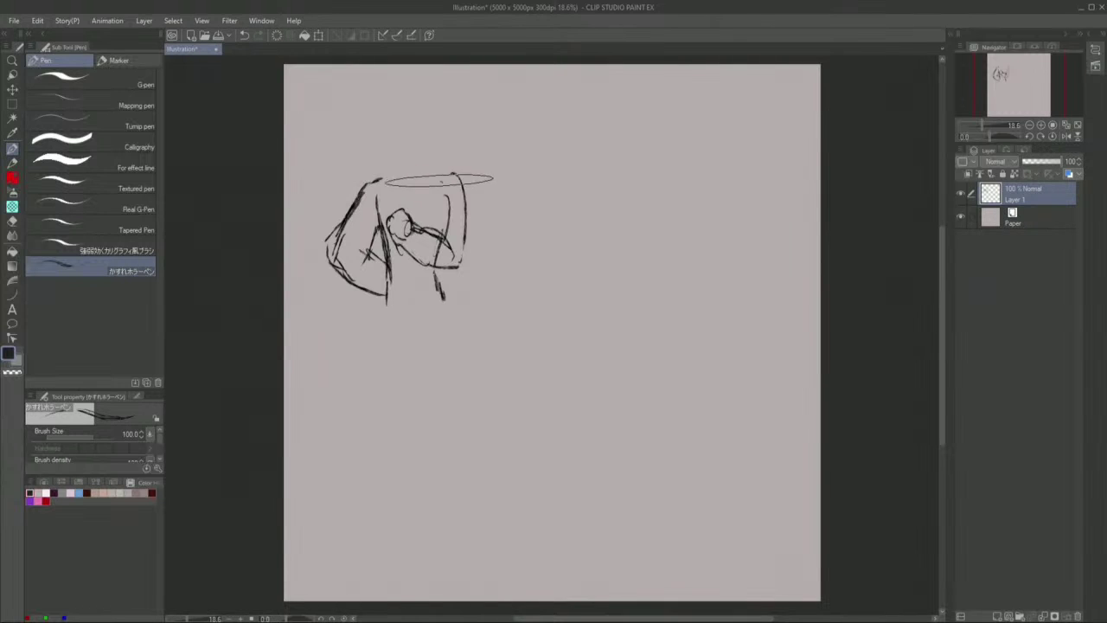
- Complete the gesture figure with shoulder and neck lines, an oval head, and simple hip and leg lines
mouse_move(436, 180)
mouse_down()
mouse_move(468, 197)
mouse_move(470, 214)
mouse_up()
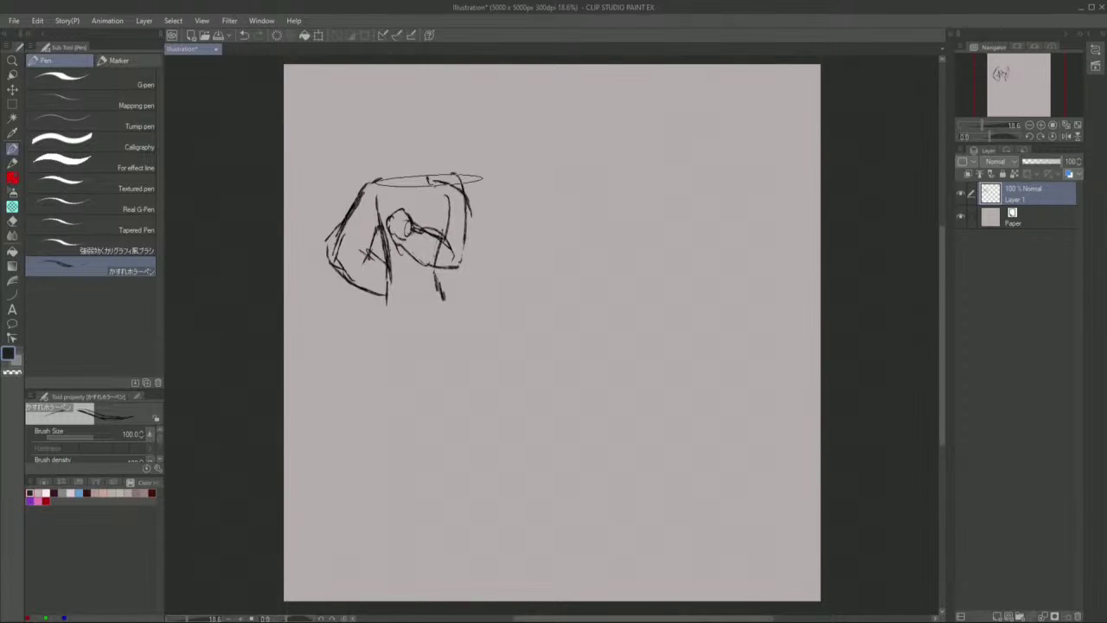
mouse_move(424, 166)
mouse_down()
mouse_move(430, 182)
mouse_move(393, 176)
mouse_up()
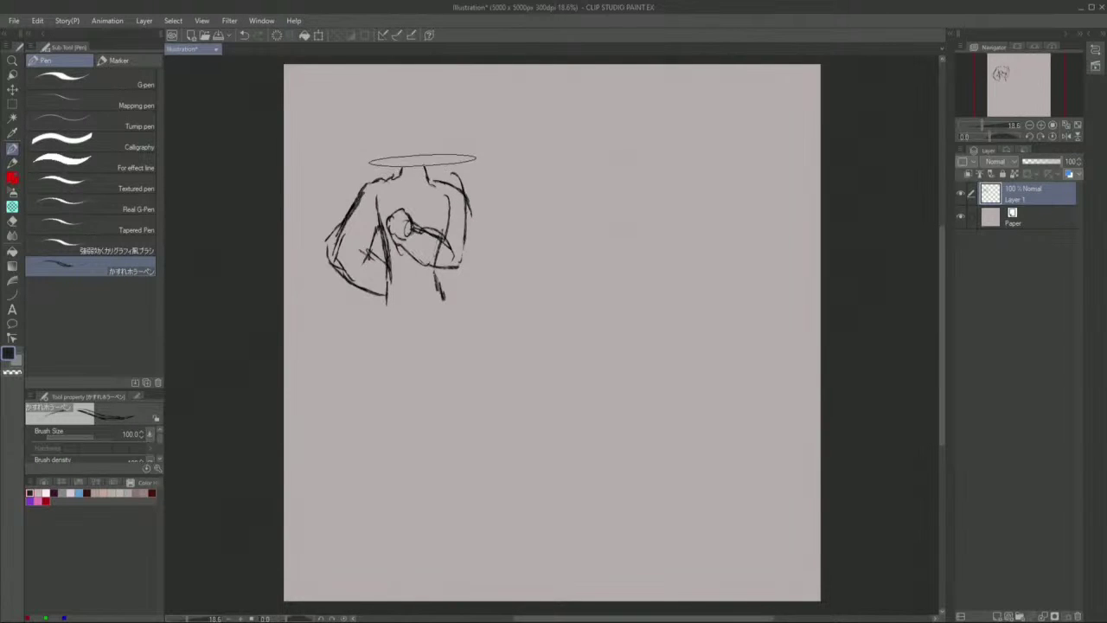
mouse_move(437, 138)
mouse_down()
mouse_move(438, 174)
mouse_move(399, 149)
mouse_move(404, 125)
mouse_move(432, 124)
mouse_up()
mouse_move(439, 281)
mouse_down()
mouse_move(459, 317)
mouse_move(407, 391)
mouse_move(400, 376)
mouse_up()
drag(387, 303, 355, 423)
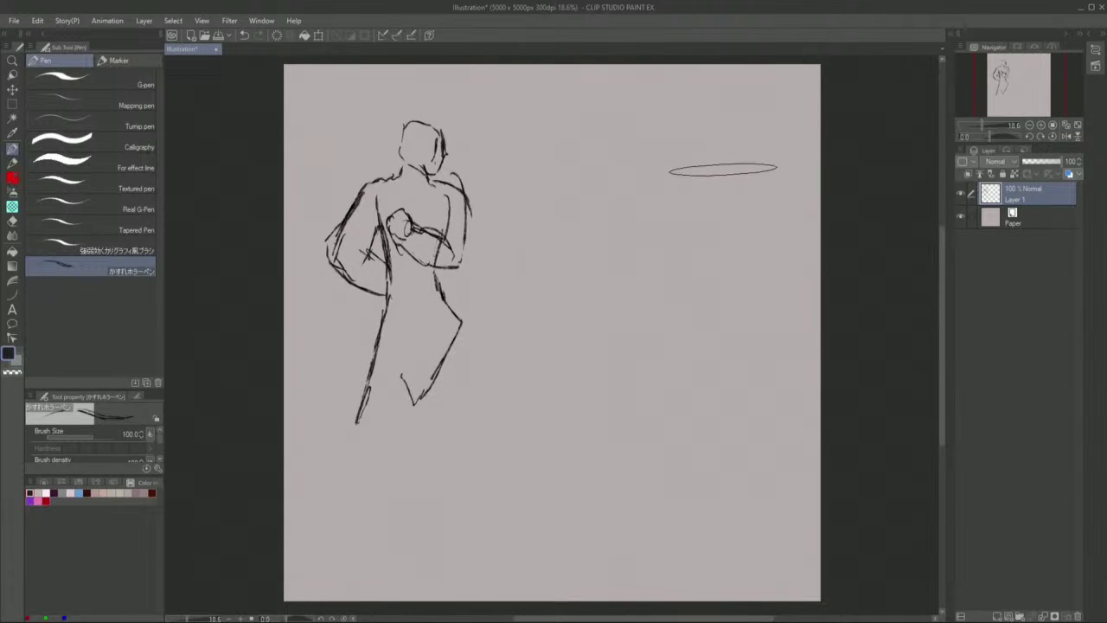
- Sketch a second, headless gesture figure on the right of the canvas with one arm raised, one lowered, and both legs
mouse_move(726, 175)
mouse_down()
mouse_move(772, 230)
mouse_move(780, 223)
mouse_move(786, 271)
mouse_move(737, 210)
mouse_up()
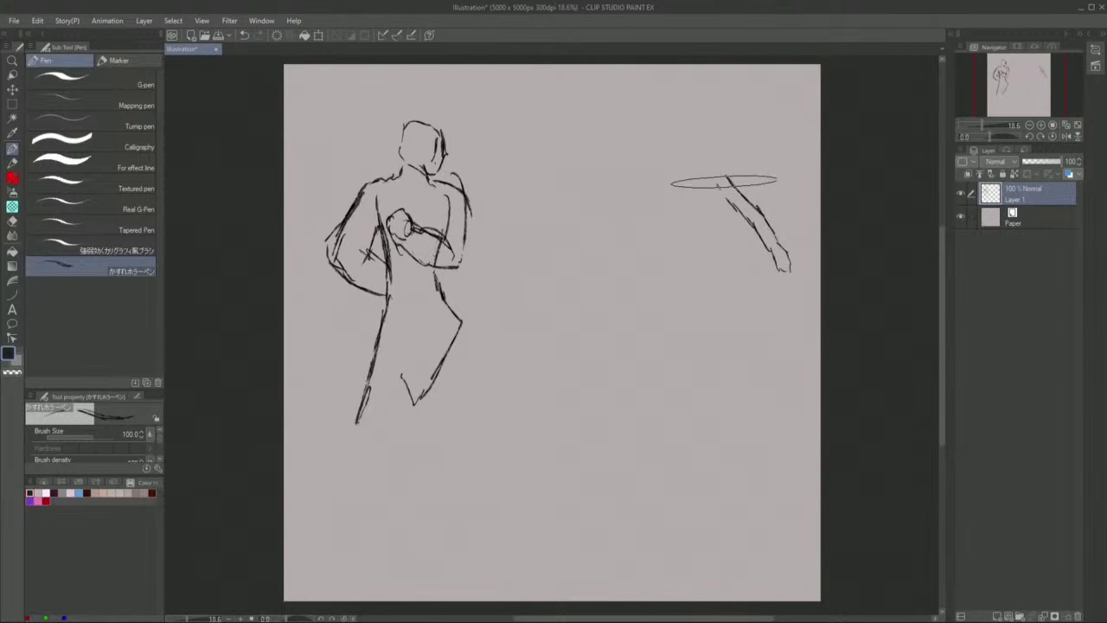
drag(720, 164, 713, 281)
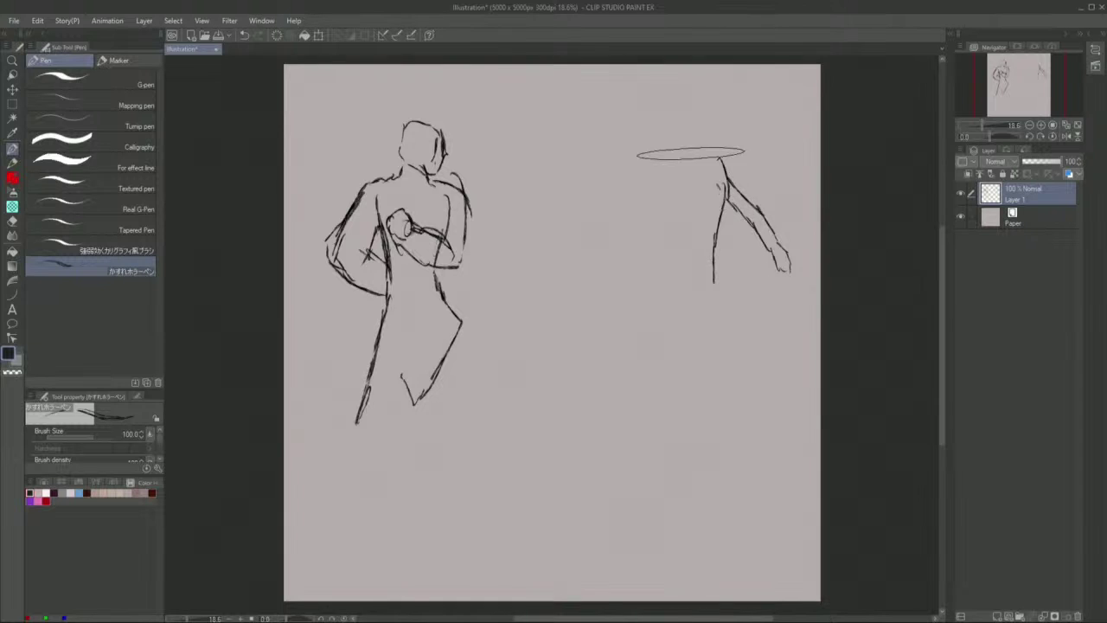
mouse_move(674, 160)
mouse_down()
mouse_move(650, 132)
mouse_move(641, 75)
mouse_move(631, 82)
mouse_move(637, 106)
mouse_move(679, 199)
mouse_move(667, 193)
mouse_move(667, 334)
mouse_move(705, 401)
mouse_move(712, 493)
mouse_move(729, 437)
mouse_move(711, 415)
mouse_move(696, 311)
mouse_move(705, 270)
mouse_up()
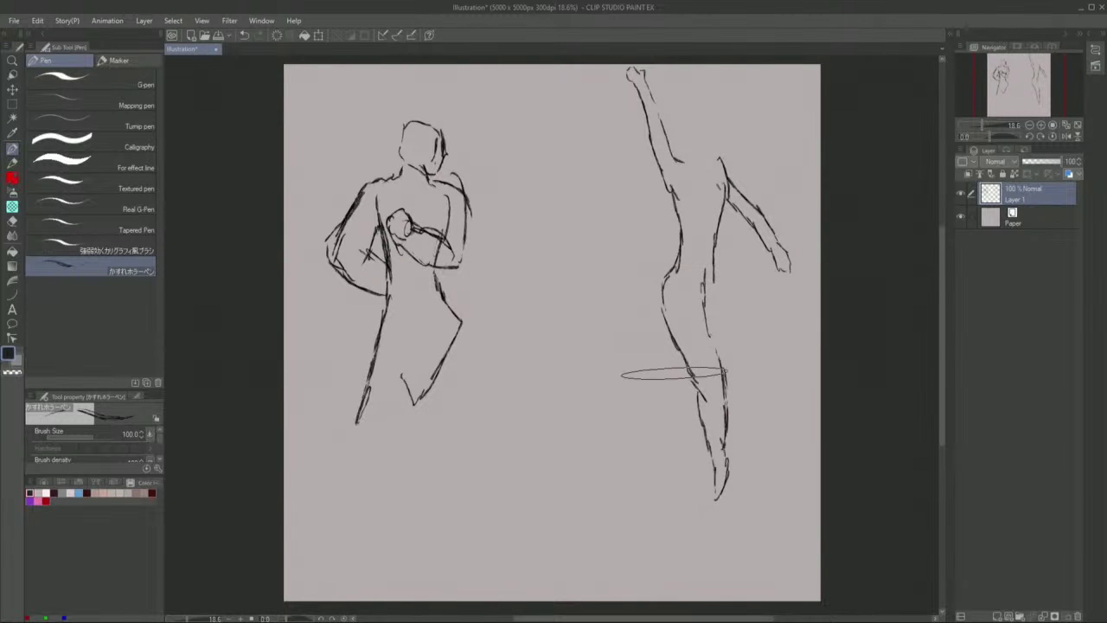
drag(681, 364, 648, 462)
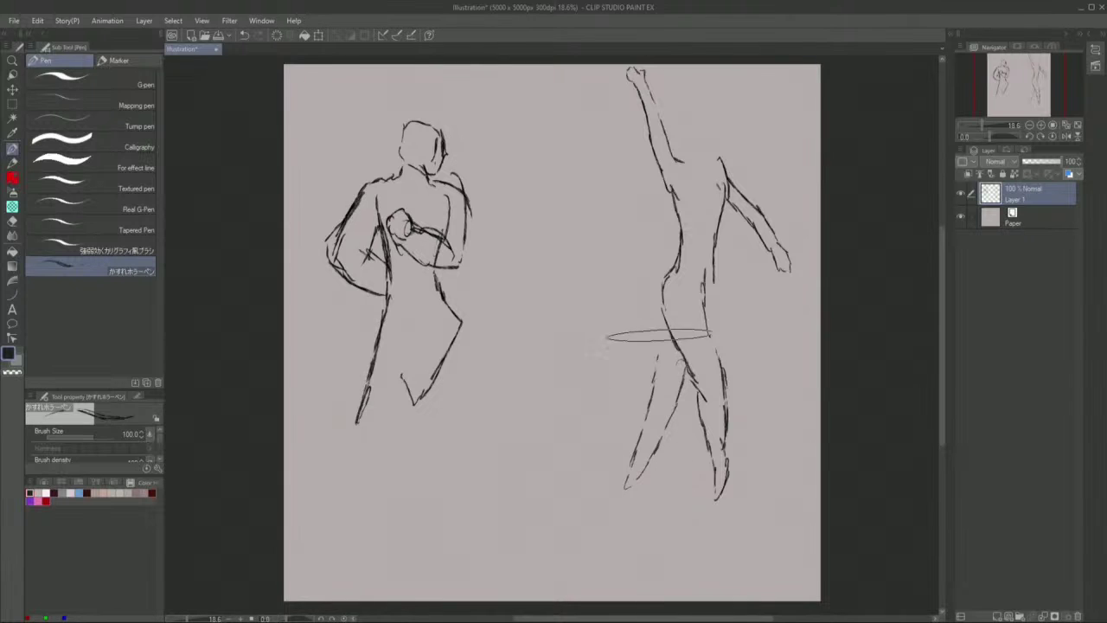
- Hide the layer holding the two figure sketches and add a new layer above it
scroll(681, 86, down, 2)
scroll(677, 88, up, 2)
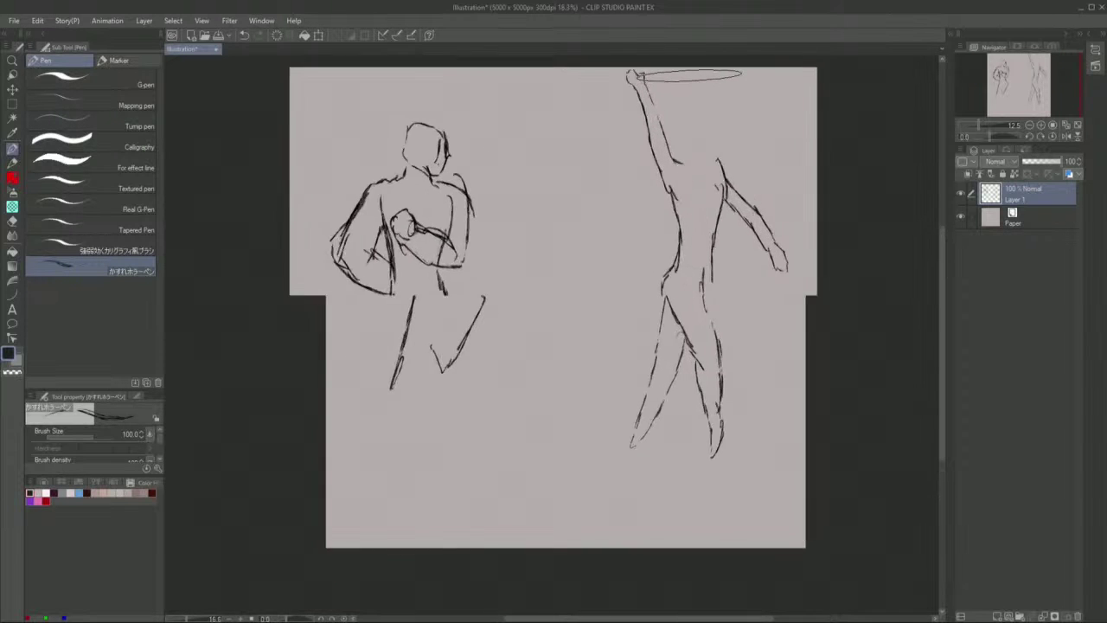
click(961, 194)
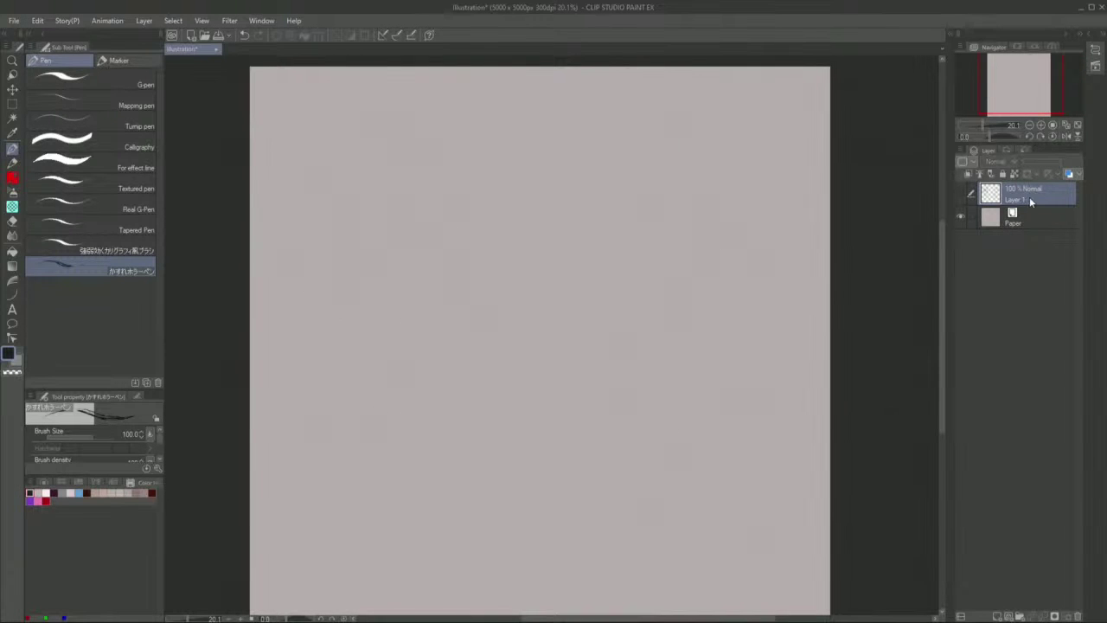
right_click(1029, 197)
click(1028, 202)
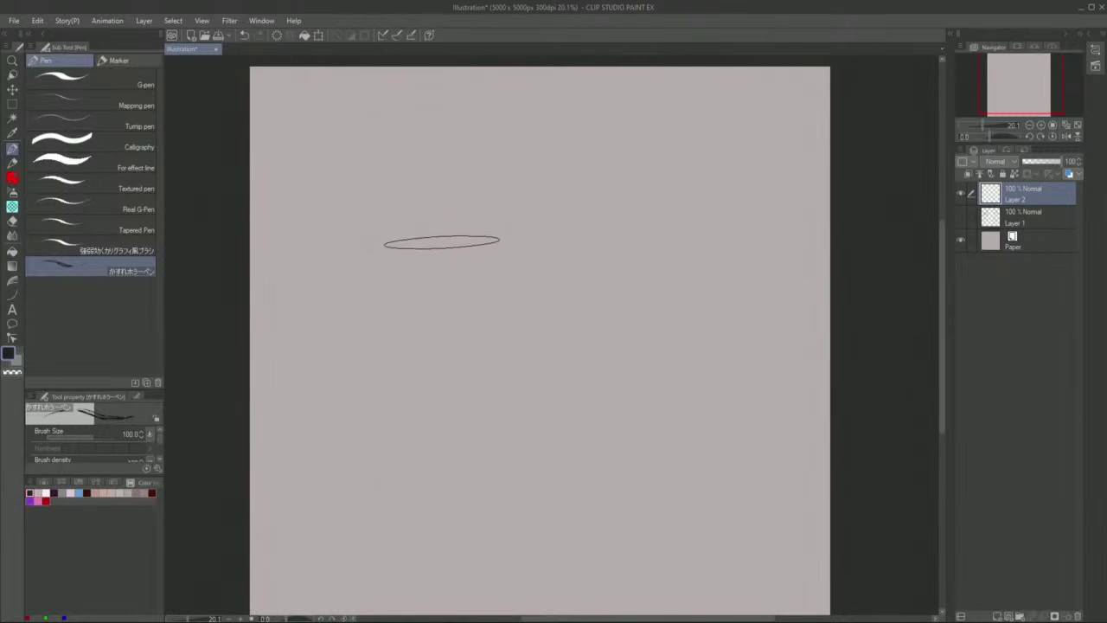
- Sketch a new figure in the canvas's upper left with hanging arms, torso sides, rounded shoulders and the start of one hip
mouse_move(405, 180)
mouse_down()
mouse_move(460, 280)
mouse_move(459, 301)
mouse_move(449, 302)
mouse_move(392, 197)
mouse_up()
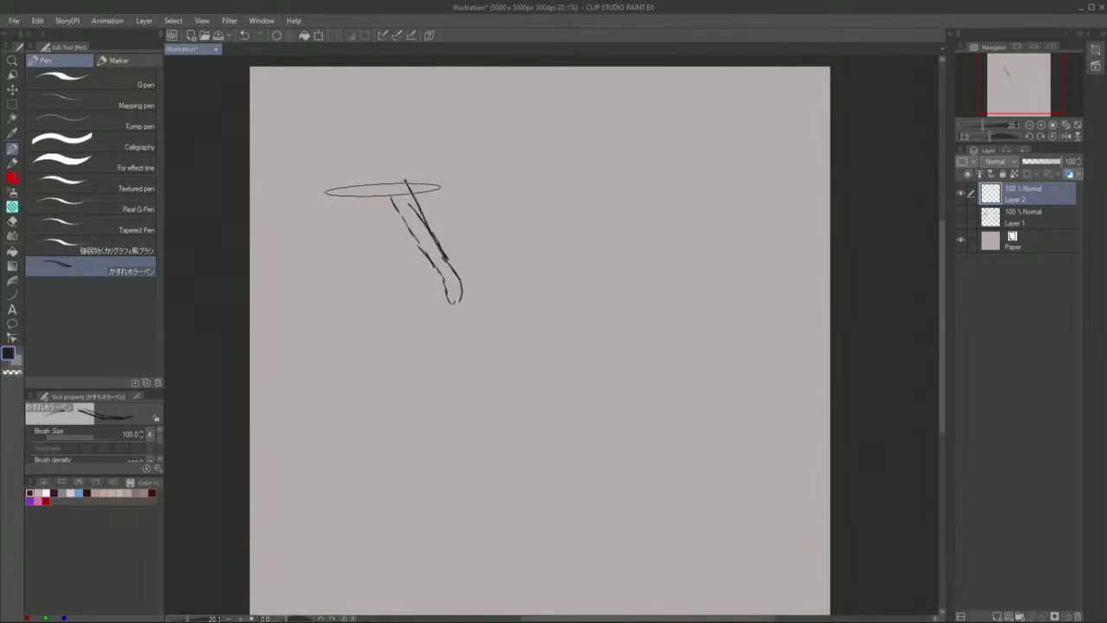
drag(392, 194, 384, 325)
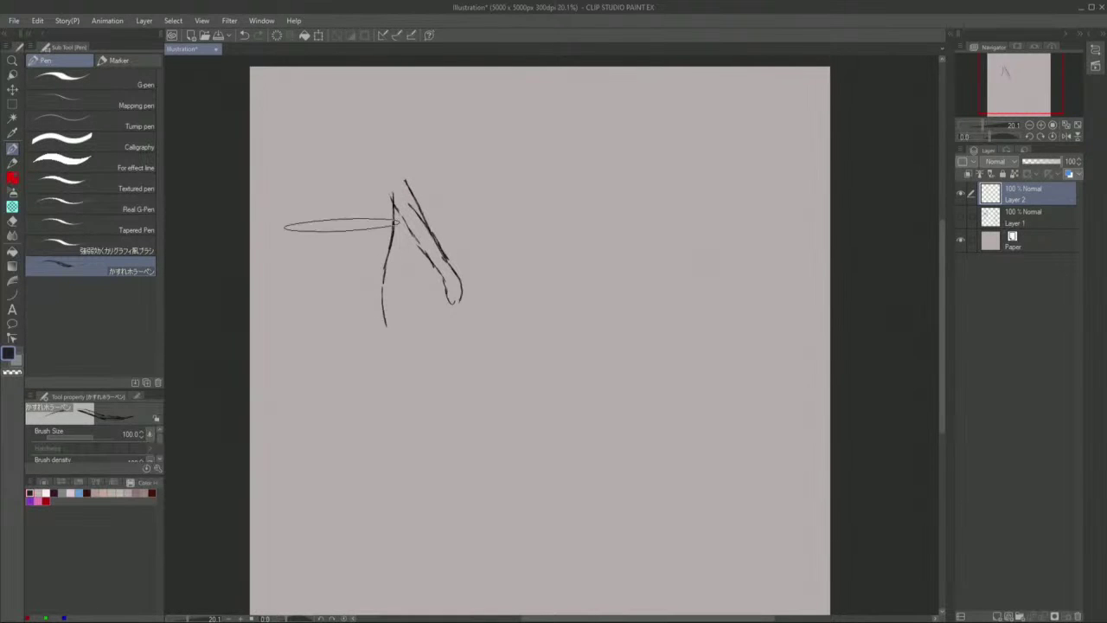
drag(306, 177, 322, 328)
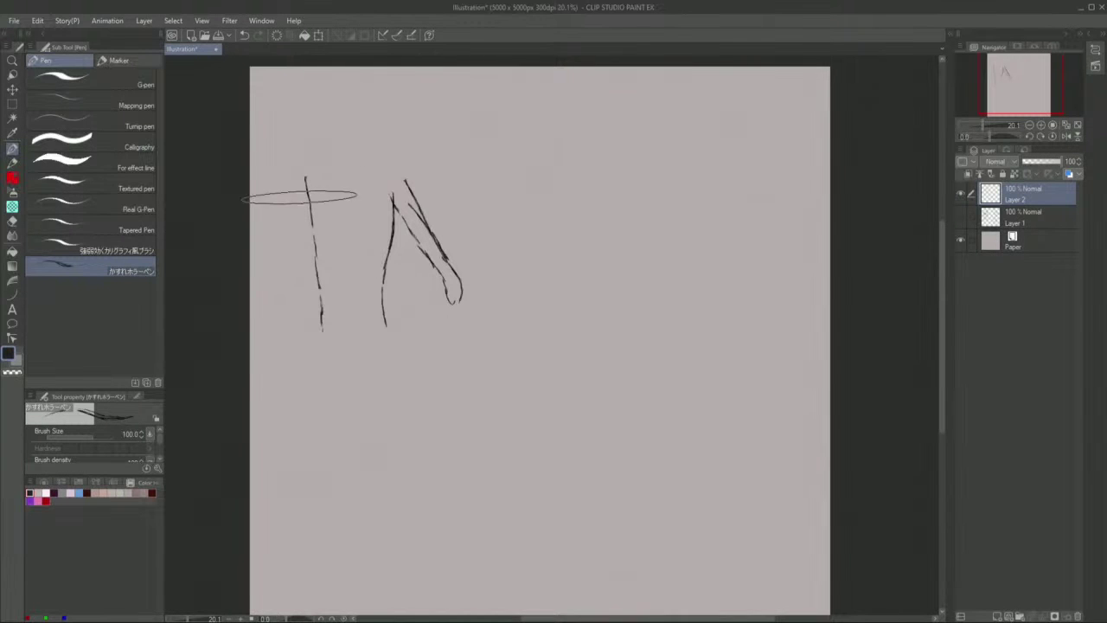
drag(323, 185, 301, 252)
mouse_move(291, 301)
mouse_down()
mouse_move(278, 245)
mouse_move(281, 168)
mouse_up()
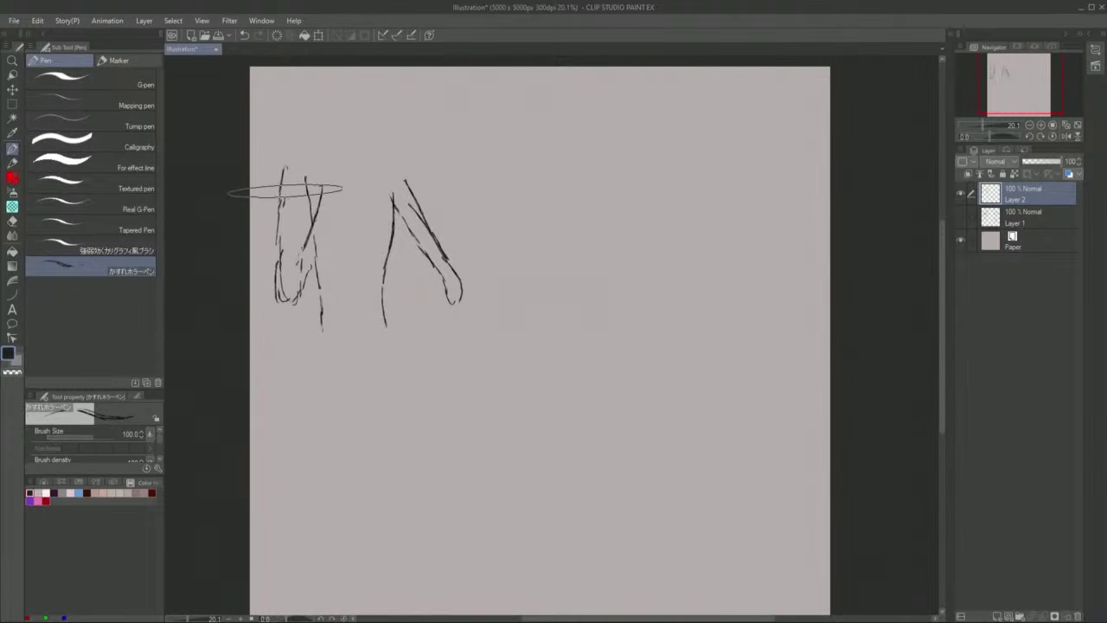
mouse_move(284, 173)
mouse_down()
mouse_move(333, 142)
mouse_move(397, 158)
mouse_move(418, 192)
mouse_up()
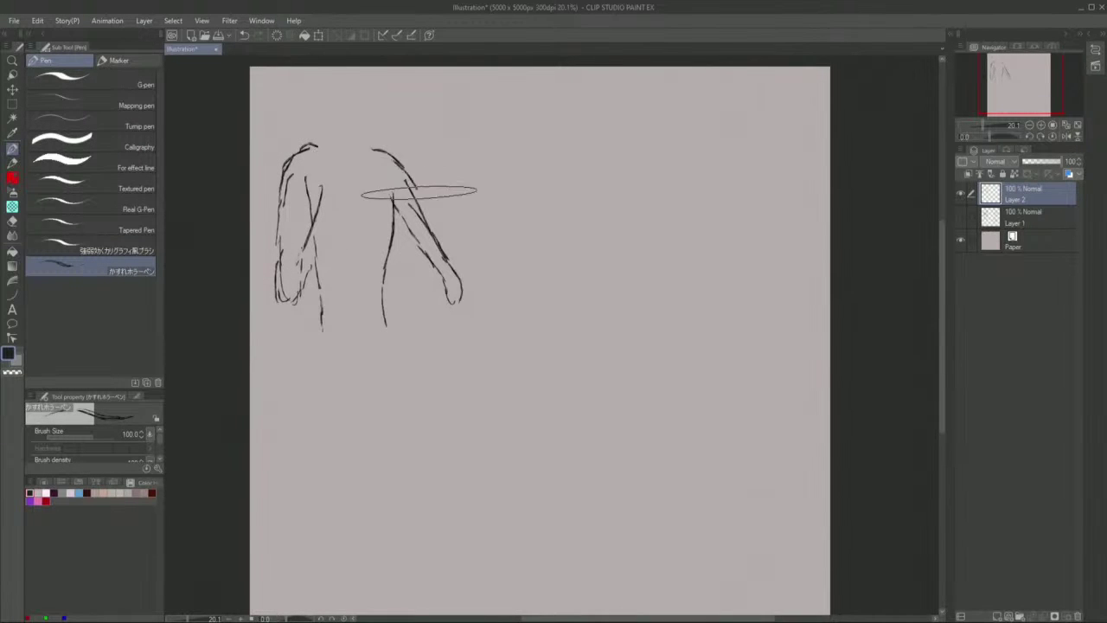
drag(382, 322, 396, 399)
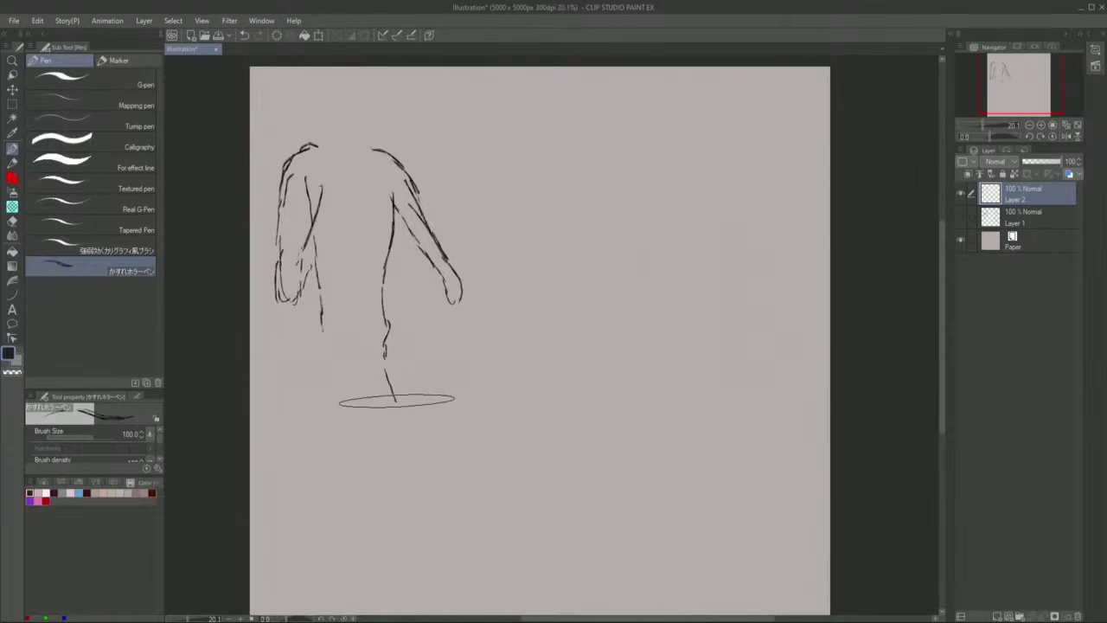
- Block in a striding figure near the canvas's right edge with a bent arm, torso sides, two leg lines and a hanging arm
scroll(303, 222, down, 2)
scroll(585, 262, up, 2)
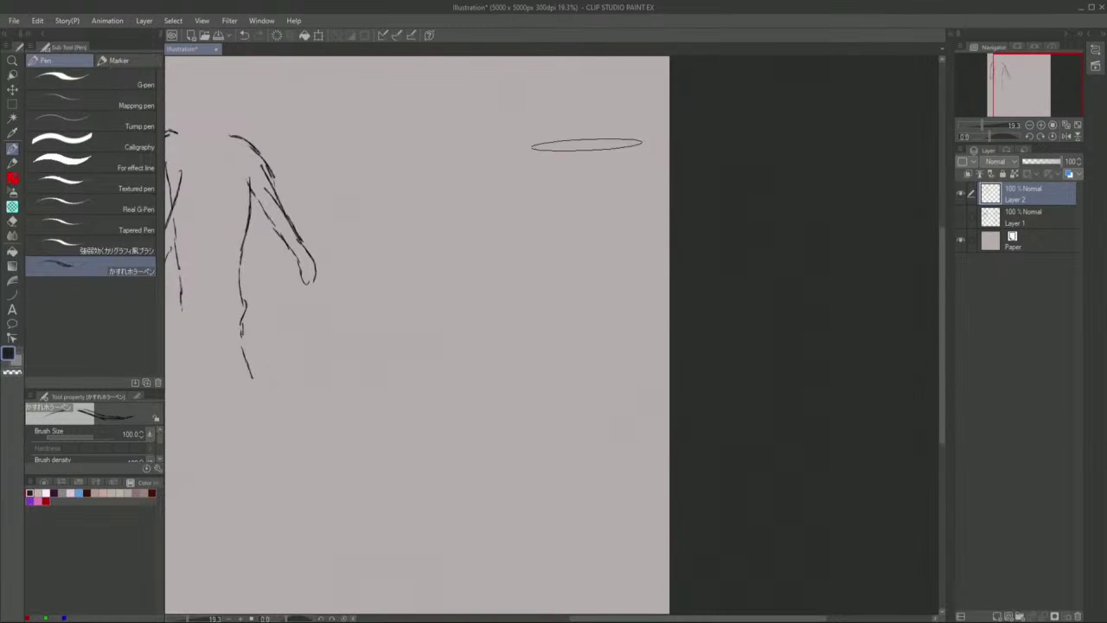
mouse_move(585, 141)
mouse_down()
mouse_move(630, 196)
mouse_move(622, 248)
mouse_up()
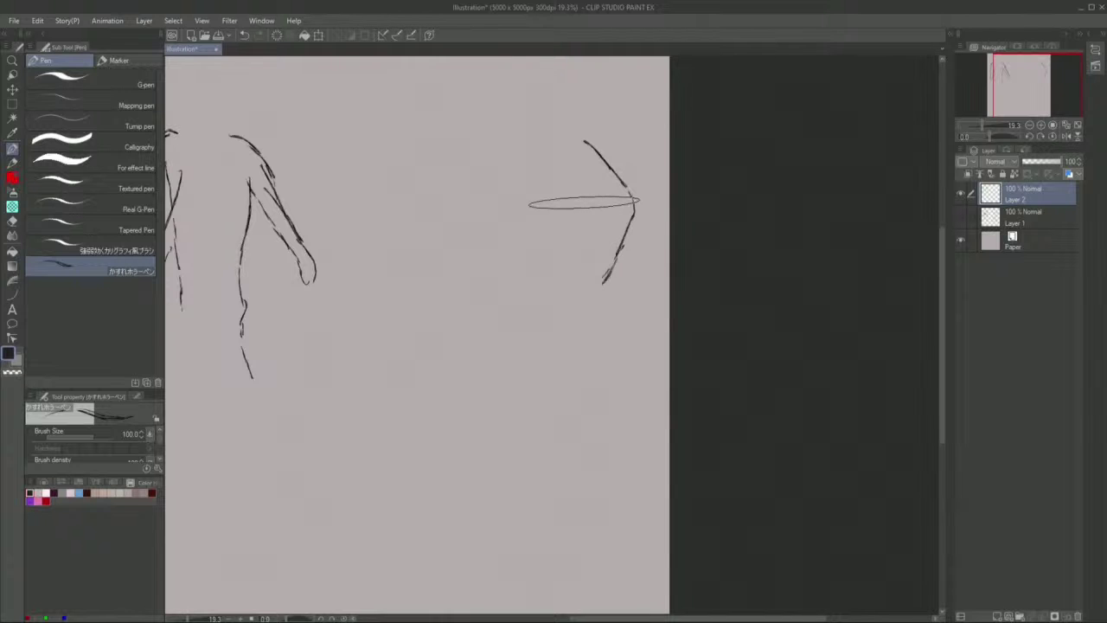
mouse_move(569, 170)
mouse_down()
mouse_move(600, 223)
mouse_move(571, 299)
mouse_up()
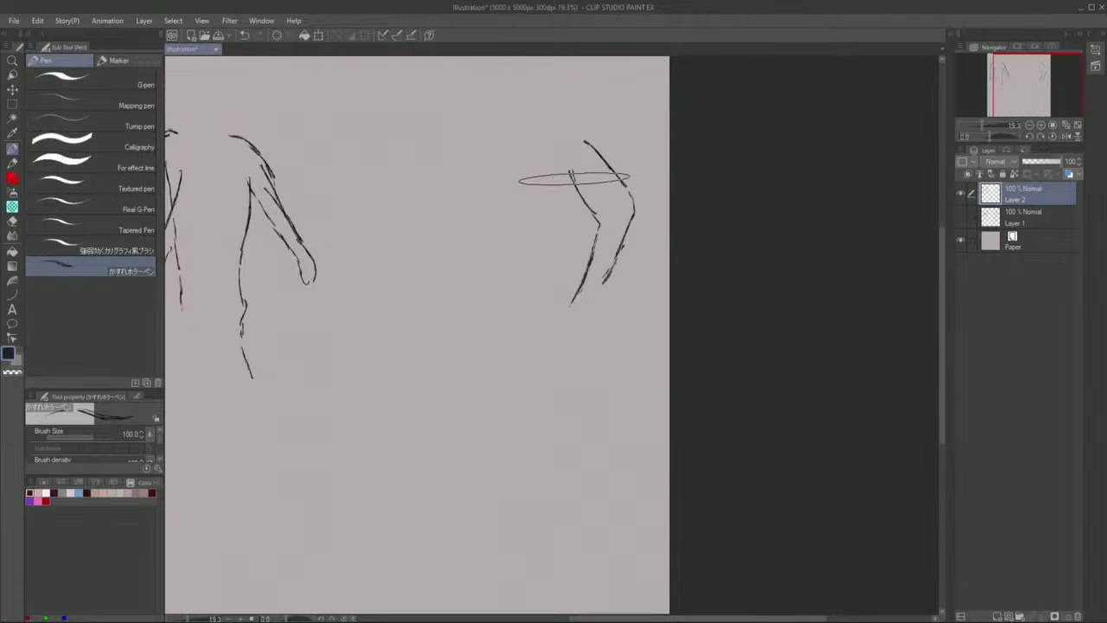
click(245, 35)
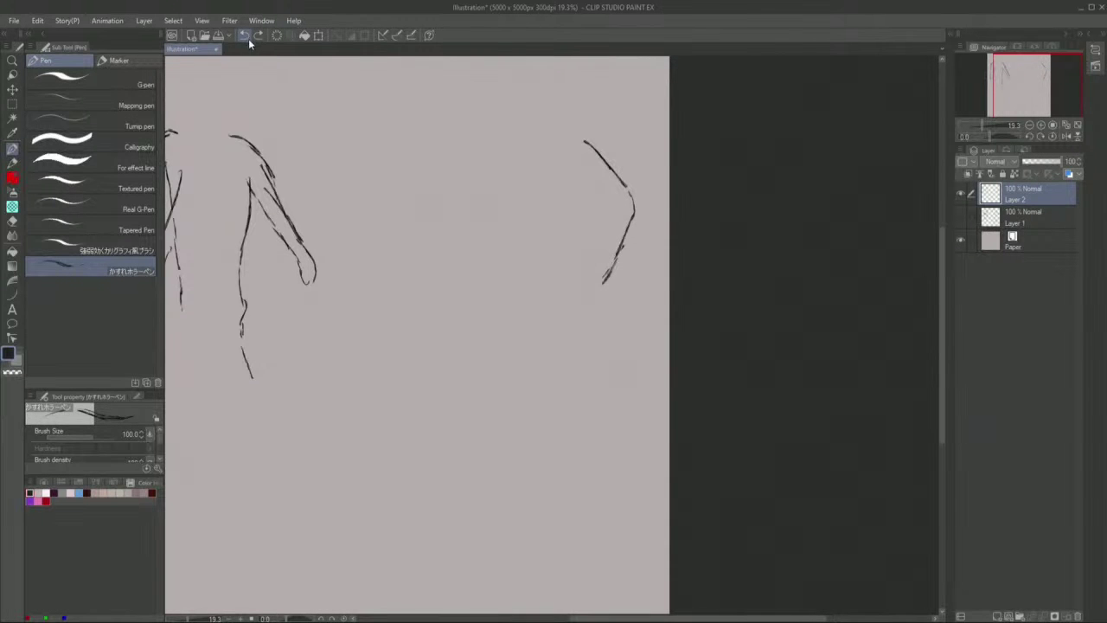
mouse_move(580, 165)
mouse_down()
mouse_move(582, 285)
mouse_move(573, 288)
mouse_move(611, 432)
mouse_up()
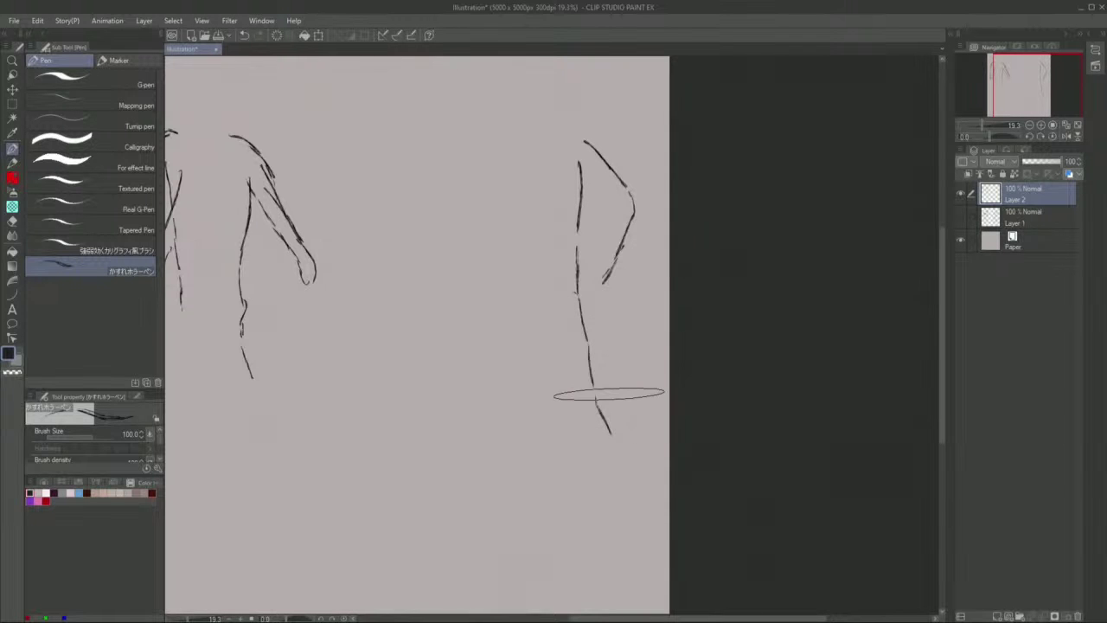
mouse_move(530, 164)
mouse_down()
mouse_move(543, 225)
mouse_move(529, 281)
mouse_move(457, 397)
mouse_up()
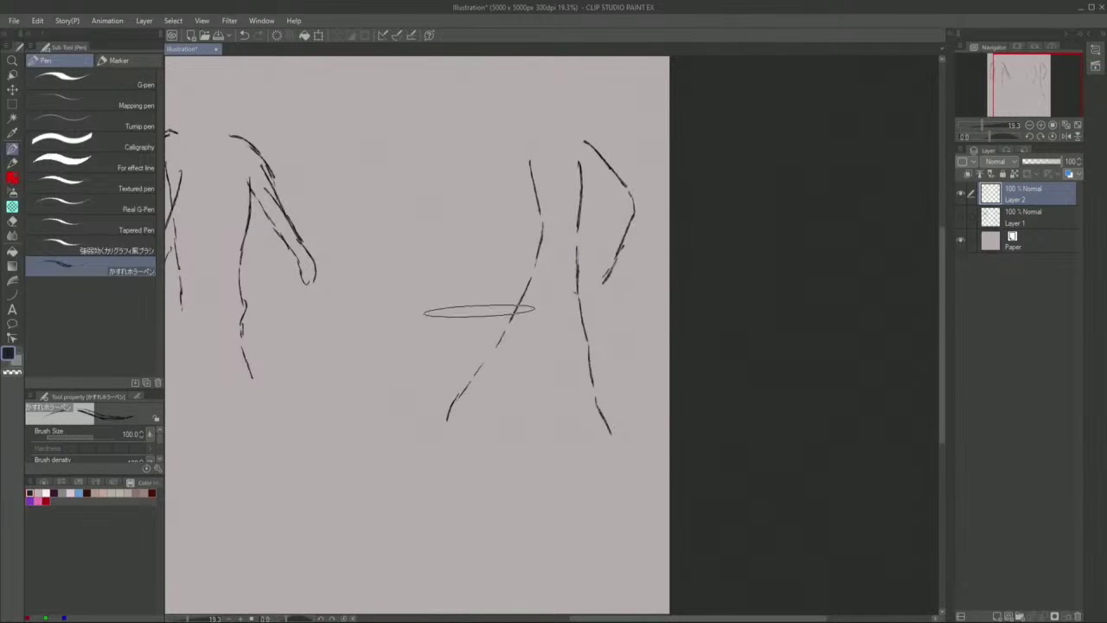
drag(525, 156, 491, 300)
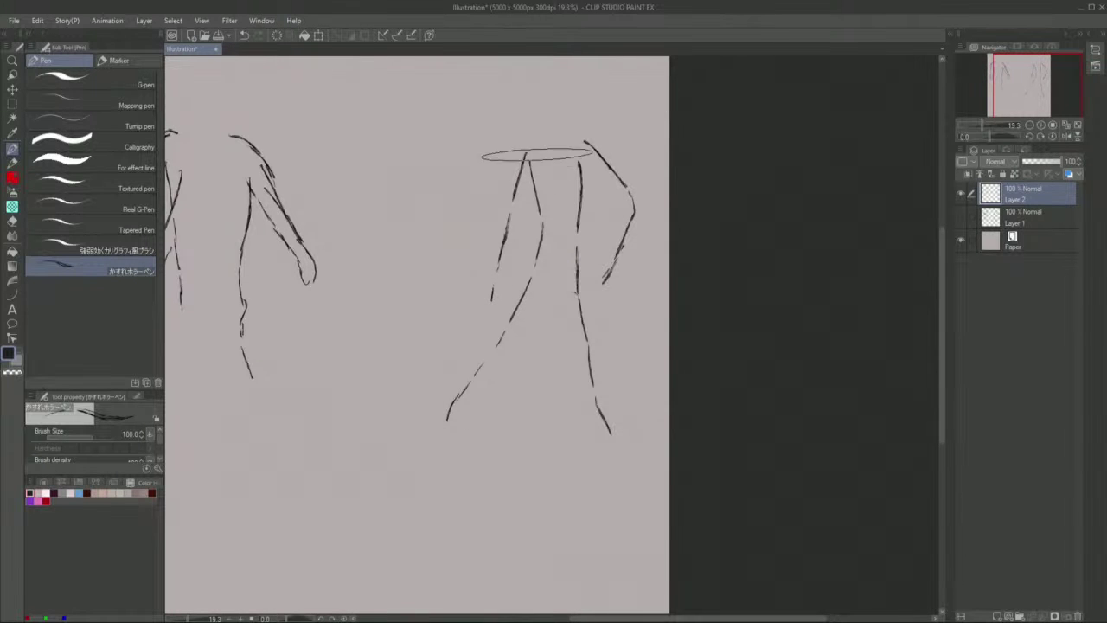
- Complete the striding figure with a bowed head, neck and shoulder lines, and the remaining contours of both arms, legs and feet
mouse_move(525, 155)
mouse_down()
mouse_move(546, 134)
mouse_move(533, 142)
mouse_move(522, 112)
mouse_move(544, 90)
mouse_move(559, 87)
mouse_move(571, 130)
mouse_up()
mouse_move(606, 280)
mouse_down()
mouse_move(595, 292)
mouse_move(612, 200)
mouse_move(586, 157)
mouse_up()
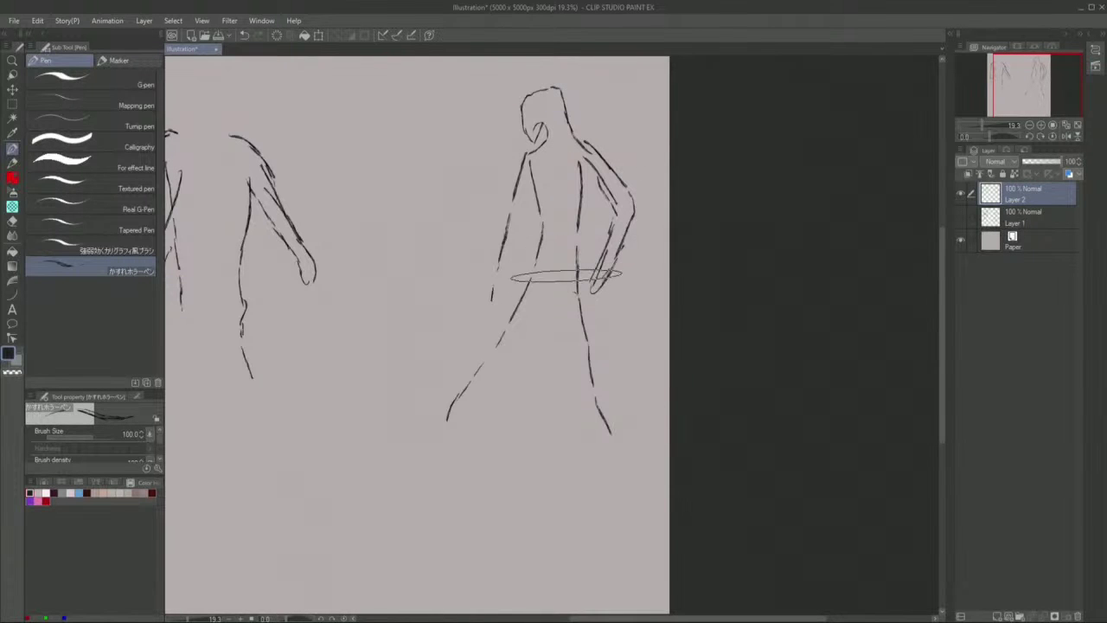
mouse_move(564, 264)
mouse_down()
mouse_move(575, 382)
mouse_move(587, 427)
mouse_move(611, 436)
mouse_move(568, 261)
mouse_move(545, 266)
mouse_move(567, 263)
mouse_move(445, 429)
mouse_up()
mouse_move(493, 314)
mouse_down()
mouse_move(492, 259)
mouse_move(524, 164)
mouse_up()
scroll(523, 176, down, 2)
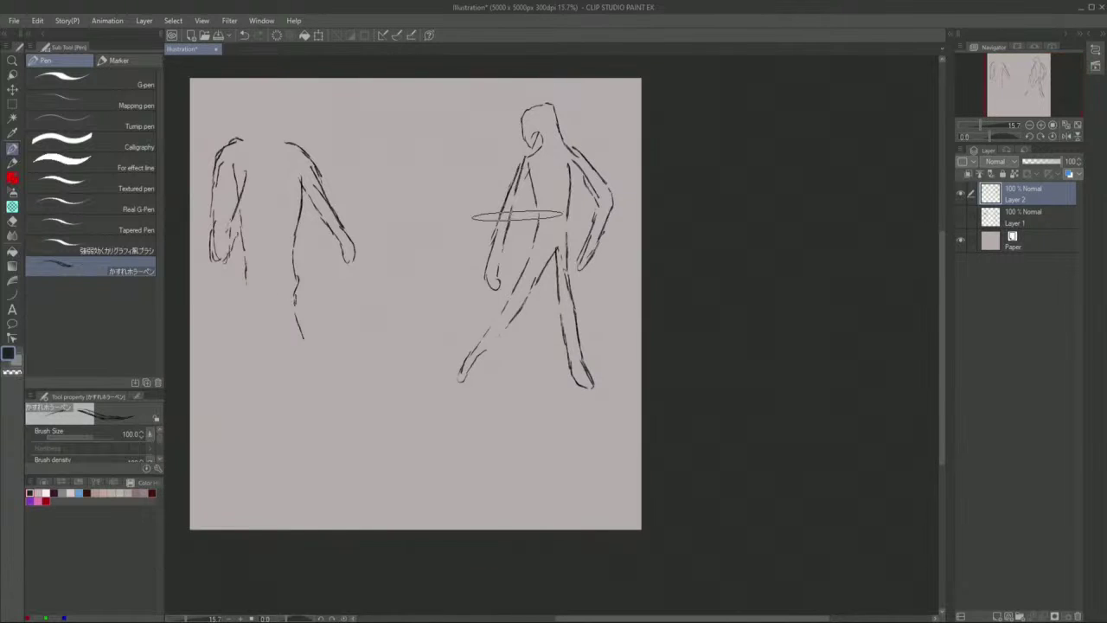
scroll(517, 216, up, 1)
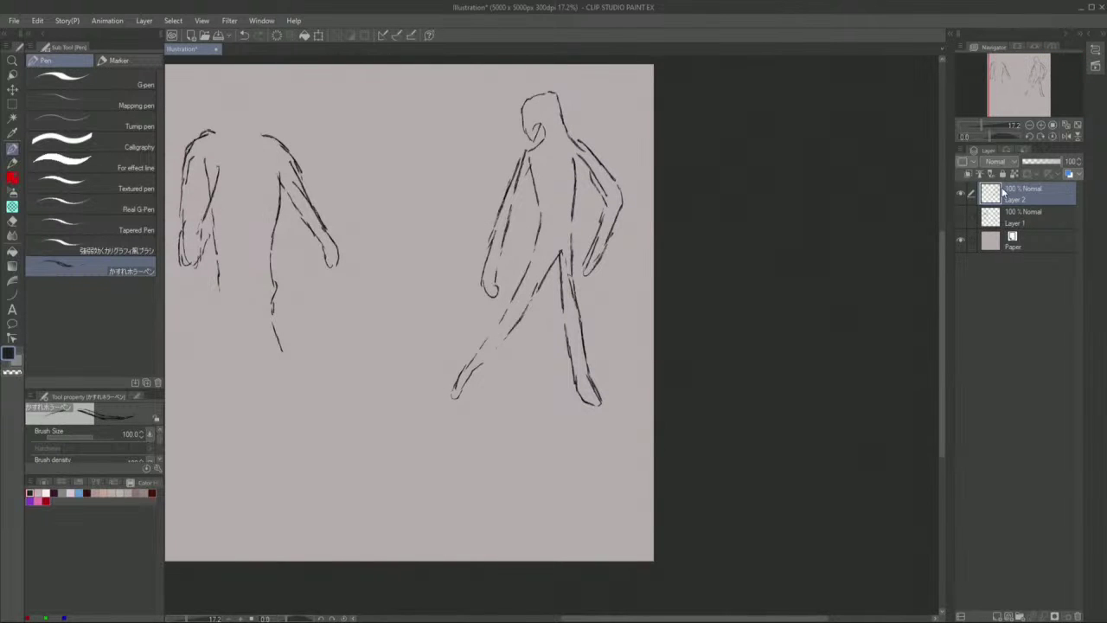
- Add a new layer above Layer 2 and hide the layer holding the striding figure
right_click(1003, 193)
click(1006, 198)
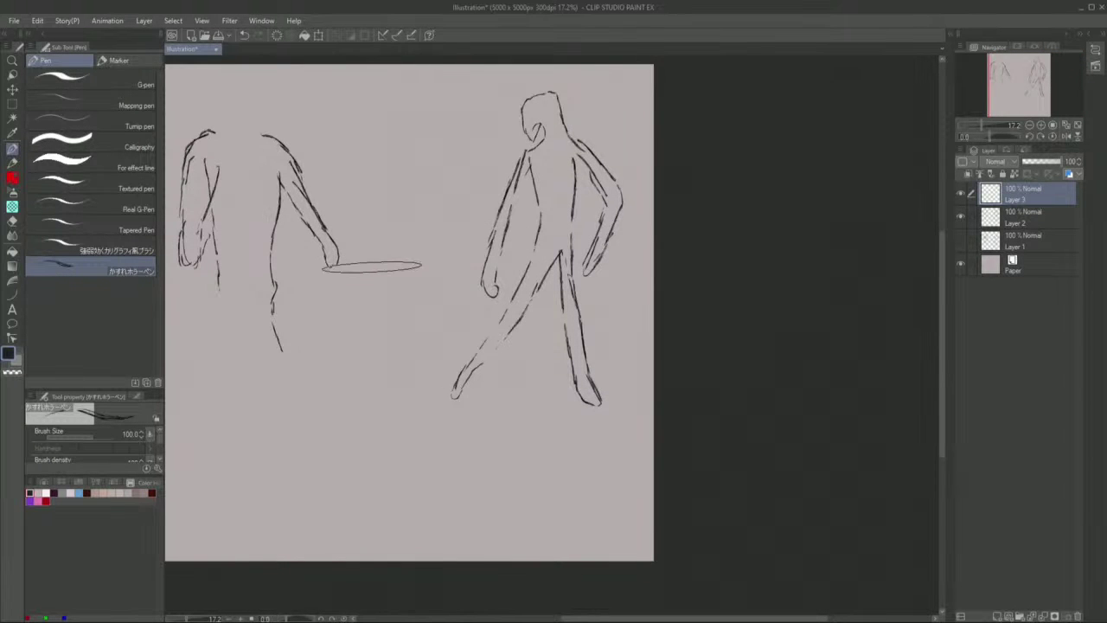
click(959, 217)
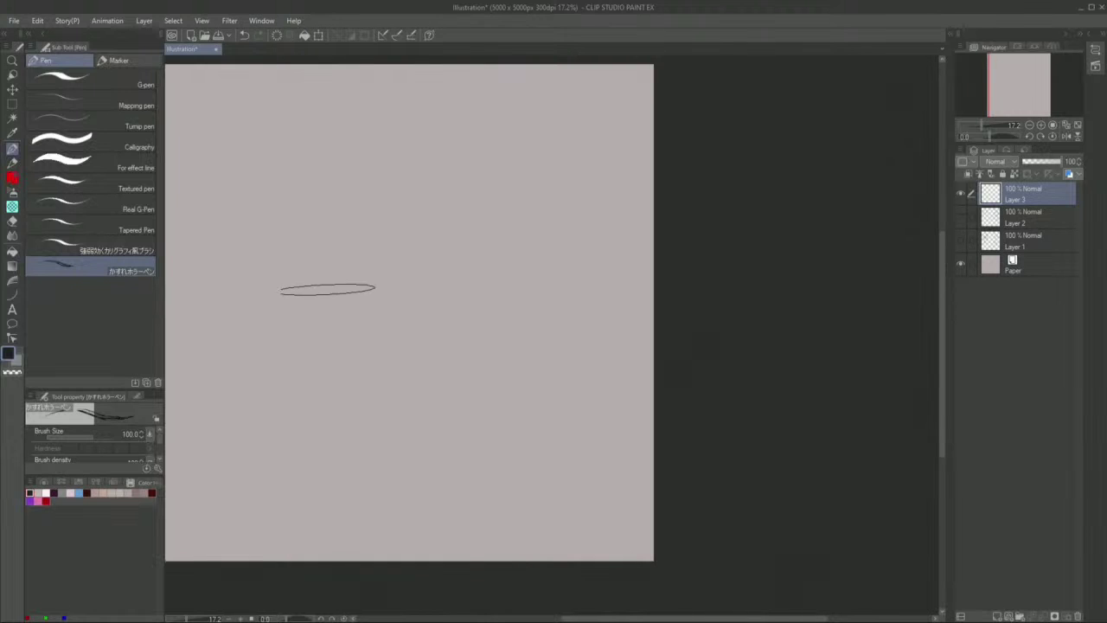
- Sketch a seated figure with crossed legs, one raised forearm, a torso and an oval head in the canvas's upper left
mouse_move(303, 273)
mouse_down()
mouse_move(265, 321)
mouse_move(313, 294)
mouse_up()
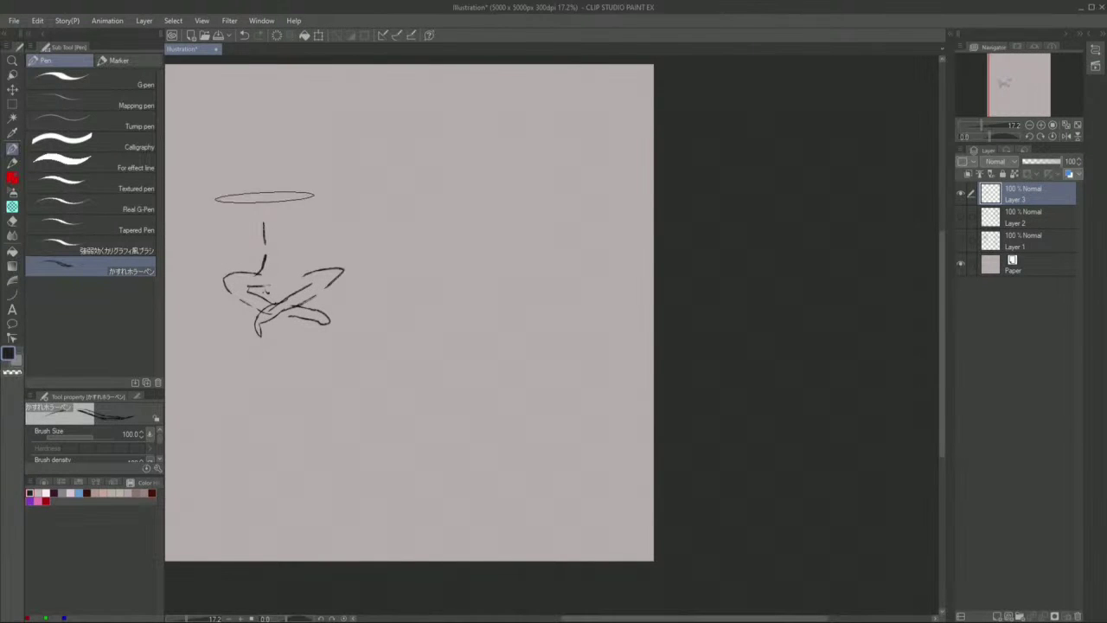
mouse_move(266, 195)
mouse_down()
mouse_move(302, 226)
mouse_move(325, 187)
mouse_move(323, 164)
mouse_move(303, 229)
mouse_move(307, 279)
mouse_move(312, 229)
mouse_up()
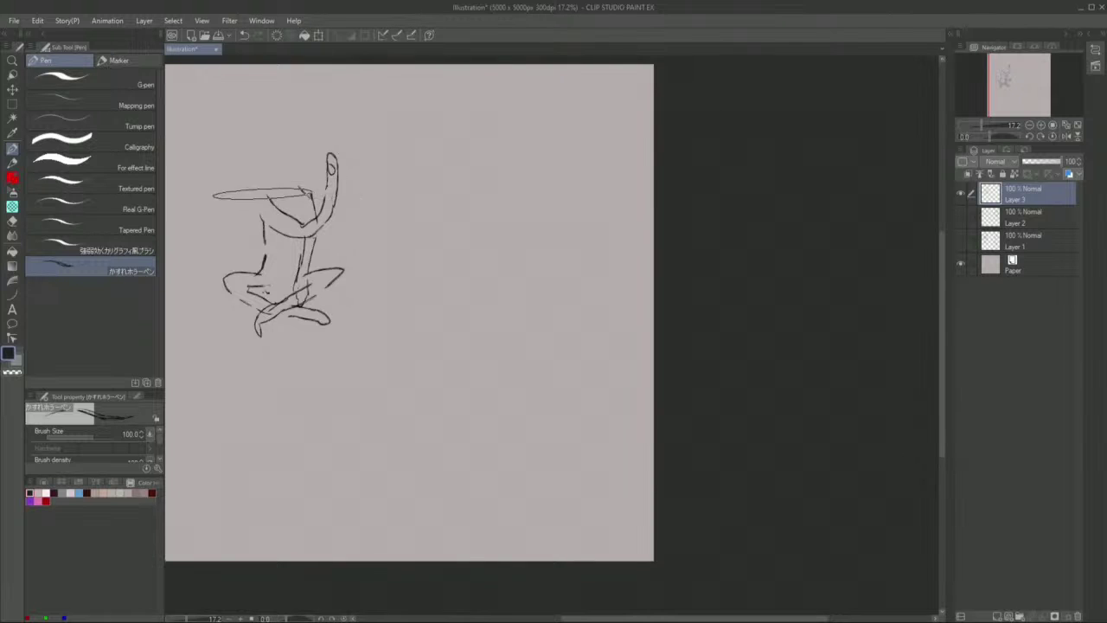
drag(273, 171, 298, 172)
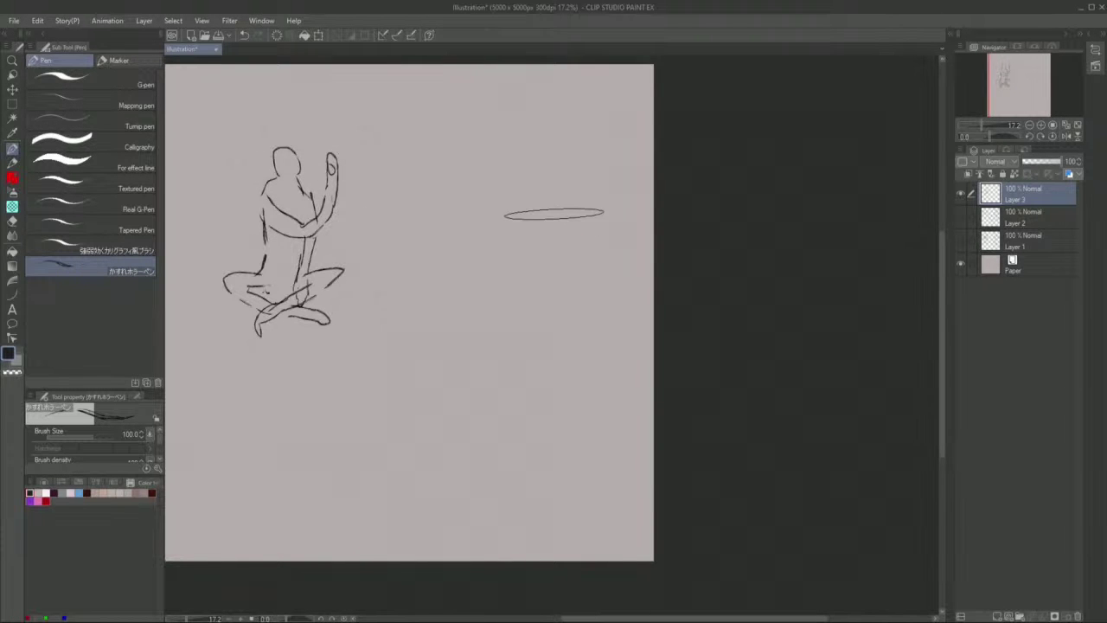
- Sketch a dancer in the canvas's upper right, standing on one leg with the other kicked high, both arms extended and an oval head
drag(554, 164, 547, 222)
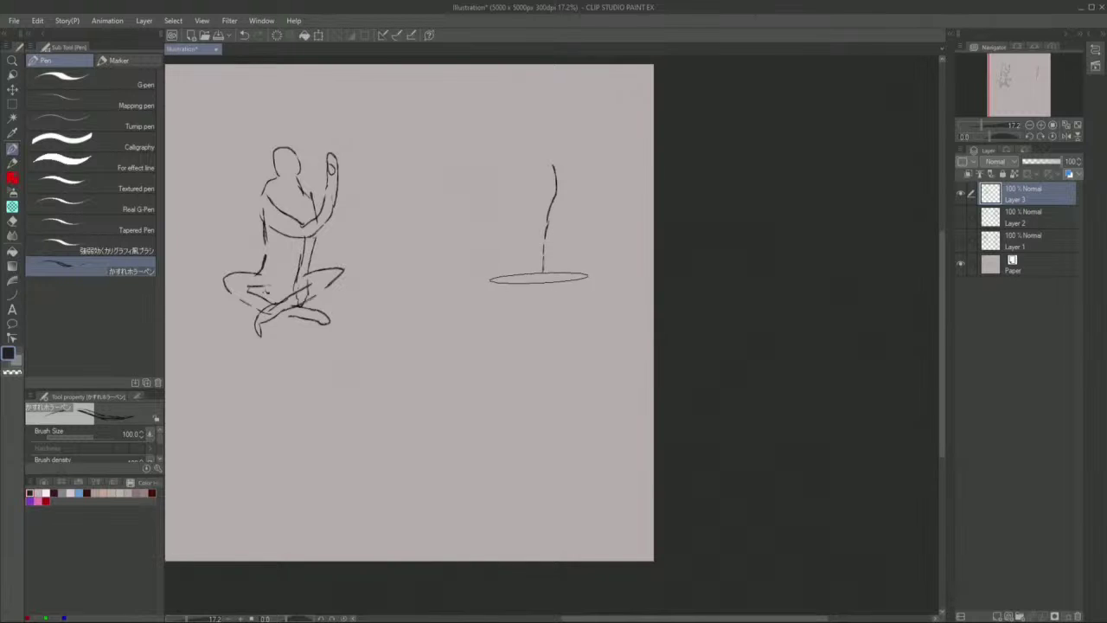
mouse_move(543, 278)
mouse_down()
mouse_move(549, 346)
mouse_move(549, 316)
mouse_move(537, 372)
mouse_move(527, 256)
mouse_up()
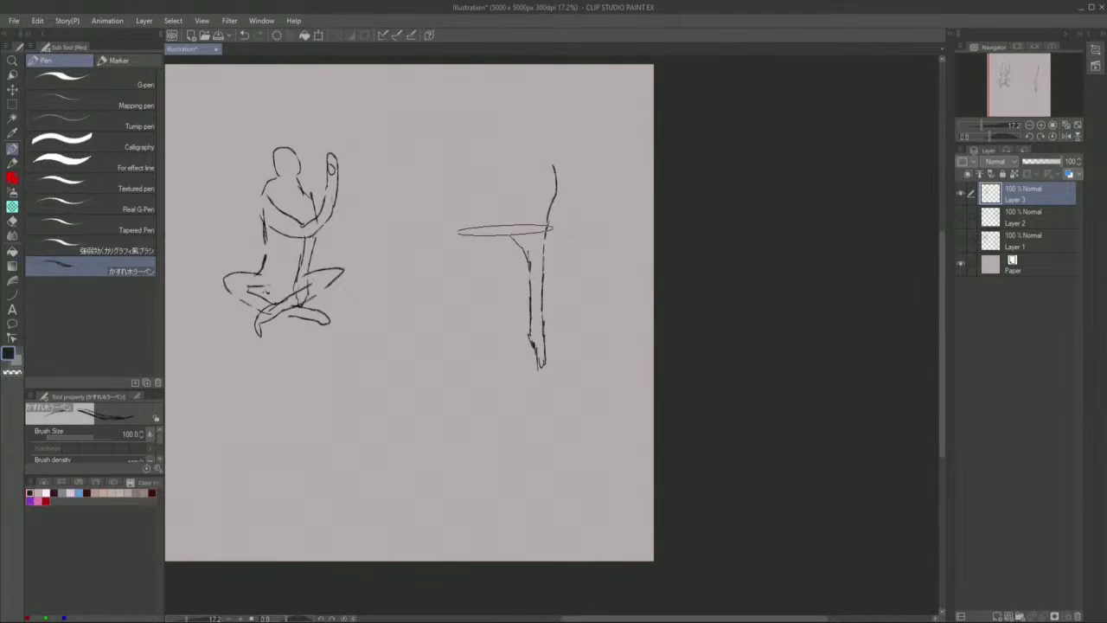
drag(497, 222, 470, 90)
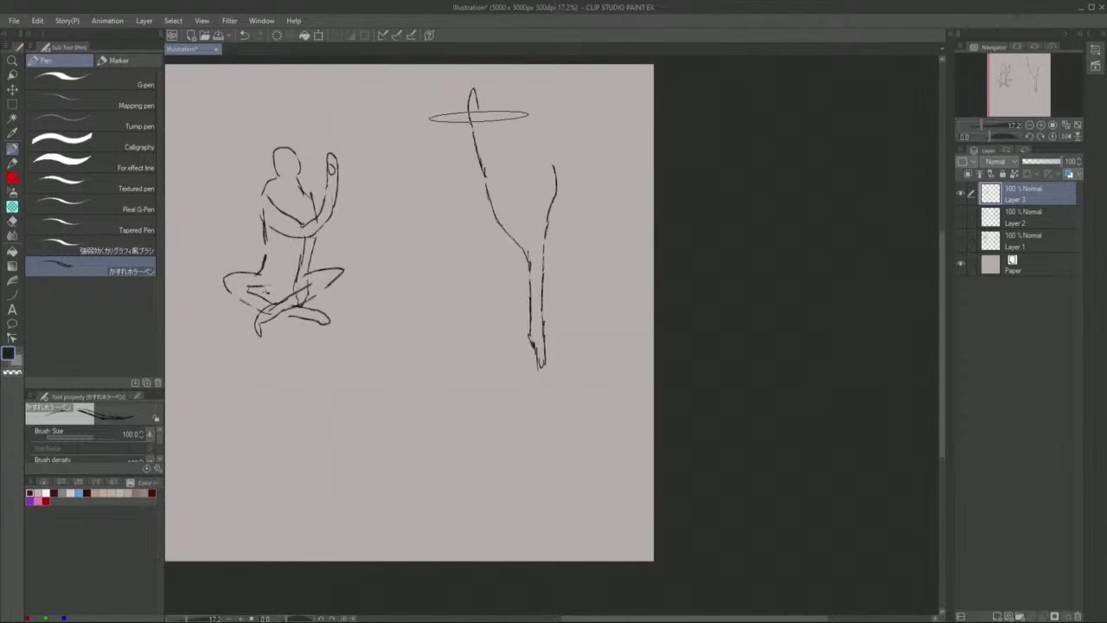
drag(492, 150, 525, 224)
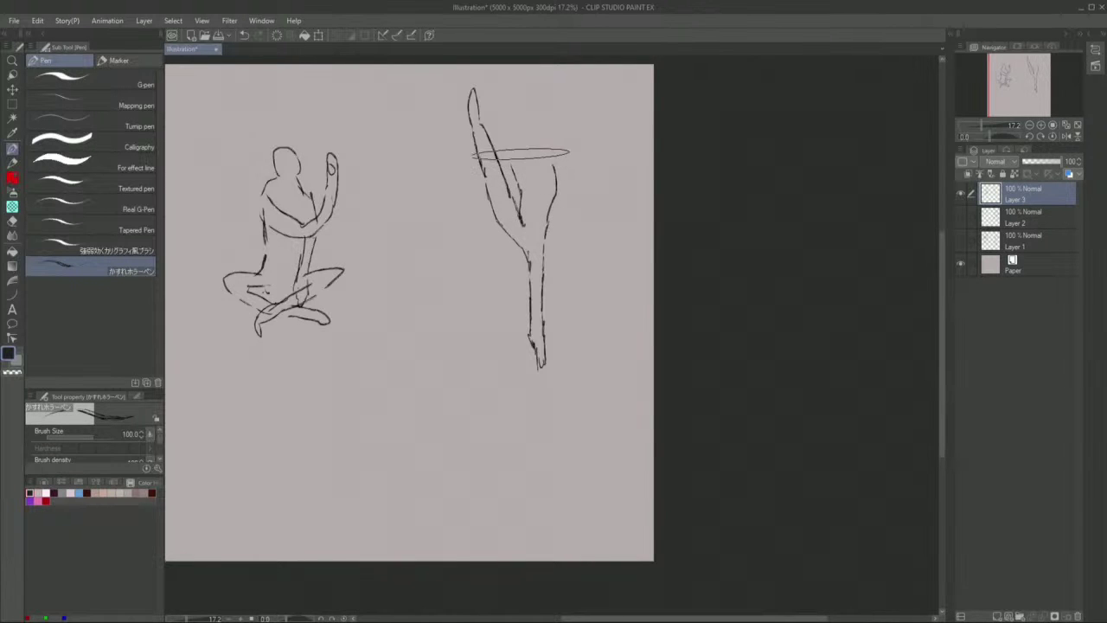
drag(514, 170, 491, 77)
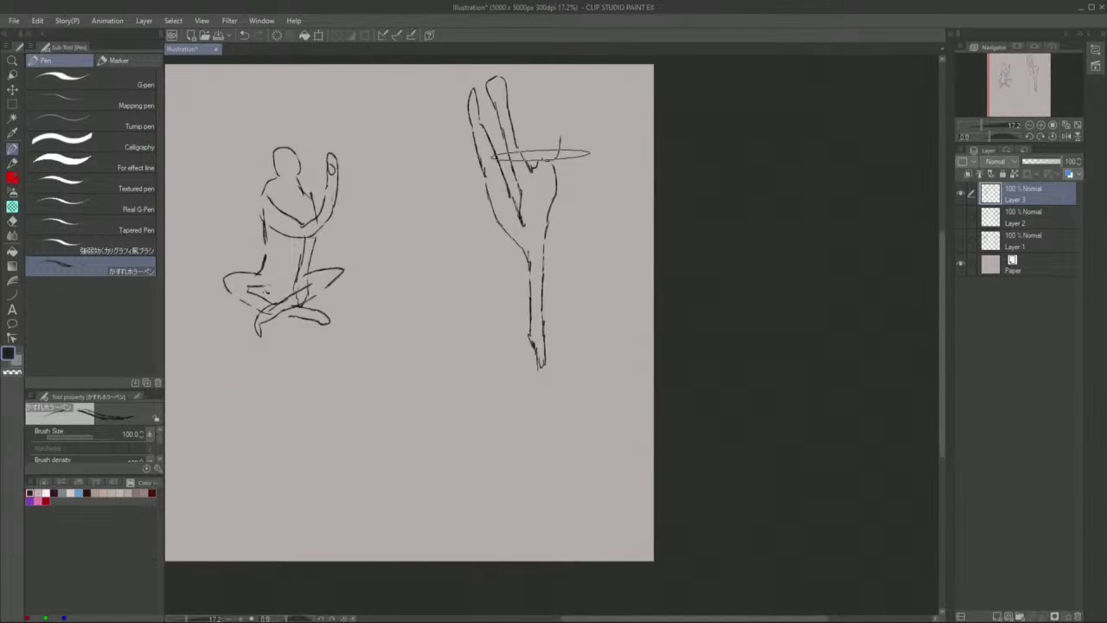
drag(539, 154, 539, 132)
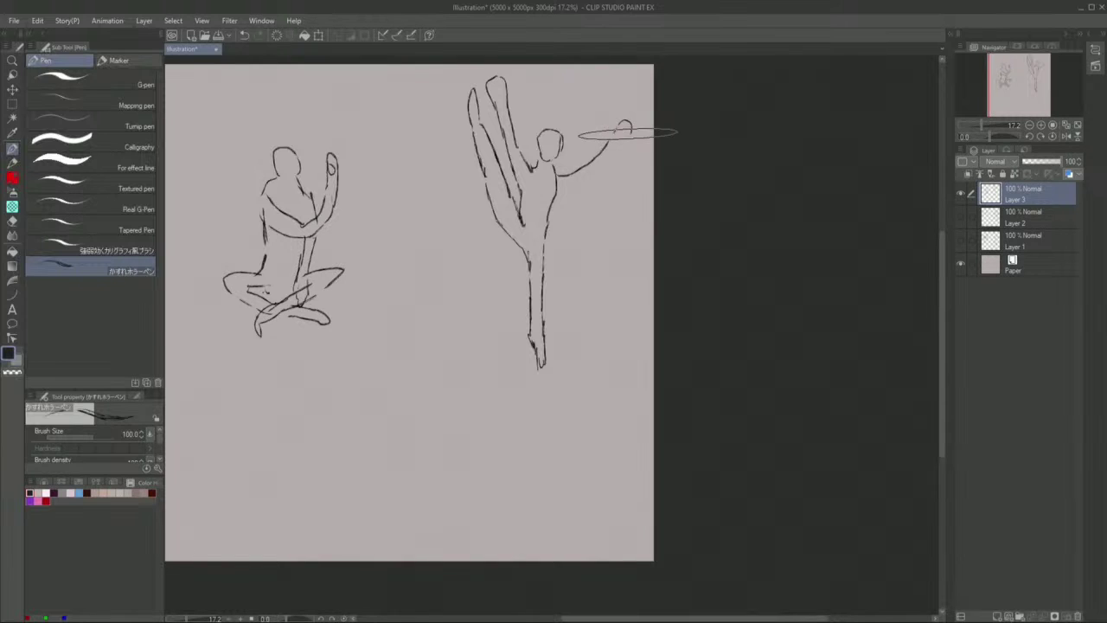
drag(619, 143, 562, 162)
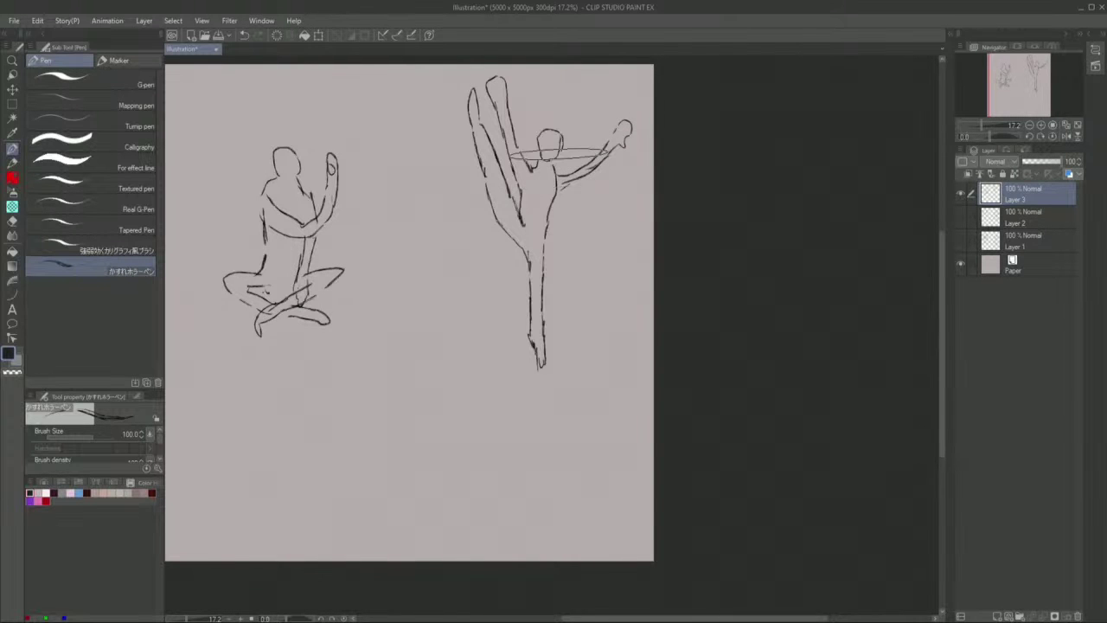
- Sketch a standing figure at the canvas's lower centre with arms held away from the body, crossed lower legs and a head
scroll(560, 155, down, 2)
scroll(548, 164, up, 3)
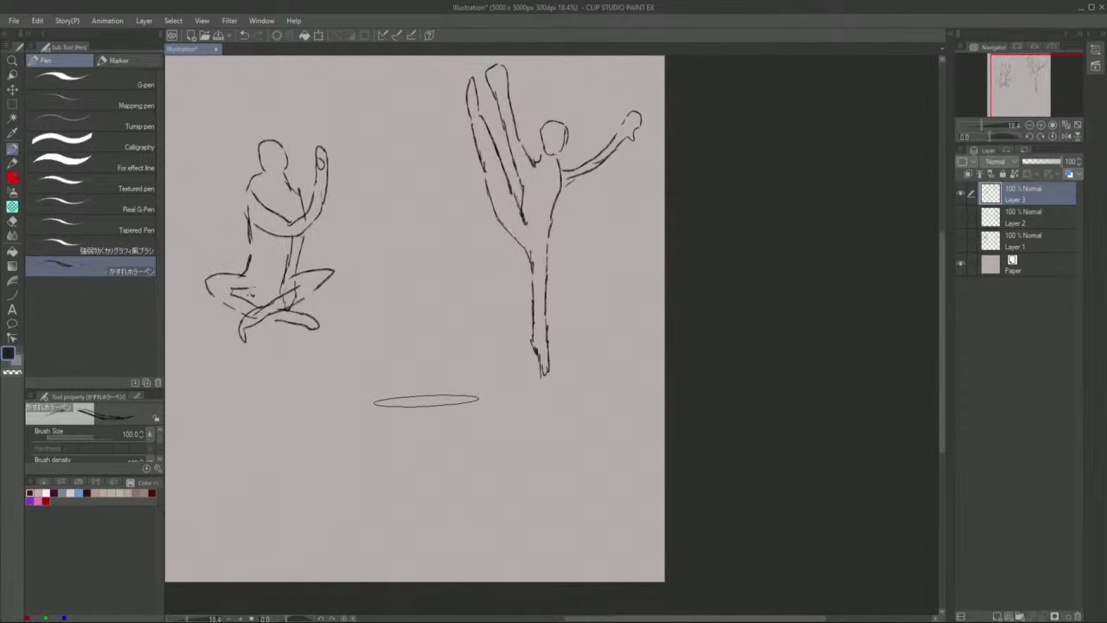
mouse_move(417, 385)
mouse_down()
mouse_move(441, 453)
mouse_move(469, 485)
mouse_move(461, 492)
mouse_up()
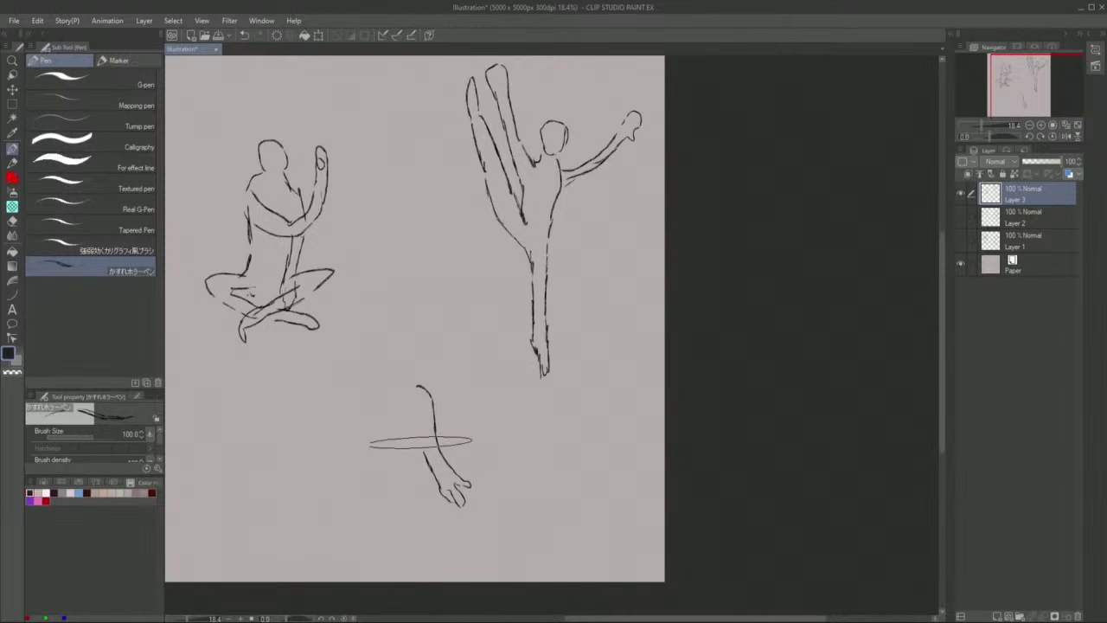
mouse_move(426, 445)
mouse_down()
mouse_move(410, 412)
mouse_move(403, 508)
mouse_move(384, 559)
mouse_move(389, 461)
mouse_move(396, 540)
mouse_up()
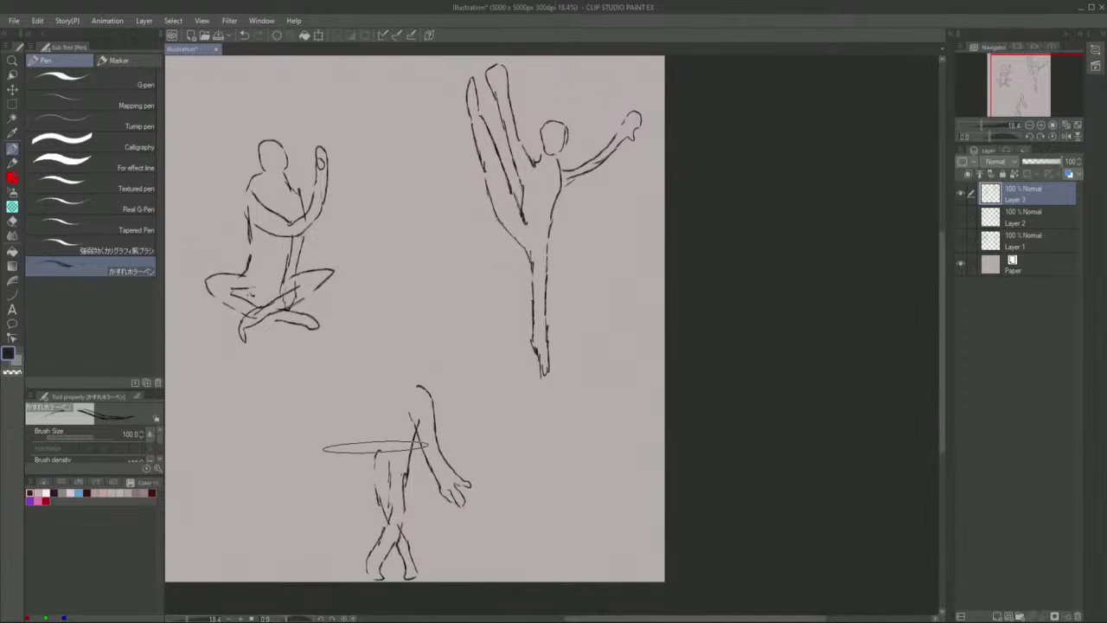
drag(377, 447, 378, 419)
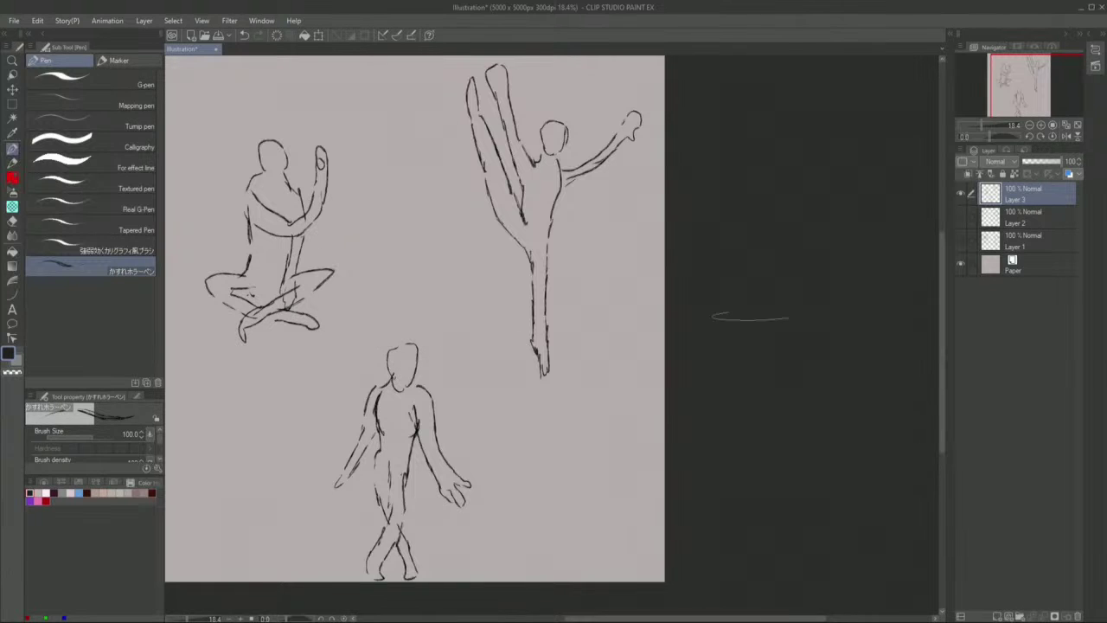
- Add a new layer above Layer 3 and hide the layer with the three figure sketches
right_click(1043, 194)
click(983, 192)
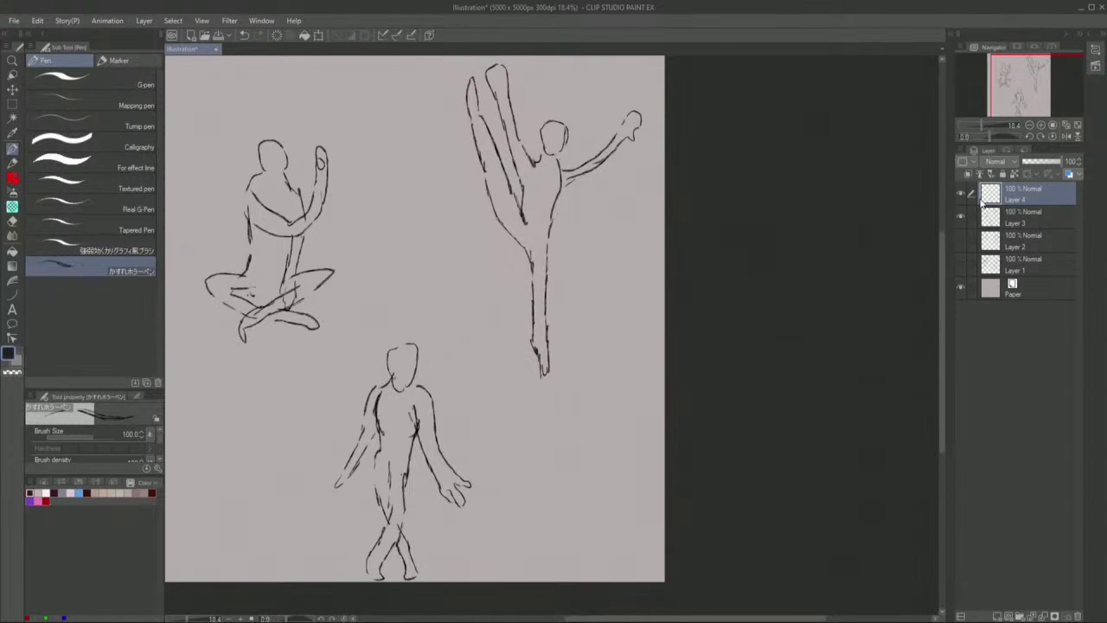
click(960, 217)
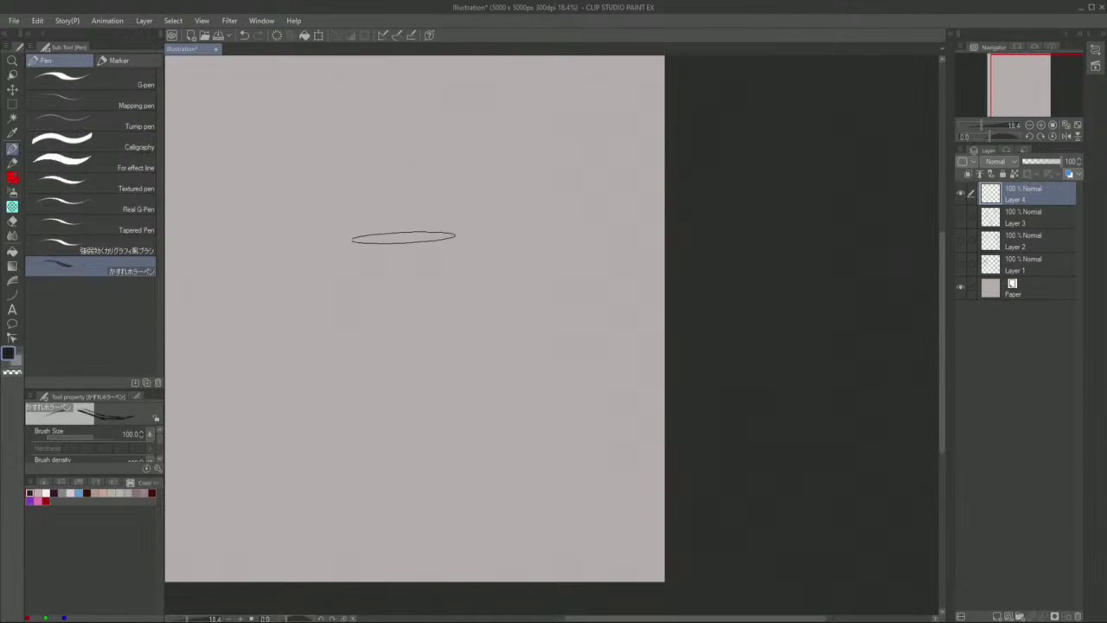
- Sketch a ballet dancer in the canvas's upper left, balancing on one leg with one arm raised and the other leg lifted behind
mouse_move(300, 153)
mouse_down()
mouse_move(285, 243)
mouse_move(300, 221)
mouse_move(296, 367)
mouse_move(282, 343)
mouse_move(271, 238)
mouse_move(192, 139)
mouse_move(243, 195)
mouse_move(274, 207)
mouse_move(259, 210)
mouse_move(280, 201)
mouse_move(277, 173)
mouse_move(221, 156)
mouse_move(253, 159)
mouse_move(220, 142)
mouse_move(283, 159)
mouse_move(332, 72)
mouse_move(318, 138)
mouse_move(291, 154)
mouse_up()
mouse_move(254, 202)
mouse_down()
mouse_move(282, 202)
mouse_move(233, 208)
mouse_move(268, 239)
mouse_move(296, 227)
mouse_up()
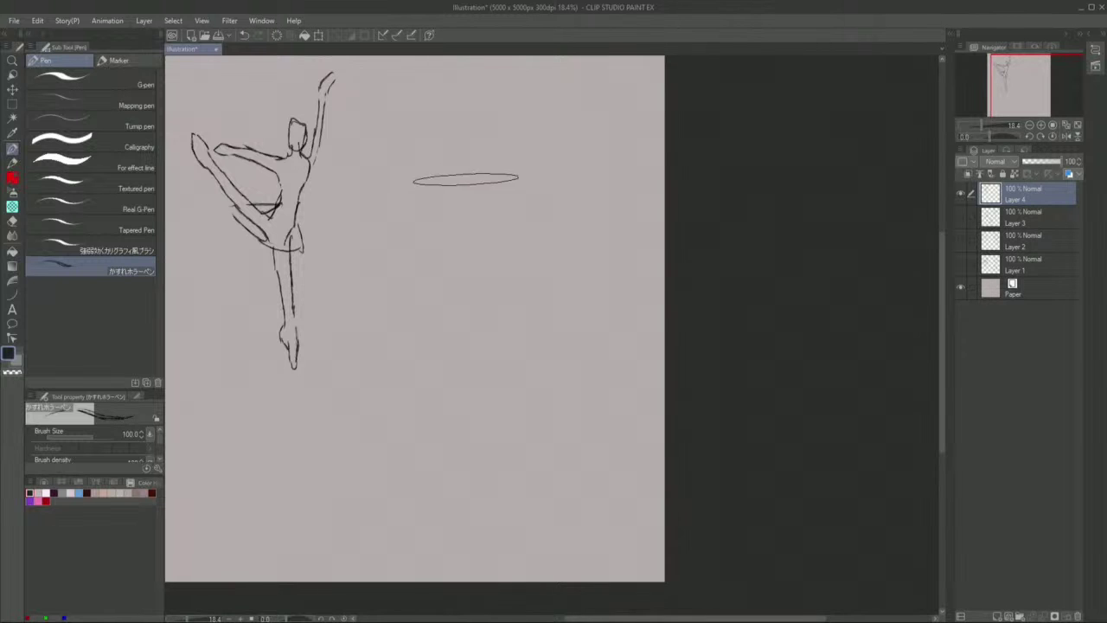
- Sketch a headless standing figure beside the ballet dancer with one bent arm, one hanging arm, a full leg and a partial second leg
mouse_move(463, 150)
mouse_down()
mouse_move(468, 190)
mouse_move(456, 220)
mouse_move(425, 241)
mouse_move(424, 224)
mouse_move(453, 192)
mouse_move(447, 157)
mouse_move(459, 141)
mouse_move(403, 175)
mouse_move(403, 235)
mouse_up()
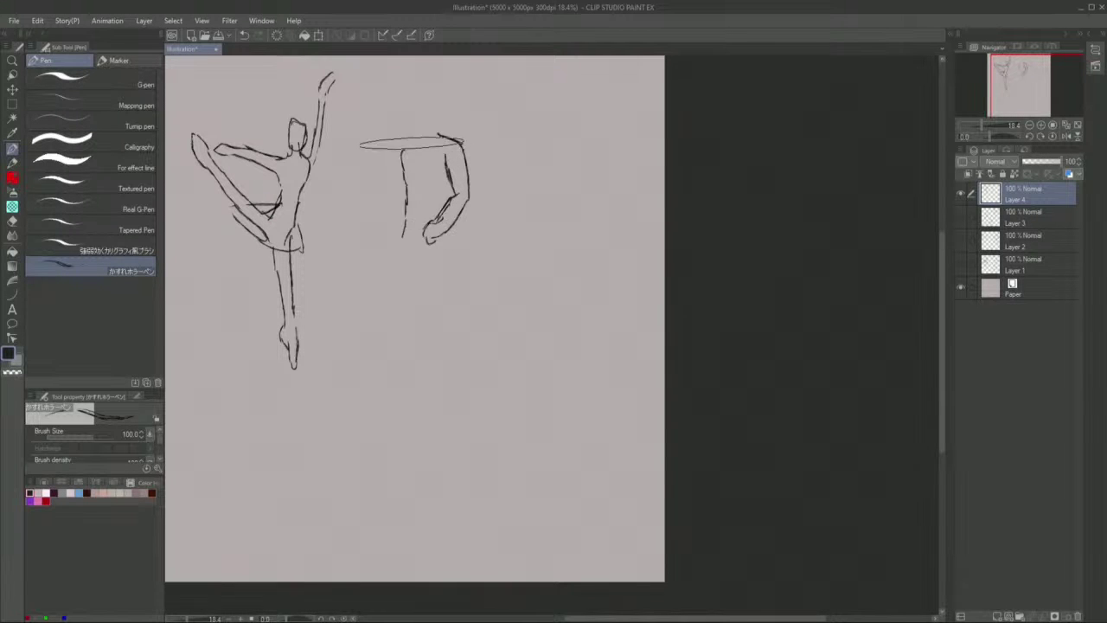
drag(401, 136, 373, 255)
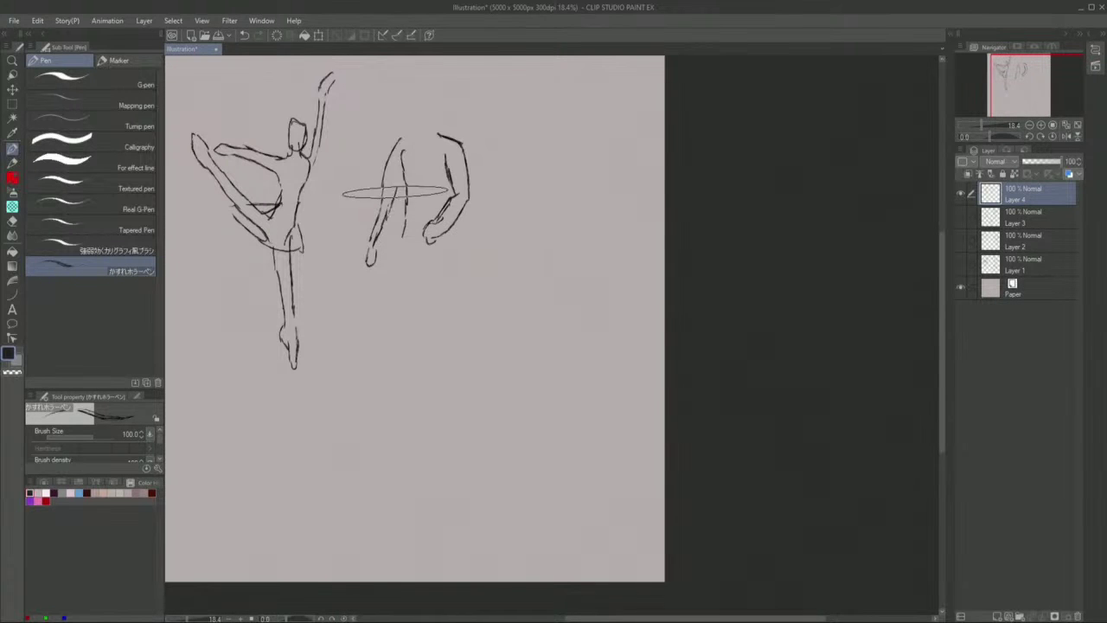
mouse_move(401, 177)
mouse_down()
mouse_move(377, 249)
mouse_move(404, 306)
mouse_move(396, 380)
mouse_move(383, 392)
mouse_move(403, 378)
mouse_move(433, 232)
mouse_move(457, 276)
mouse_move(462, 340)
mouse_up()
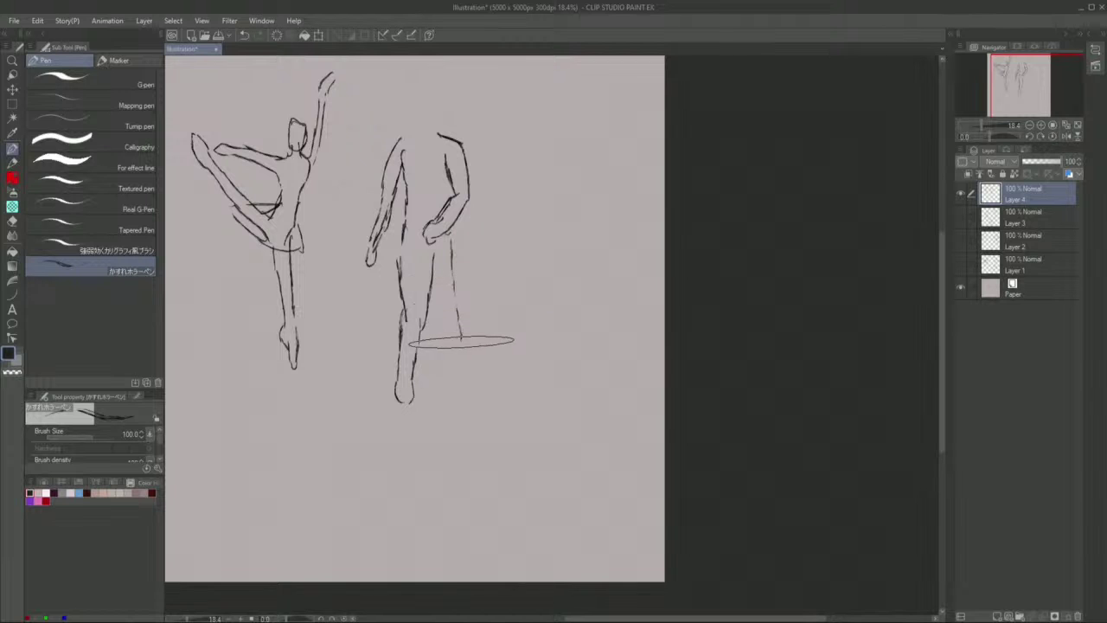
drag(400, 140, 413, 132)
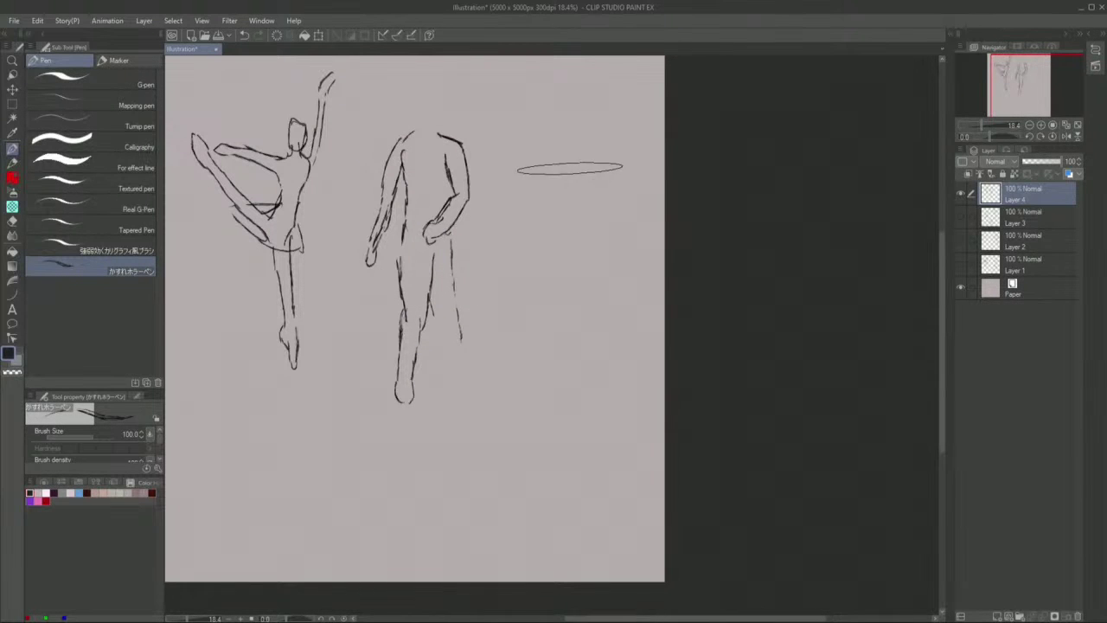
- Sketch a standing figure at the canvas's upper right with a bent raised arm, a straight leg, a bent leg and a head
mouse_move(562, 164)
mouse_down()
mouse_move(589, 124)
mouse_move(545, 130)
mouse_move(547, 267)
mouse_up()
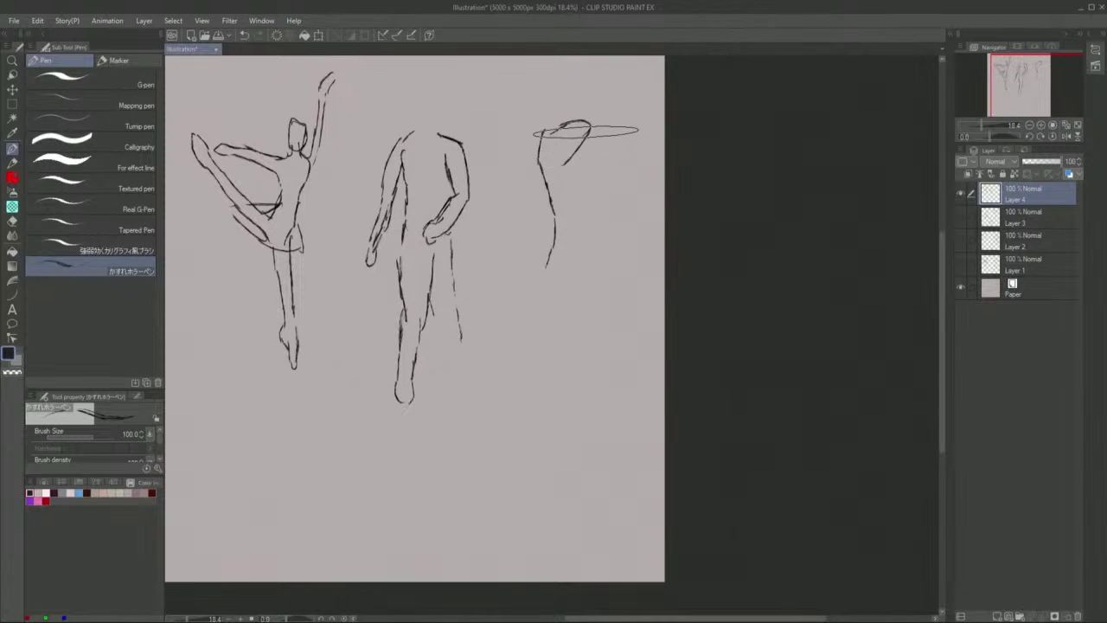
drag(550, 155, 570, 131)
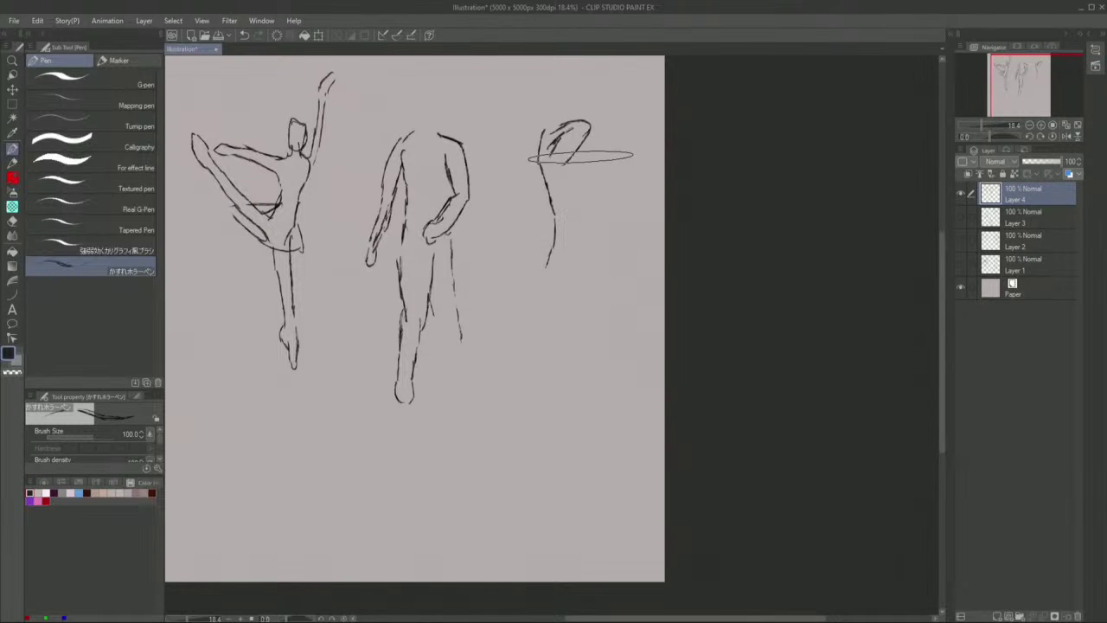
mouse_move(584, 164)
mouse_down()
mouse_move(613, 333)
mouse_move(598, 441)
mouse_move(569, 410)
mouse_move(587, 349)
mouse_move(573, 304)
mouse_up()
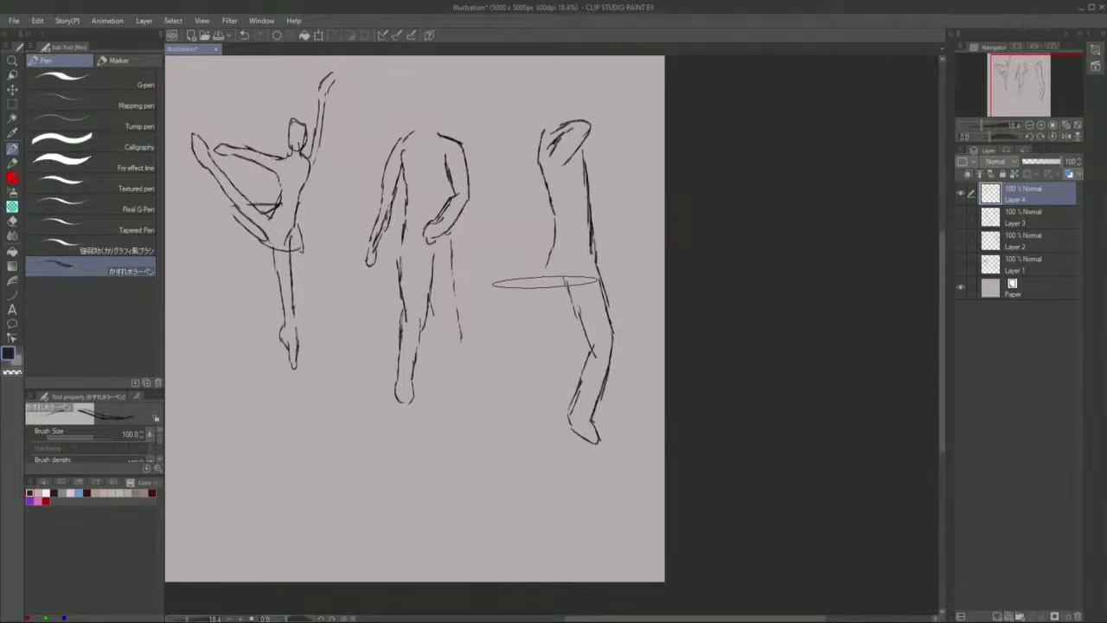
mouse_move(551, 265)
mouse_down()
mouse_move(539, 435)
mouse_move(568, 440)
mouse_move(556, 429)
mouse_up()
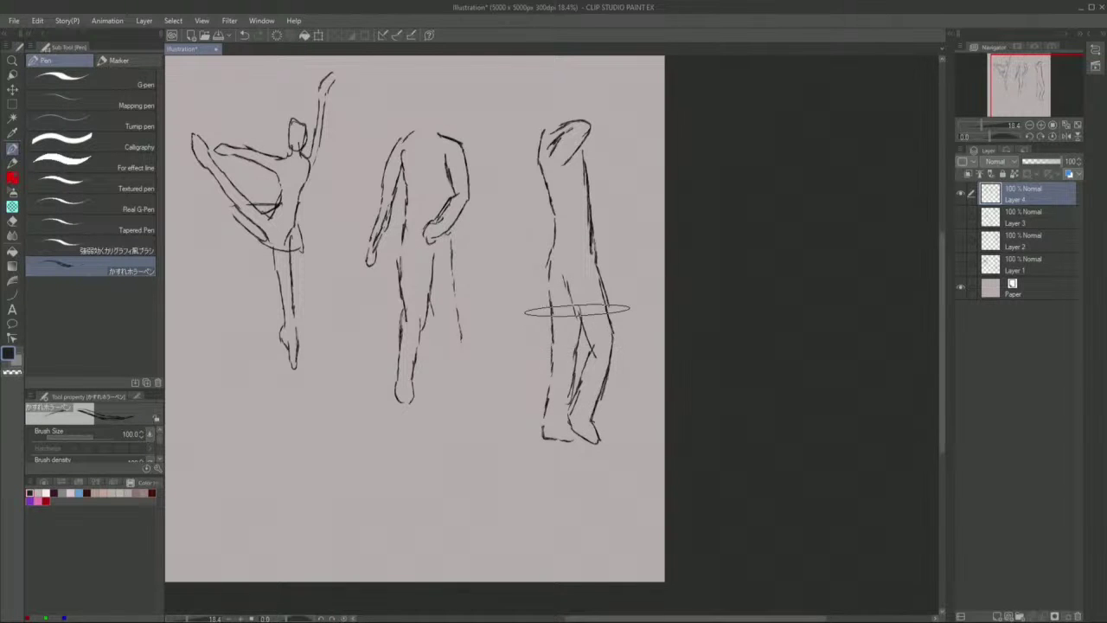
mouse_move(616, 117)
mouse_down()
mouse_move(600, 159)
mouse_move(574, 128)
mouse_move(601, 105)
mouse_up()
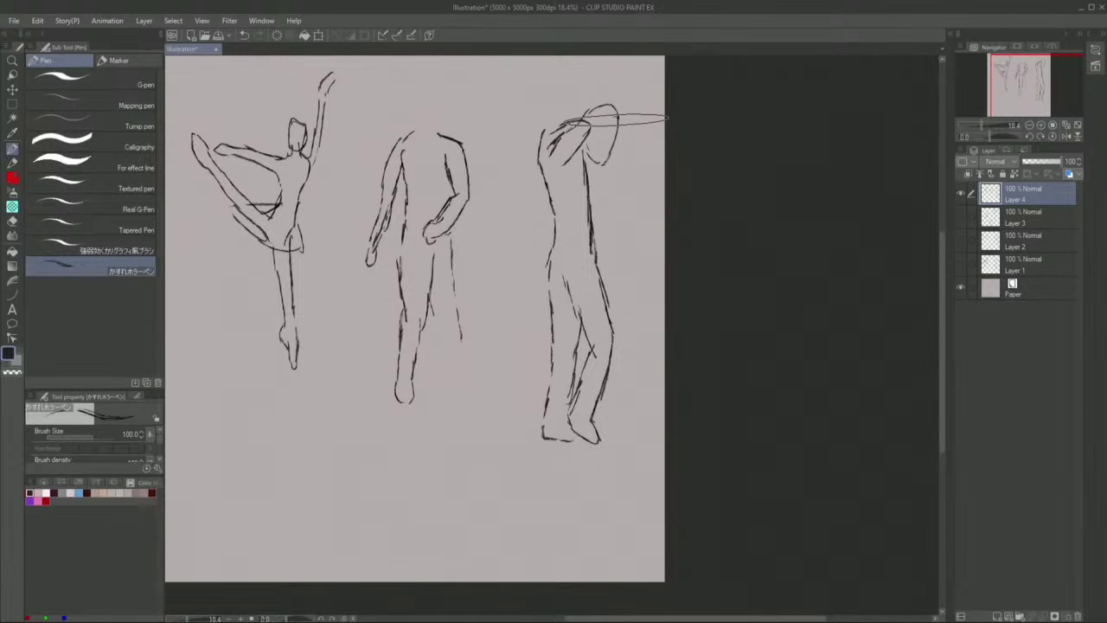
- Add a new layer above Layer 4 and hide the layer with the ballet dancer and the two standing figures
scroll(573, 121, down, 2)
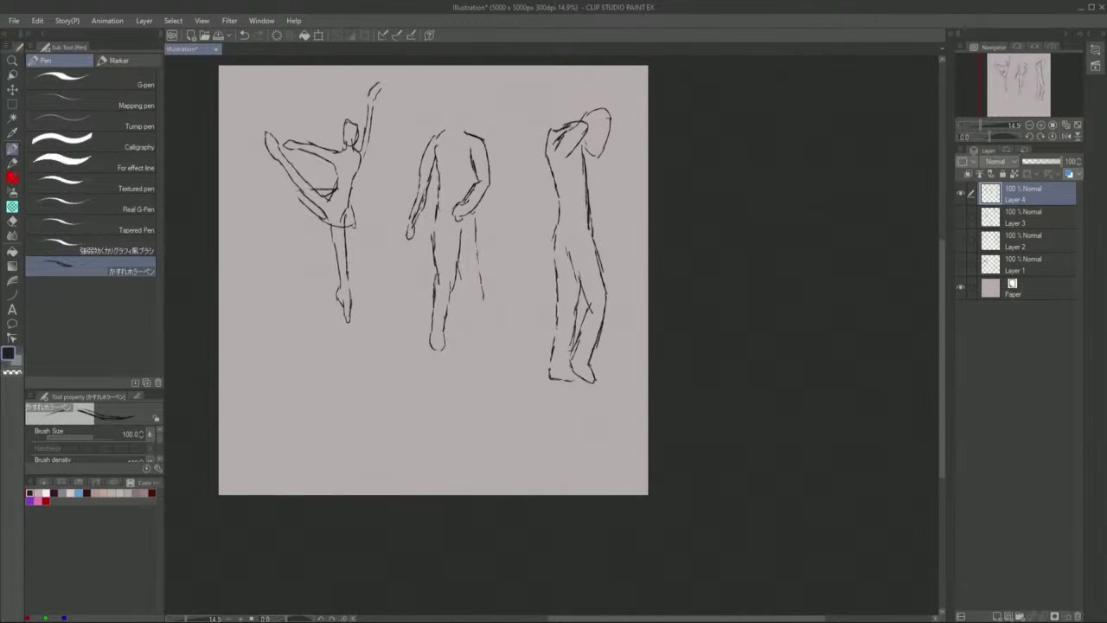
right_click(980, 199)
click(1031, 205)
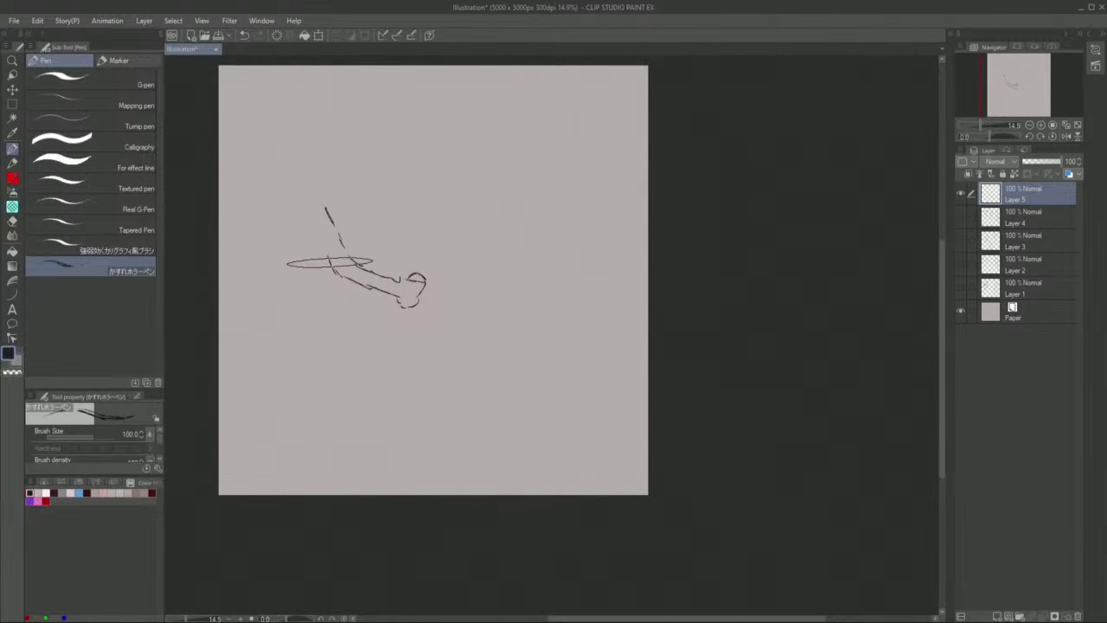
- Sketch the upper body of a forward-bending figure in the canvas's upper left, with one arm raised behind, one reaching forward and a lowered head
drag(329, 263, 318, 202)
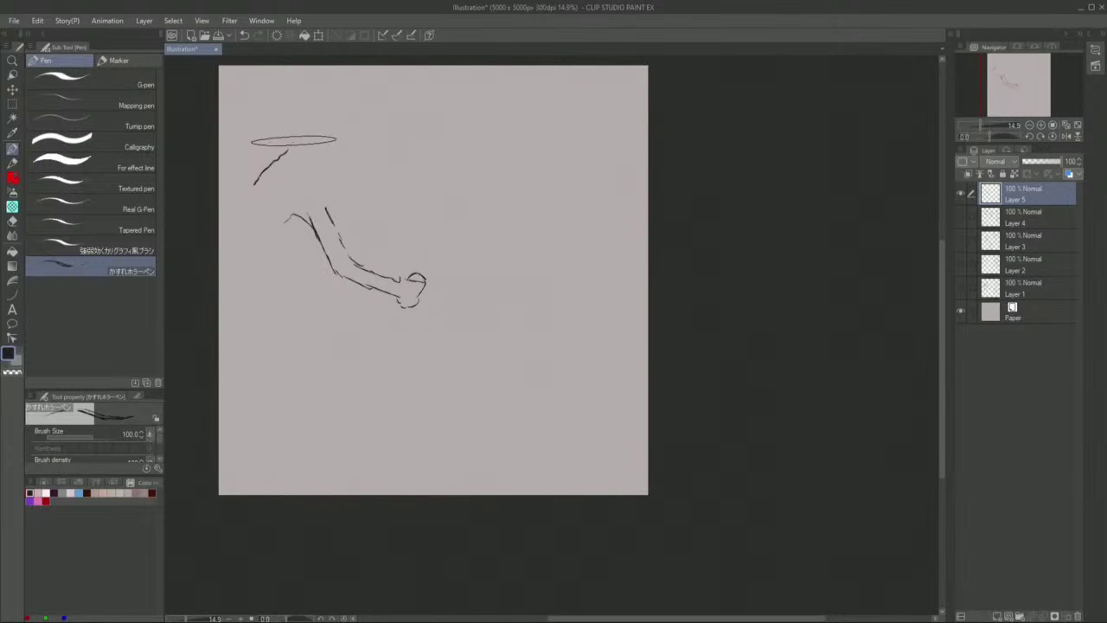
drag(297, 142, 270, 97)
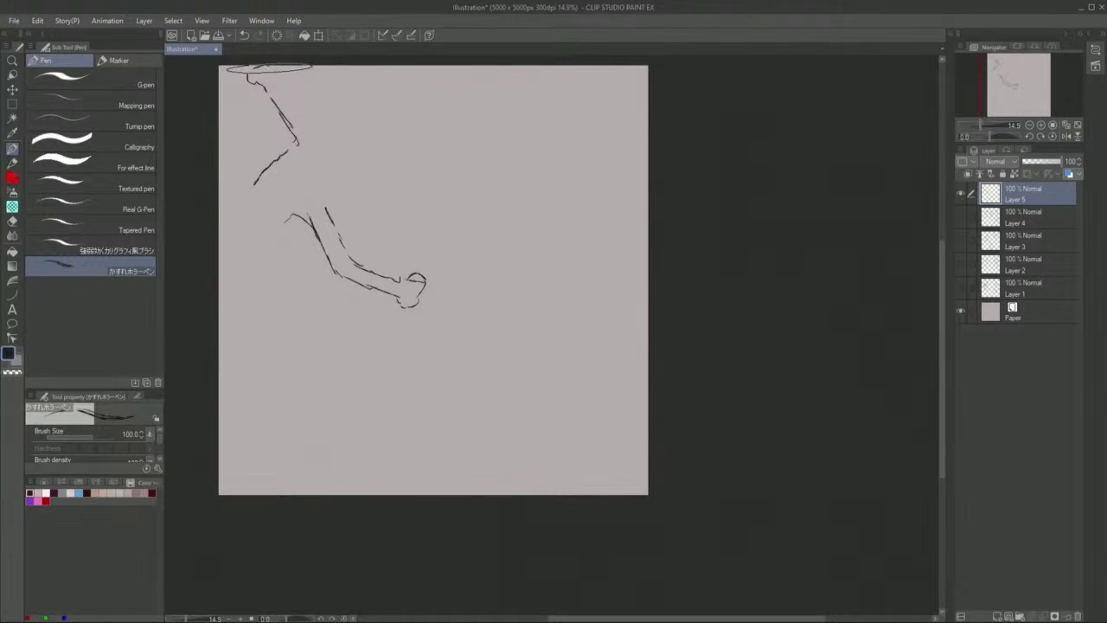
drag(276, 80, 324, 135)
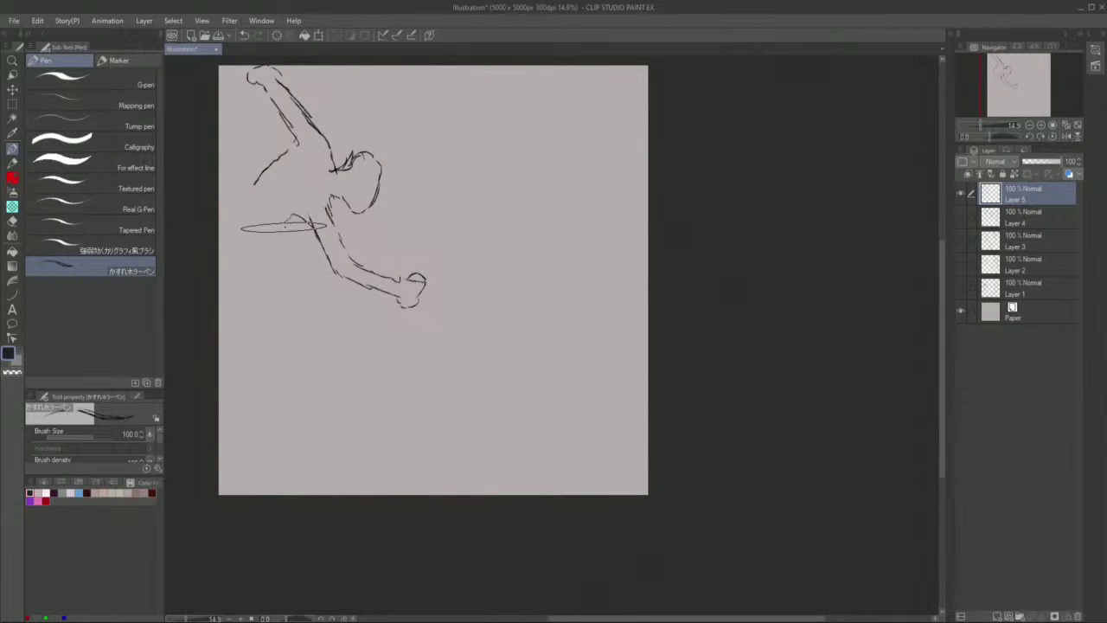
- Sketch the bending figure's curved back and two bent legs, and hatch the legs, back and raised arm with dense strokes
mouse_move(256, 183)
mouse_down()
mouse_move(253, 232)
mouse_move(267, 231)
mouse_move(279, 254)
mouse_move(282, 233)
mouse_move(308, 268)
mouse_up()
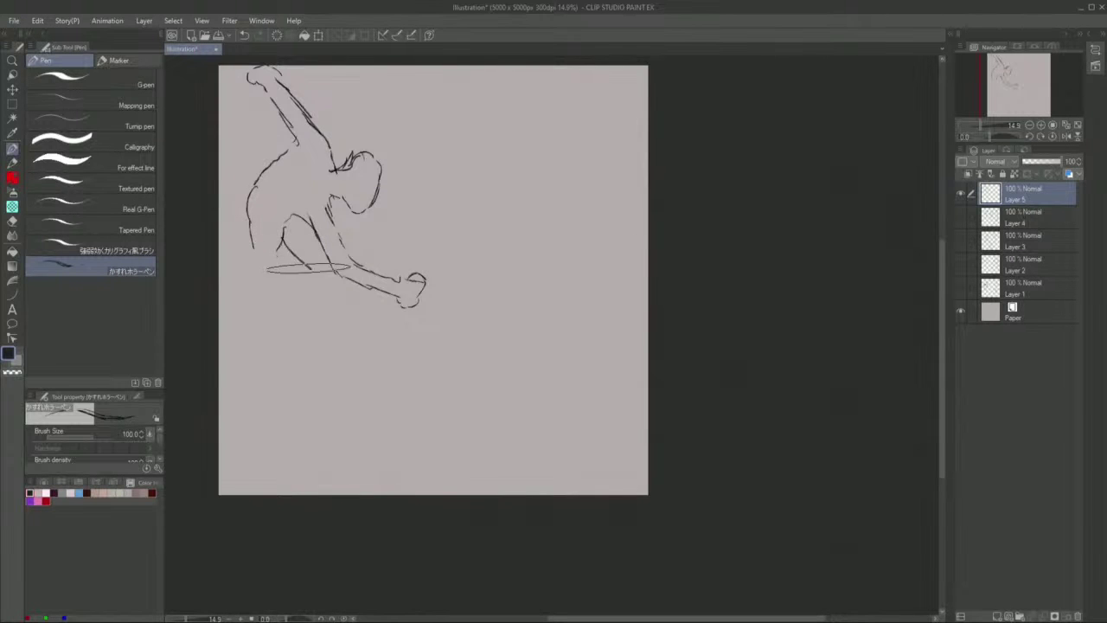
mouse_move(364, 323)
mouse_down()
mouse_move(359, 402)
mouse_move(336, 390)
mouse_move(336, 305)
mouse_move(264, 254)
mouse_up()
mouse_move(293, 290)
mouse_down()
mouse_move(264, 268)
mouse_move(247, 218)
mouse_up()
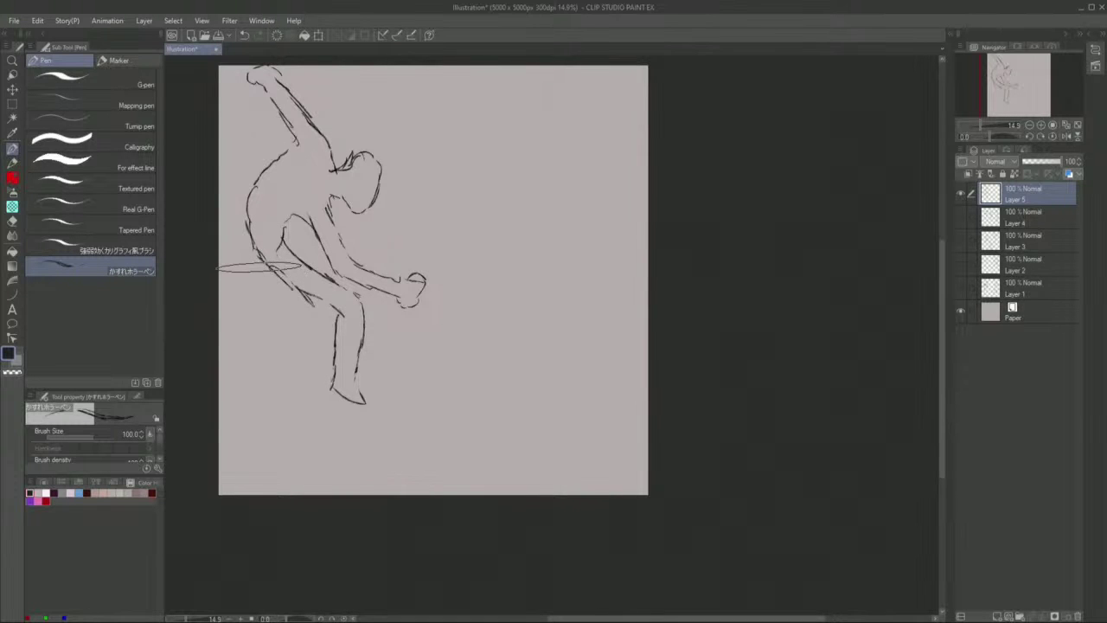
mouse_move(256, 258)
mouse_down()
mouse_move(262, 313)
mouse_move(247, 365)
mouse_move(259, 379)
mouse_move(280, 281)
mouse_move(248, 225)
mouse_move(252, 176)
mouse_up()
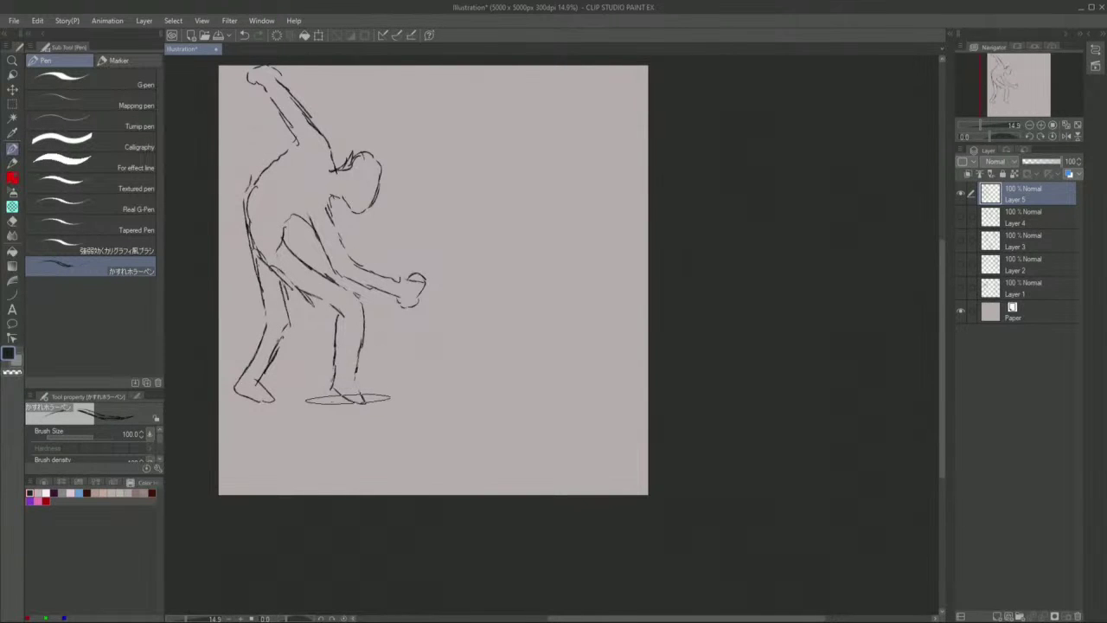
mouse_move(347, 398)
mouse_down()
mouse_move(356, 313)
mouse_move(359, 330)
mouse_move(355, 308)
mouse_move(334, 378)
mouse_move(329, 298)
mouse_move(346, 305)
mouse_move(328, 296)
mouse_move(352, 294)
mouse_move(293, 279)
mouse_move(266, 252)
mouse_move(282, 330)
mouse_move(270, 281)
mouse_move(273, 335)
mouse_move(269, 344)
mouse_move(273, 321)
mouse_move(240, 391)
mouse_up()
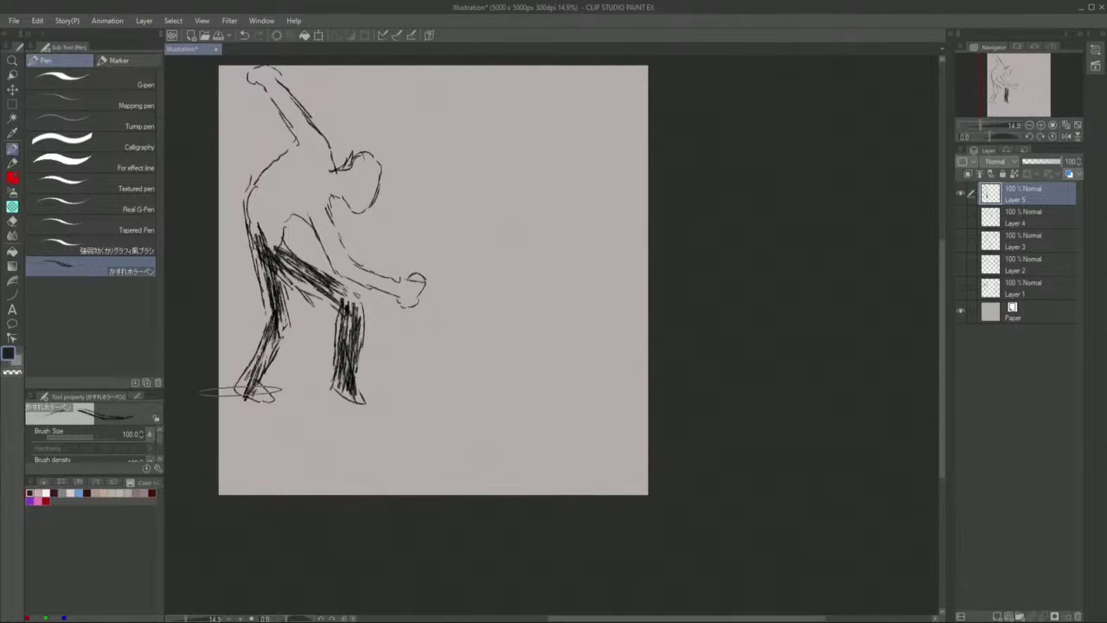
mouse_move(268, 236)
mouse_down()
mouse_move(253, 200)
mouse_move(277, 167)
mouse_move(263, 170)
mouse_move(260, 203)
mouse_move(308, 127)
mouse_move(271, 98)
mouse_move(290, 115)
mouse_up()
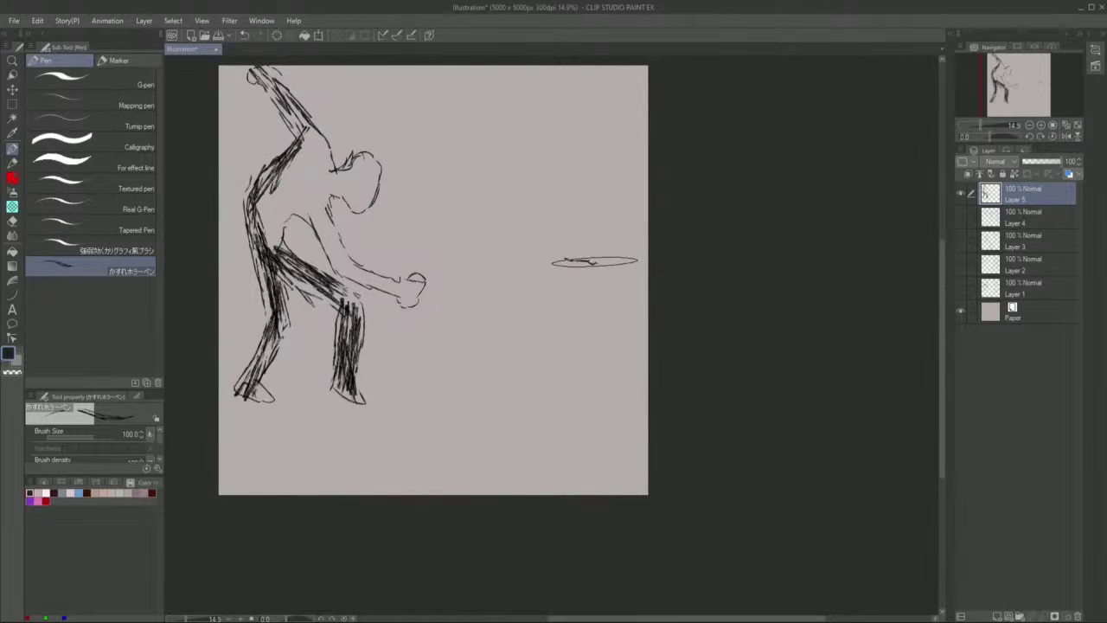
- Sketch the spread legs and feet of a seated figure on the right half of the canvas
mouse_move(564, 258)
mouse_down()
mouse_move(599, 303)
mouse_move(615, 300)
mouse_up()
drag(582, 308, 616, 307)
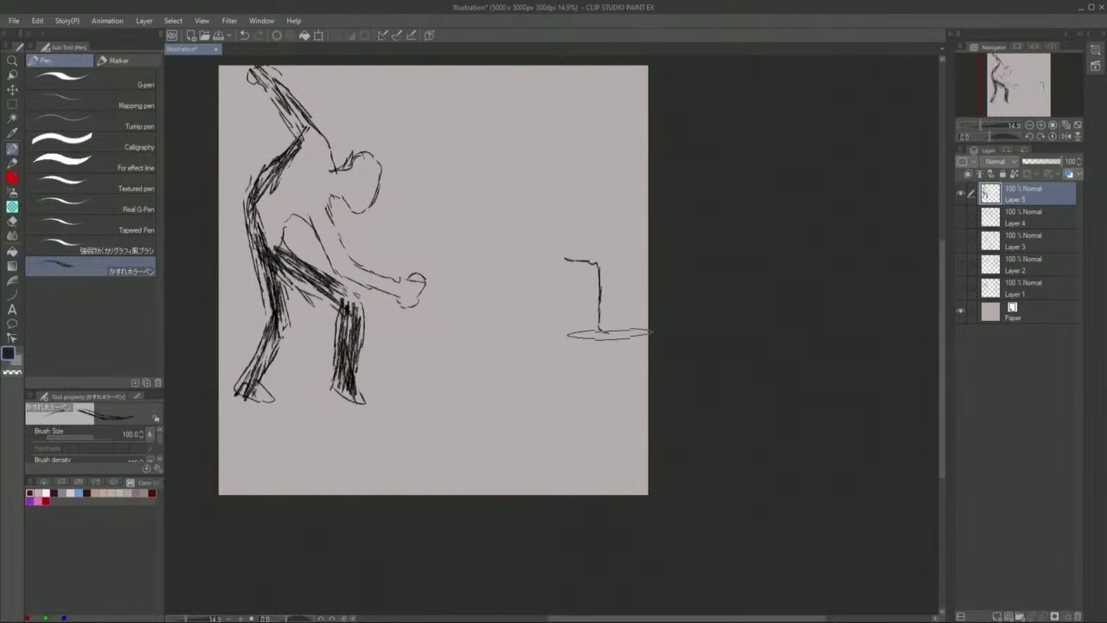
drag(580, 344, 577, 289)
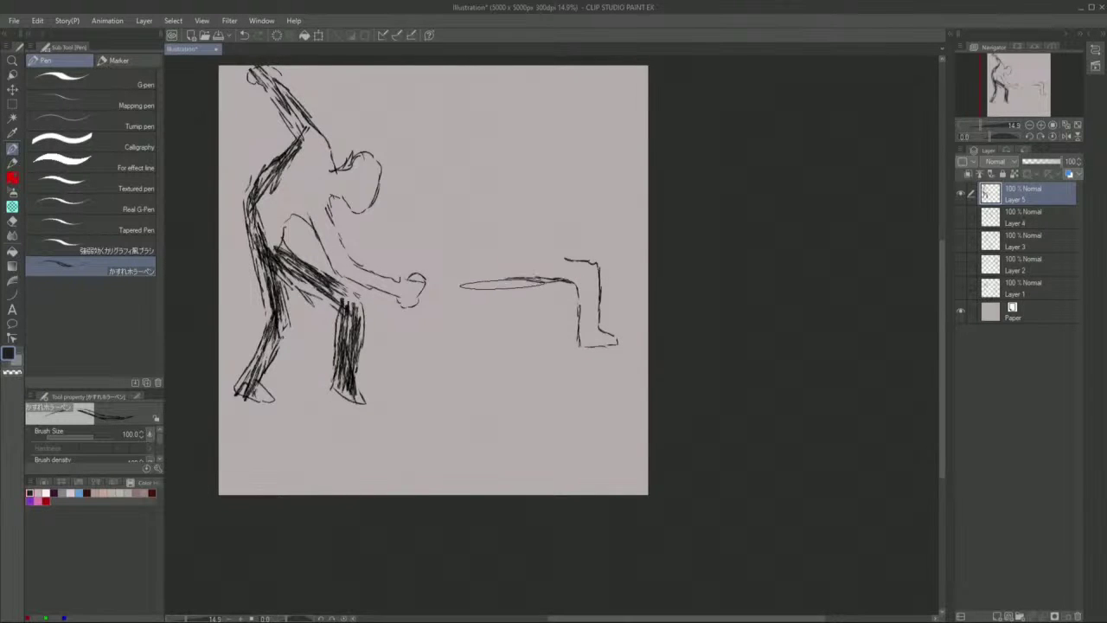
drag(501, 285, 498, 329)
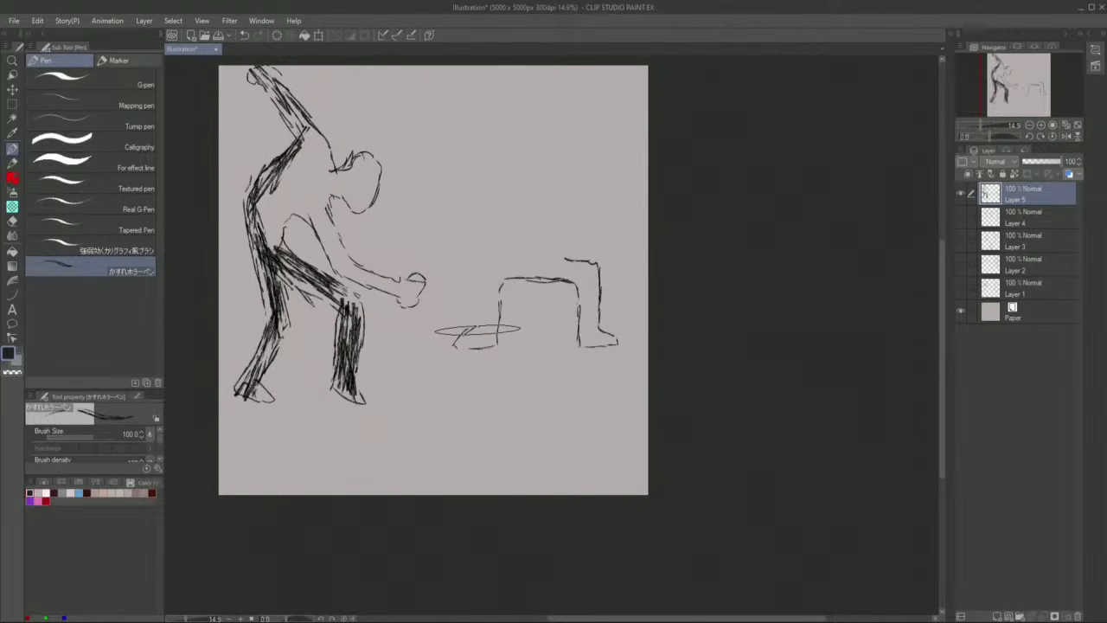
drag(474, 332, 482, 259)
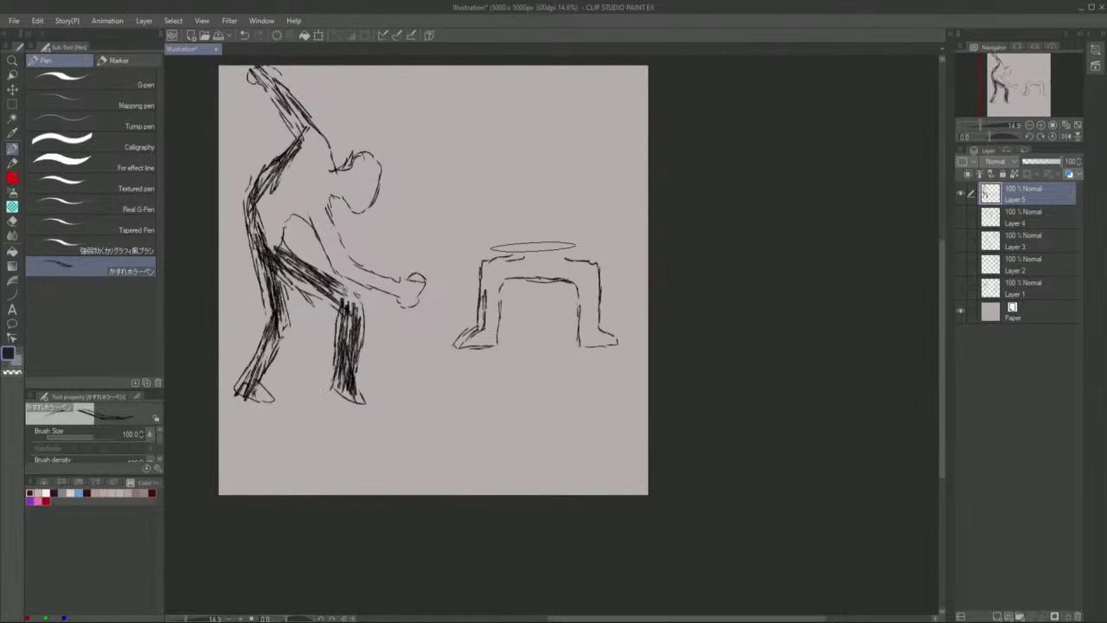
- Sketch the seated figure's torso, both arms reaching down to the knees, and the head
drag(519, 237, 521, 205)
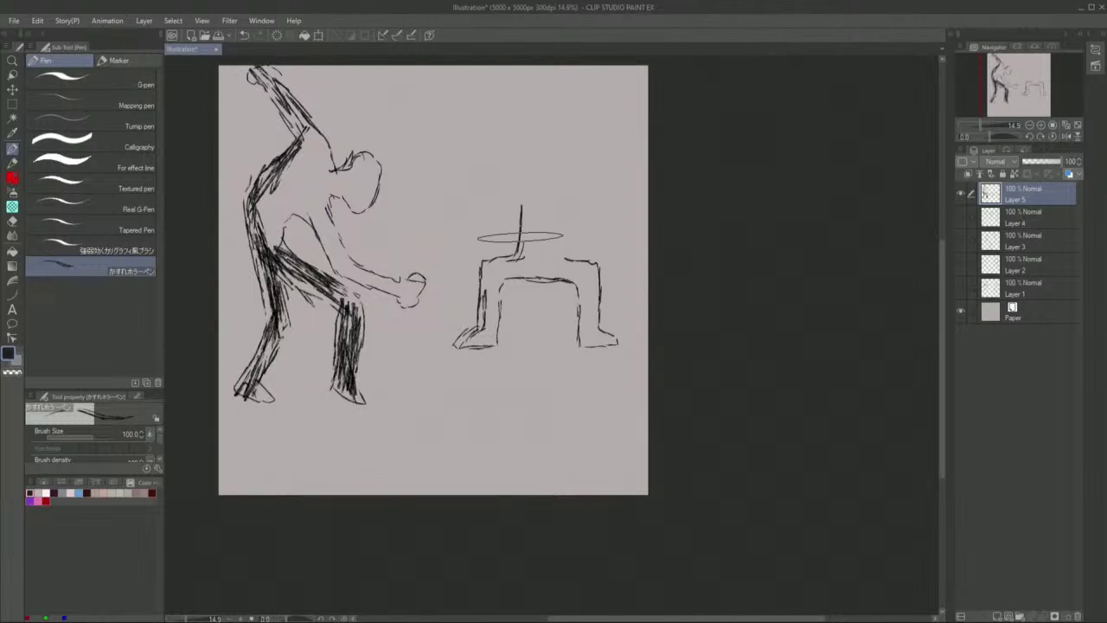
mouse_move(577, 265)
mouse_down()
mouse_move(570, 194)
mouse_move(511, 216)
mouse_up()
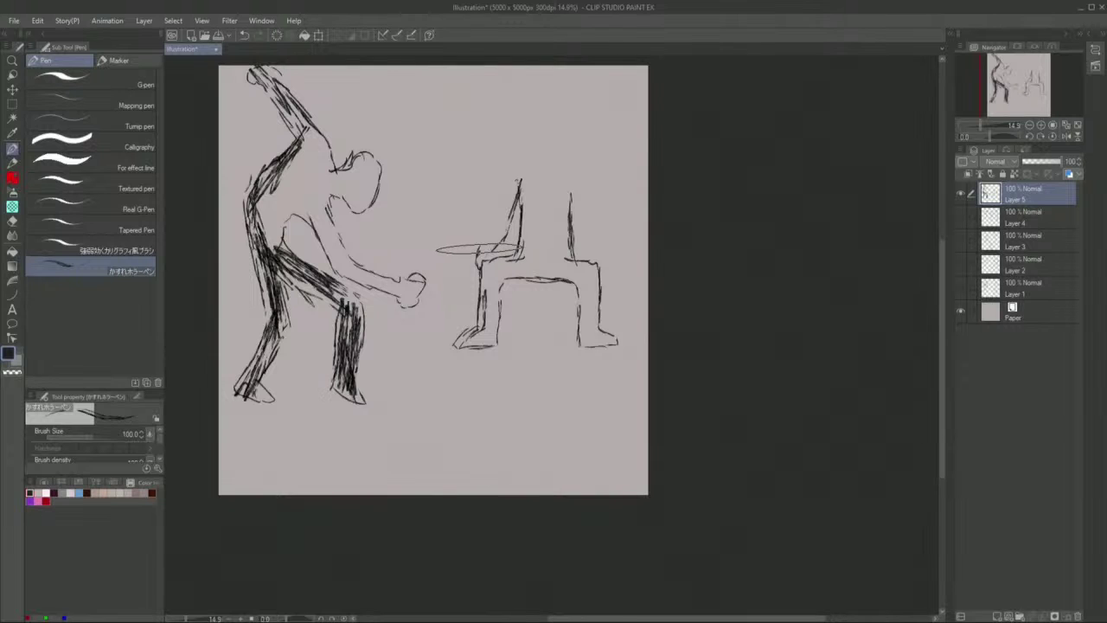
mouse_move(493, 224)
mouse_down()
mouse_move(517, 162)
mouse_move(578, 176)
mouse_move(583, 229)
mouse_up()
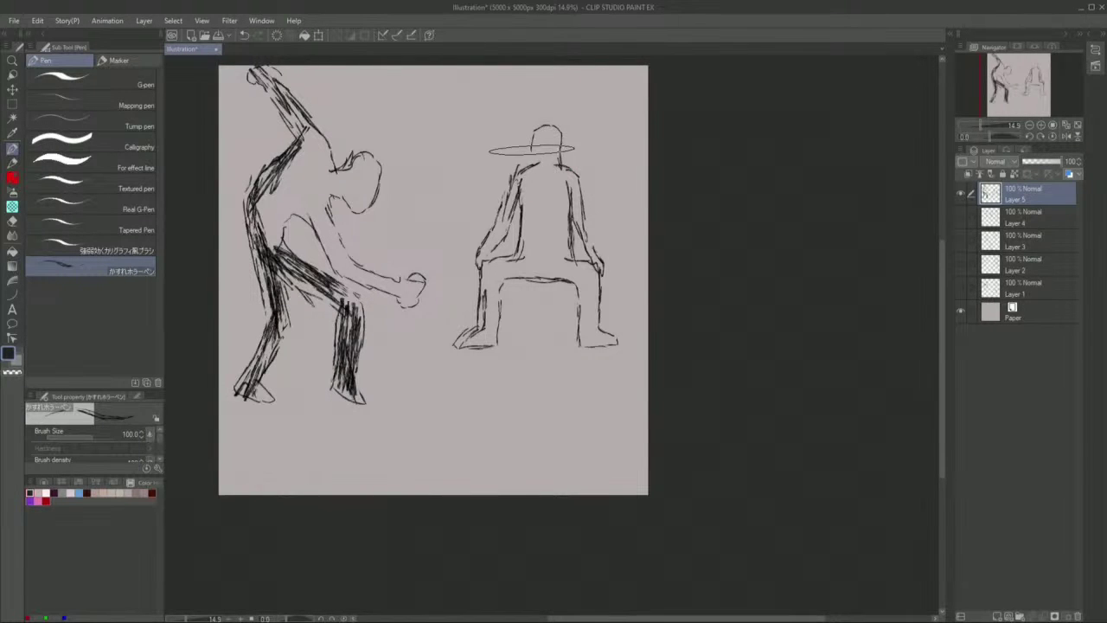
- Sketch a high ponytail and hair strokes on the seated figure's head
mouse_move(554, 126)
mouse_down()
mouse_move(563, 116)
mouse_move(589, 183)
mouse_up()
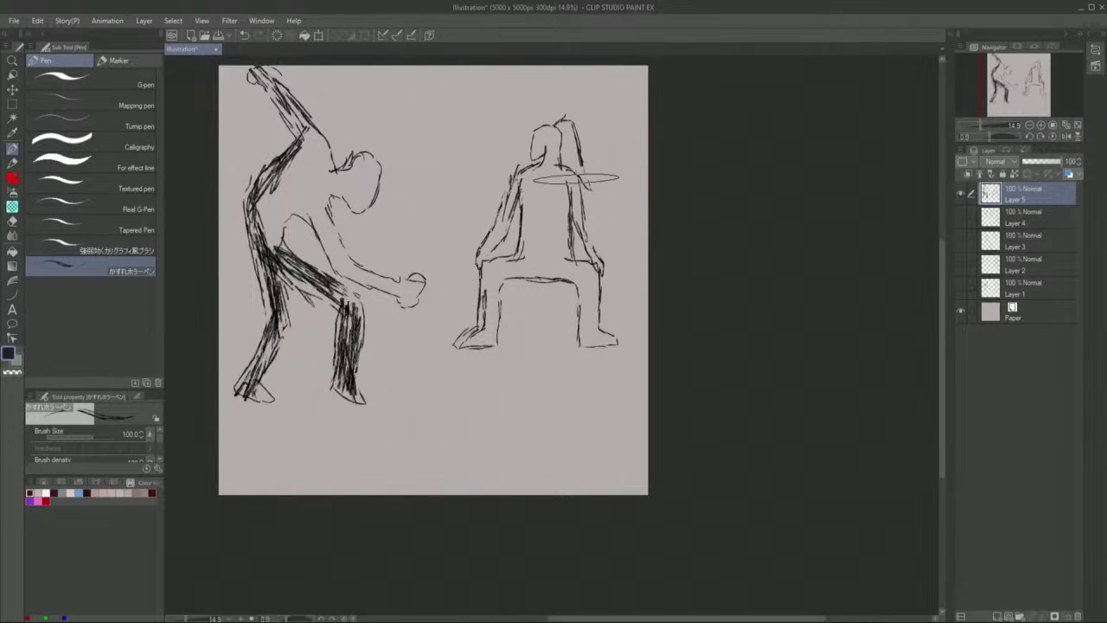
key(Up)
key(Up)
key(Up)
key(Up)
key(Up)
key(Up)
key(Up)
key(Up)
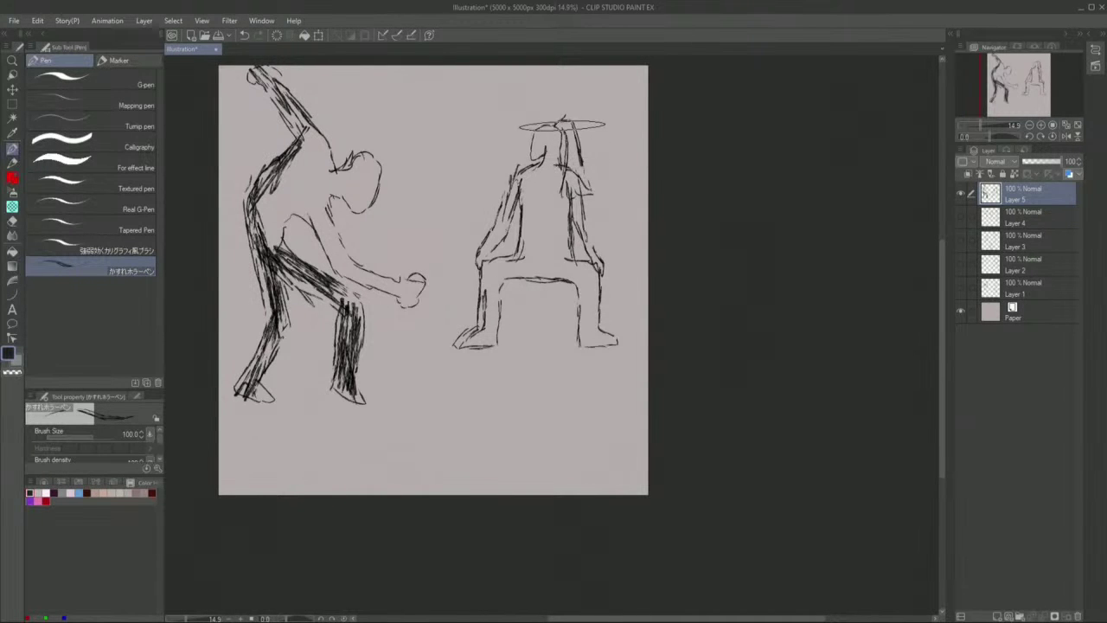
key(Down)
key(Down)
key(Down)
key(Down)
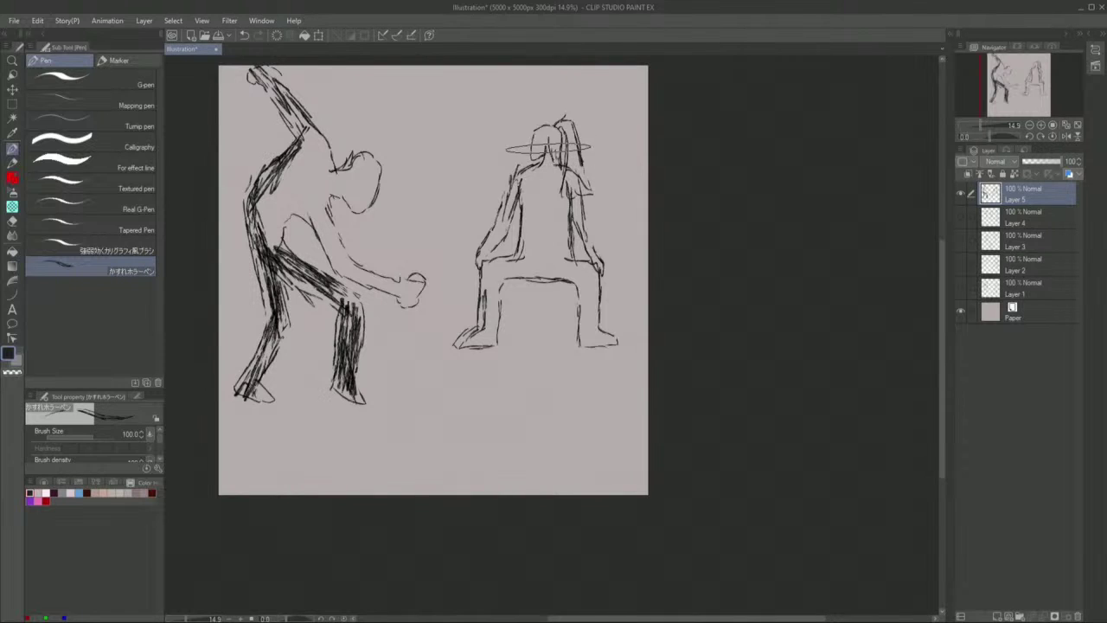
key(Up)
key(Up)
key(Left)
key(Down)
key(Down)
key(Down)
key(Down)
key(Down)
key(Down)
key(Down)
key(Down)
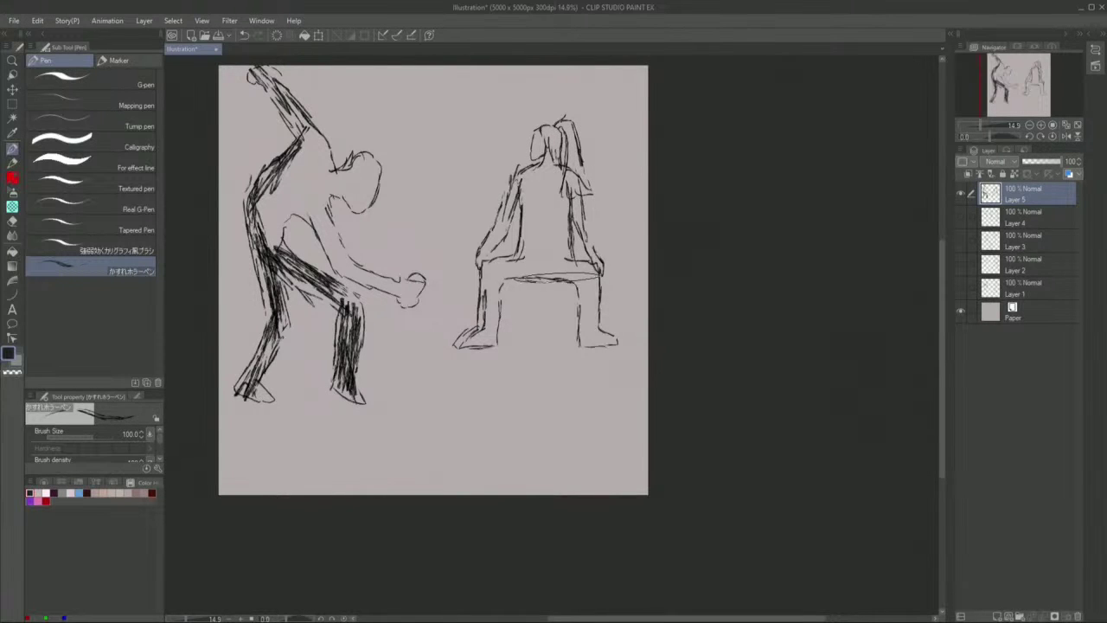
- Draw a rectangular seat between the seated figure's legs with two vertical sides and a bottom edge
drag(560, 310, 560, 342)
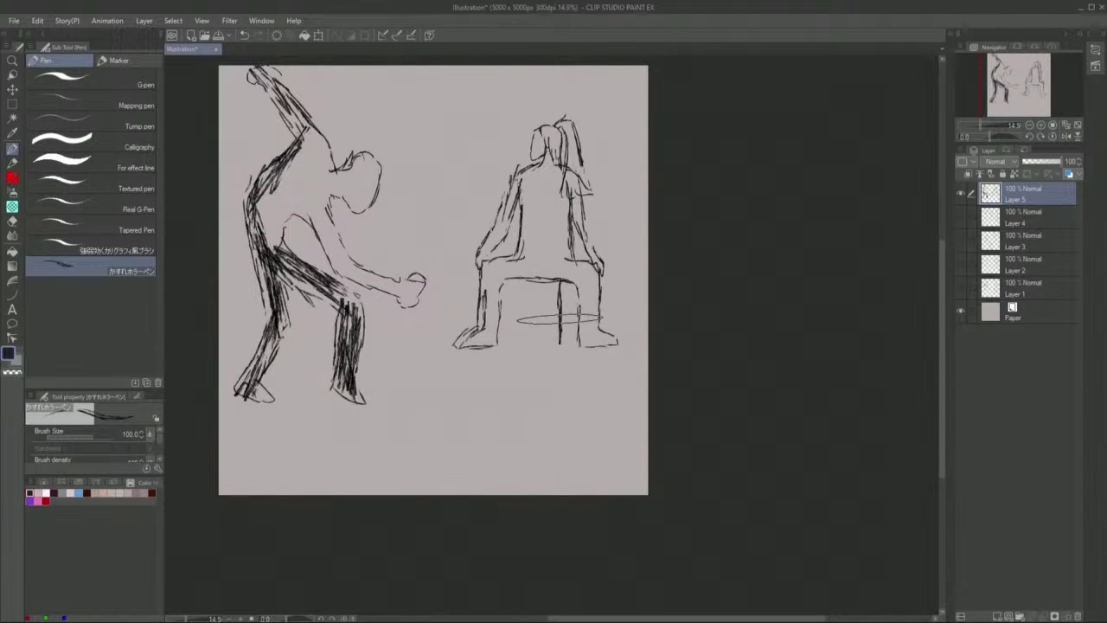
drag(520, 279, 519, 345)
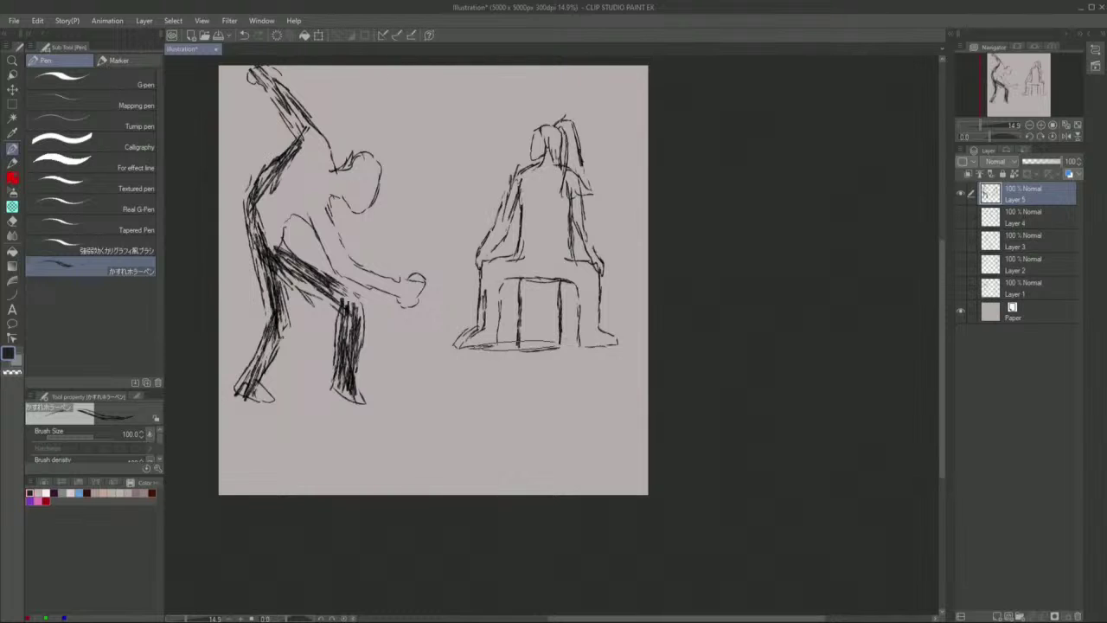
key(Up)
key(Up)
key(Up)
key(Up)
key(Up)
key(Up)
key(Up)
key(Up)
key(Up)
key(Up)
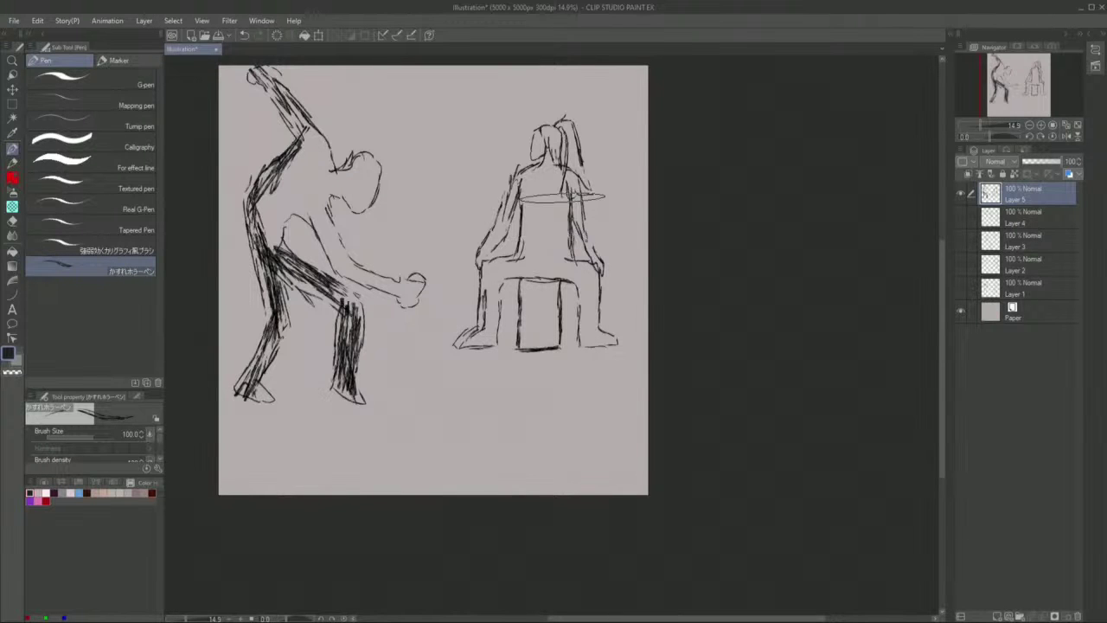
key(Right)
key(Right)
key(Right)
key(Right)
key(Up)
key(Up)
key(Up)
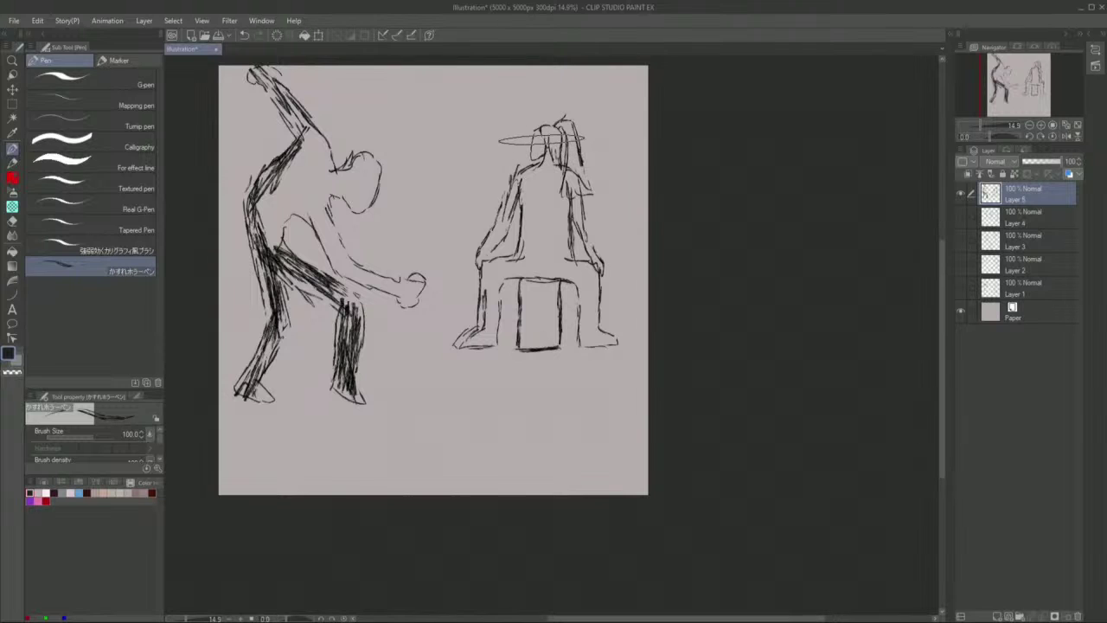
key(Up)
key(Up)
key(Up)
key(Down)
key(Down)
key(Down)
key(Down)
key(Down)
key(Down)
key(Down)
key(Down)
key(Down)
key(Down)
key(Down)
key(Down)
key(Down)
key(Down)
key(Down)
key(Down)
key(Down)
key(Right)
key(Right)
key(Right)
key(Right)
key(Right)
key(Right)
key(Right)
key(Right)
key(Right)
key(Right)
key(Right)
key(Right)
key(Right)
key(Right)
key(Right)
key(Right)
key(Right)
key(Right)
key(Right)
key(Right)
- Hide the layer with the bending and seated figures and add a new raster layer above it
click(958, 193)
right_click(977, 192)
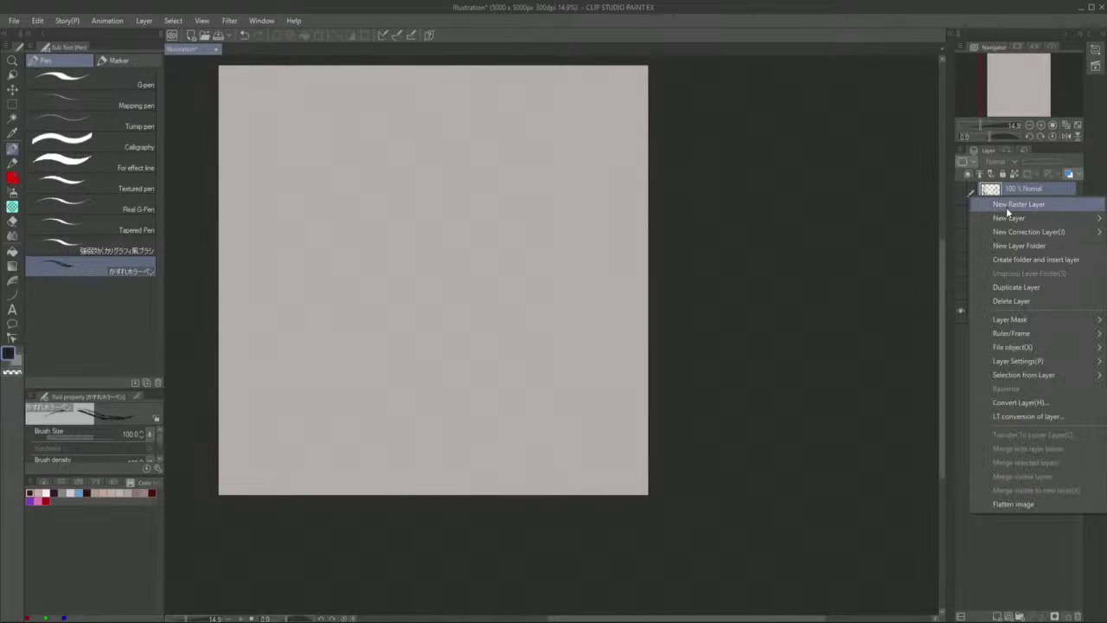
click(1006, 205)
- Sketch a wide bowl-shaped base curve for a new figure in the canvas's left half, with both ends turned up
key(Down)
key(Down)
key(Up)
key(Right)
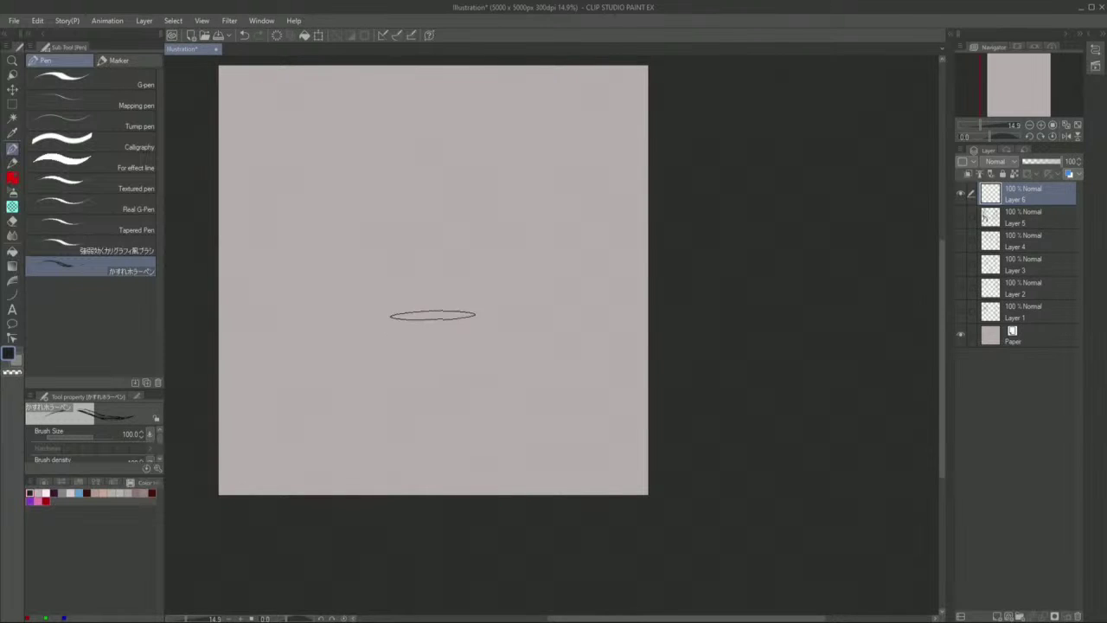
key(Down)
key(Left)
key(Left)
key(Up)
key(Up)
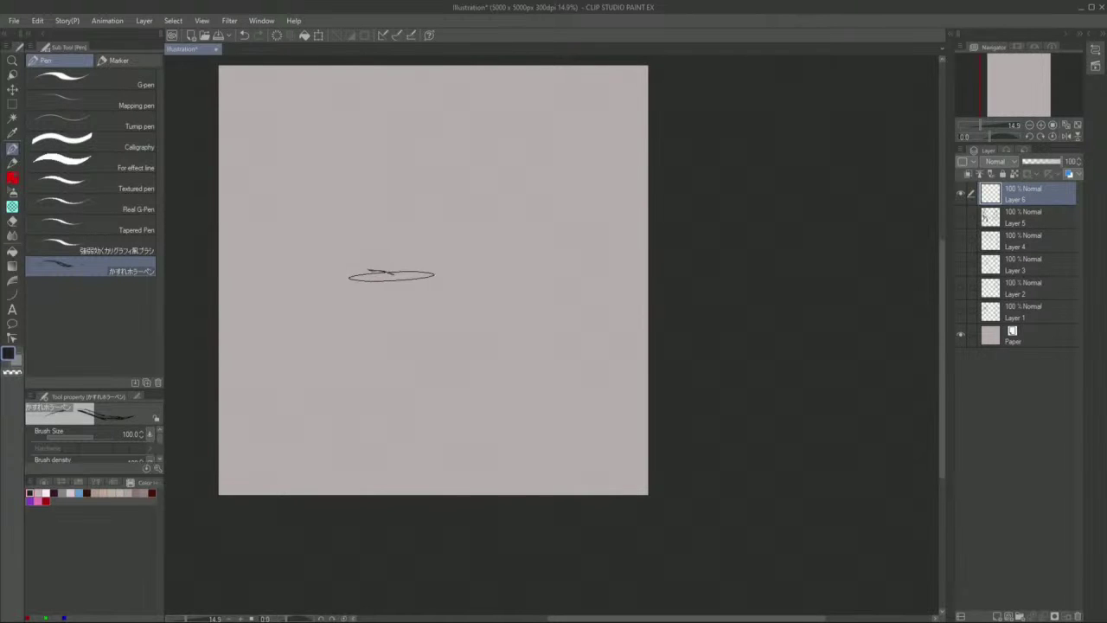
key(Down)
key(Right)
key(Down)
key(Left)
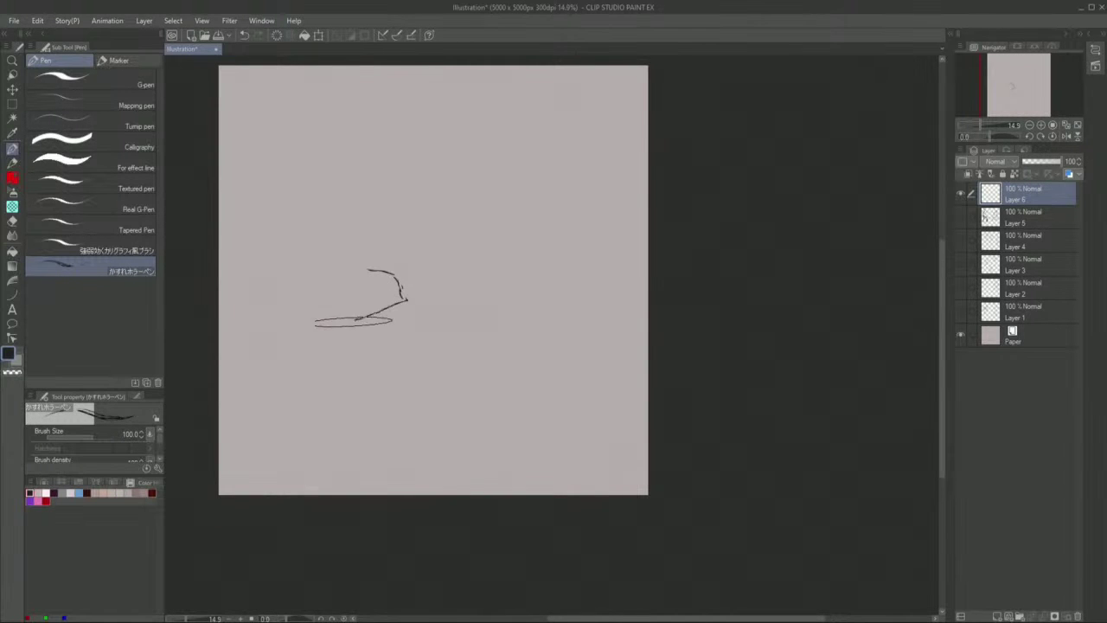
key(Left)
drag(260, 306, 276, 279)
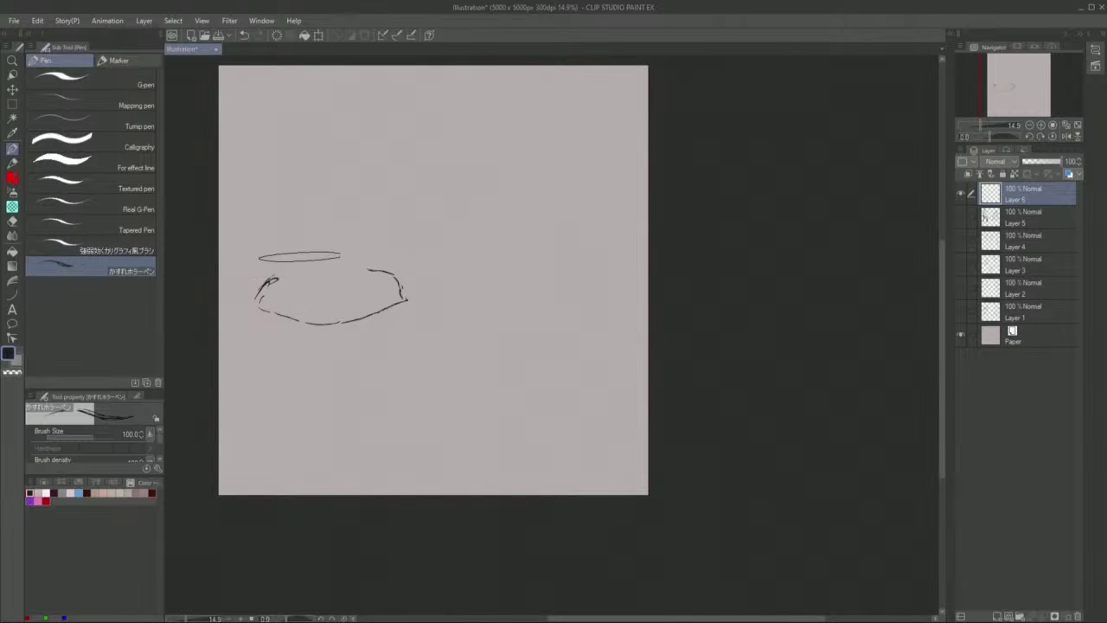
- Add the inner upper contour of the bowl-shaped form and a small bump with short strokes at its left end
drag(380, 272, 327, 294)
key(Up)
key(Left)
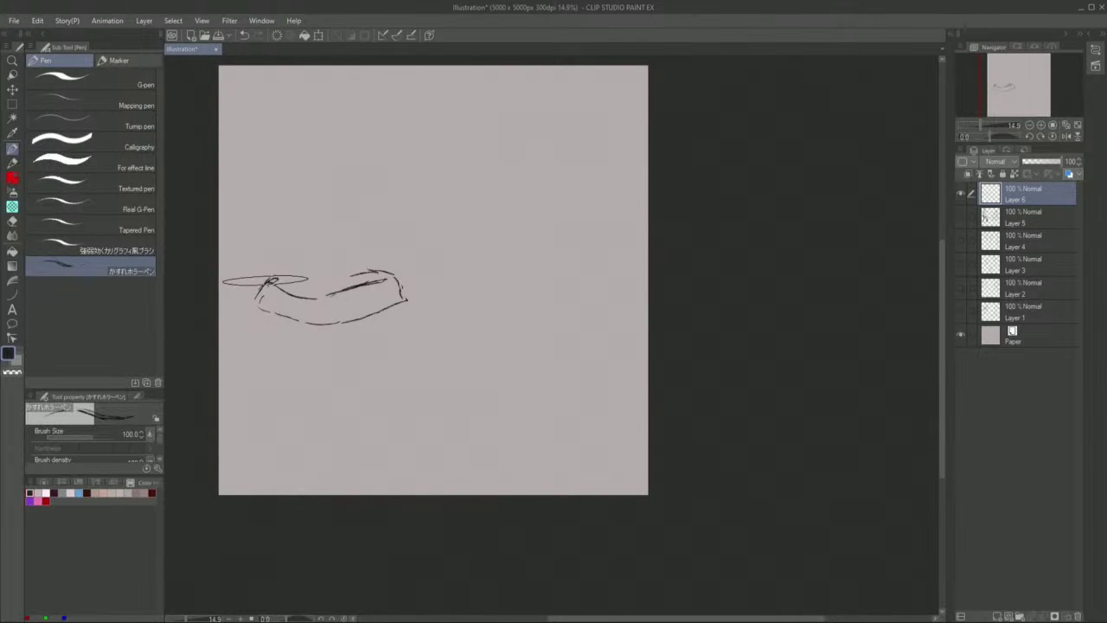
key(Up)
key(Right)
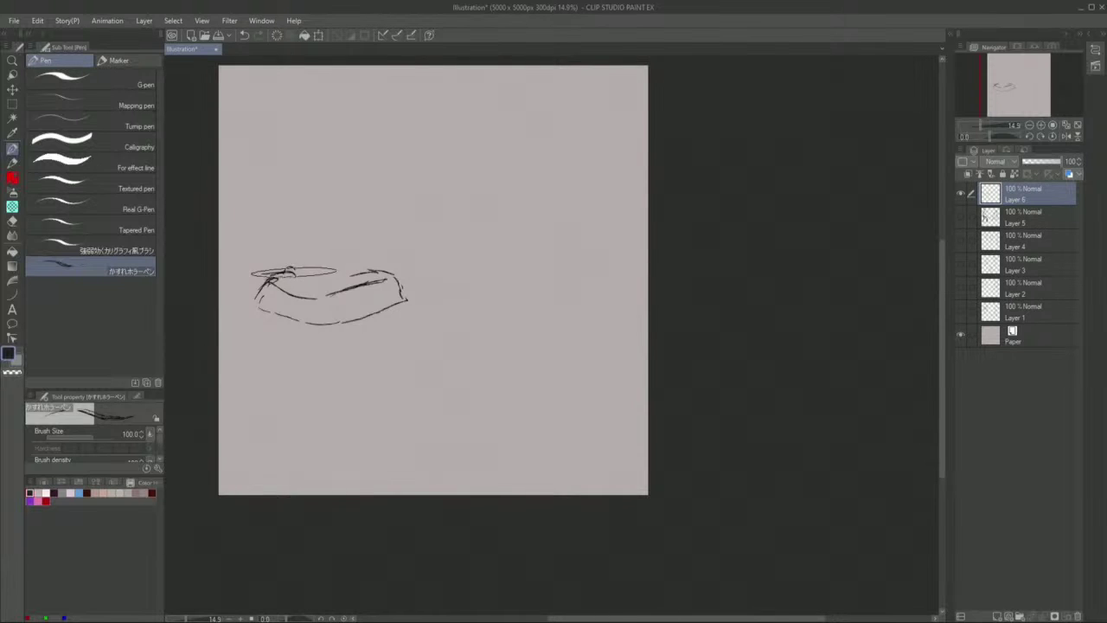
drag(290, 273, 320, 290)
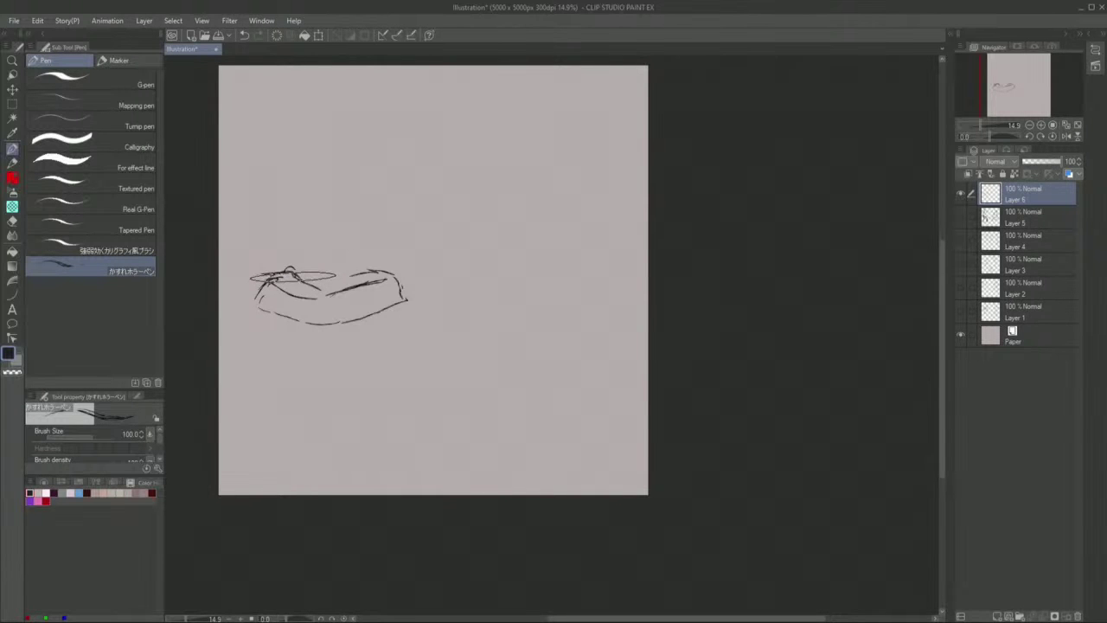
key(Down)
key(Down)
key(Right)
- Sketch the left upright limb angling down to the centre of the base form and a small circle where it ends
mouse_move(332, 289)
mouse_down()
mouse_move(281, 259)
mouse_move(304, 198)
mouse_up()
key(Up)
key(Up)
key(Up)
key(Up)
key(Right)
key(Down)
key(Right)
key(Down)
key(Down)
key(Down)
key(Down)
key(Right)
key(Up)
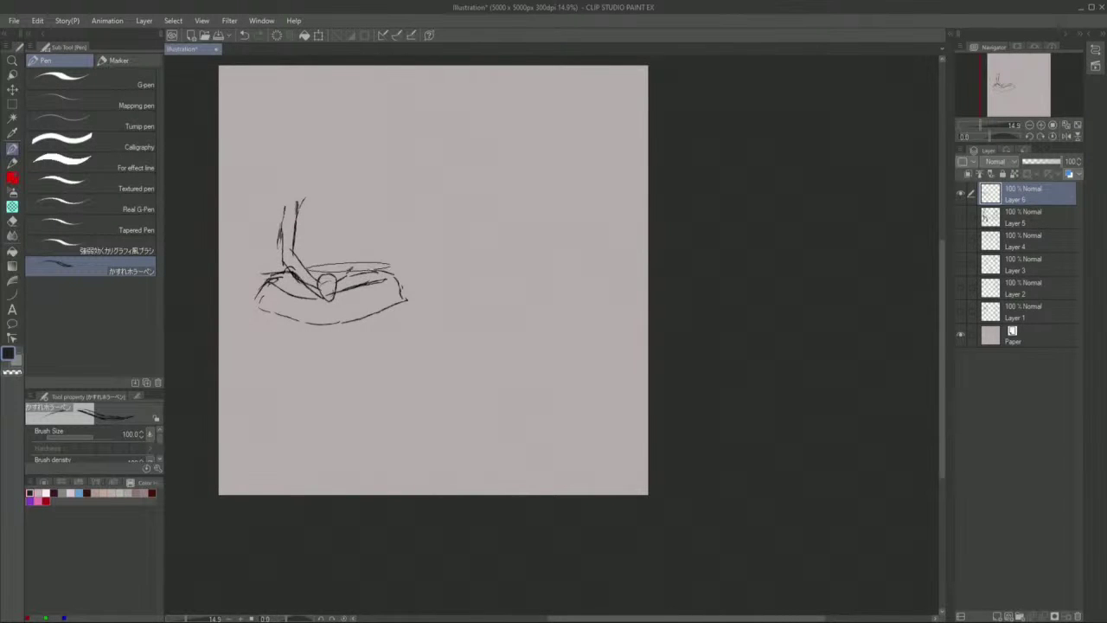
- Sketch the matching right upright limb with two near-vertical sides, a short cap on top and a bend toward the small circle
key(Up)
key(Up)
key(Up)
key(Right)
key(Right)
key(Down)
key(Down)
key(Down)
key(Up)
key(Up)
key(Up)
key(Up)
key(Up)
key(Up)
key(Right)
key(Down)
key(Down)
key(Down)
key(Down)
key(Down)
key(Down)
key(Down)
key(Left)
key(Left)
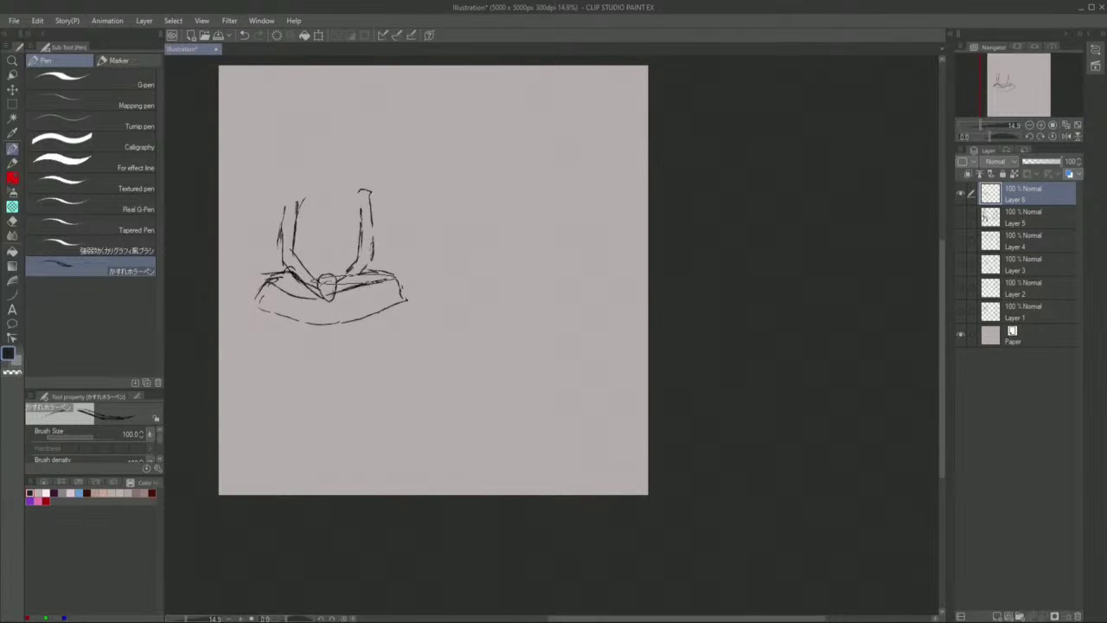
key(Down)
key(Left)
key(Left)
key(Down)
key(Down)
key(Down)
key(Down)
key(Down)
key(Down)
key(Left)
key(Left)
key(Left)
key(Left)
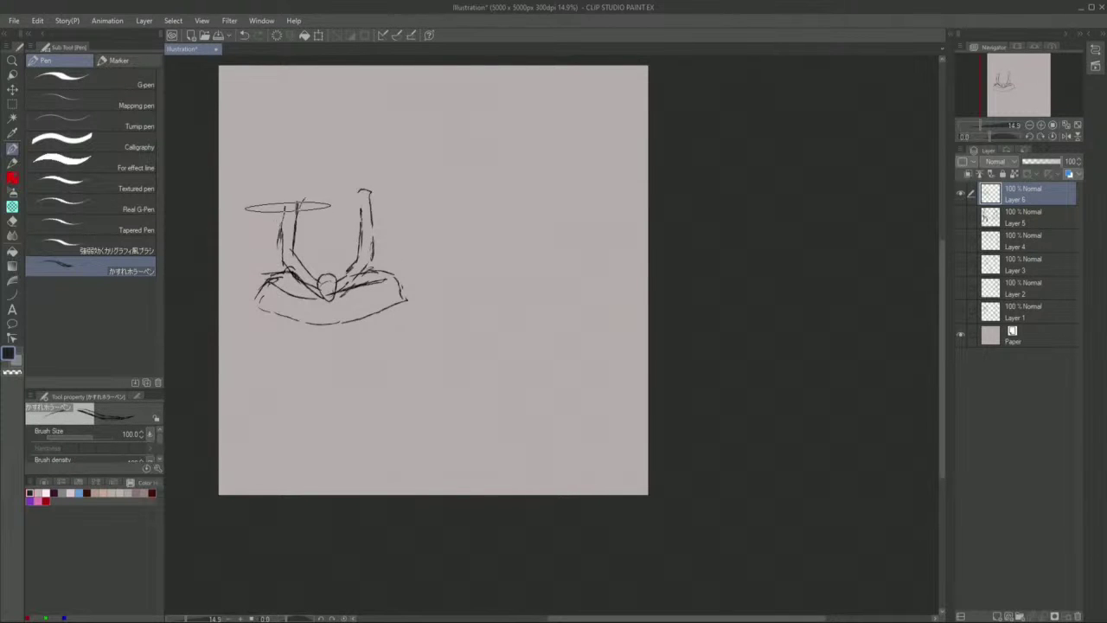
- Extend the left upright limb's outer edge upward and close its top with a short curved stroke
key(Up)
key(Up)
key(Right)
key(Up)
key(Down)
key(Right)
key(Right)
key(Right)
key(Down)
key(Down)
key(Down)
key(Down)
key(Down)
key(Left)
key(Left)
key(Left)
key(Left)
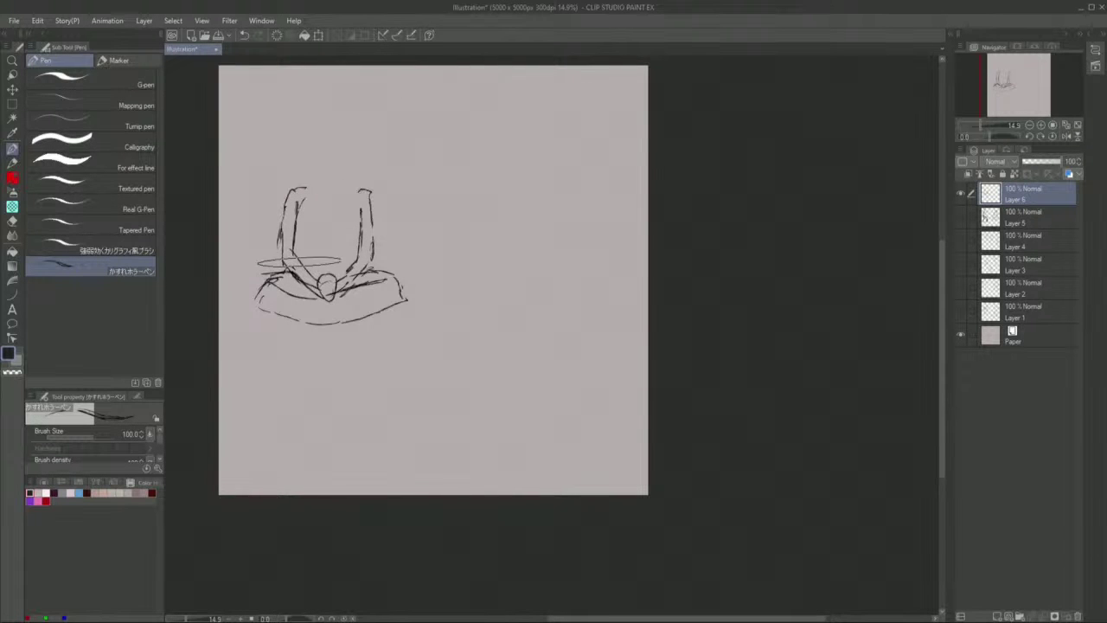
- Draw diagonal strokes crossing the left upright limb and rising toward the space between the two limbs
key(Left)
key(Up)
key(Up)
key(Up)
key(Up)
key(Up)
key(Up)
key(Up)
key(Up)
key(Right)
key(Right)
key(Right)
key(Right)
key(Right)
key(Right)
key(Right)
key(Right)
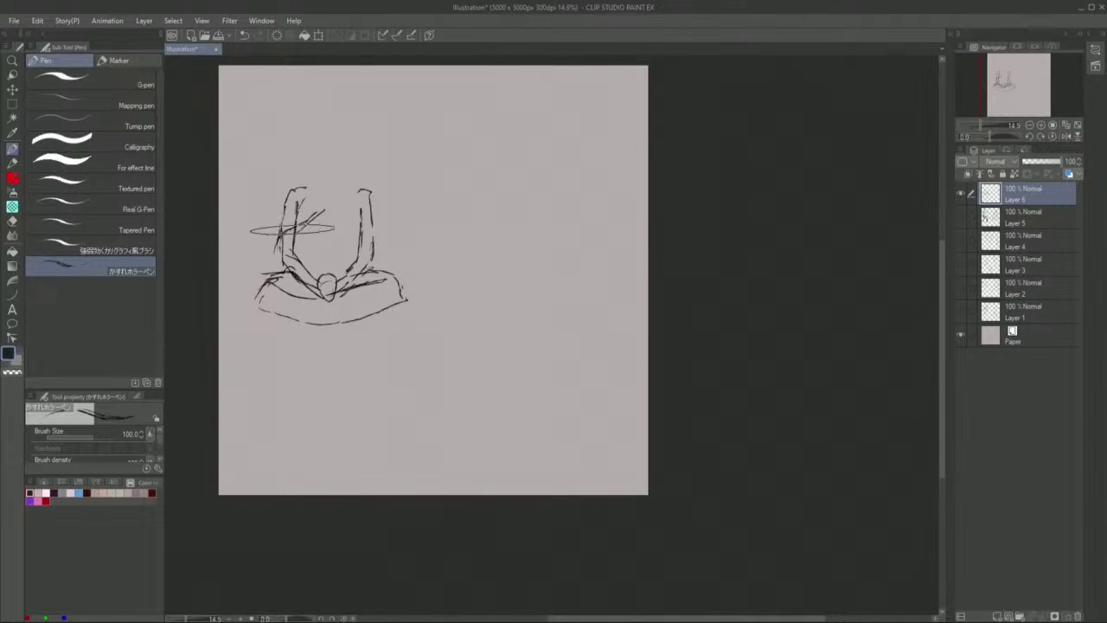
- Carry the diagonal form up to the right limb's top, add a slanted line back down, and hatch short strokes between the limbs
mouse_move(358, 189)
mouse_down()
mouse_move(362, 211)
mouse_move(329, 242)
mouse_up()
key(Up)
key(Up)
key(Up)
key(Up)
key(Right)
key(Right)
key(Right)
key(Right)
key(Right)
key(Right)
key(Right)
key(Right)
key(Right)
key(Right)
key(Right)
key(Right)
key(Down)
key(Down)
key(Down)
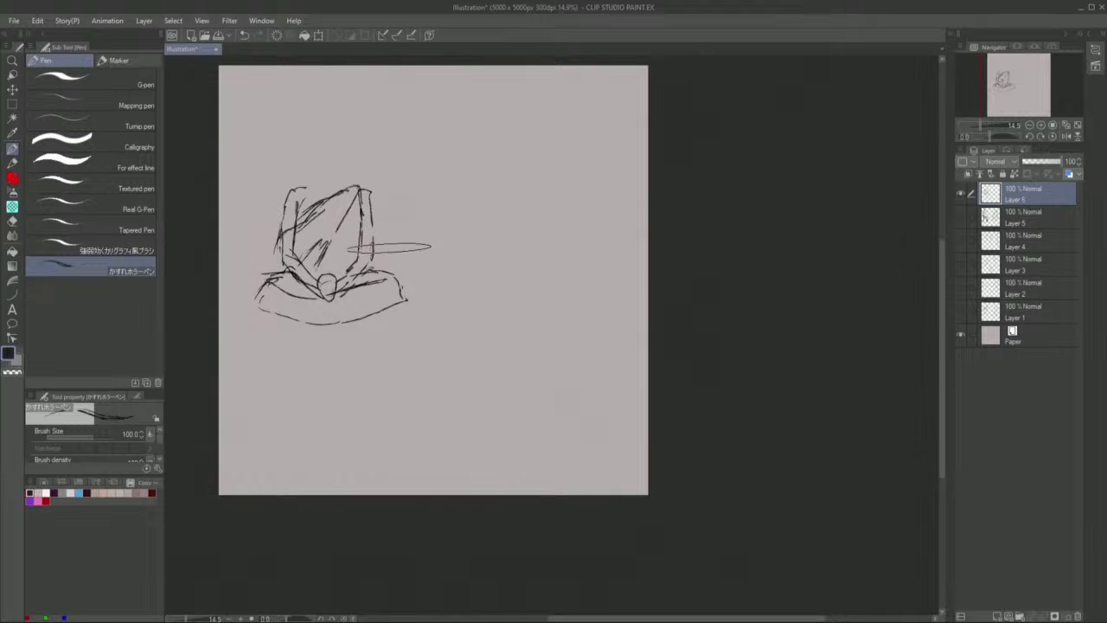
- Add fold lines fanning down from the seated figure's right shoulder, with short strokes along the torso's lower right side
key(Up)
key(Up)
key(Up)
key(Up)
key(Up)
key(Up)
key(Up)
key(Left)
key(Left)
key(Left)
key(Left)
key(Down)
key(Down)
key(Down)
key(Down)
key(Down)
key(Down)
key(Down)
key(Down)
key(Up)
key(Up)
key(Up)
key(Up)
key(Up)
key(Up)
key(Up)
key(Up)
key(Up)
key(Up)
key(Up)
key(Up)
key(Down)
key(Down)
key(Down)
key(Down)
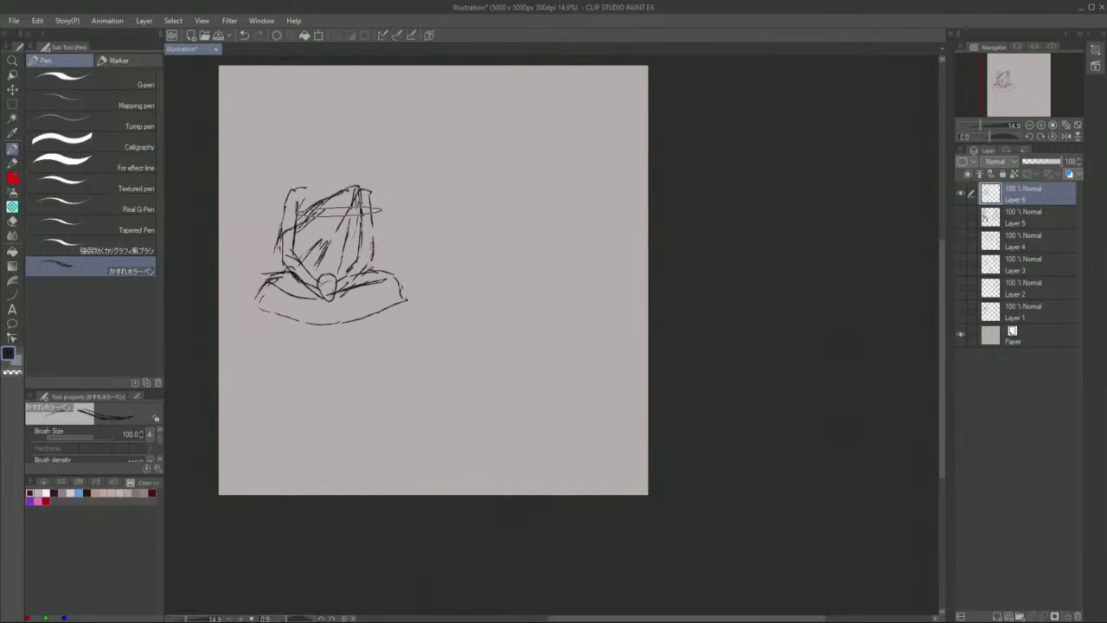
key(Down)
key(Down)
key(Left)
key(Left)
key(Up)
key(Up)
key(Up)
key(Up)
key(Up)
key(Up)
key(Up)
key(Up)
key(Right)
key(Right)
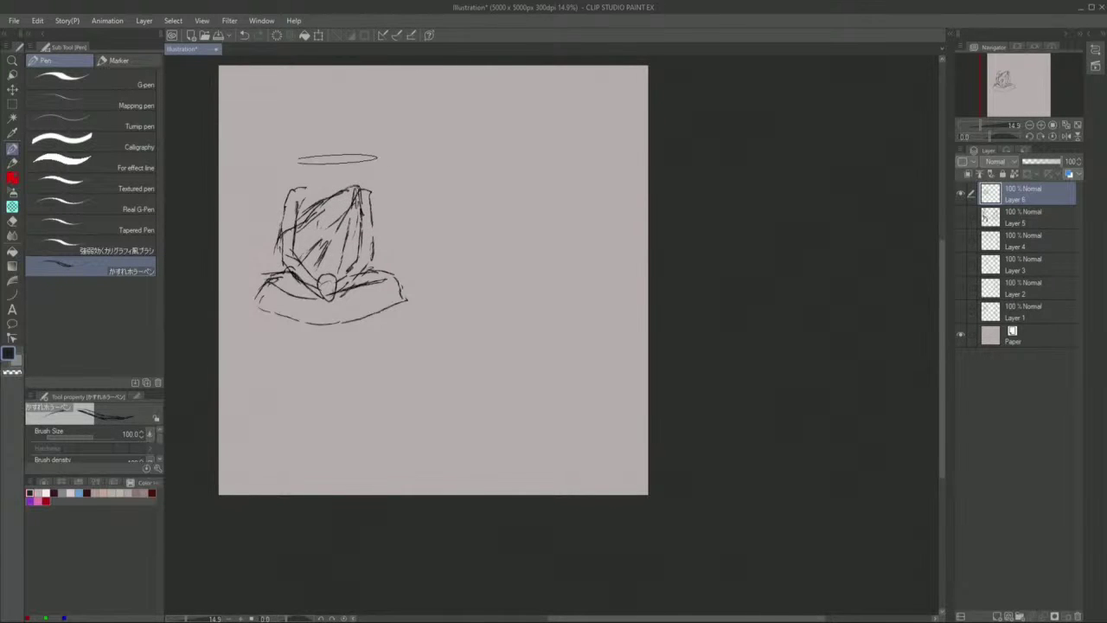
- Draw the seated figure's neck, oval head and outer hair outline, running over the crown and down to the right shoulder
key(Down)
key(Down)
key(Down)
key(Down)
key(Down)
key(Left)
key(Left)
key(Left)
key(Left)
key(Up)
key(Up)
key(Up)
key(Right)
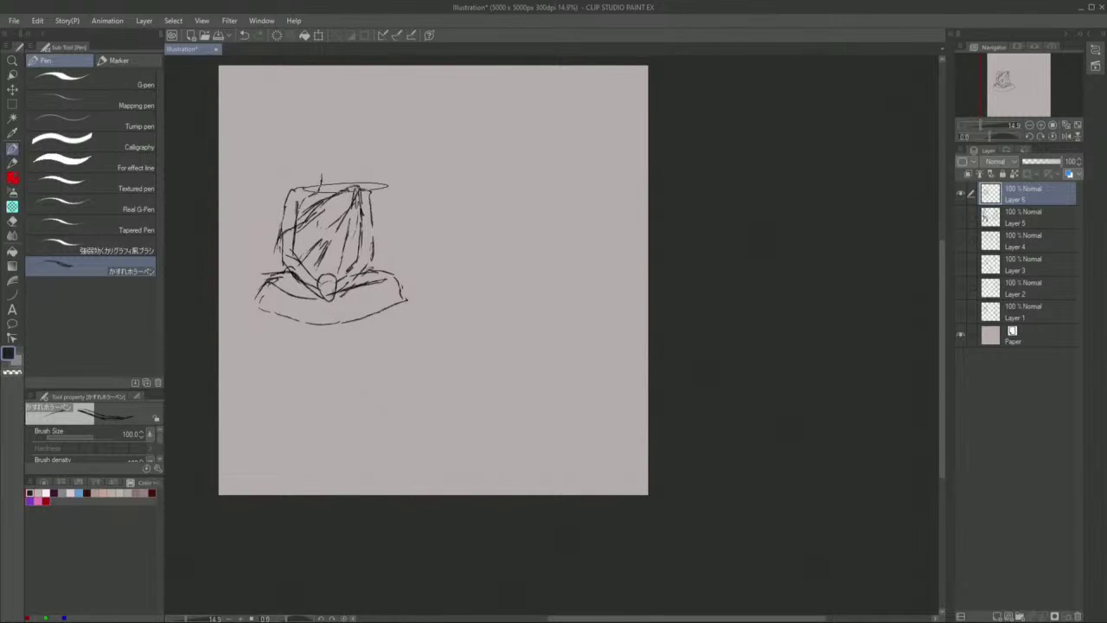
mouse_move(345, 187)
mouse_down()
mouse_move(312, 192)
mouse_move(352, 138)
mouse_move(349, 167)
mouse_move(327, 176)
mouse_move(314, 147)
mouse_move(353, 162)
mouse_up()
mouse_move(344, 118)
mouse_down()
mouse_move(360, 139)
mouse_move(368, 186)
mouse_up()
key(Left)
key(Left)
key(Left)
key(Left)
key(Left)
key(Left)
key(Left)
key(Down)
key(Down)
key(Down)
key(Down)
key(Down)
key(Down)
key(Down)
key(Down)
key(Down)
key(Down)
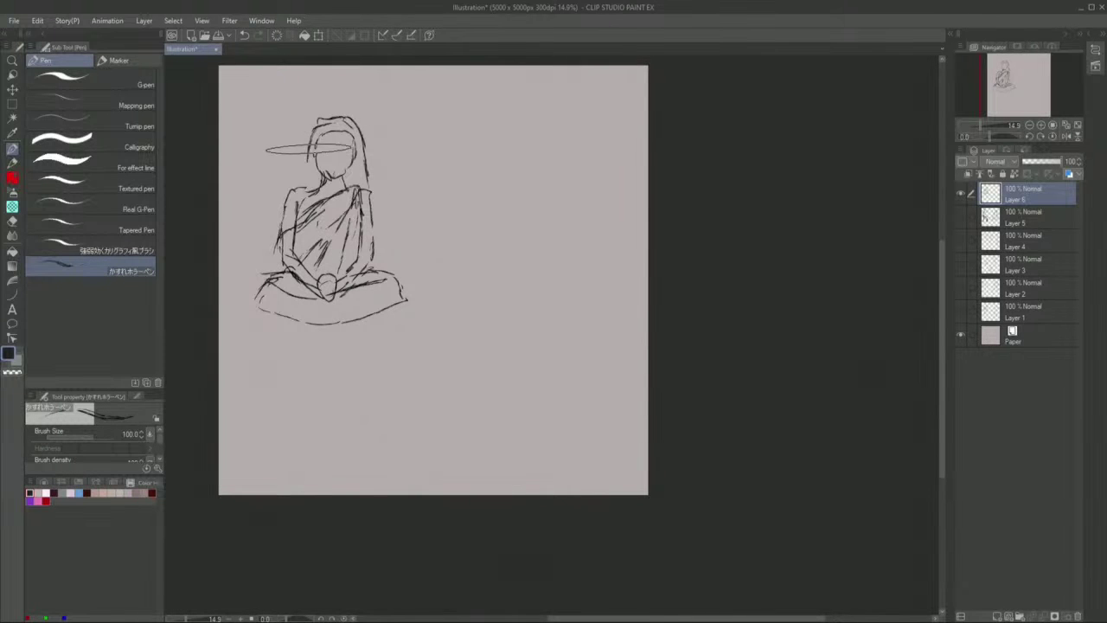
- Add long hair strands falling along the left side of the seated figure's face to the shoulder
drag(313, 162, 320, 180)
drag(315, 140, 302, 188)
drag(316, 127, 303, 164)
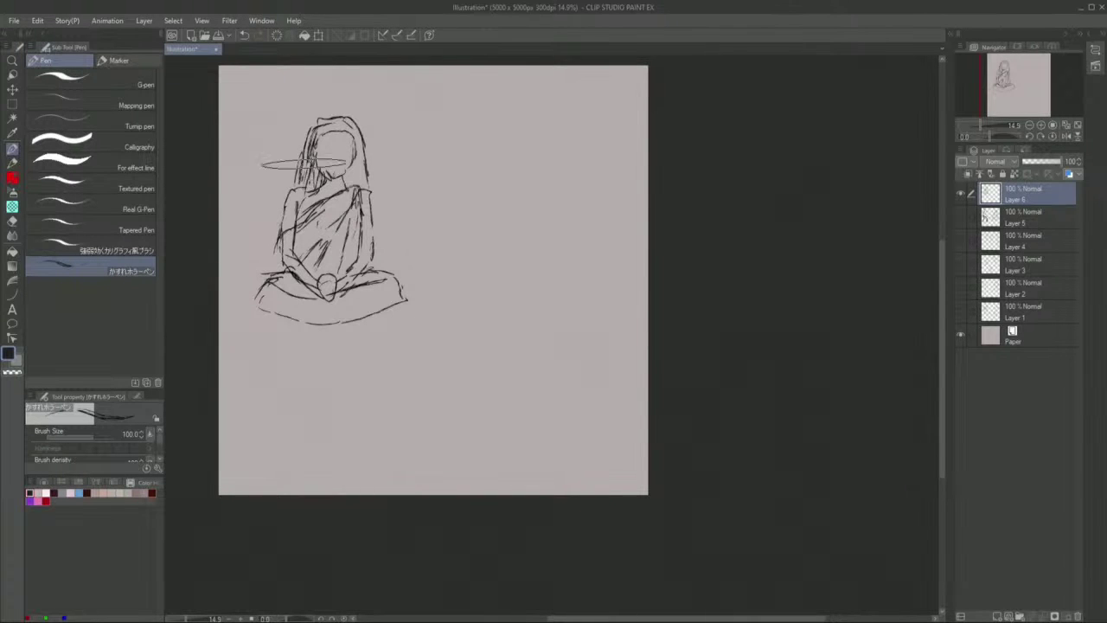
- Fill in hair strands down the right side of the face and add a curved hairline across the top of the head
key(Up)
key(Up)
key(Up)
key(Up)
key(Up)
key(Up)
key(Up)
key(Up)
key(Up)
key(Up)
key(Down)
key(Down)
key(Down)
key(Down)
key(Down)
key(Down)
key(Down)
key(Down)
key(Down)
key(Up)
key(Up)
key(Left)
key(Left)
key(Left)
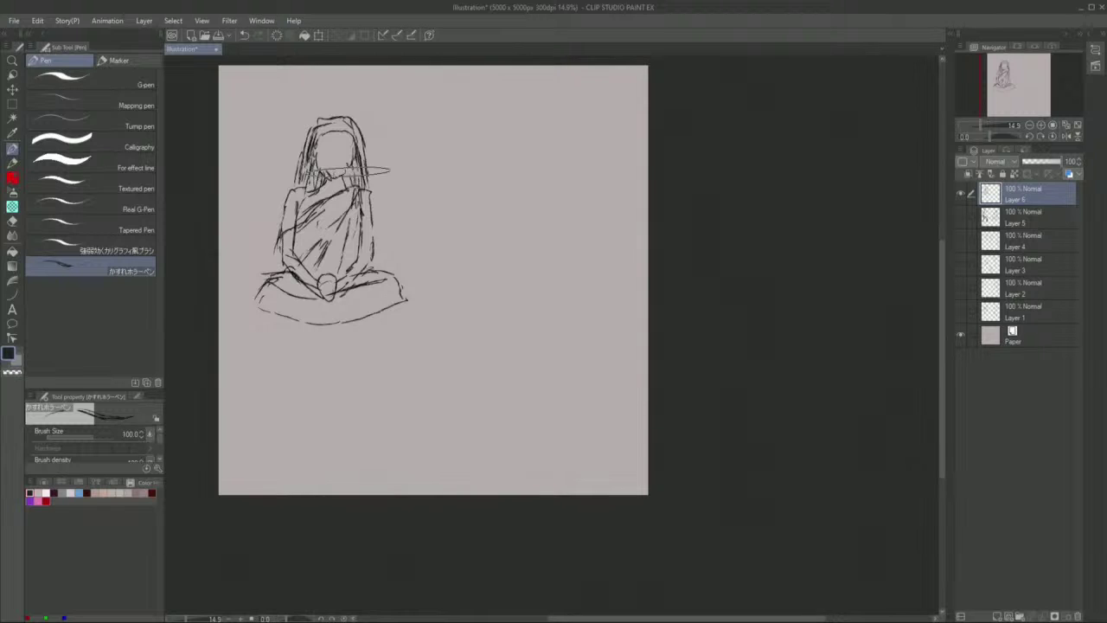
key(Left)
key(Left)
key(Left)
key(Left)
key(Left)
key(Left)
key(Up)
key(Up)
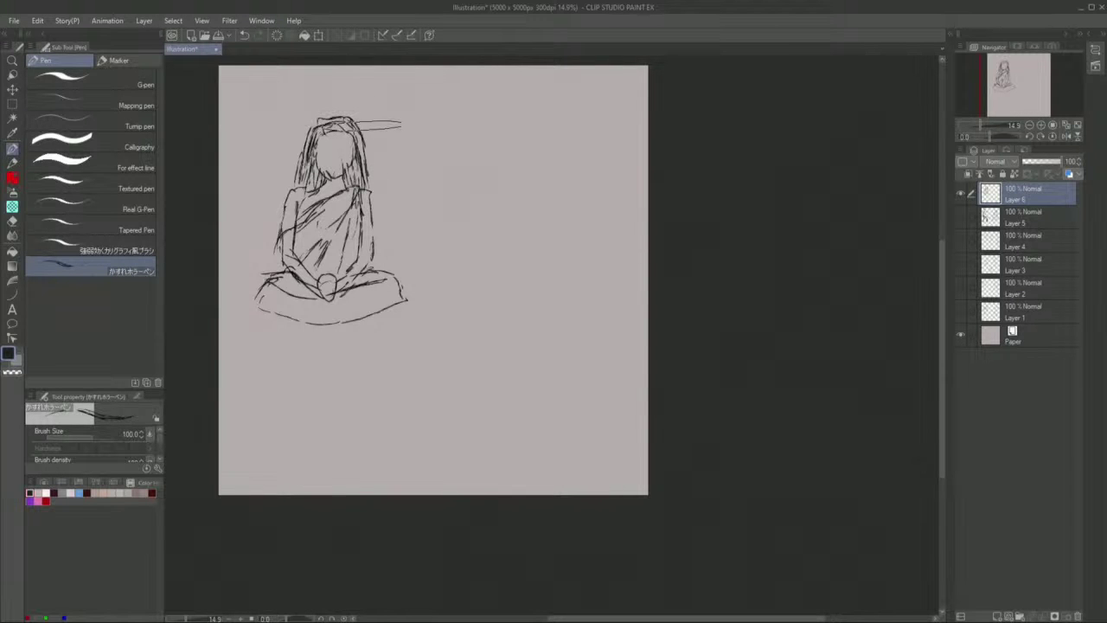
- Sketch a second figure's legs on the right half of the canvas: a straight standing leg with foot and a raised, bent leg
mouse_move(562, 153)
mouse_down()
mouse_move(555, 194)
mouse_move(525, 201)
mouse_move(535, 186)
mouse_move(545, 210)
mouse_move(538, 250)
mouse_move(557, 177)
mouse_move(503, 151)
mouse_move(554, 156)
mouse_move(592, 178)
mouse_move(557, 253)
mouse_move(507, 222)
mouse_move(526, 178)
mouse_move(483, 170)
mouse_move(485, 198)
mouse_move(547, 250)
mouse_move(505, 268)
mouse_move(521, 302)
mouse_move(501, 297)
mouse_move(494, 272)
mouse_move(482, 181)
mouse_move(496, 157)
mouse_up()
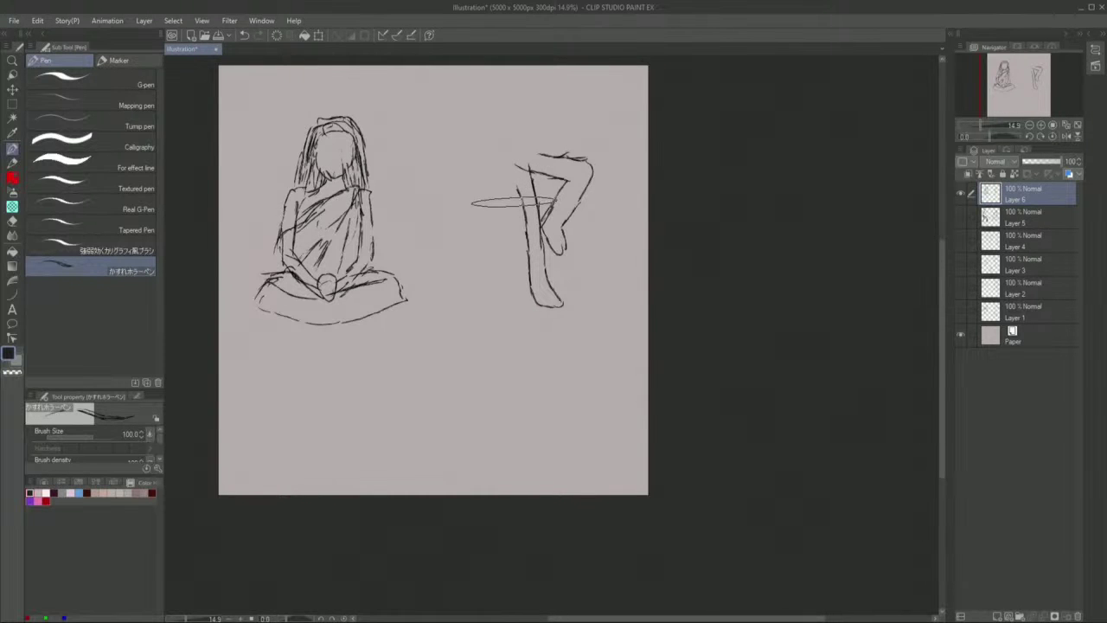
drag(511, 202, 600, 329)
- Select the second figure's legs with a rectangular marquee, move them down and slightly right, deselect, and return to the pen
click(12, 104)
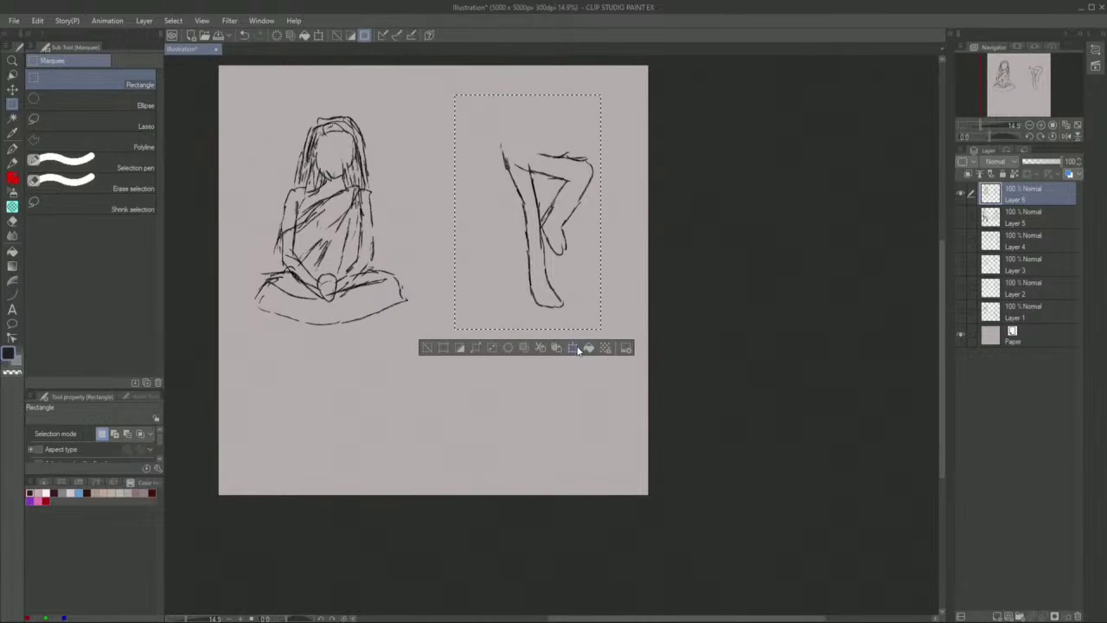
key(ctrl+t)
mouse_move(505, 207)
mouse_down()
mouse_move(518, 360)
mouse_move(522, 298)
mouse_up()
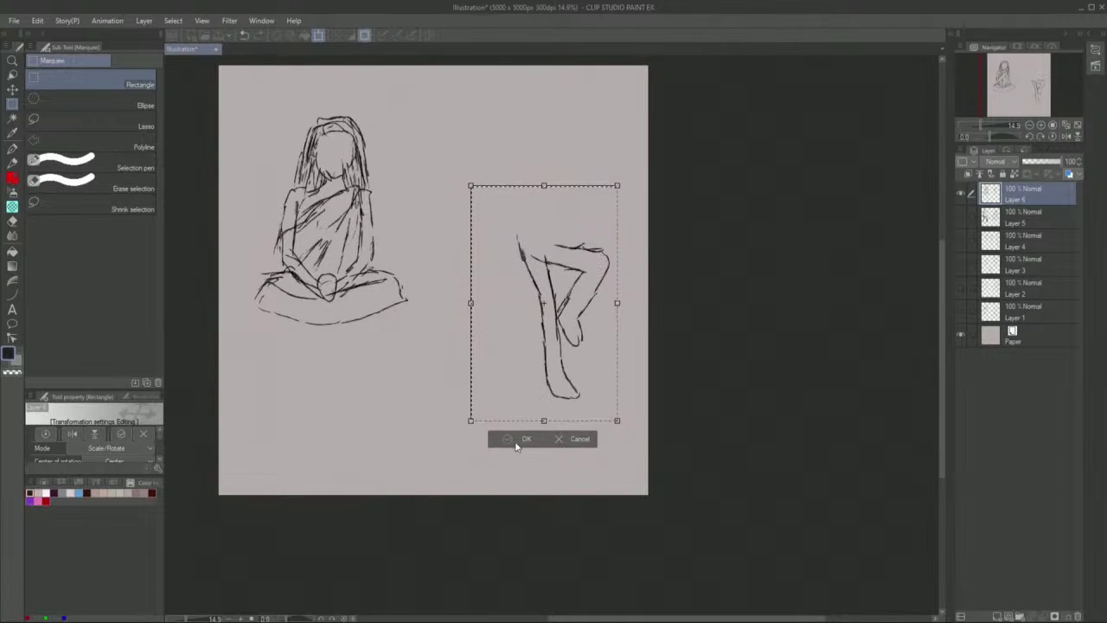
click(510, 438)
click(442, 438)
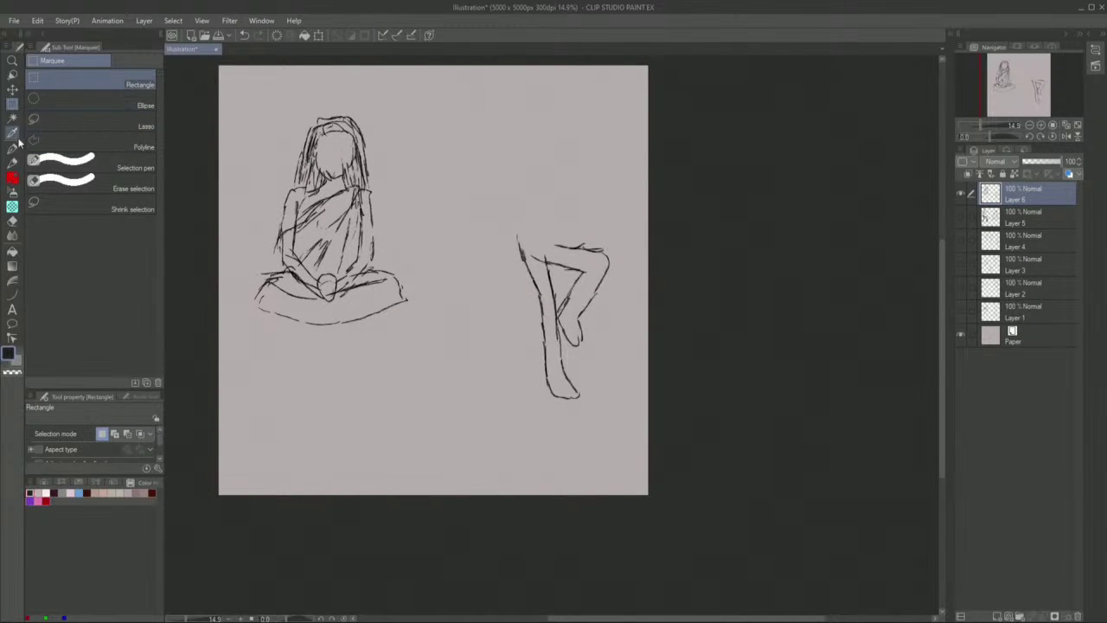
click(12, 148)
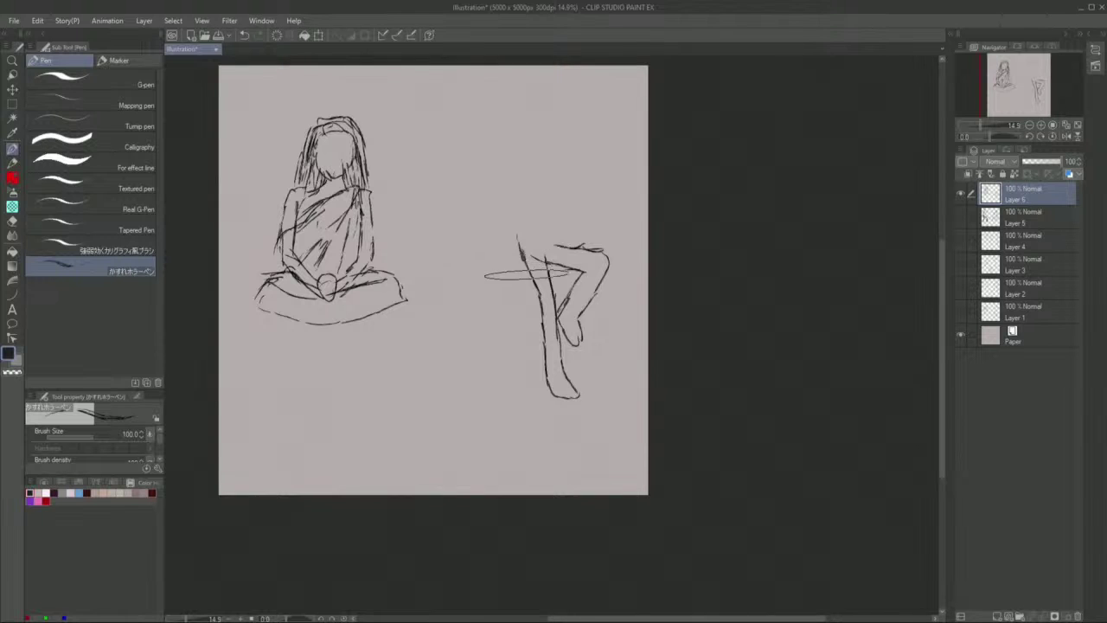
- Draw the second figure's torso sides up from the hips and a raised right arm ending in a round fist
drag(512, 246, 534, 283)
mouse_move(510, 217)
mouse_down()
mouse_move(521, 251)
mouse_move(512, 232)
mouse_move(541, 219)
mouse_move(544, 121)
mouse_move(556, 113)
mouse_move(569, 153)
mouse_move(540, 197)
mouse_up()
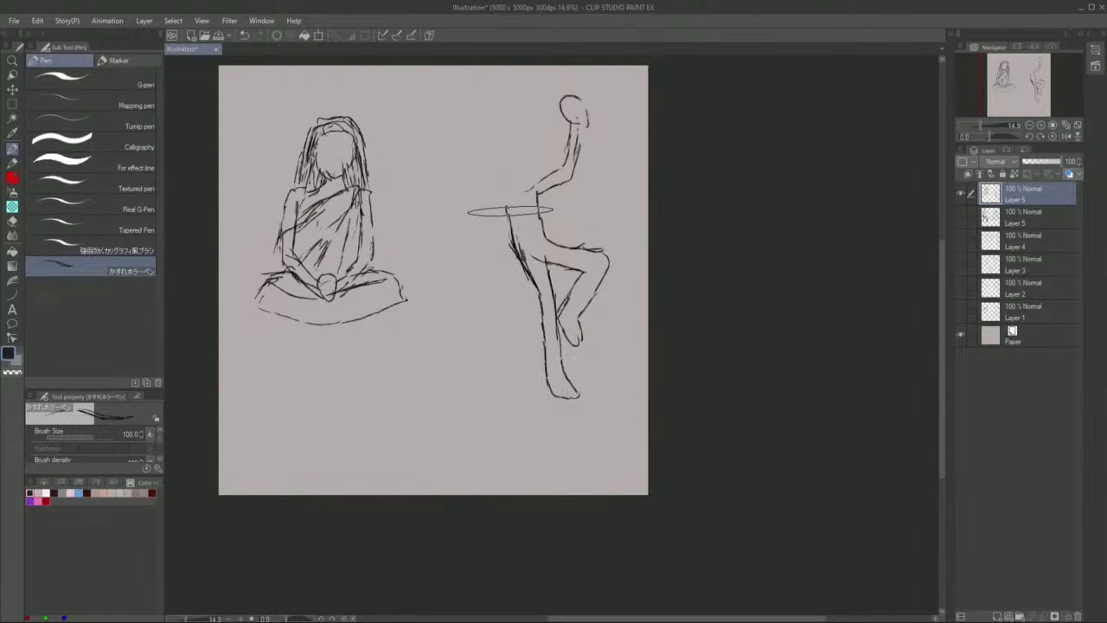
- Draw the other arm stretched out to the left with a round hand gripping a blocky object with short downward prongs
mouse_move(462, 201)
mouse_down()
mouse_move(429, 180)
mouse_move(446, 176)
mouse_move(445, 200)
mouse_move(517, 191)
mouse_up()
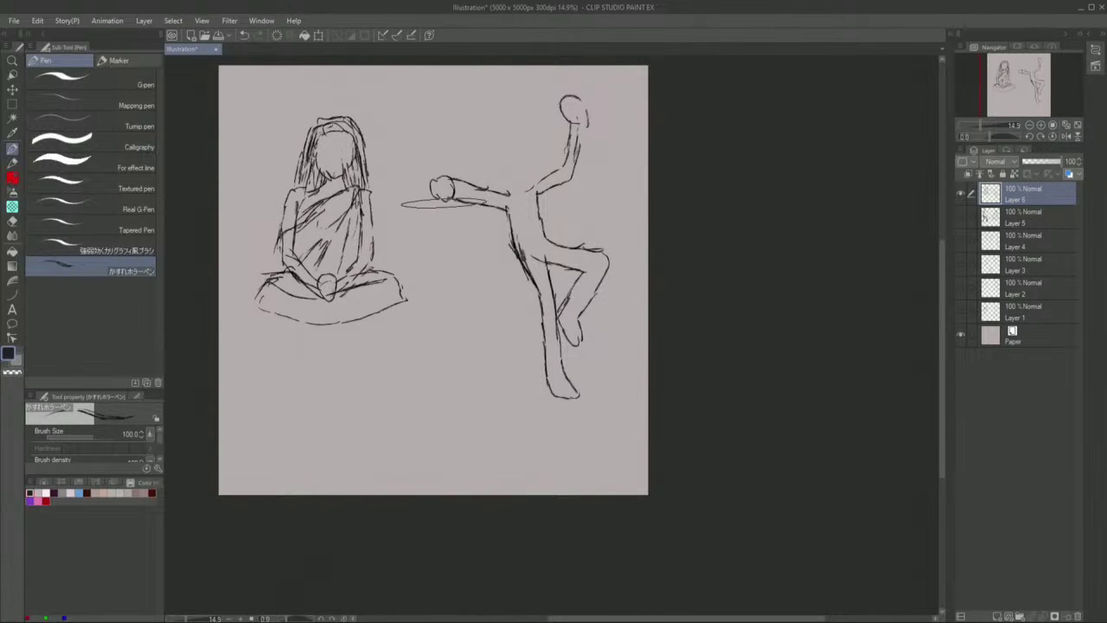
mouse_move(432, 182)
mouse_down()
mouse_move(415, 156)
mouse_move(449, 161)
mouse_move(441, 211)
mouse_up()
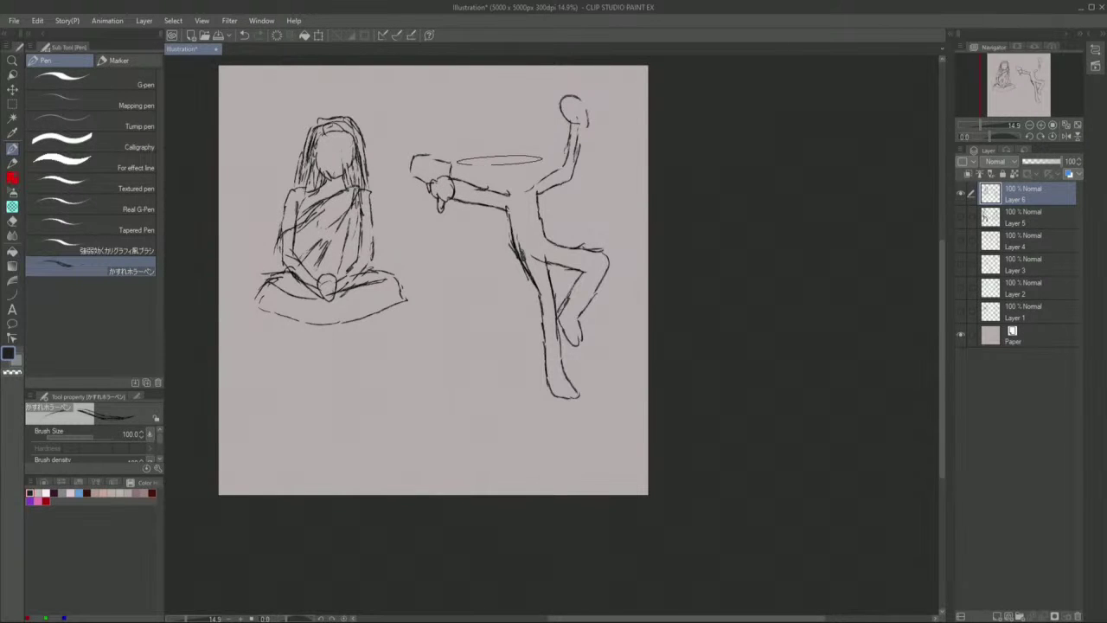
mouse_move(425, 185)
mouse_down()
mouse_move(422, 211)
mouse_move(417, 183)
mouse_up()
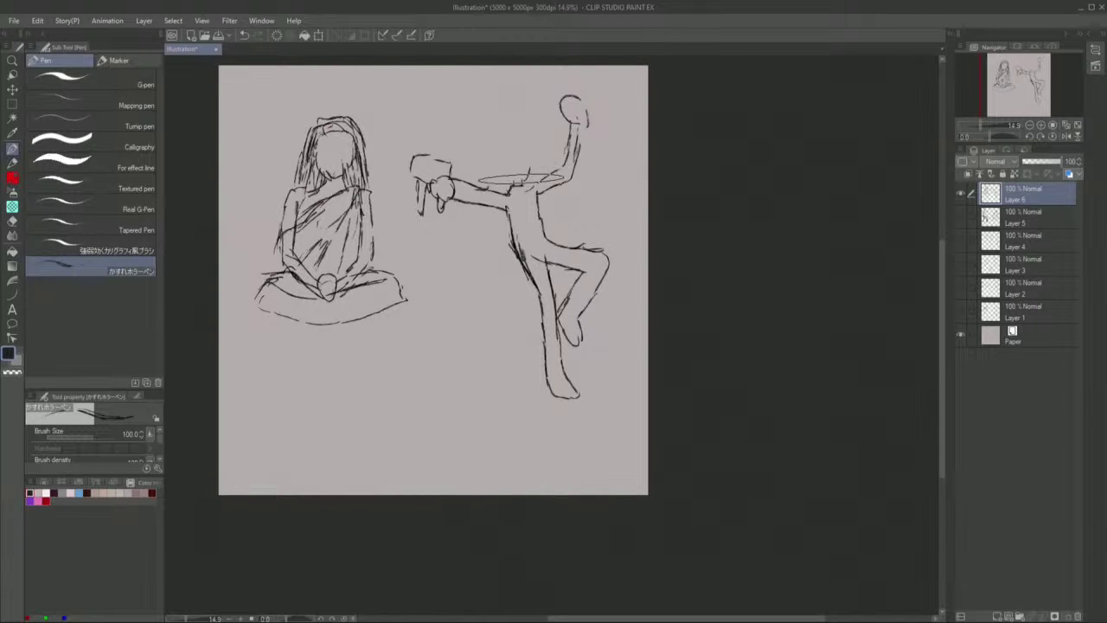
- Draw the second figure's neck and oval head, and hatch long dark hair falling behind the outstretched arm
mouse_move(519, 147)
mouse_down()
mouse_move(525, 184)
mouse_move(524, 135)
mouse_move(485, 169)
mouse_move(468, 244)
mouse_move(502, 245)
mouse_up()
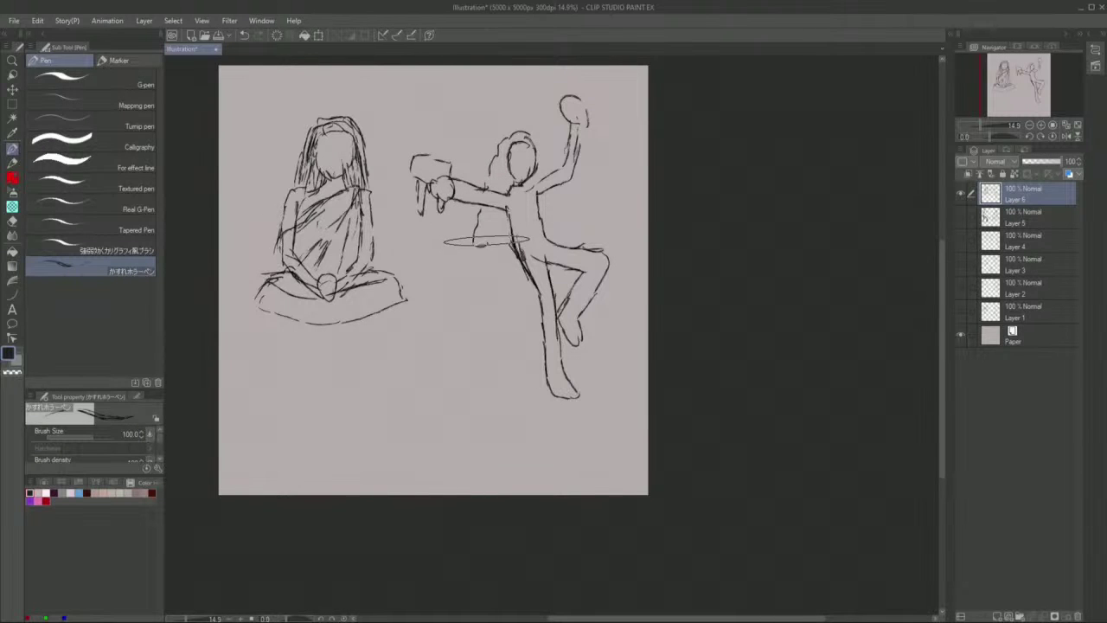
mouse_move(539, 173)
mouse_down()
mouse_move(535, 147)
mouse_move(500, 182)
mouse_move(491, 241)
mouse_move(480, 212)
mouse_up()
mouse_move(540, 169)
mouse_down()
mouse_move(516, 138)
mouse_move(528, 137)
mouse_up()
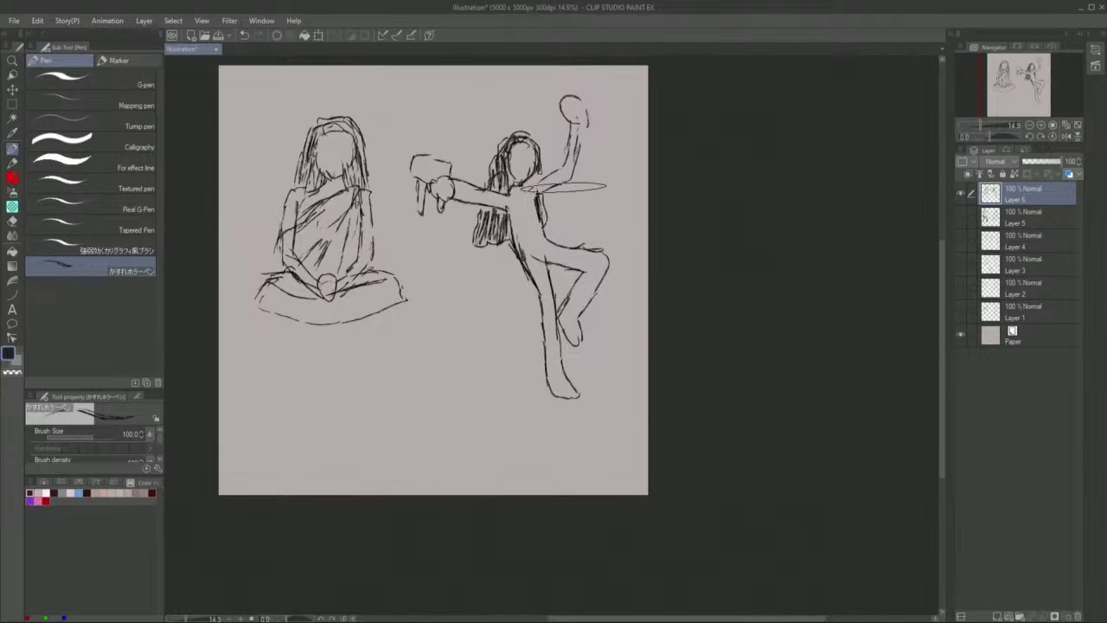
- Hide Layer 6 with the two finished figures and add a new raster layer above it
scroll(536, 167, down, 1)
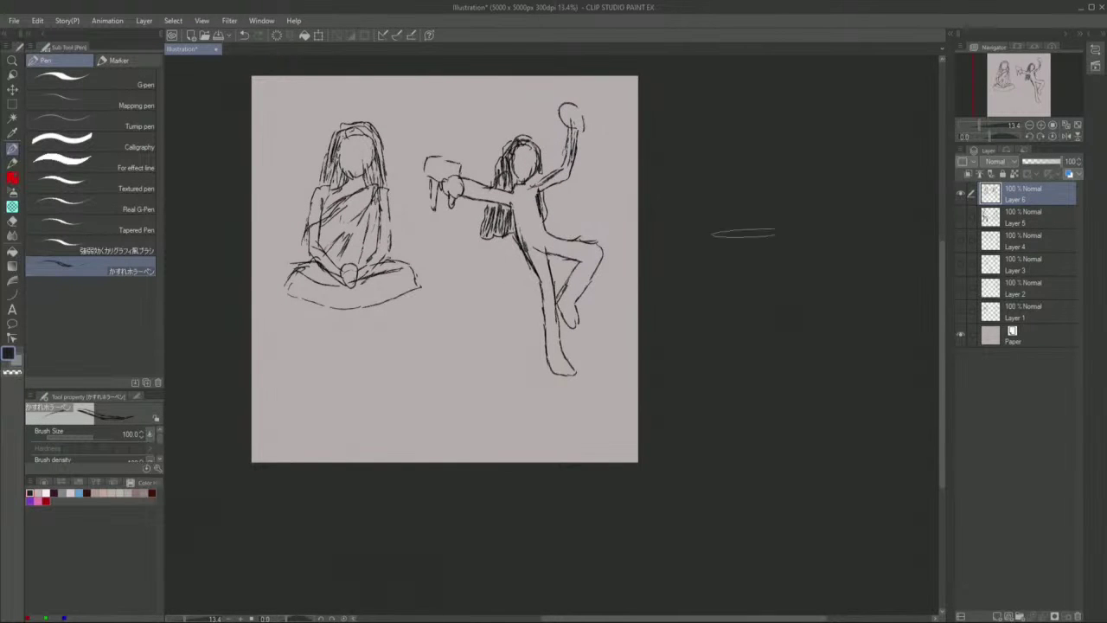
click(960, 194)
right_click(1013, 191)
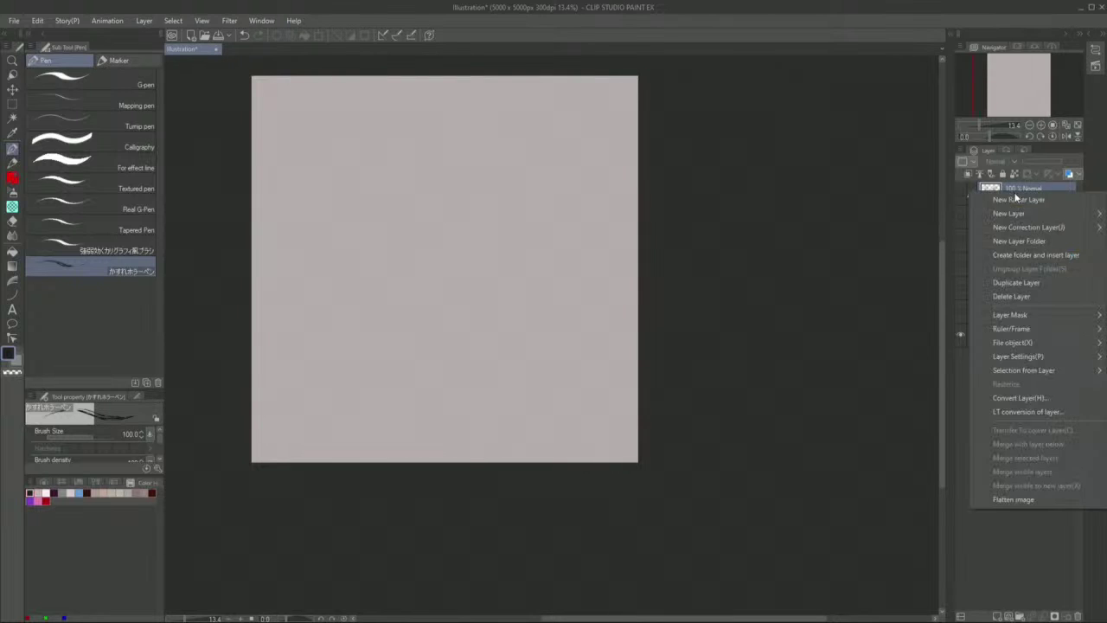
click(1016, 200)
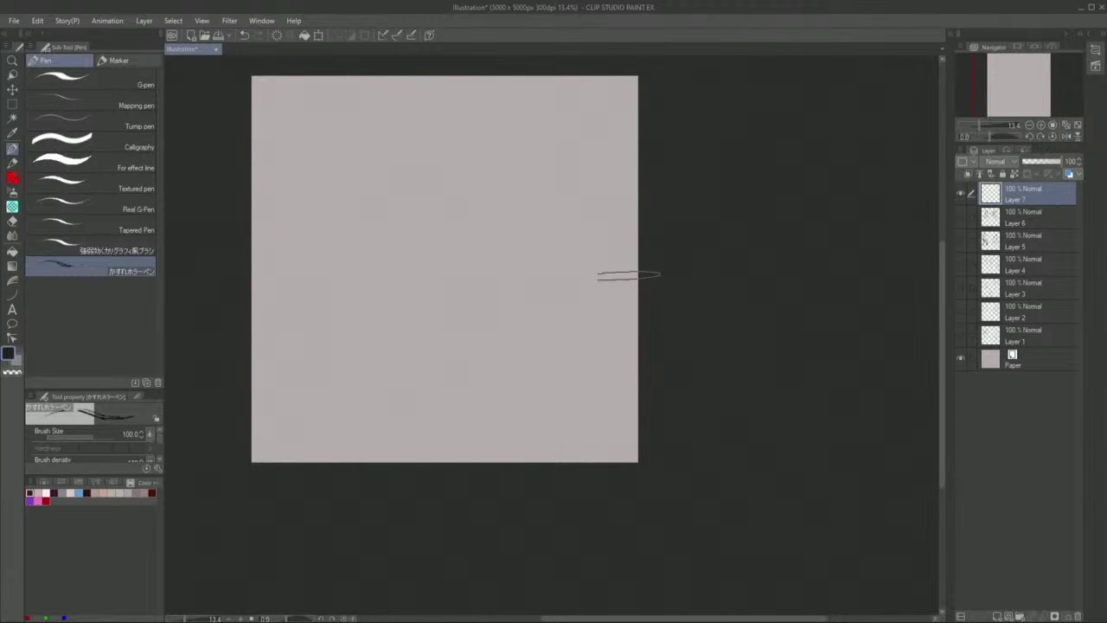
- Sketch a new figure's bent right arm with the hand at the hip, and the right leg with its foot
mouse_move(371, 212)
mouse_down()
mouse_move(388, 232)
mouse_move(352, 232)
mouse_move(347, 219)
mouse_move(399, 180)
mouse_move(368, 149)
mouse_move(373, 135)
mouse_move(418, 168)
mouse_move(403, 198)
mouse_up()
mouse_move(376, 157)
mouse_down()
mouse_move(367, 206)
mouse_move(406, 294)
mouse_move(403, 313)
mouse_move(386, 292)
mouse_move(383, 249)
mouse_up()
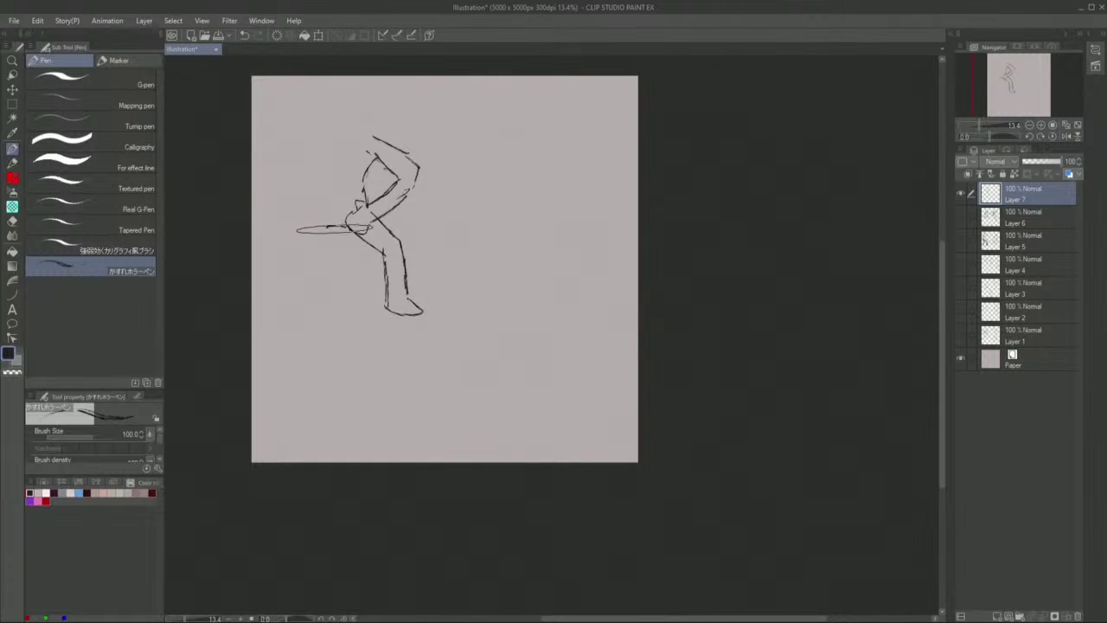
- Draw the figure's crotch line, the left leg spread outward with its foot, and the left side of the torso
mouse_move(331, 229)
mouse_down()
mouse_move(303, 268)
mouse_move(319, 254)
mouse_move(300, 318)
mouse_move(277, 314)
mouse_move(308, 220)
mouse_up()
key(ctrl+y)
key(ctrl+y)
key(ctrl+y)
key(ctrl+y)
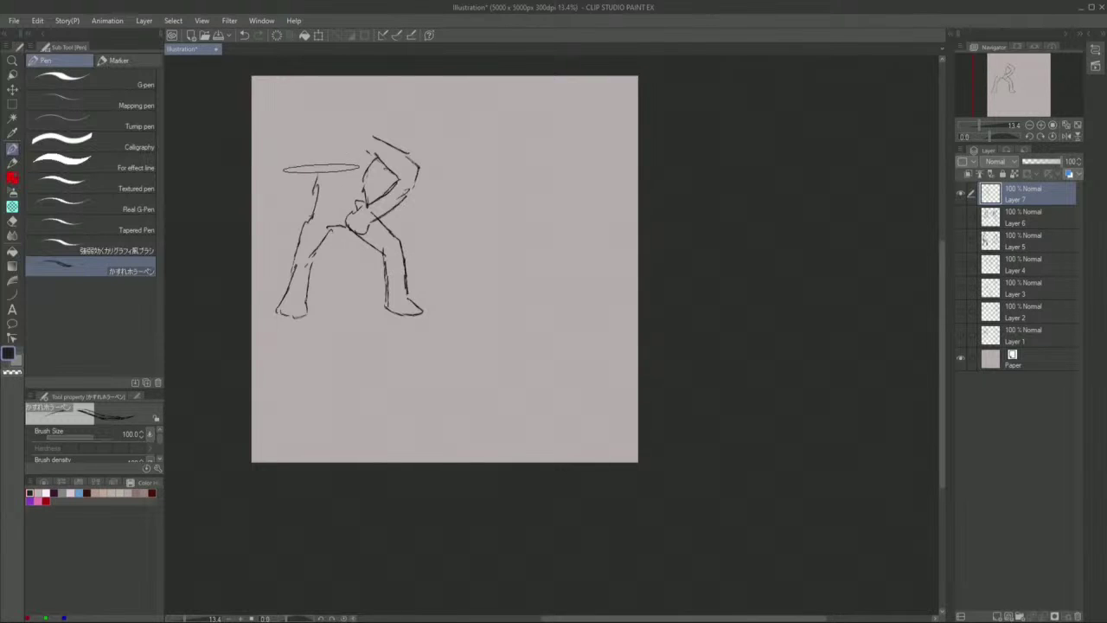
- Draw the hanging left arm with its fist, the left shoulder line, and a neck and head with hatched shading
drag(289, 204, 290, 224)
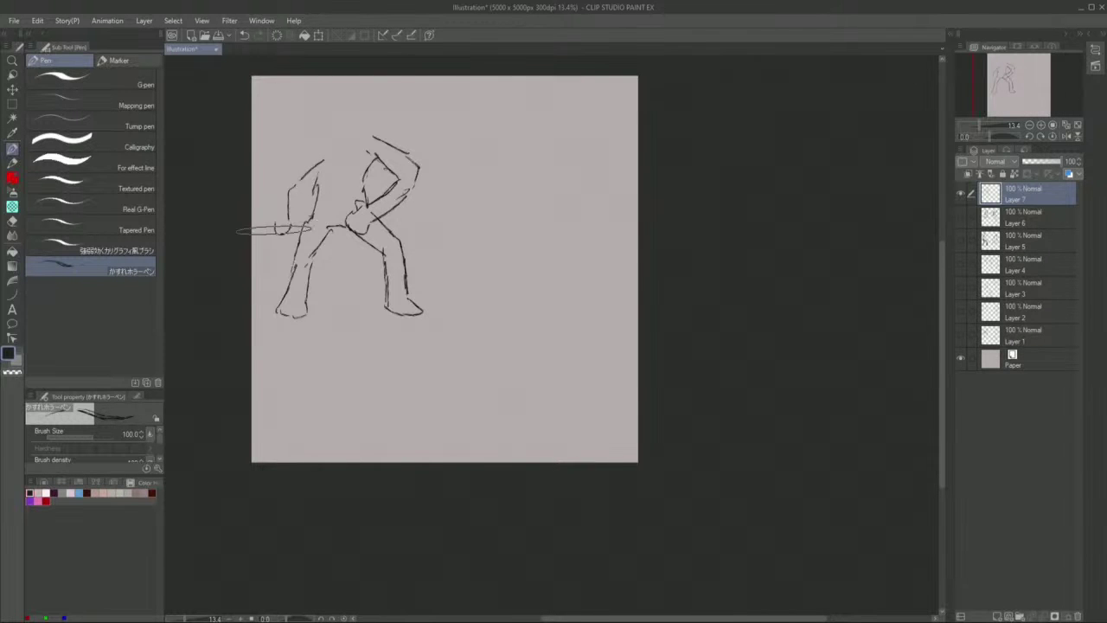
key(ctrl+y)
key(ctrl+y)
key(ctrl+y)
key(ctrl+y)
key(ctrl+y)
key(ctrl+y)
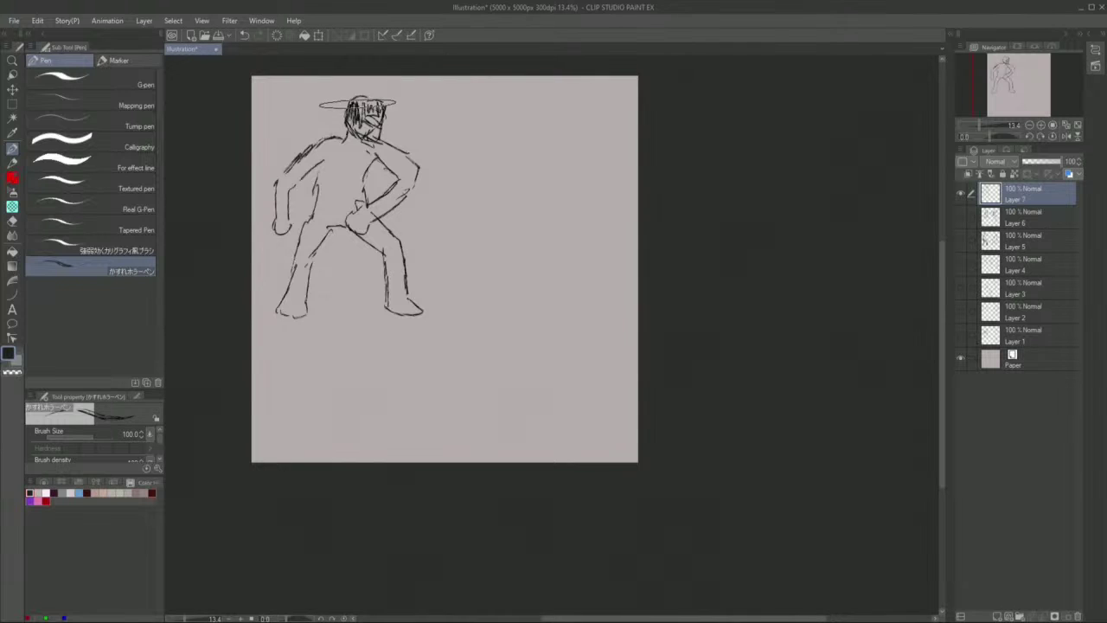
- Darken the head's hatching, shade the shoulders and chest with diagonal strokes, and add a narrow hilt above the left shoulder
key(ctrl+z)
drag(385, 121, 313, 126)
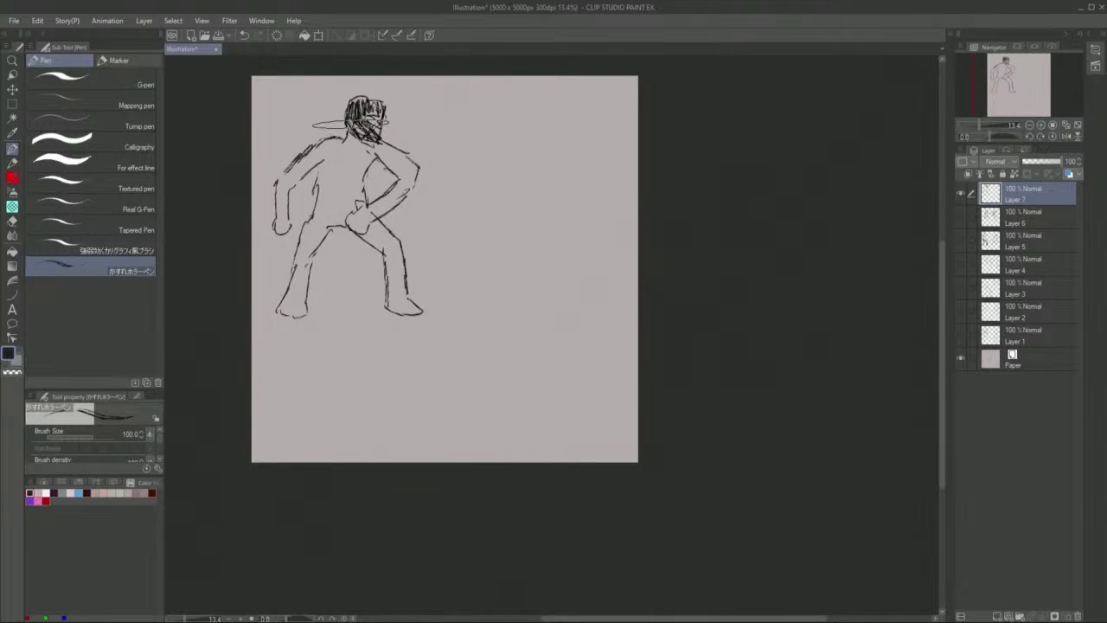
mouse_move(385, 151)
mouse_down()
mouse_move(410, 171)
mouse_move(400, 171)
mouse_up()
mouse_move(320, 123)
mouse_down()
mouse_move(361, 162)
mouse_move(362, 200)
mouse_up()
mouse_move(363, 155)
mouse_down()
mouse_move(294, 185)
mouse_move(367, 147)
mouse_up()
mouse_move(278, 168)
mouse_down()
mouse_move(353, 149)
mouse_move(256, 180)
mouse_up()
key(ctrl+z)
drag(336, 126, 298, 132)
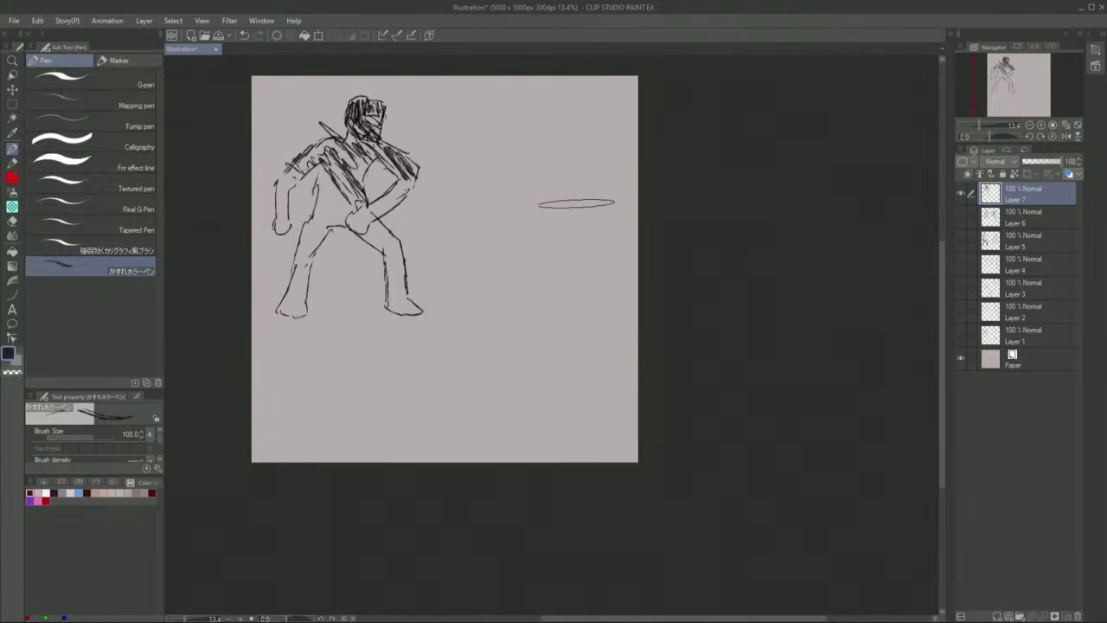
- Sketch another figure's two legs with feet on the canvas's right half, and extend the left side of its torso upward
mouse_move(564, 194)
mouse_down()
mouse_move(564, 259)
mouse_move(584, 234)
mouse_move(564, 267)
mouse_move(568, 355)
mouse_up()
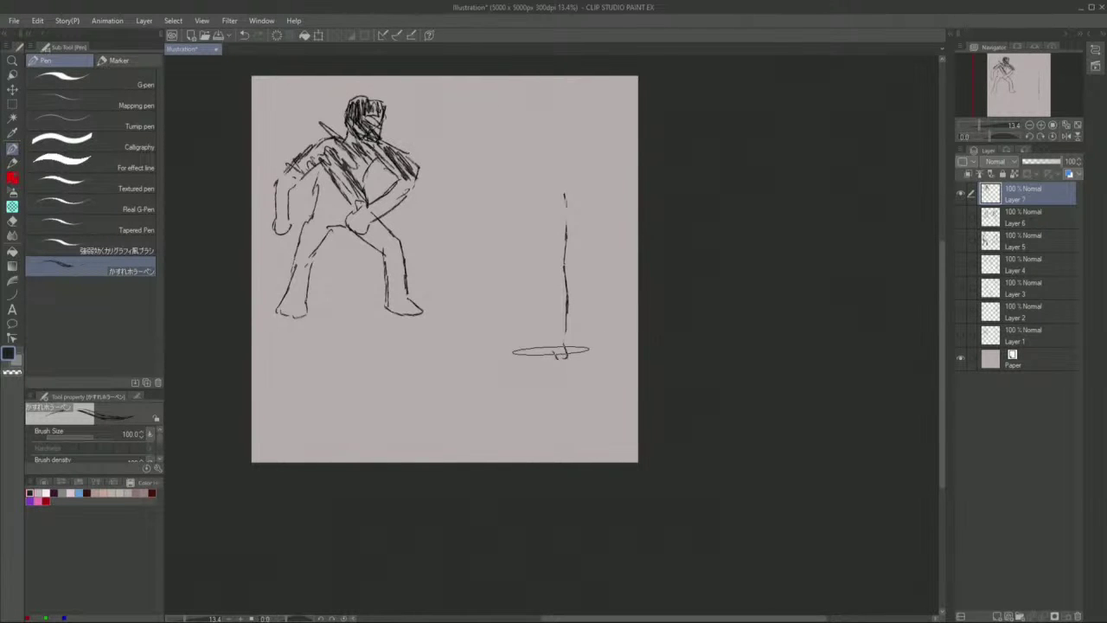
mouse_move(548, 313)
mouse_down()
mouse_move(574, 363)
mouse_move(554, 367)
mouse_move(546, 345)
mouse_move(542, 250)
mouse_move(498, 279)
mouse_move(514, 253)
mouse_move(499, 288)
mouse_move(498, 277)
mouse_move(493, 337)
mouse_move(468, 351)
mouse_move(482, 323)
mouse_move(485, 259)
mouse_move(558, 117)
mouse_move(540, 196)
mouse_move(519, 198)
mouse_move(527, 134)
mouse_up()
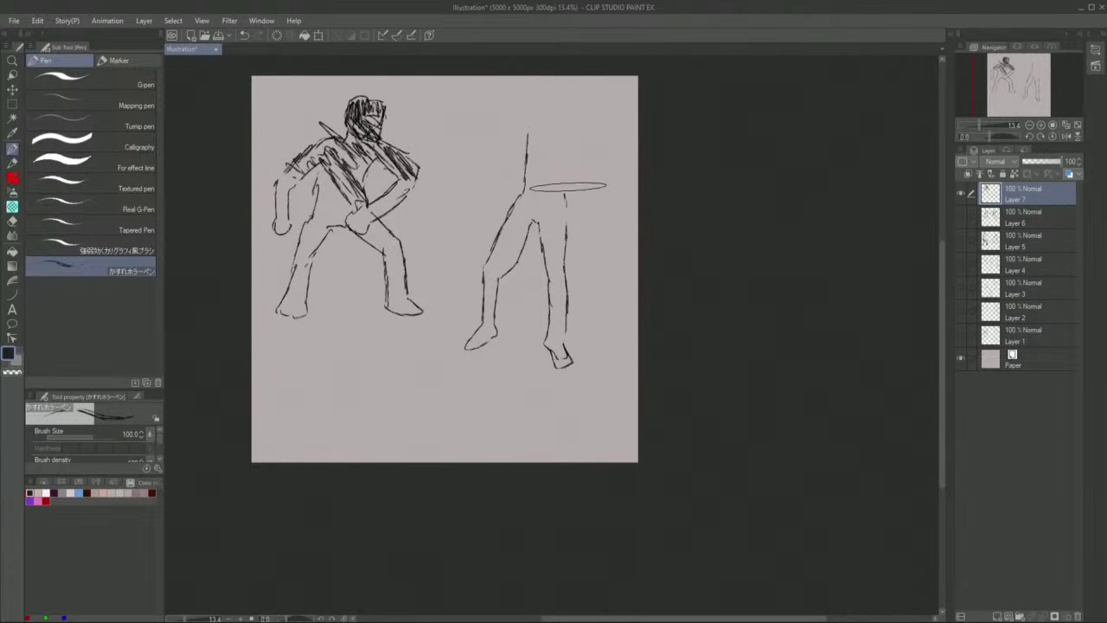
- Draw the right figure's right torso side and a short shoulder arc, and move the whole figure down toward the canvas's bottom edge
mouse_move(565, 198)
mouse_down()
mouse_move(564, 177)
mouse_move(592, 132)
mouse_up()
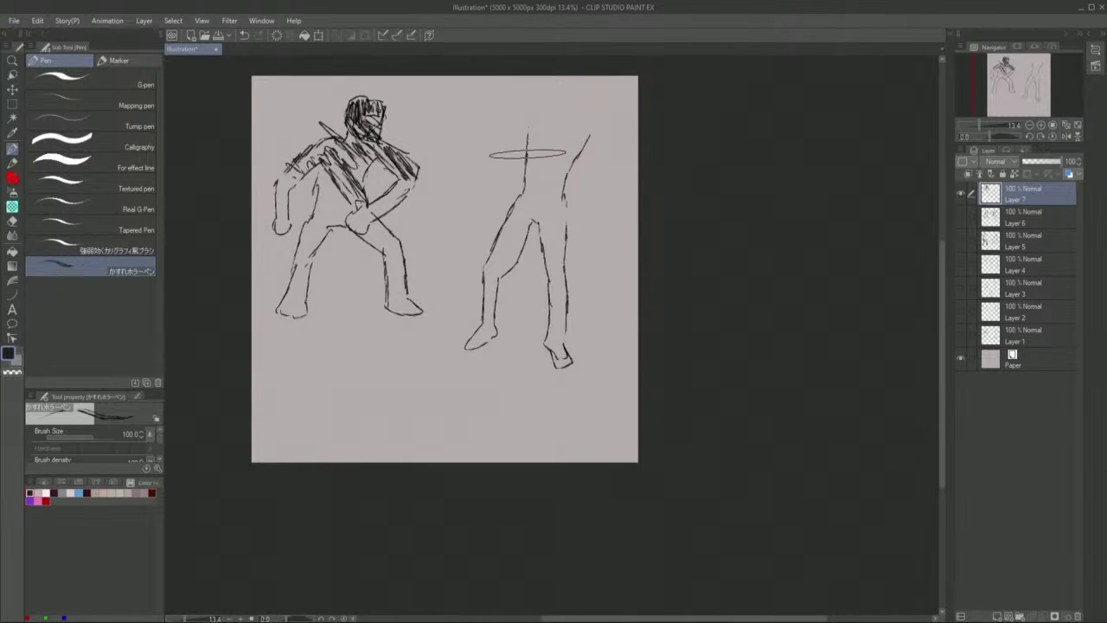
drag(526, 154, 529, 111)
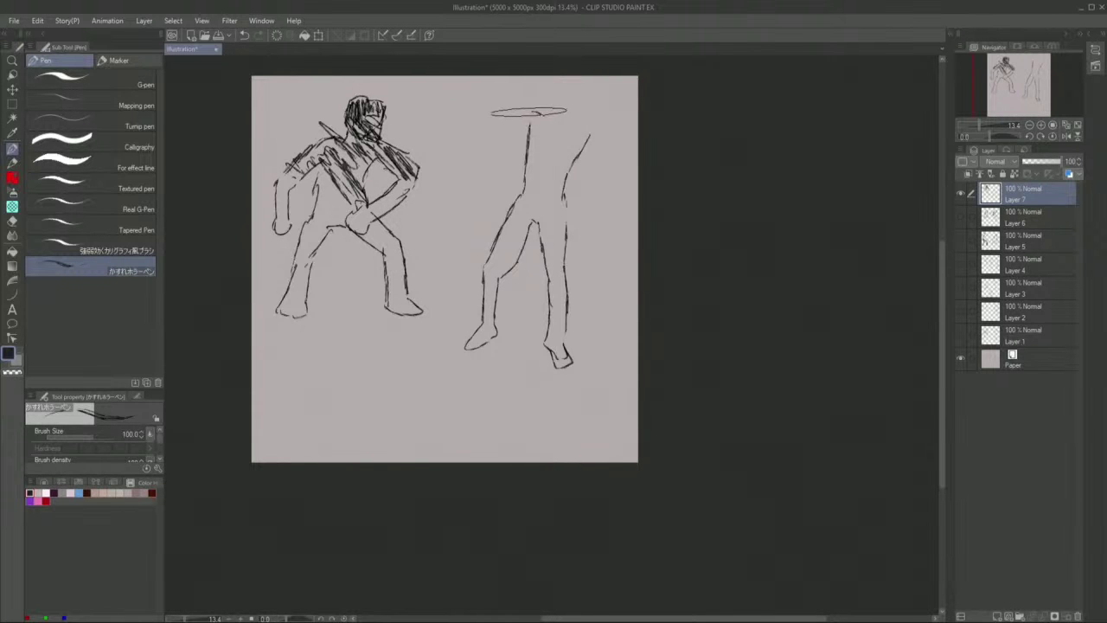
key(m)
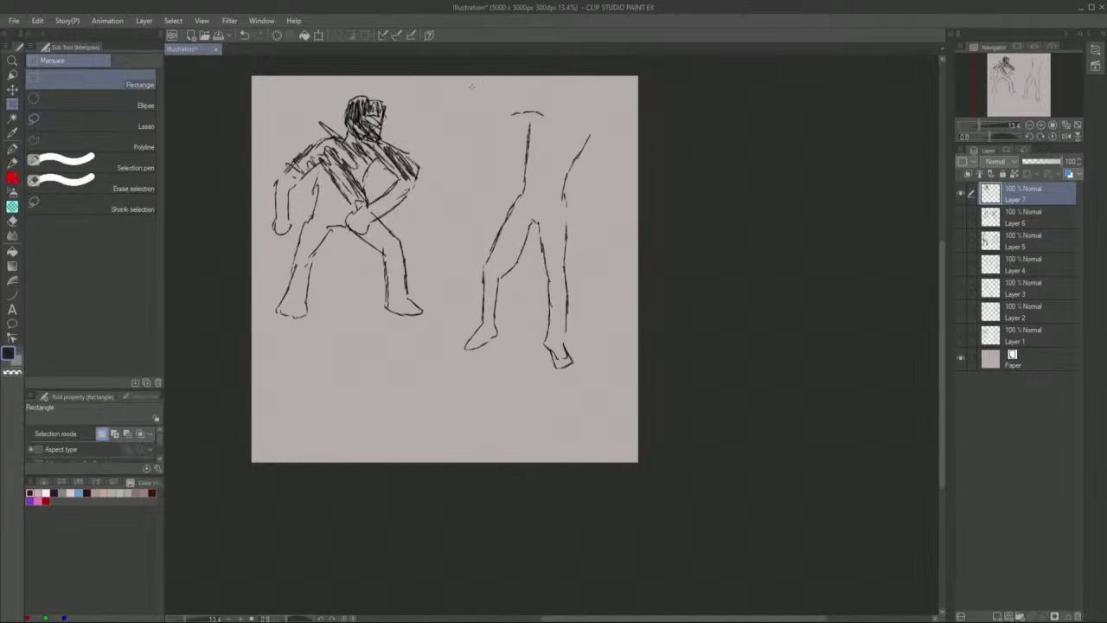
drag(472, 102, 638, 410)
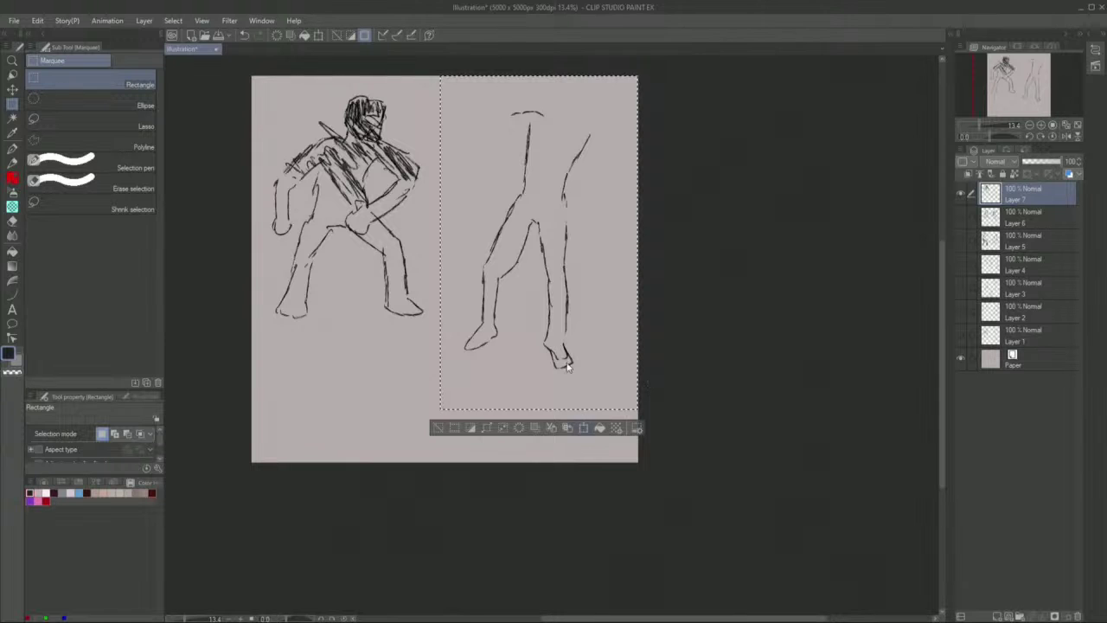
key(ctrl+t)
drag(491, 281, 484, 348)
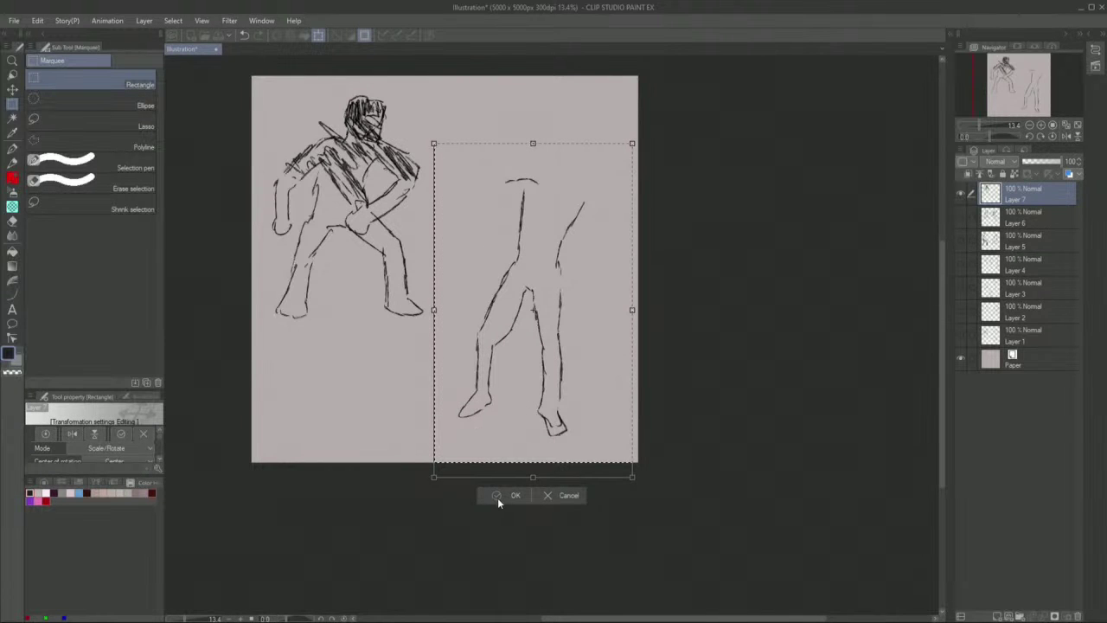
click(428, 492)
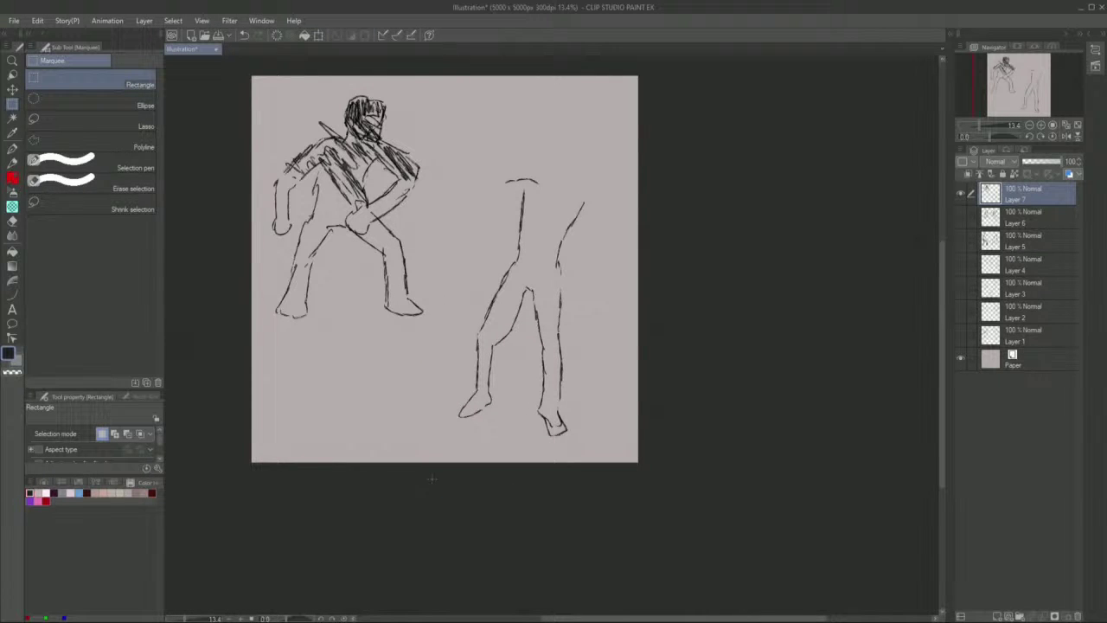
- Draw the figure's raised left arm with a bent elbow and a round fist beside the head area
click(15, 176)
click(13, 150)
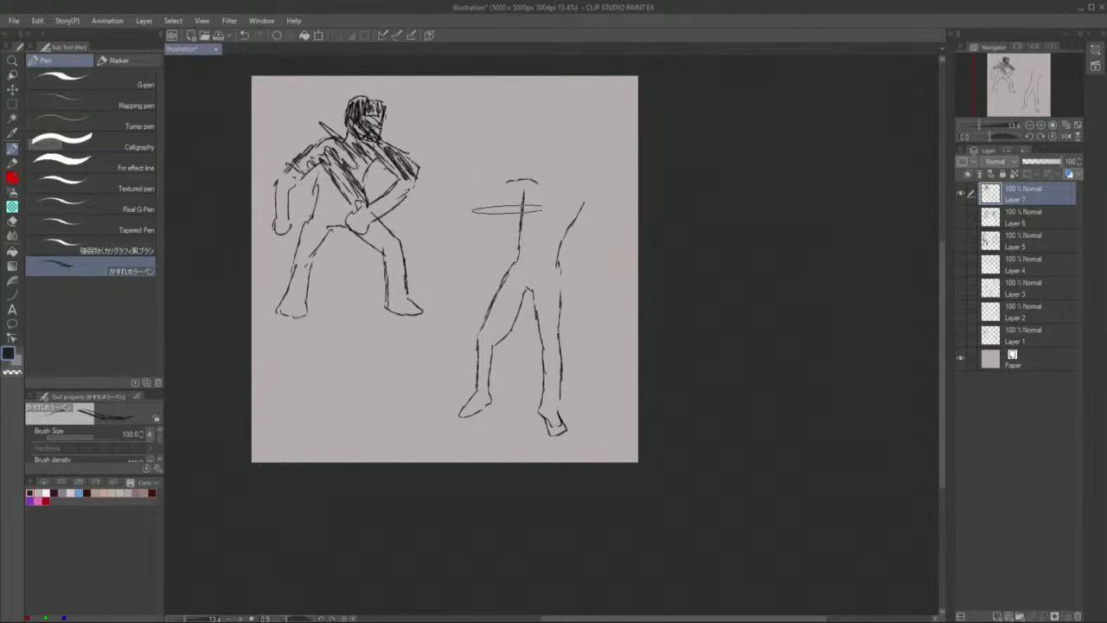
drag(498, 199, 486, 202)
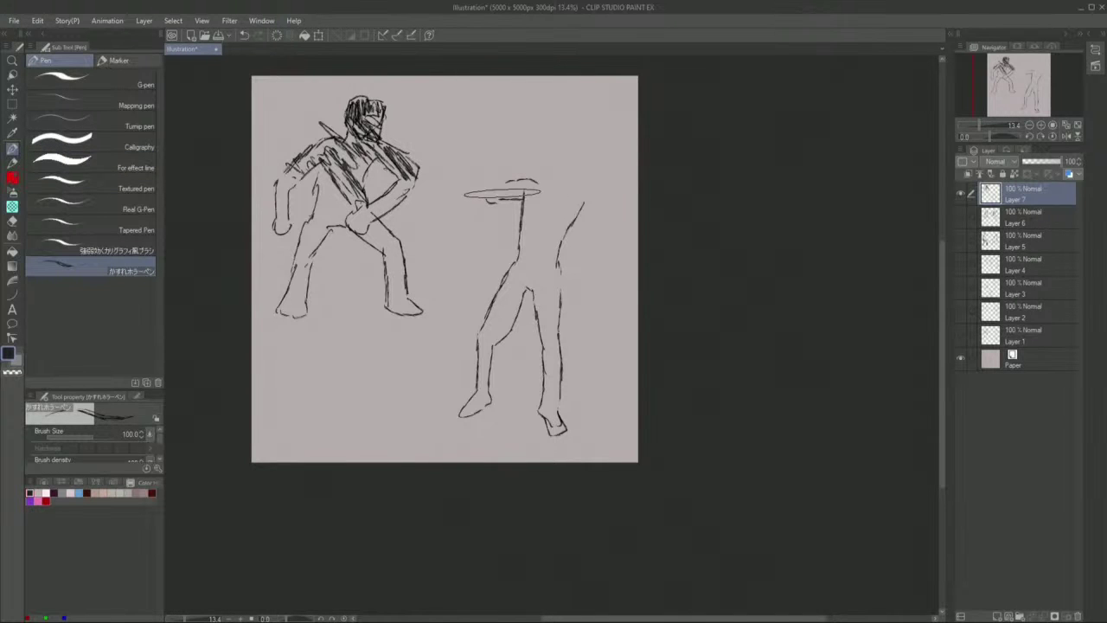
drag(518, 167, 507, 187)
drag(523, 154, 516, 166)
mouse_move(489, 203)
mouse_down()
mouse_move(484, 185)
mouse_move(528, 129)
mouse_move(536, 143)
mouse_move(505, 161)
mouse_up()
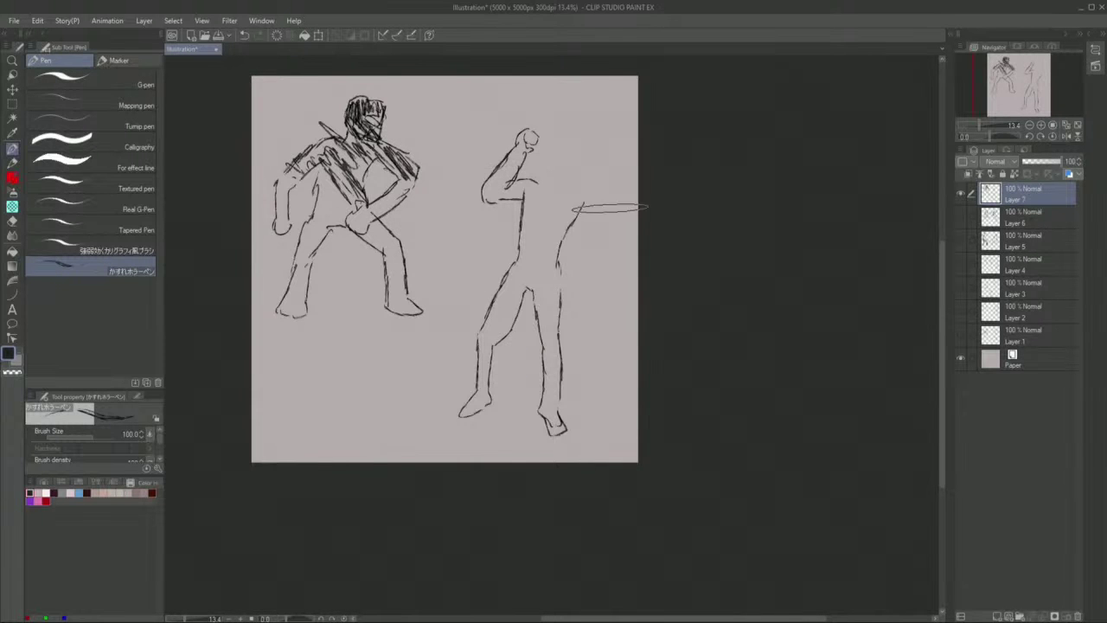
- Draw the right shoulder with the hanging arm and hand, and an oval head with a heavy outline
mouse_move(589, 191)
mouse_down()
mouse_move(591, 291)
mouse_move(582, 285)
mouse_up()
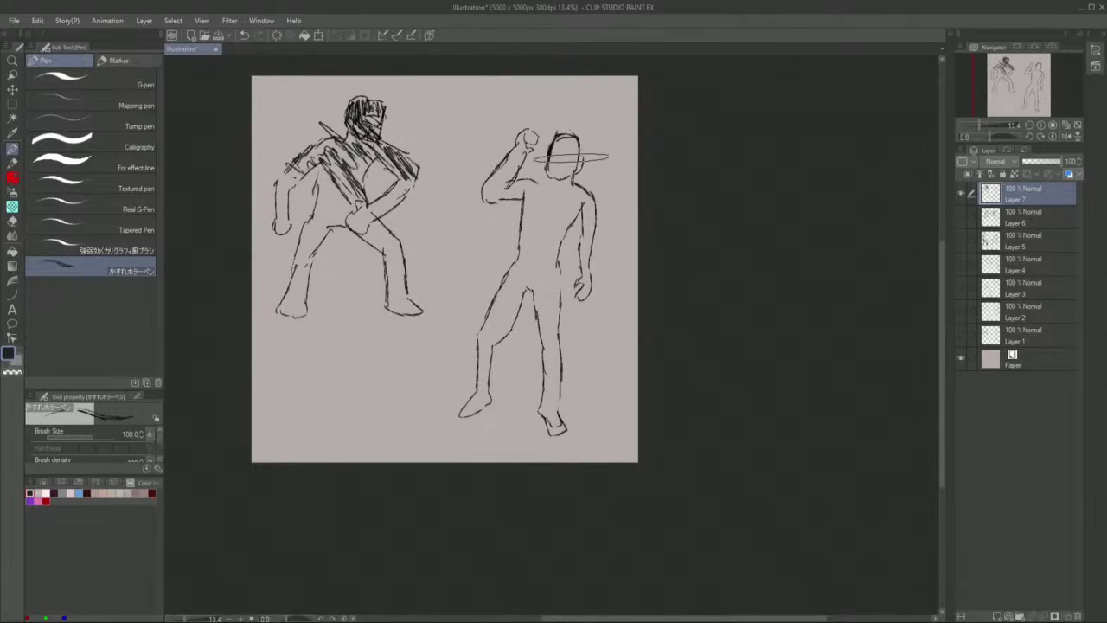
click(578, 161)
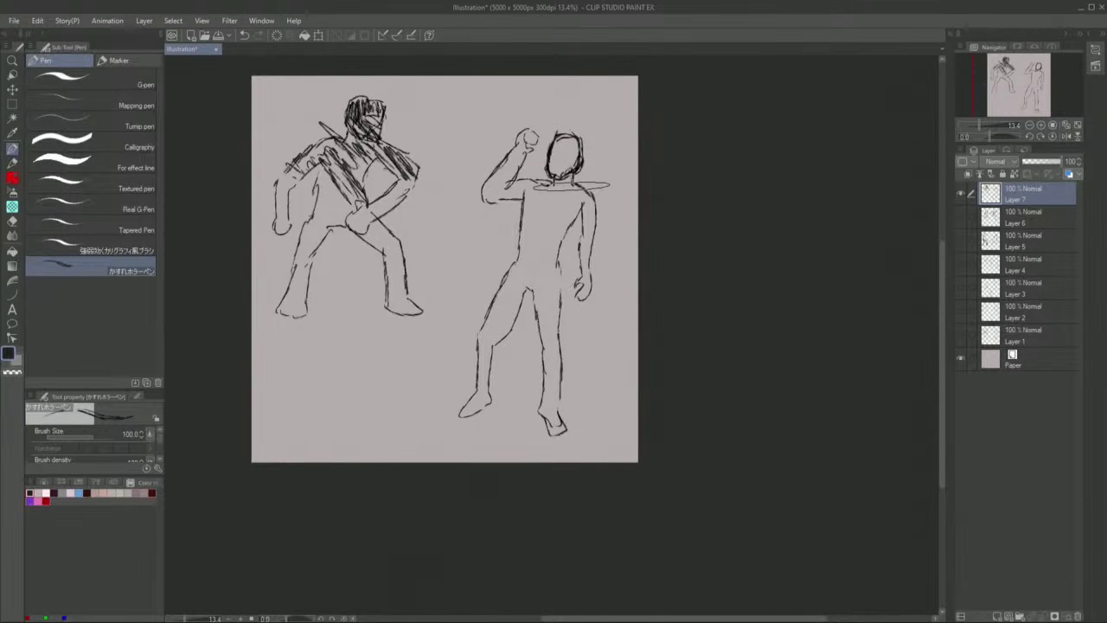
- Add face guidelines, collar, centre and waist lines on the torso, and contour strokes along the hips and arms
mouse_move(562, 143)
mouse_down()
mouse_move(541, 193)
mouse_move(562, 180)
mouse_move(536, 290)
mouse_up()
mouse_move(589, 125)
mouse_down()
mouse_move(585, 90)
mouse_move(576, 197)
mouse_move(543, 193)
mouse_move(533, 169)
mouse_move(573, 276)
mouse_move(519, 265)
mouse_move(528, 240)
mouse_move(579, 287)
mouse_move(598, 258)
mouse_move(596, 267)
mouse_move(596, 244)
mouse_move(541, 281)
mouse_move(540, 295)
mouse_up()
mouse_move(512, 251)
mouse_down()
mouse_move(519, 292)
mouse_move(512, 274)
mouse_move(571, 297)
mouse_move(555, 288)
mouse_move(549, 299)
mouse_move(556, 287)
mouse_move(550, 309)
mouse_move(549, 281)
mouse_move(546, 311)
mouse_up()
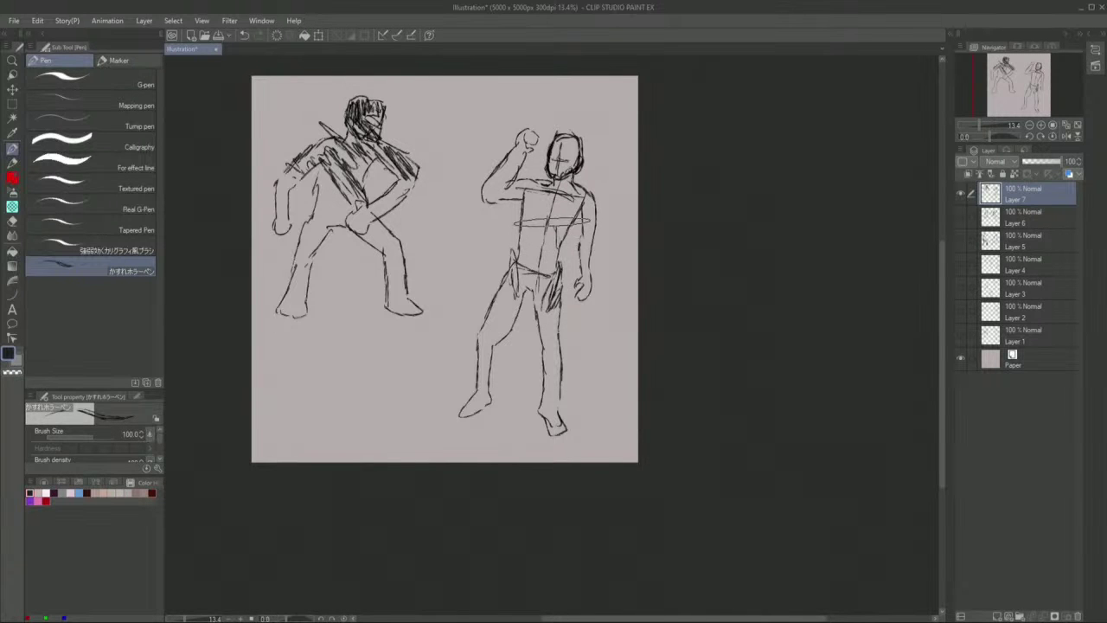
mouse_move(567, 232)
mouse_down()
mouse_move(545, 229)
mouse_move(545, 191)
mouse_move(579, 160)
mouse_move(605, 181)
mouse_move(593, 226)
mouse_move(620, 219)
mouse_move(621, 207)
mouse_move(624, 280)
mouse_move(614, 249)
mouse_move(544, 181)
mouse_move(494, 178)
mouse_move(527, 96)
mouse_move(542, 225)
mouse_up()
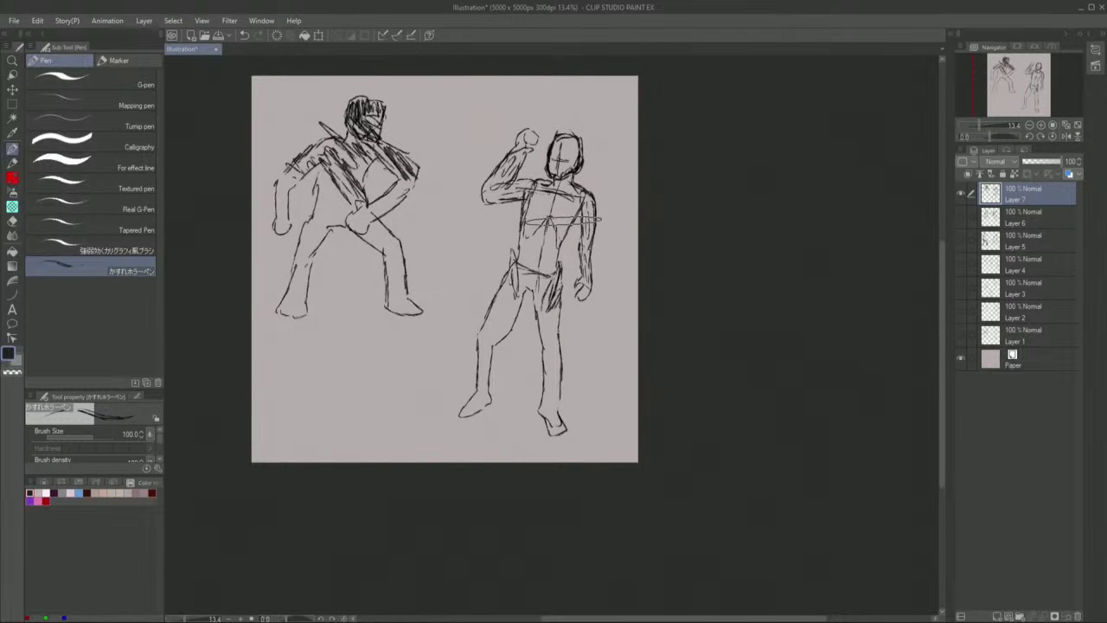
- Shade both of the right figure's legs with long contour strokes and detail the feet with toes
drag(544, 261, 536, 290)
mouse_move(549, 227)
mouse_down()
mouse_move(541, 275)
mouse_move(537, 267)
mouse_up()
mouse_move(543, 349)
mouse_down()
mouse_move(536, 303)
mouse_move(545, 350)
mouse_move(545, 320)
mouse_move(533, 354)
mouse_move(553, 354)
mouse_move(566, 341)
mouse_move(502, 308)
mouse_move(496, 337)
mouse_move(521, 290)
mouse_move(552, 283)
mouse_move(553, 363)
mouse_move(527, 222)
mouse_up()
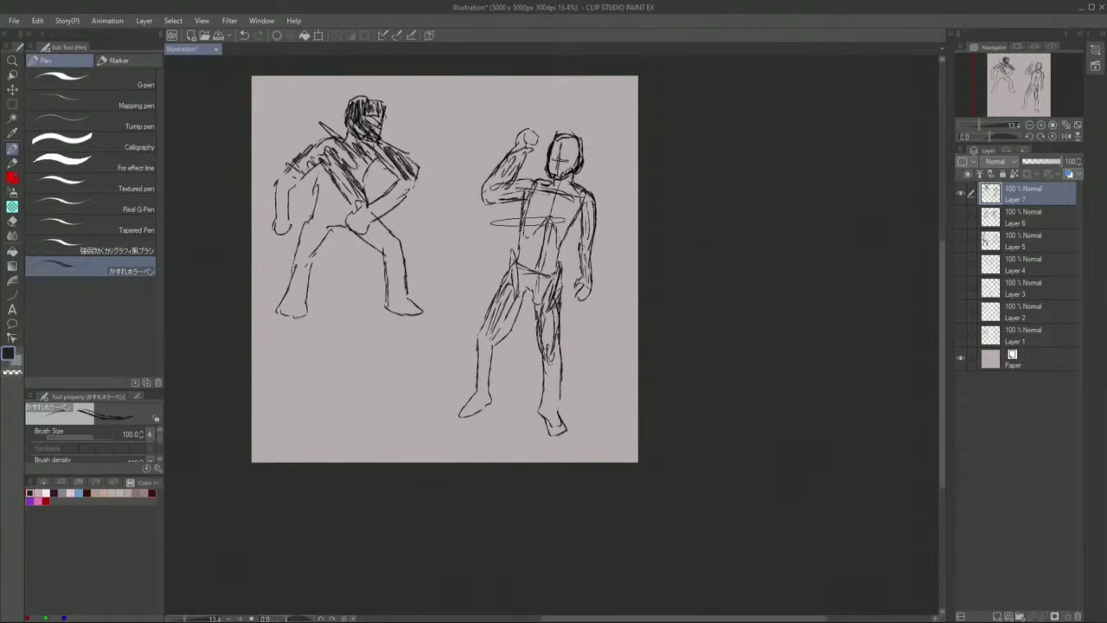
mouse_move(502, 321)
mouse_down()
mouse_move(485, 346)
mouse_move(484, 332)
mouse_move(471, 390)
mouse_move(464, 352)
mouse_move(528, 392)
mouse_move(542, 372)
mouse_move(556, 378)
mouse_move(558, 344)
mouse_move(546, 411)
mouse_move(567, 433)
mouse_move(478, 387)
mouse_move(476, 413)
mouse_move(496, 400)
mouse_move(469, 412)
mouse_move(484, 408)
mouse_move(499, 320)
mouse_up()
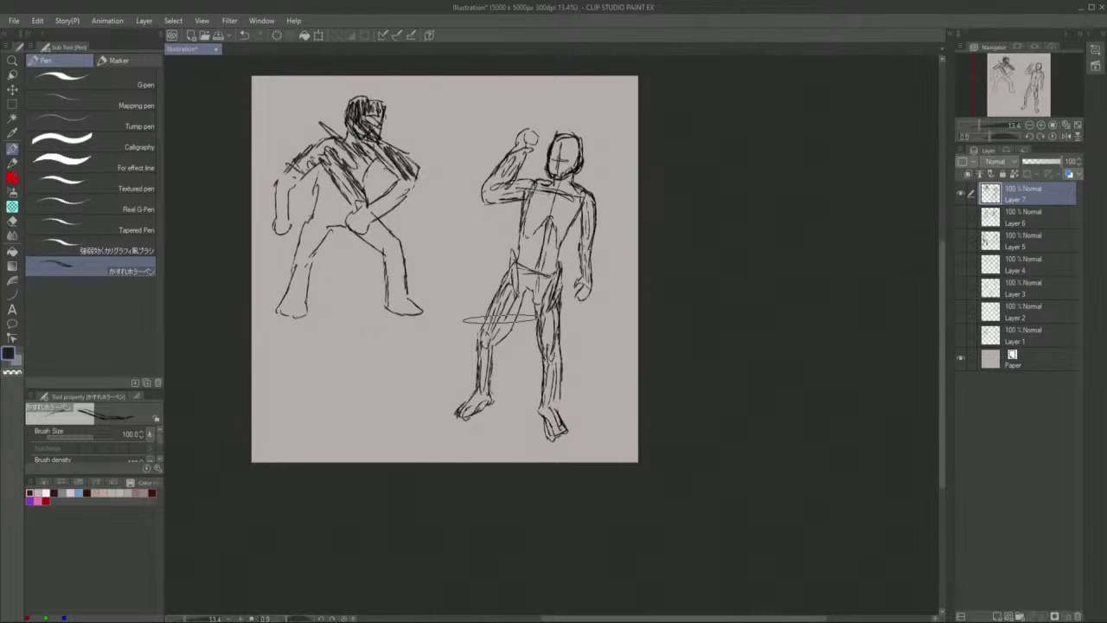
- Add fingers to both of the right figure's hands and curved rib lines across the chest
mouse_move(581, 171)
mouse_down()
mouse_move(555, 277)
mouse_move(582, 306)
mouse_move(589, 286)
mouse_move(592, 301)
mouse_move(519, 134)
mouse_move(555, 102)
mouse_move(570, 191)
mouse_move(604, 89)
mouse_up()
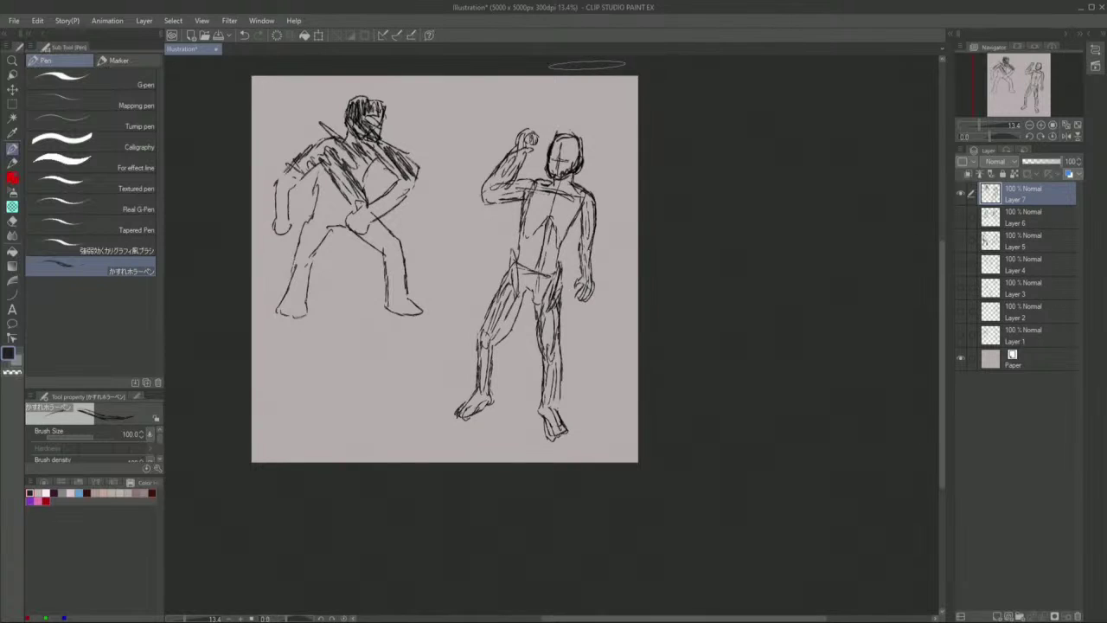
mouse_move(567, 145)
mouse_down()
mouse_move(564, 206)
mouse_move(588, 194)
mouse_up()
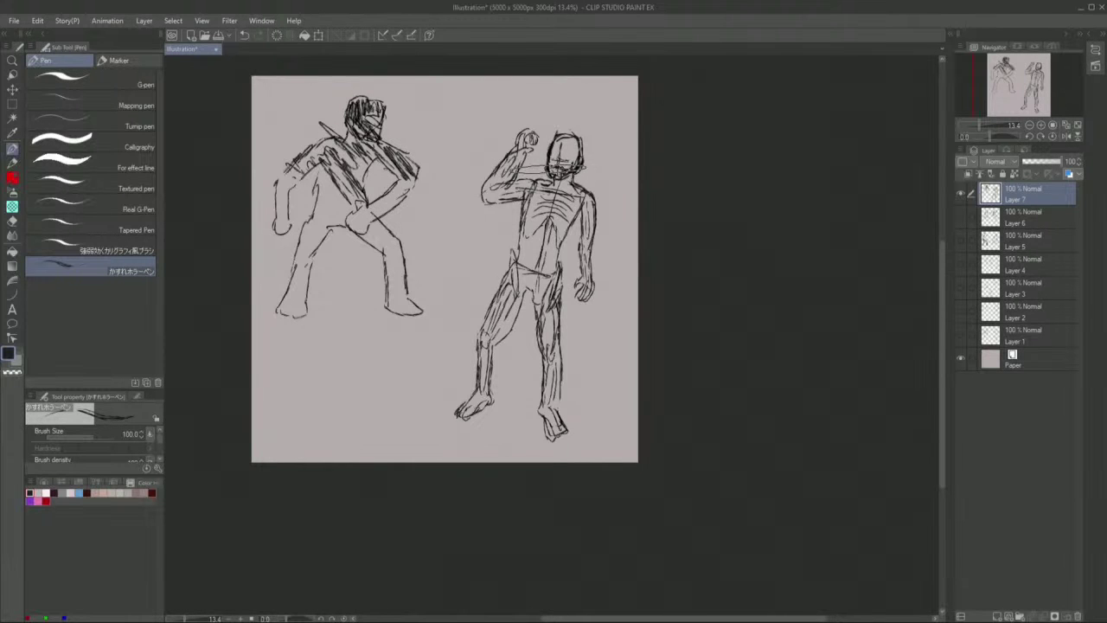
- Draw the figure's facial features, beard and dark curly hair, and darken the sides of the chest
drag(558, 172, 596, 101)
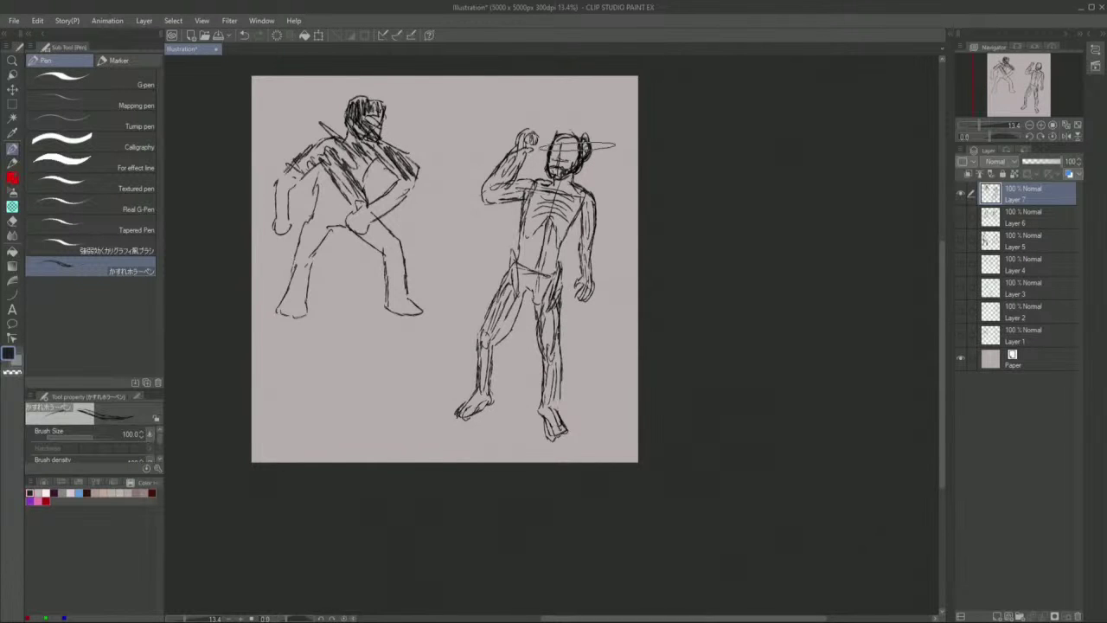
drag(573, 134, 577, 126)
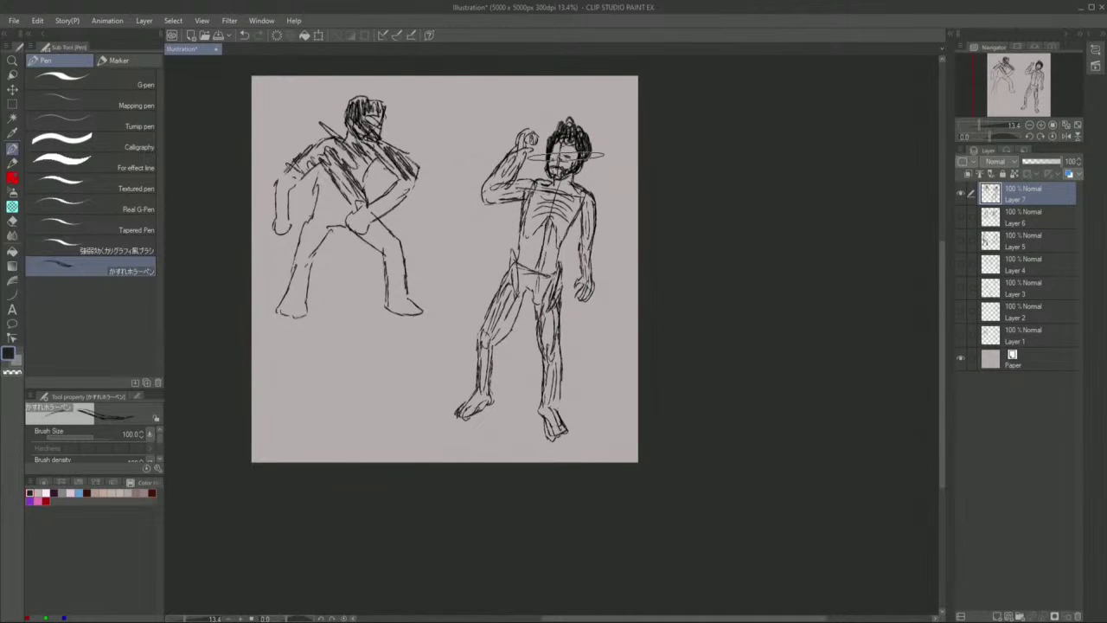
drag(563, 156, 559, 156)
drag(576, 205, 568, 231)
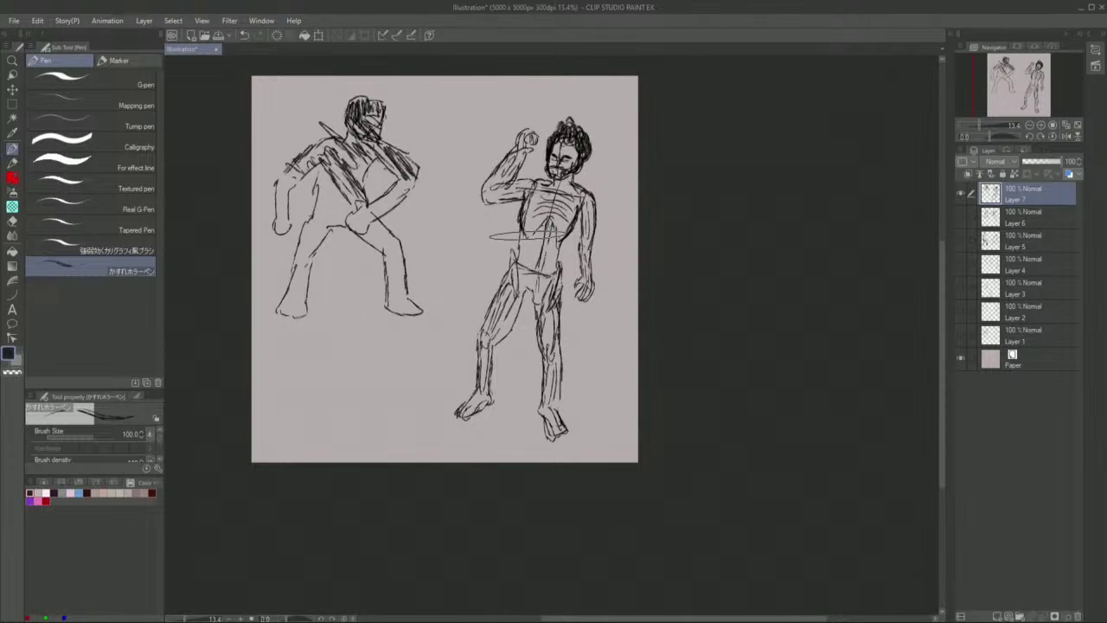
- Reinforce the right figure's waistline and darken the centre of the abdomen
key(ctrl+z)
drag(557, 235, 483, 241)
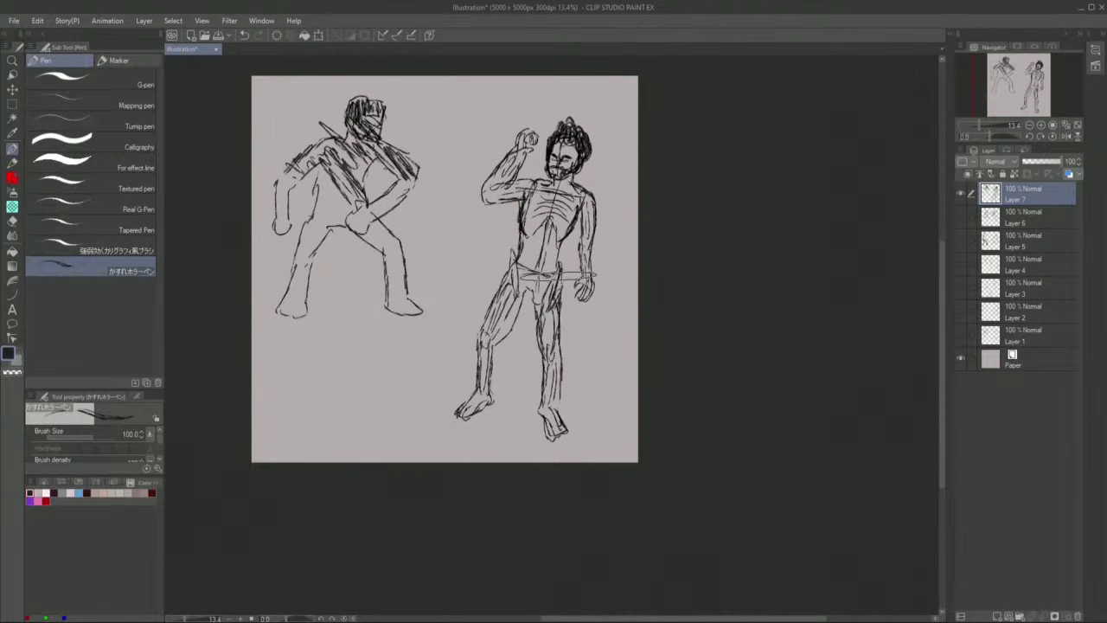
key(ctrl+z)
drag(565, 247, 492, 250)
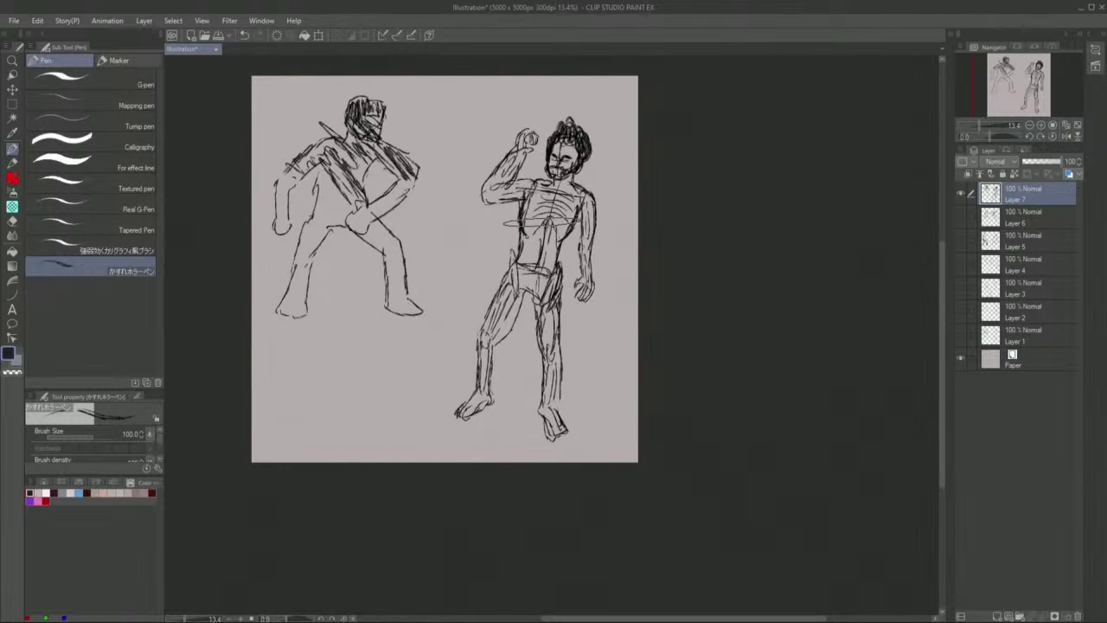
key(ctrl+z)
drag(594, 208, 519, 216)
key(ctrl+z)
drag(616, 243, 538, 245)
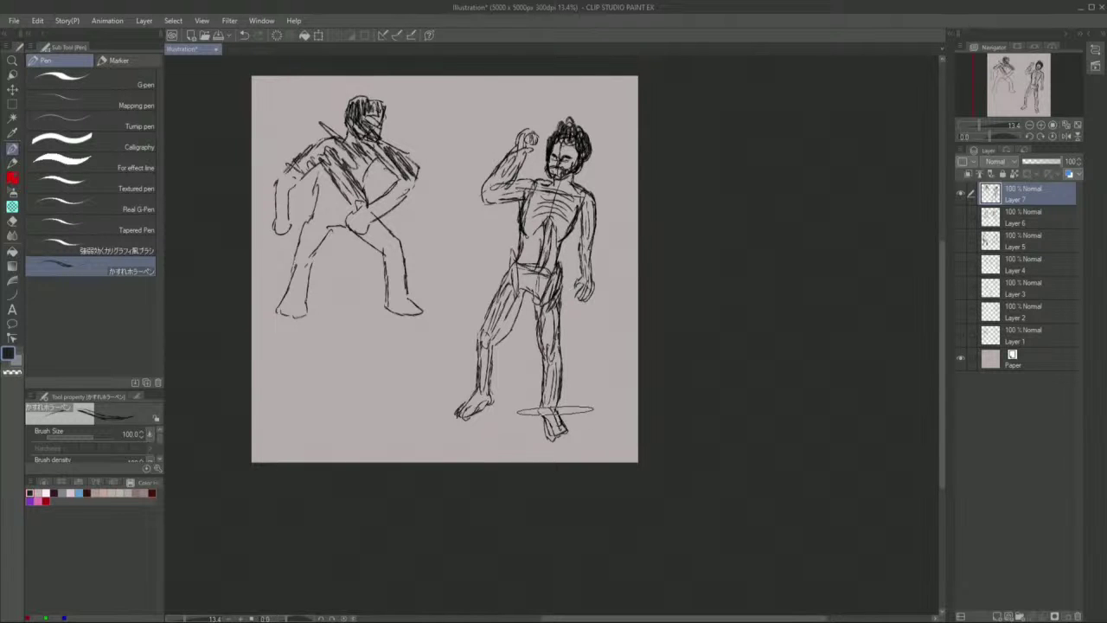
- Darken the contours of the figure's right foot, left thigh and raised fist
mouse_move(559, 417)
mouse_down()
mouse_move(569, 431)
mouse_move(539, 410)
mouse_move(546, 425)
mouse_up()
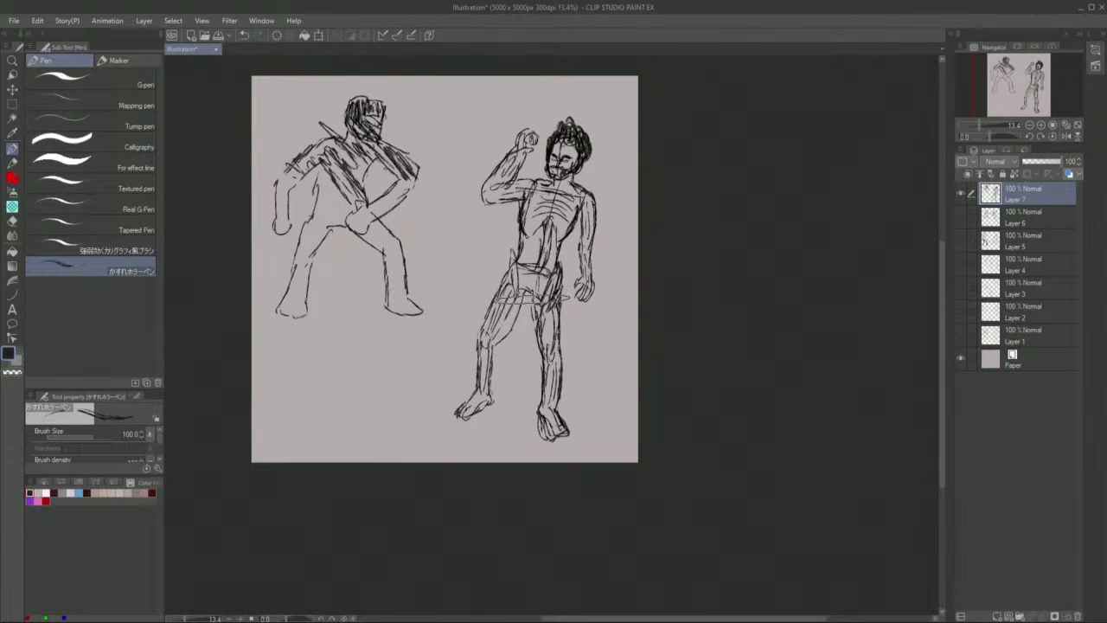
mouse_move(512, 310)
mouse_down()
mouse_move(498, 344)
mouse_move(493, 336)
mouse_up()
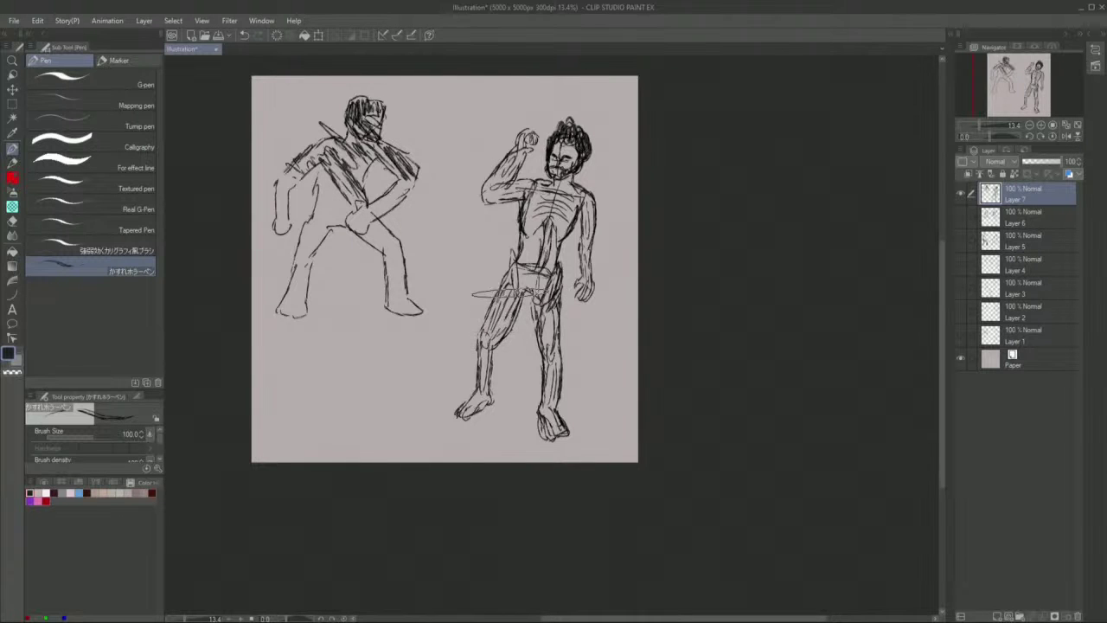
key(ctrl+z)
drag(558, 248, 484, 253)
mouse_move(522, 147)
mouse_down()
mouse_move(507, 190)
mouse_move(517, 153)
mouse_up()
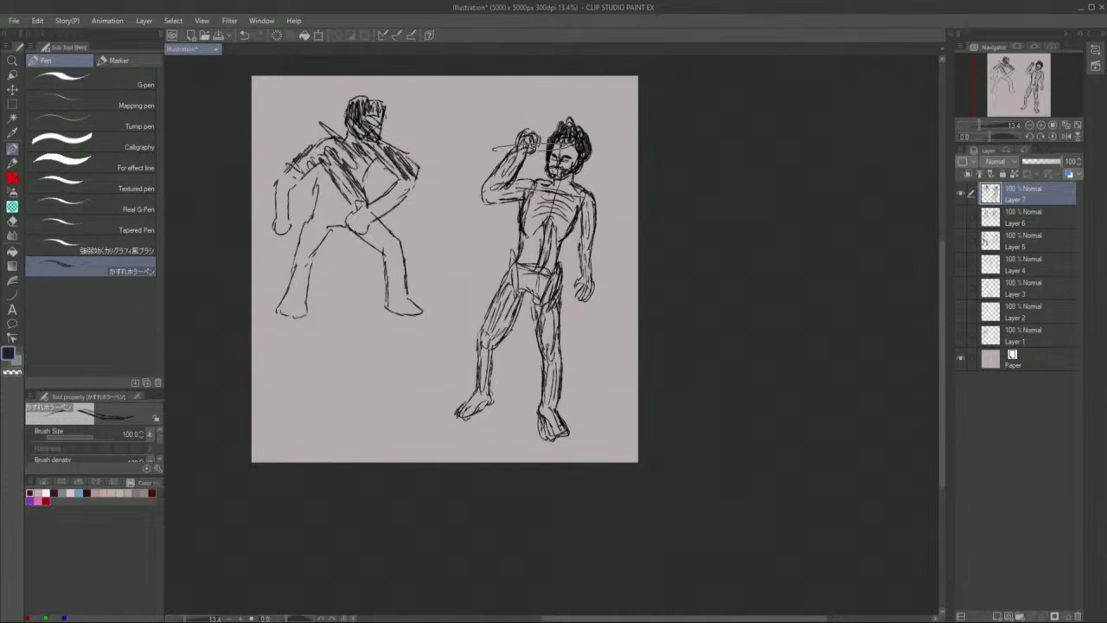
- Switch the pen to the transparent colour so that it erases strokes
key(c)
key(ctrl+z)
drag(594, 97, 517, 100)
key(ctrl+z)
drag(553, 232, 486, 238)
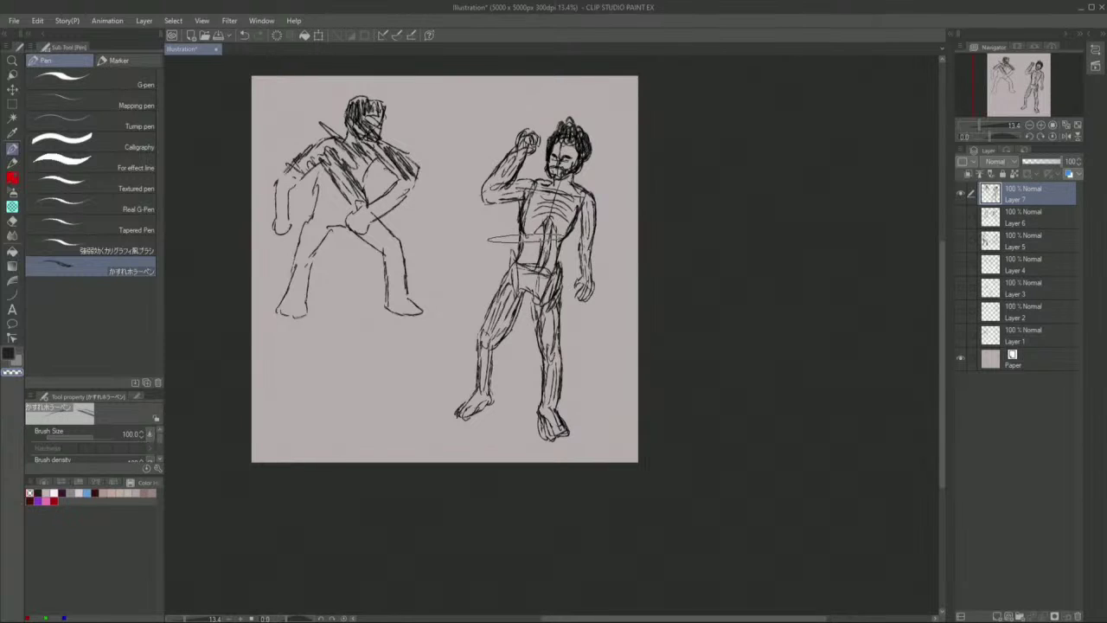
key(ctrl+z)
drag(446, 145, 388, 149)
key(ctrl+z)
drag(453, 126, 382, 130)
key(ctrl+z)
drag(563, 205, 519, 209)
key(ctrl+z)
drag(543, 223, 522, 228)
key(ctrl+z)
- Erase part of the hanging right hand's outline with the transparent pen
drag(630, 307, 557, 313)
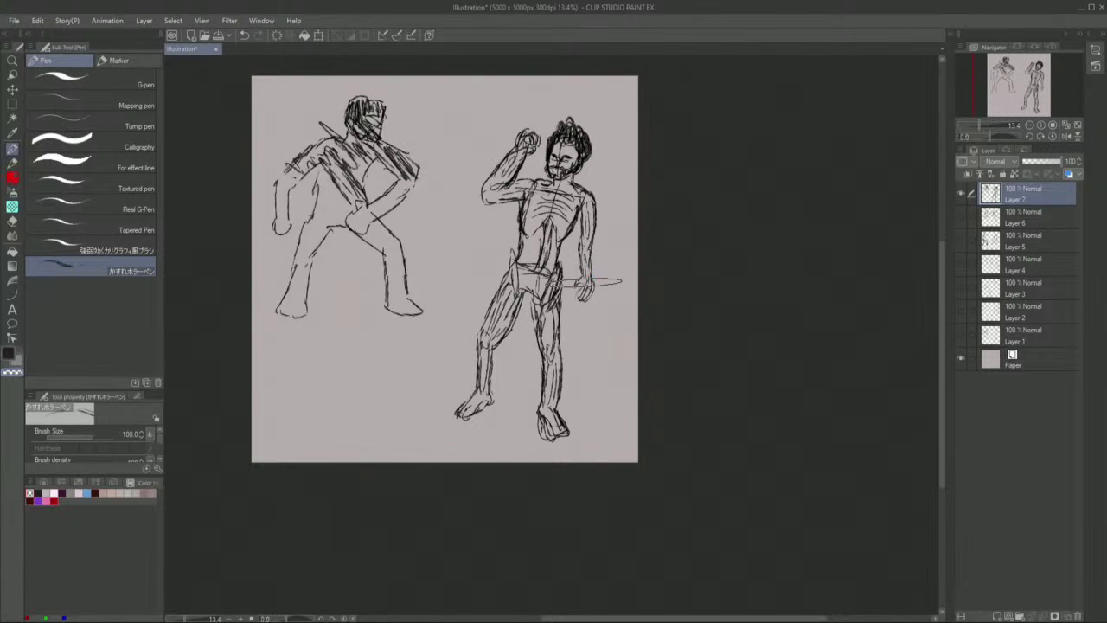
key(ctrl+z)
drag(619, 294, 558, 297)
key(ctrl+z)
key(ctrl+z)
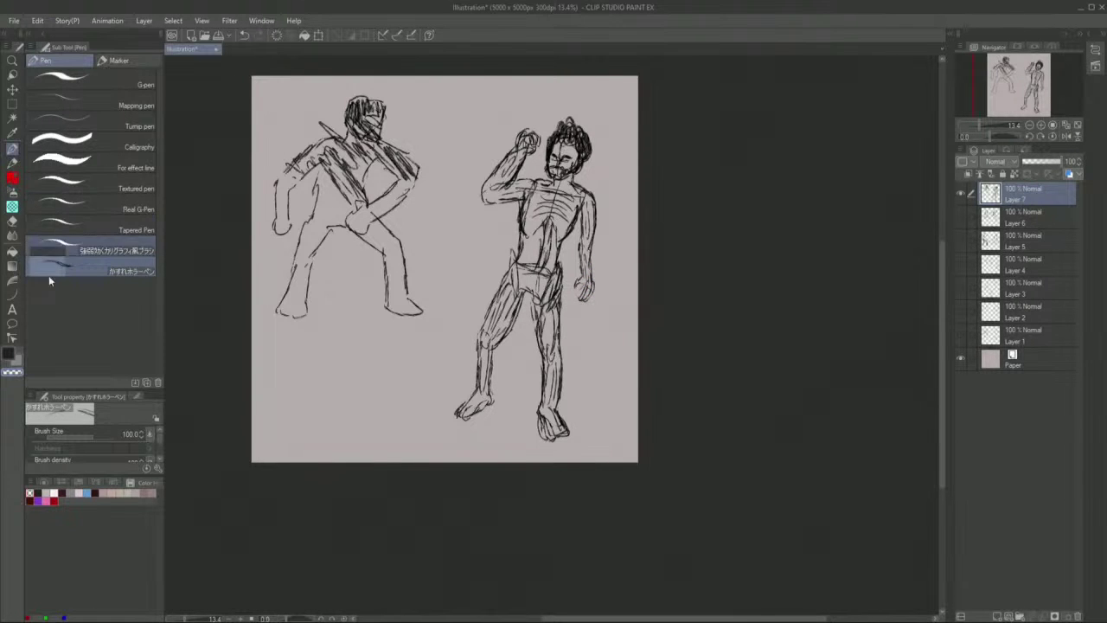
drag(420, 300, 355, 304)
key(ctrl+z)
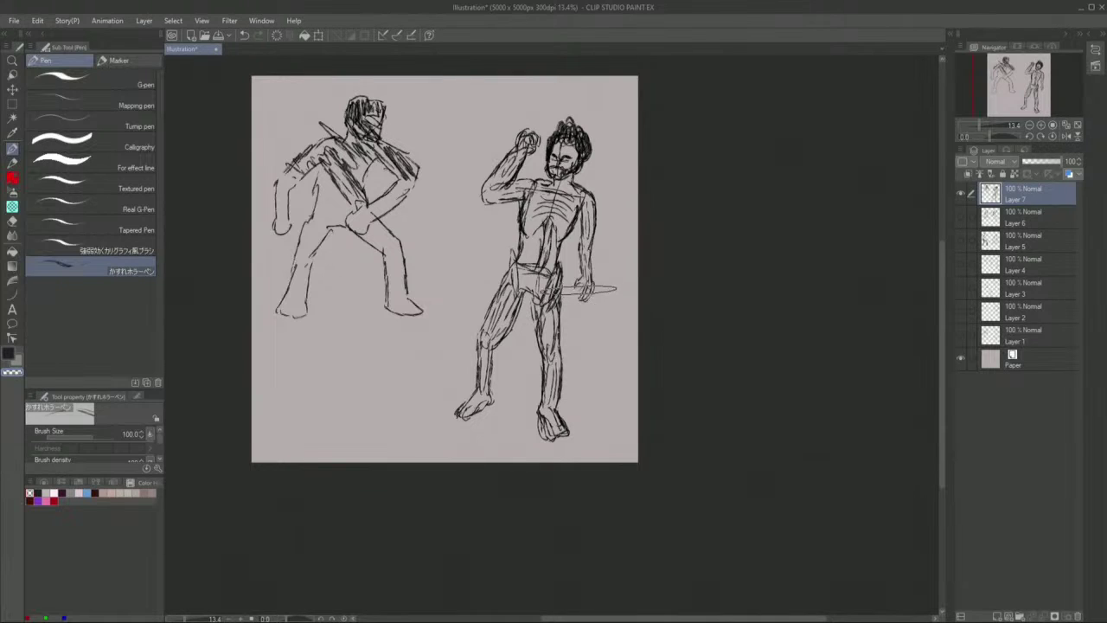
drag(616, 294, 560, 300)
- Return to the dark drawing colour and darken the right figure's hips and the briefs' outline
click(40, 492)
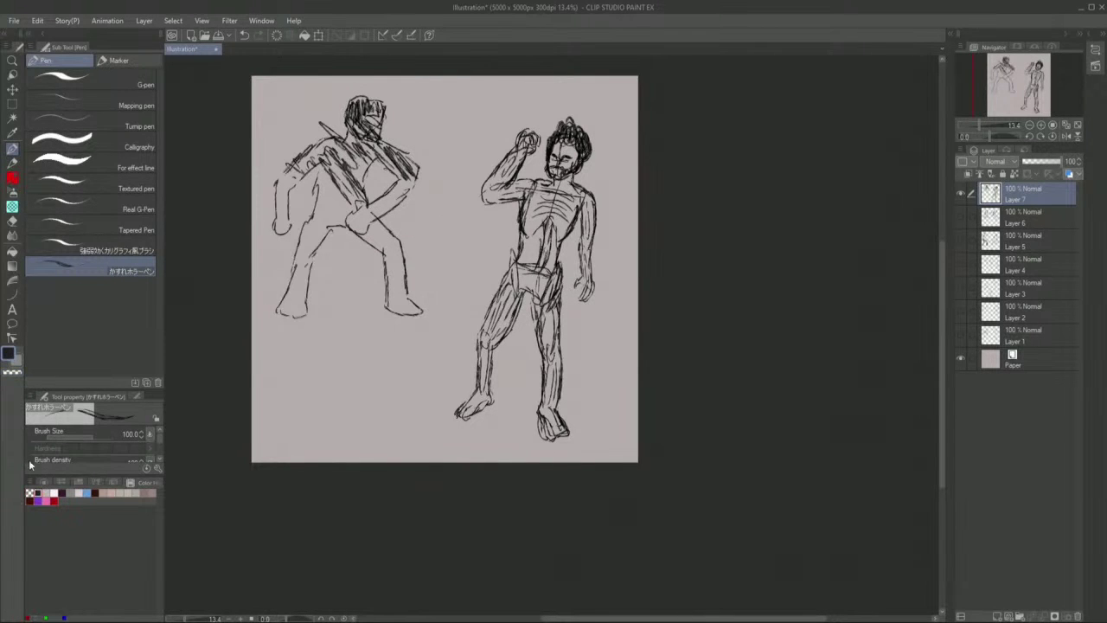
drag(563, 262, 490, 264)
mouse_move(543, 297)
mouse_down()
mouse_move(554, 269)
mouse_move(547, 296)
mouse_up()
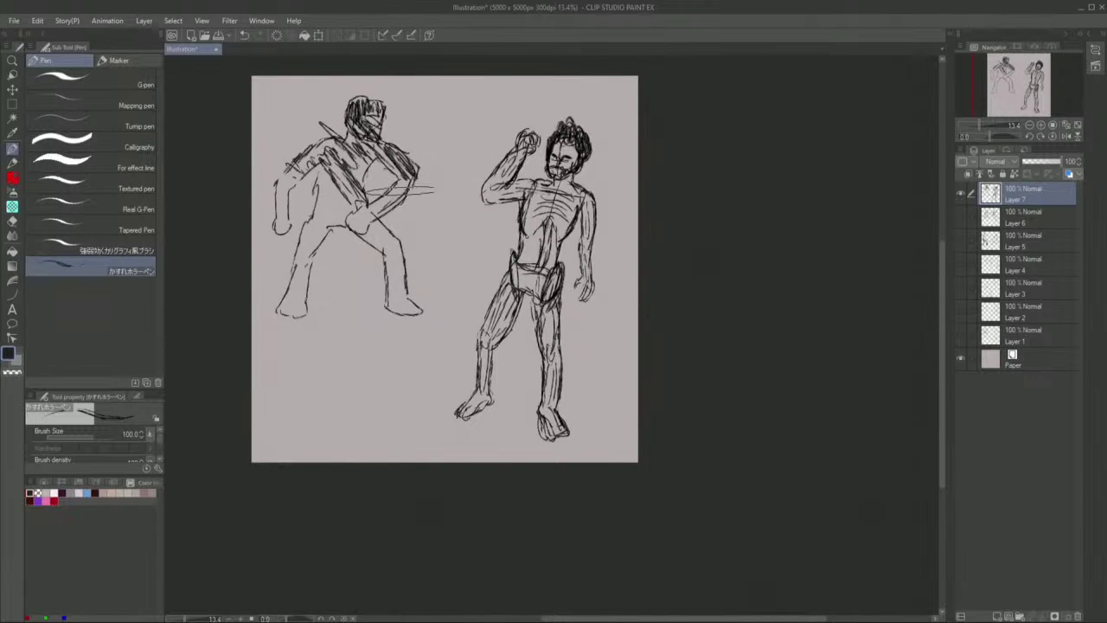
- Fill the left figure's torso, both legs and feet with dense dark hatching
mouse_move(361, 223)
mouse_down()
mouse_move(377, 208)
mouse_move(363, 227)
mouse_move(351, 223)
mouse_move(361, 217)
mouse_move(355, 226)
mouse_move(349, 206)
mouse_move(388, 259)
mouse_up()
mouse_move(392, 246)
mouse_down()
mouse_move(413, 309)
mouse_move(404, 299)
mouse_move(396, 309)
mouse_move(377, 228)
mouse_move(381, 246)
mouse_move(328, 227)
mouse_up()
key(ctrl+z)
mouse_move(349, 189)
mouse_down()
mouse_move(324, 197)
mouse_move(333, 215)
mouse_move(333, 171)
mouse_move(312, 164)
mouse_move(296, 300)
mouse_move(307, 270)
mouse_move(278, 311)
mouse_move(306, 253)
mouse_up()
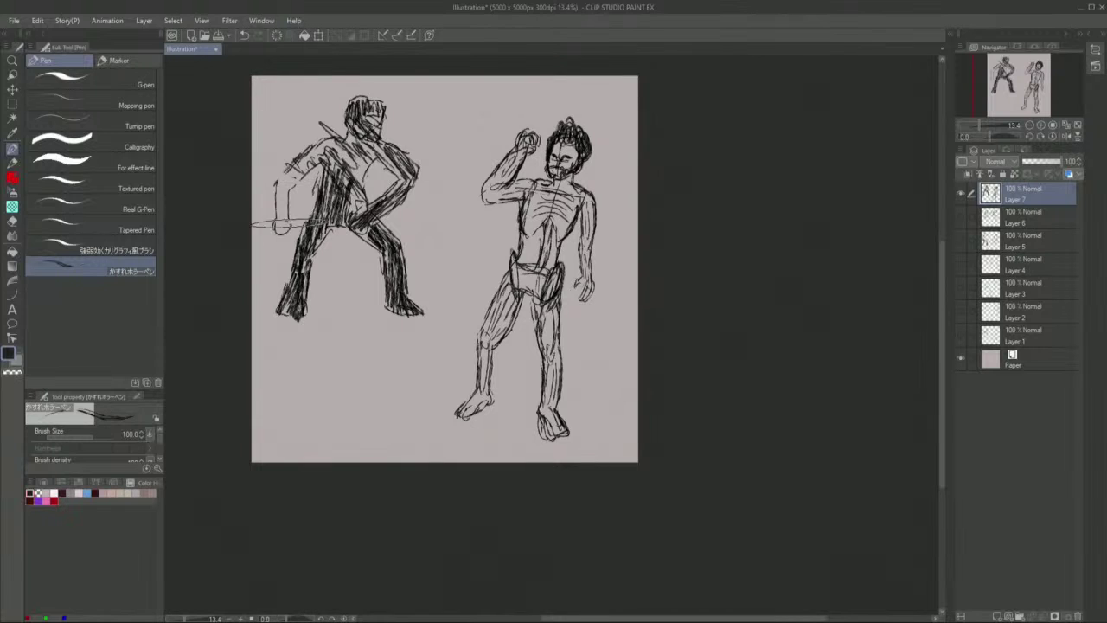
- Hatch the left figure's hanging left arm, shoulder and remaining torso, and switch to the Hard eraser
mouse_move(287, 195)
mouse_down()
mouse_move(281, 233)
mouse_move(277, 198)
mouse_move(300, 161)
mouse_move(343, 152)
mouse_move(346, 172)
mouse_move(362, 177)
mouse_move(358, 153)
mouse_move(358, 194)
mouse_move(333, 156)
mouse_move(383, 148)
mouse_move(390, 162)
mouse_up()
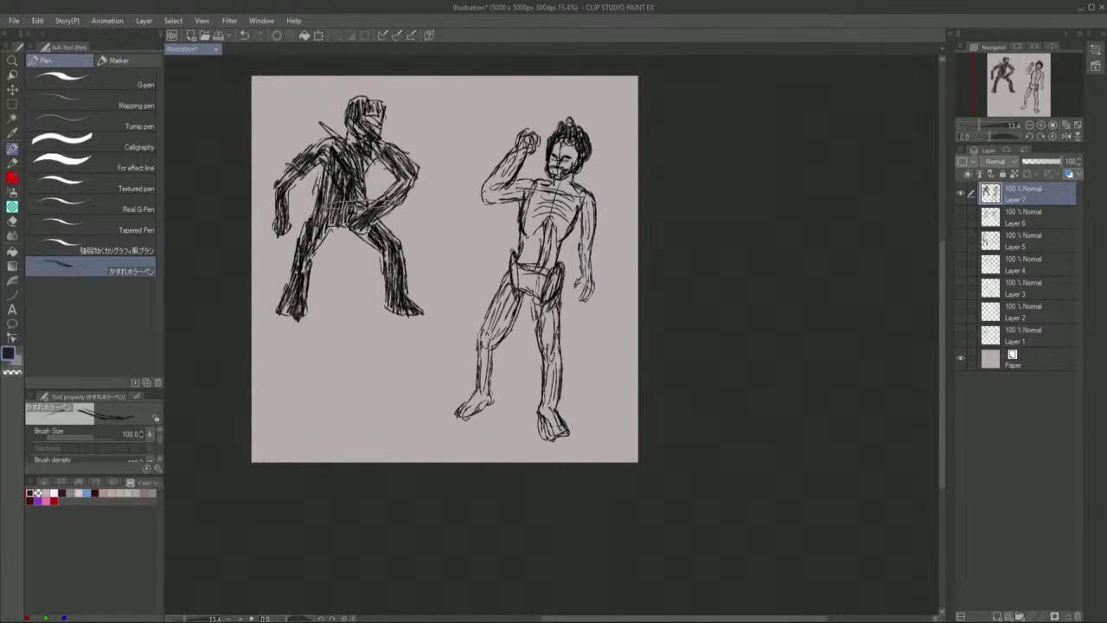
key(ctrl+z)
click(12, 222)
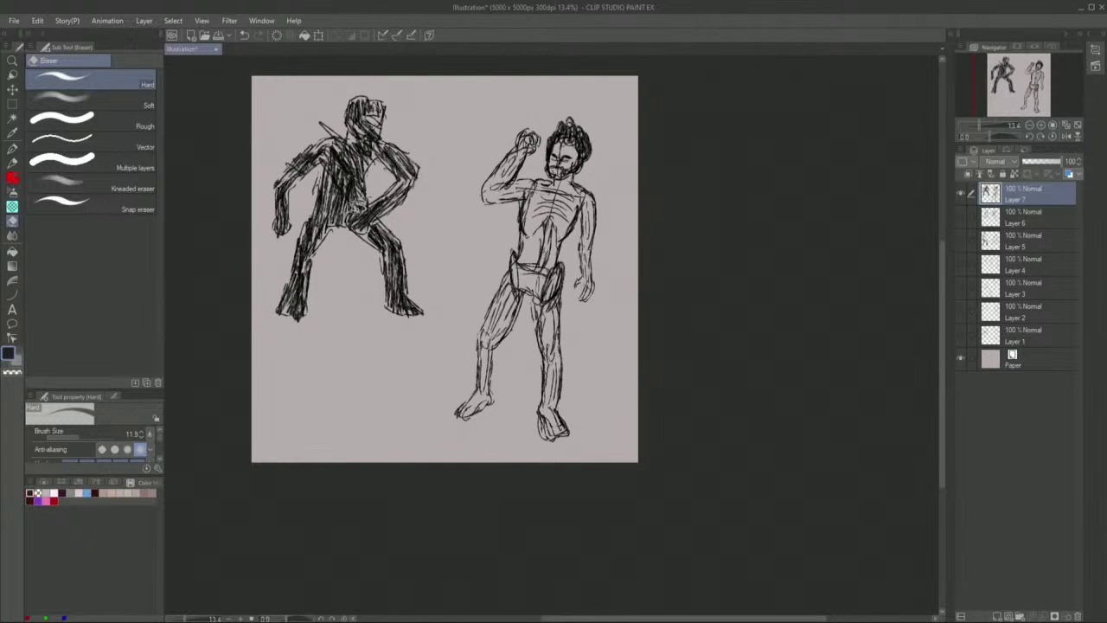
- Switch to the rough-textured pen, hide Layer 7 and add a new blank layer above it for the next pose
click(13, 150)
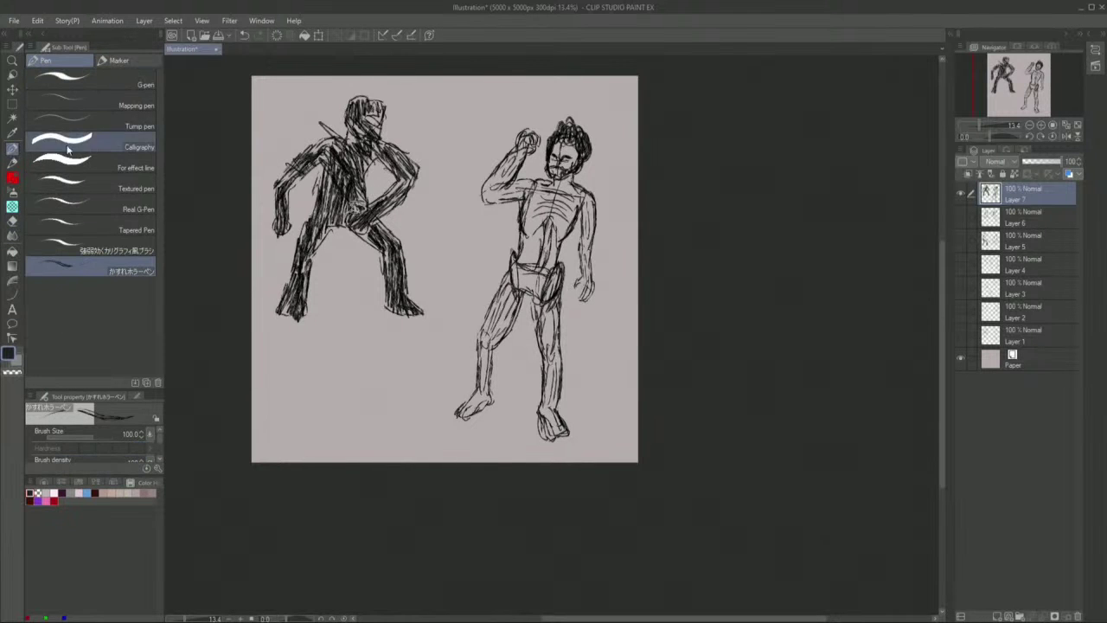
click(959, 195)
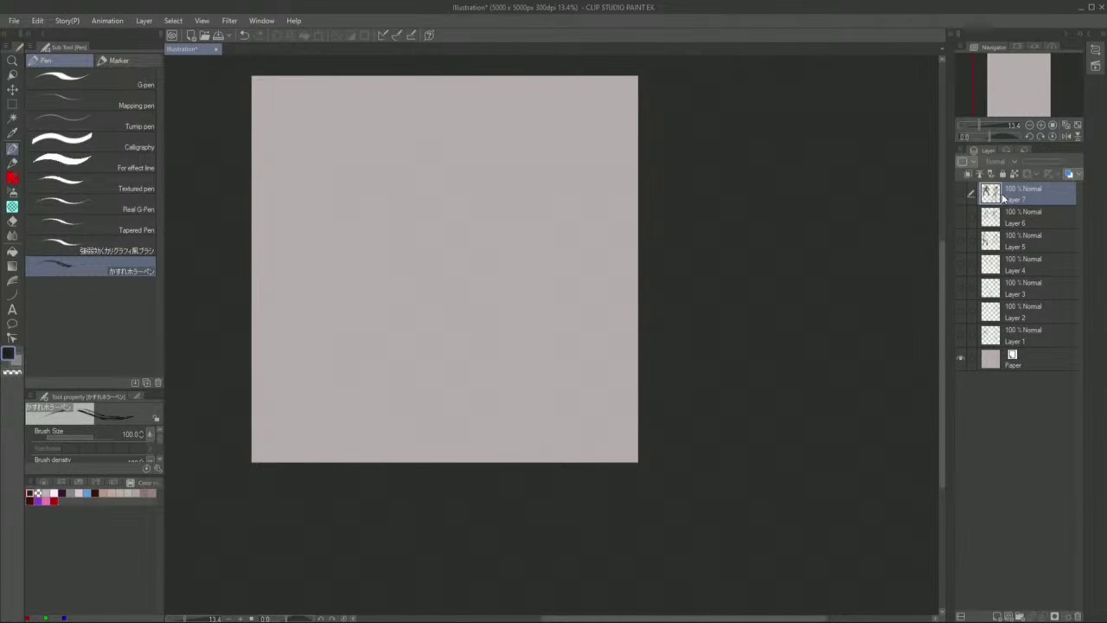
right_click(1003, 198)
click(1004, 201)
right_click(979, 210)
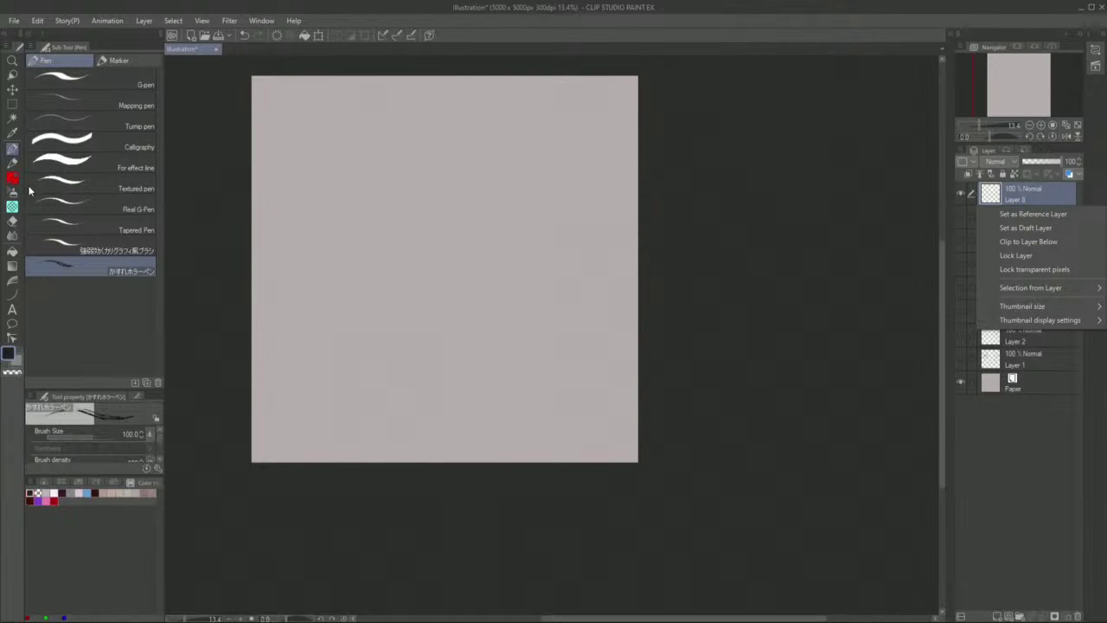
click(392, 214)
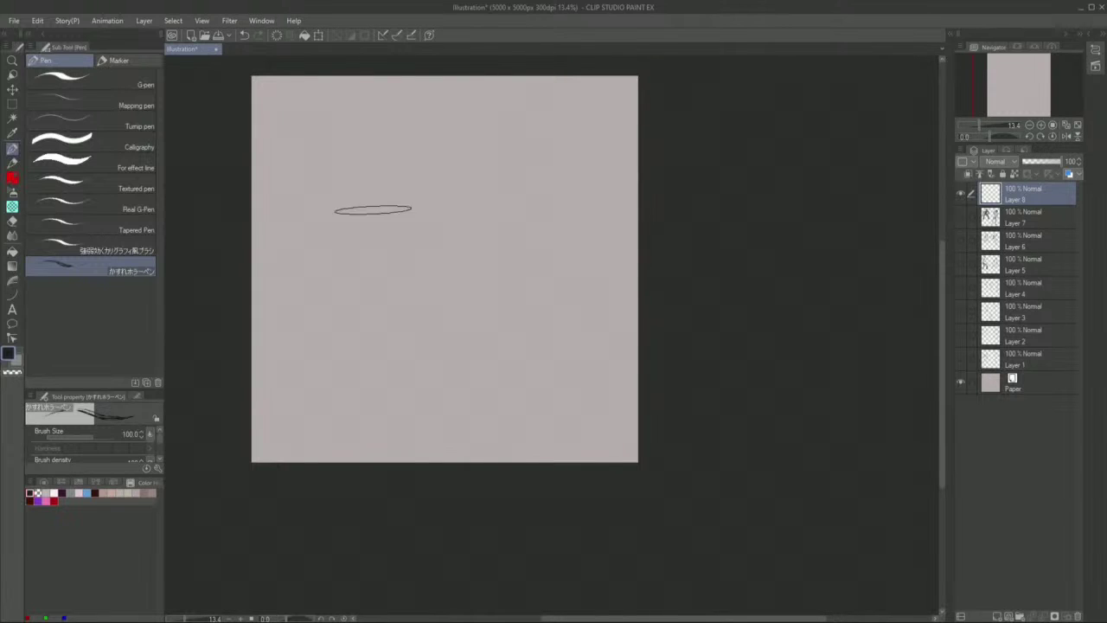
- Sketch a boxing figure's two bent arms with raised fists and the sides of the torso on the canvas's left half
drag(372, 200, 386, 231)
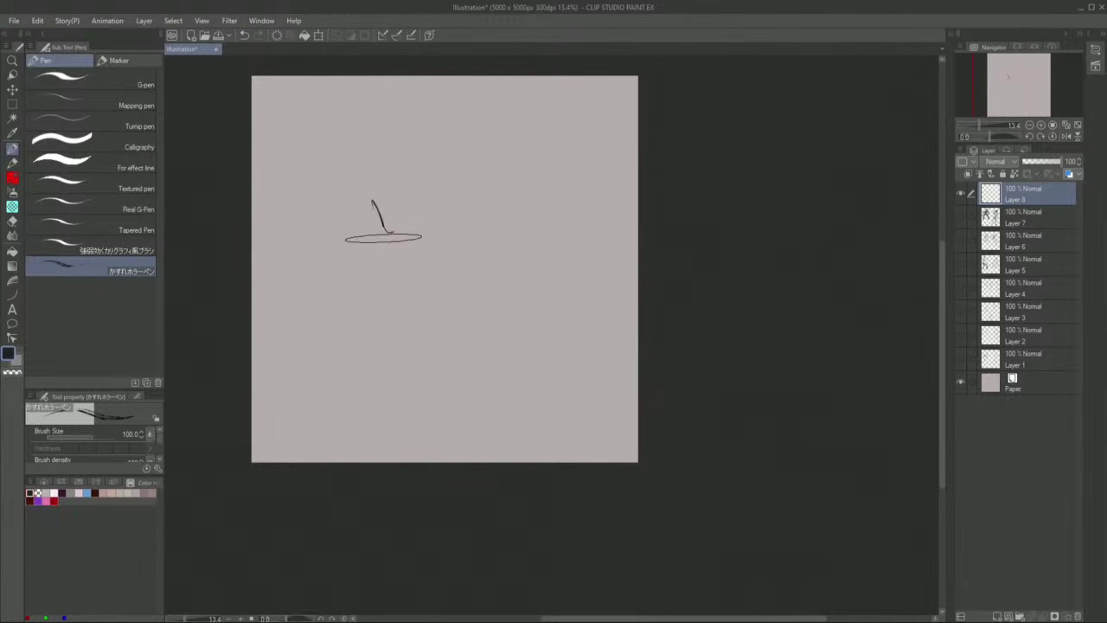
mouse_move(407, 239)
mouse_down()
mouse_move(397, 237)
mouse_move(418, 231)
mouse_move(371, 259)
mouse_up()
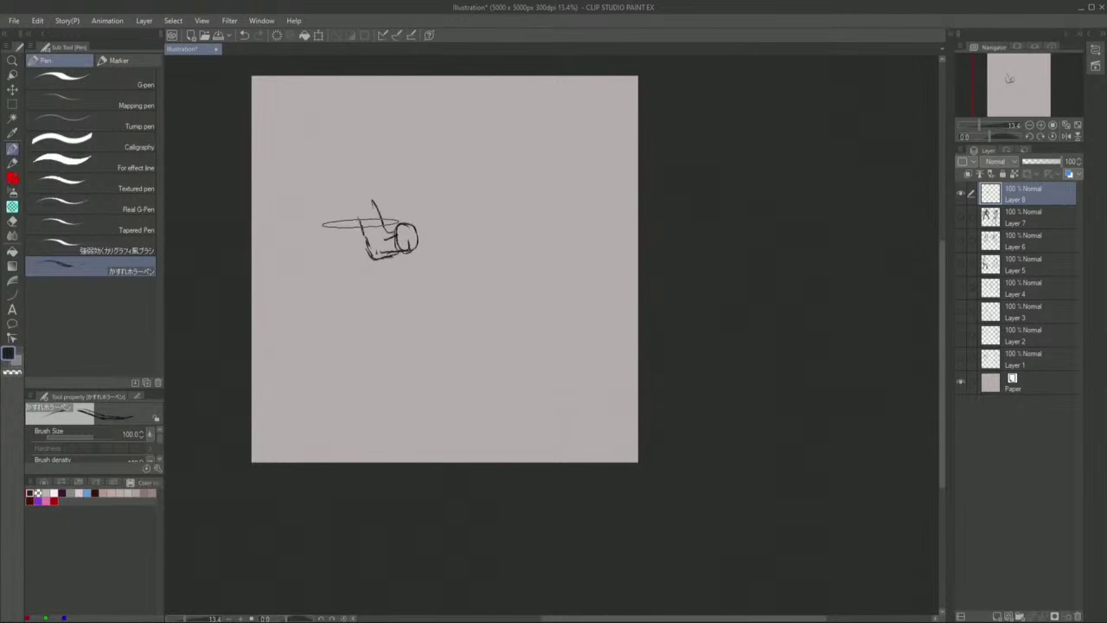
drag(361, 224, 353, 277)
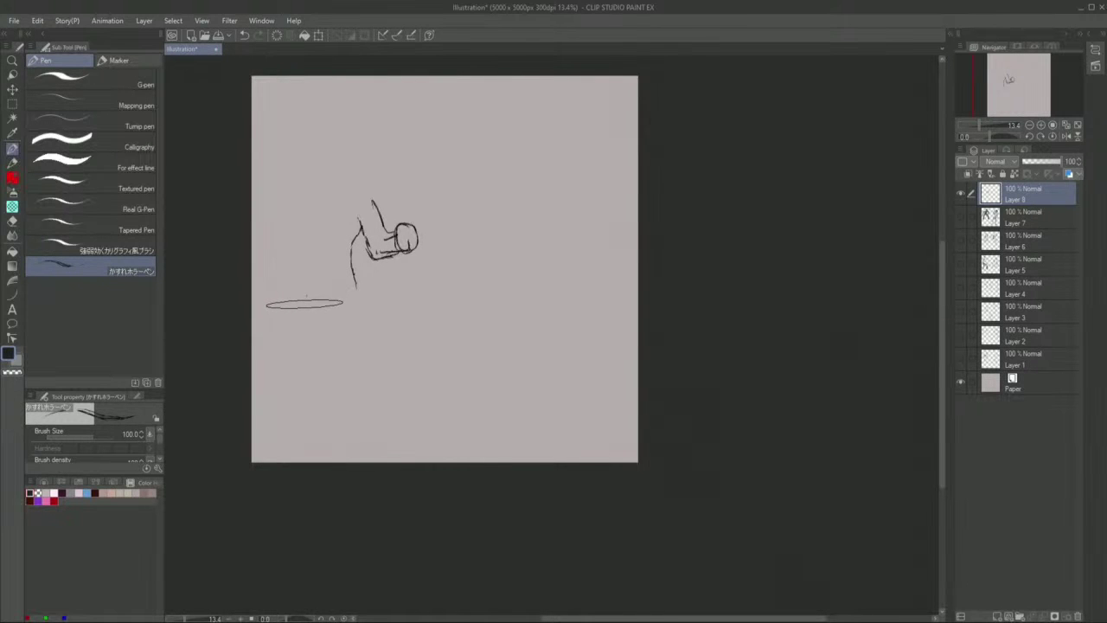
mouse_move(307, 305)
mouse_down()
mouse_move(302, 229)
mouse_move(328, 230)
mouse_move(326, 210)
mouse_move(312, 230)
mouse_move(289, 234)
mouse_move(295, 203)
mouse_up()
mouse_move(295, 255)
mouse_down()
mouse_move(279, 251)
mouse_move(281, 214)
mouse_move(288, 197)
mouse_move(317, 187)
mouse_up()
drag(302, 231, 294, 206)
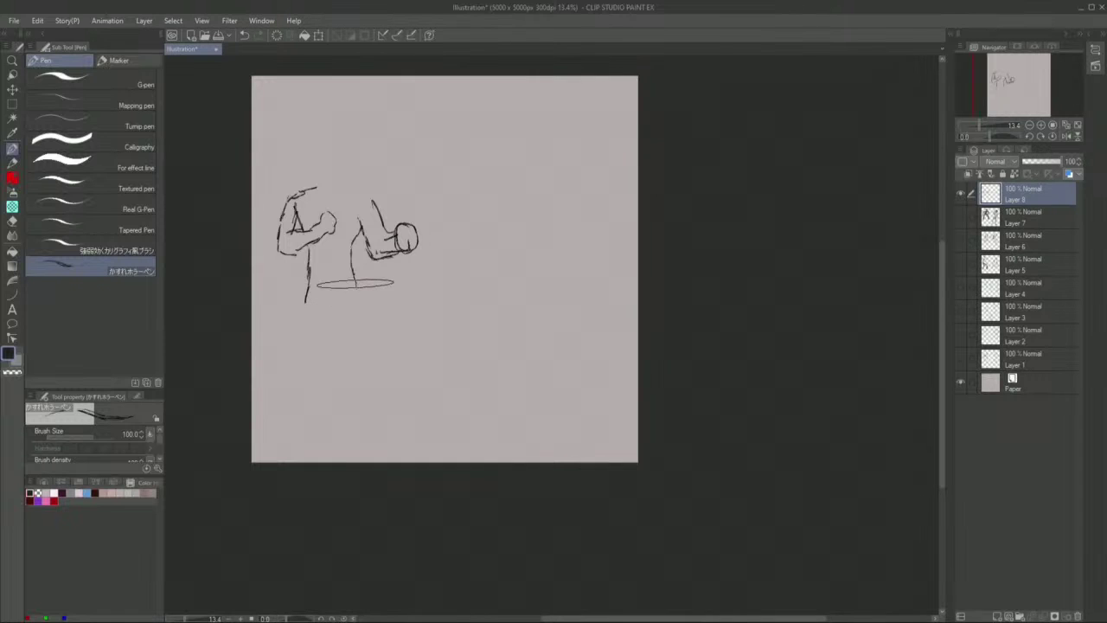
- Sketch the boxer's hips, spread legs and feet, and outline the neck and head
mouse_move(356, 287)
mouse_down()
mouse_move(369, 324)
mouse_move(381, 359)
mouse_move(347, 358)
mouse_move(343, 345)
mouse_move(351, 358)
mouse_move(358, 342)
mouse_move(390, 351)
mouse_move(348, 363)
mouse_move(357, 375)
mouse_move(325, 290)
mouse_move(321, 351)
mouse_move(316, 361)
mouse_move(316, 341)
mouse_move(300, 338)
mouse_move(296, 351)
mouse_move(308, 278)
mouse_move(295, 441)
mouse_move(279, 433)
mouse_move(292, 354)
mouse_up()
key(ctrl+z)
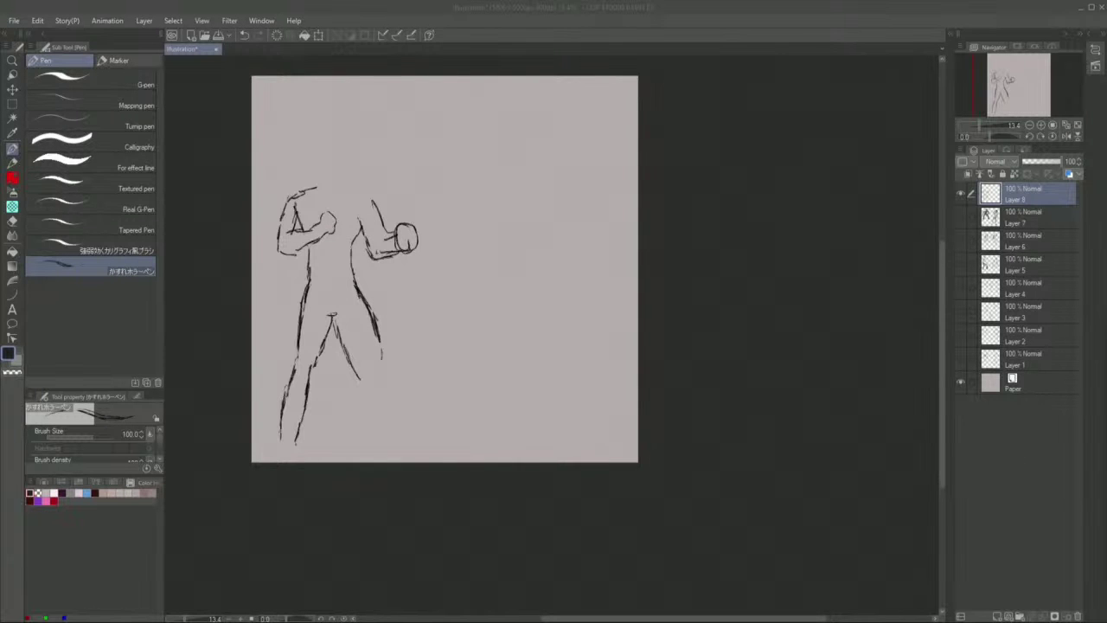
mouse_move(295, 441)
mouse_down()
mouse_move(308, 450)
mouse_move(281, 445)
mouse_up()
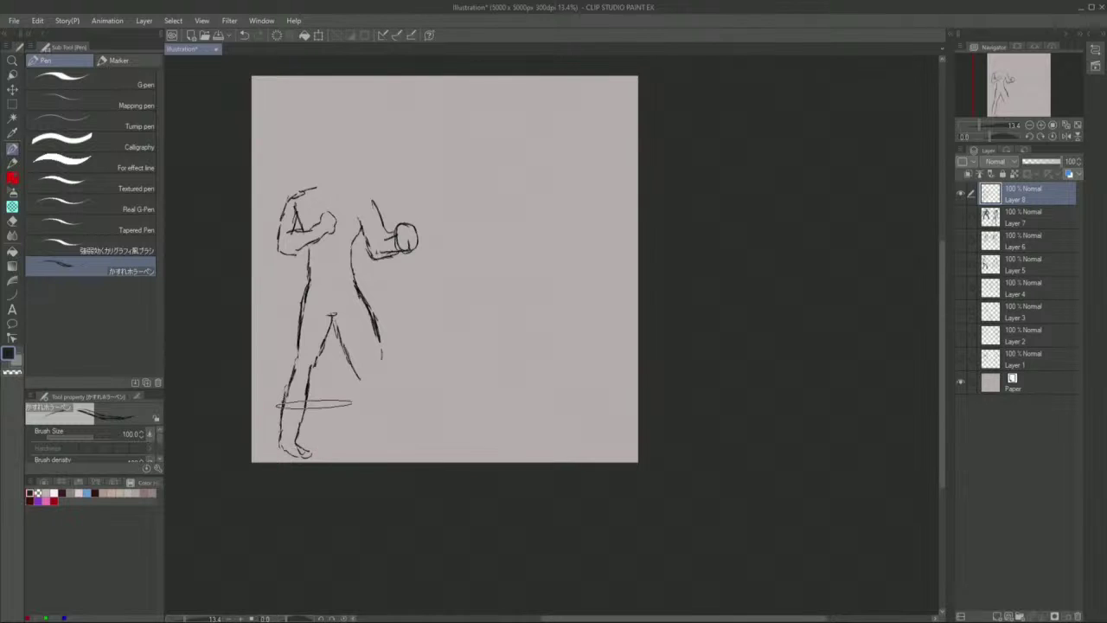
drag(353, 370, 351, 435)
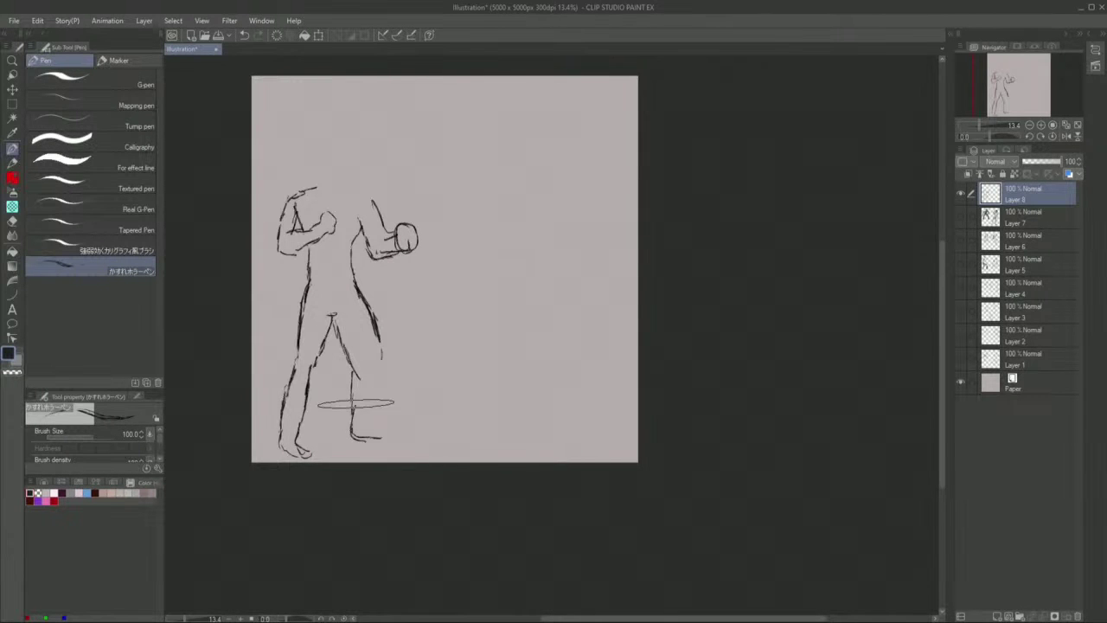
mouse_move(350, 435)
mouse_down()
mouse_move(392, 436)
mouse_move(373, 412)
mouse_up()
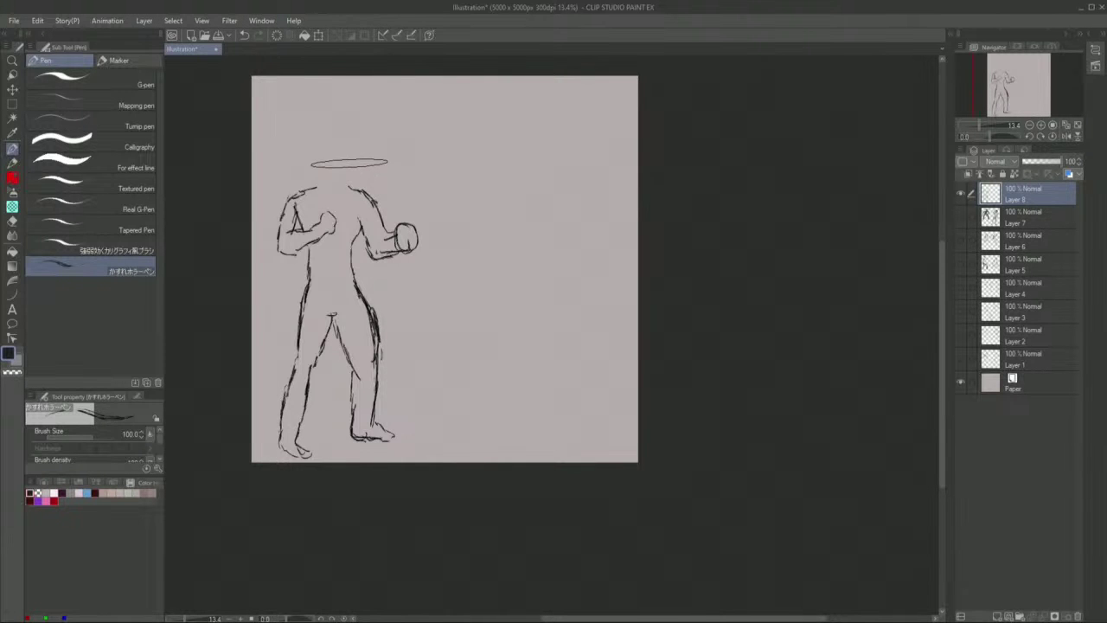
mouse_move(325, 178)
mouse_down()
mouse_move(325, 151)
mouse_move(350, 179)
mouse_up()
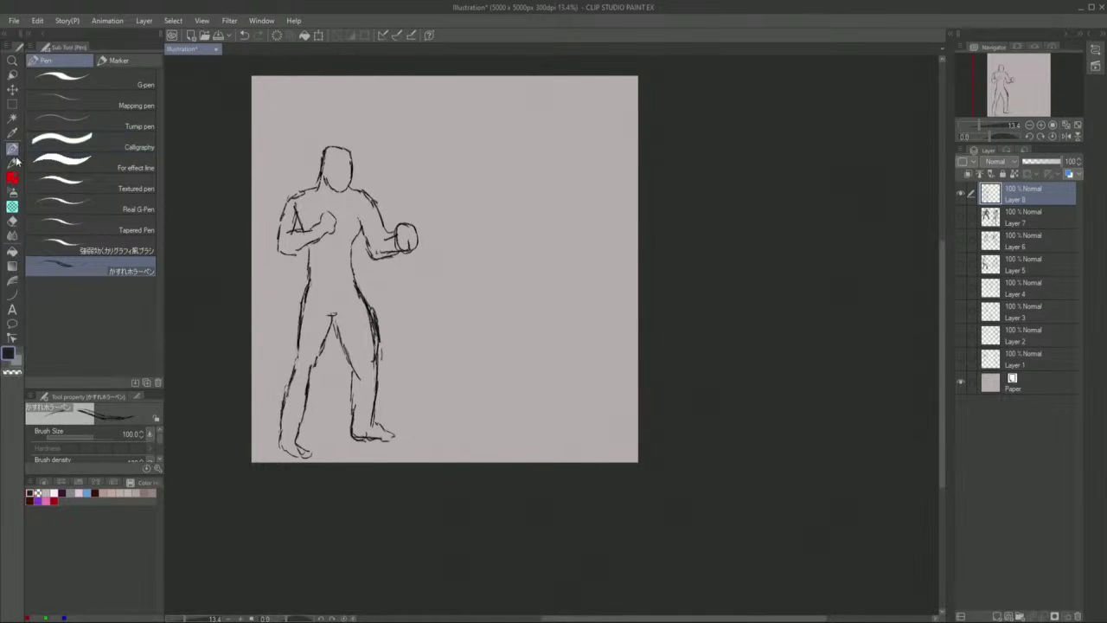
- Rework the boxer's right foot, enlarge the Hard eraser to 95.6, and erase the right shin and foot lines
mouse_move(363, 422)
mouse_down()
mouse_move(352, 360)
mouse_move(372, 396)
mouse_move(366, 434)
mouse_move(394, 446)
mouse_move(373, 418)
mouse_up()
click(12, 220)
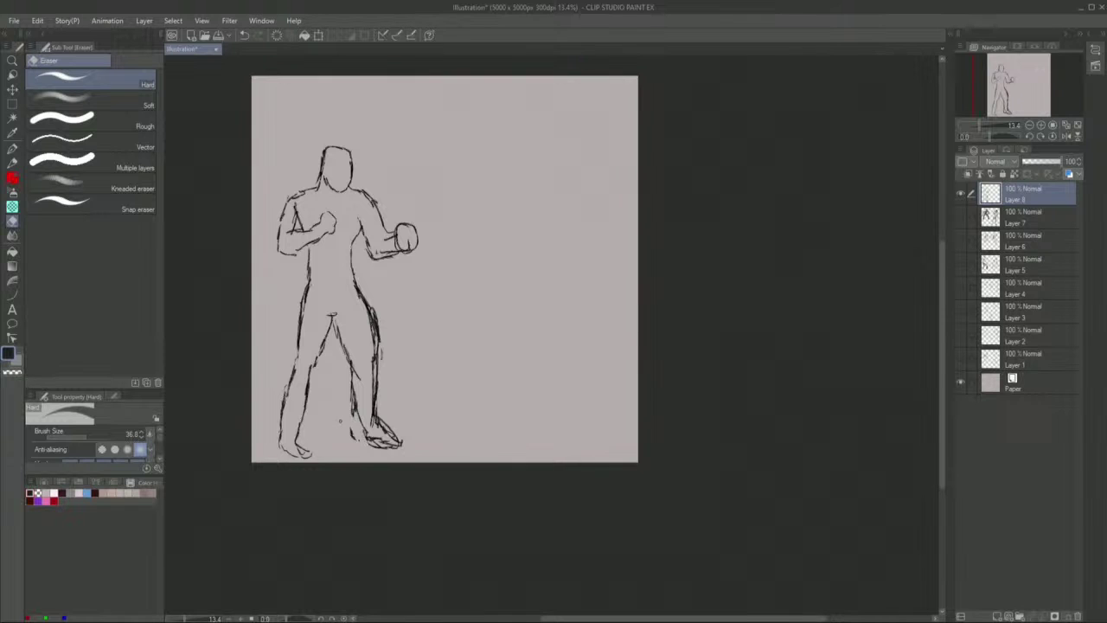
click(97, 437)
click(12, 162)
click(12, 148)
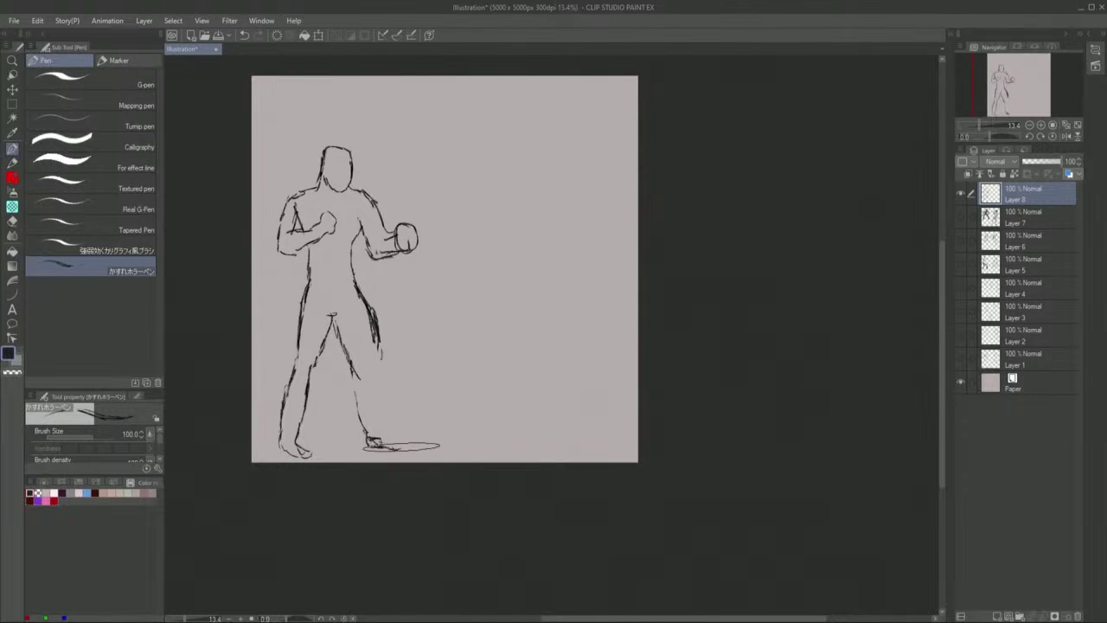
- Redraw the right lower leg and foot with the pen, and replace the left foot with a new outline
drag(384, 406, 385, 434)
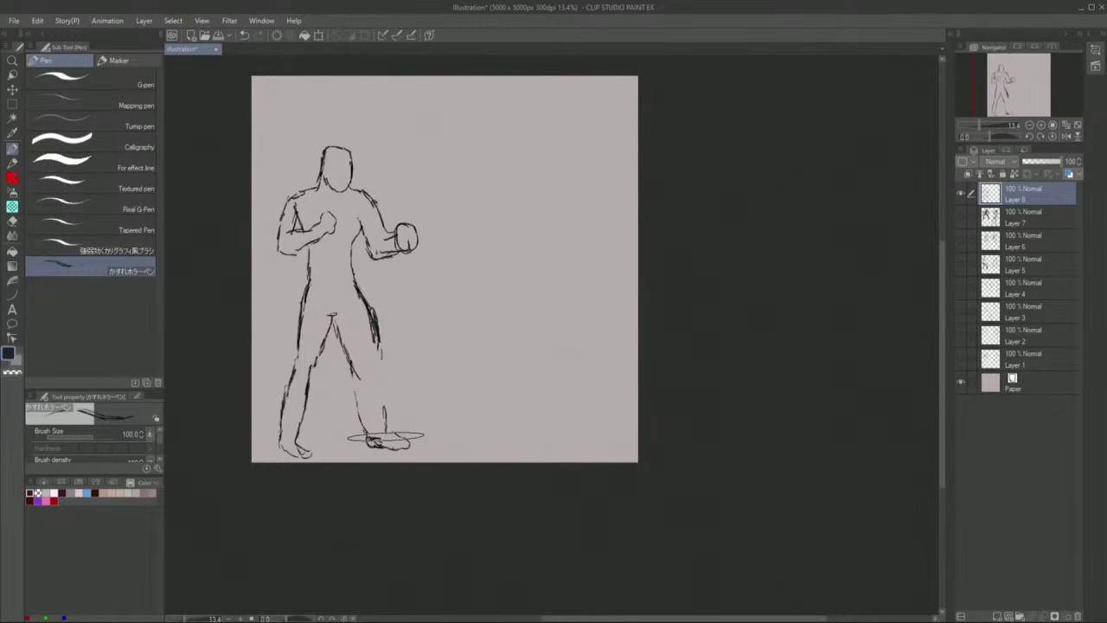
drag(384, 385, 389, 424)
mouse_move(379, 351)
mouse_down()
mouse_move(387, 428)
mouse_move(371, 437)
mouse_up()
drag(360, 391, 370, 432)
drag(355, 377, 364, 417)
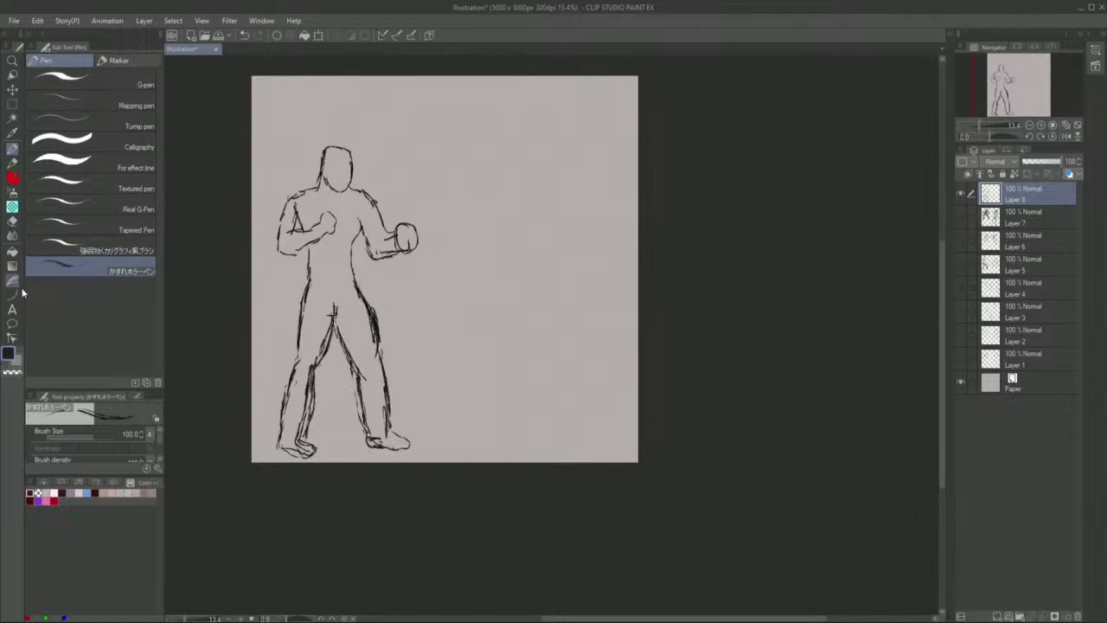
click(11, 221)
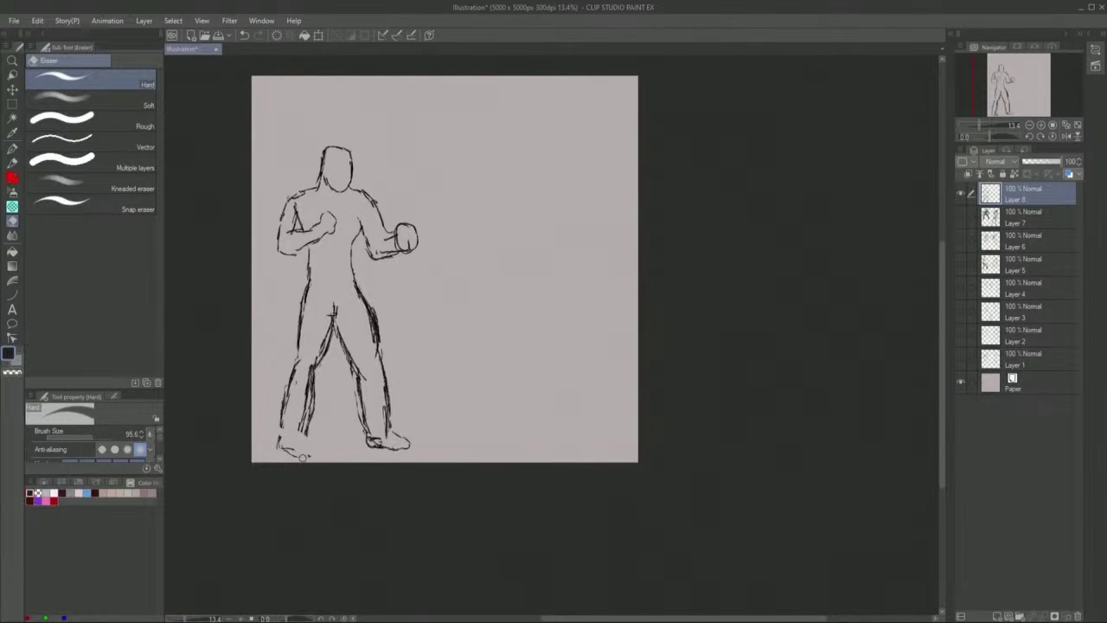
click(10, 149)
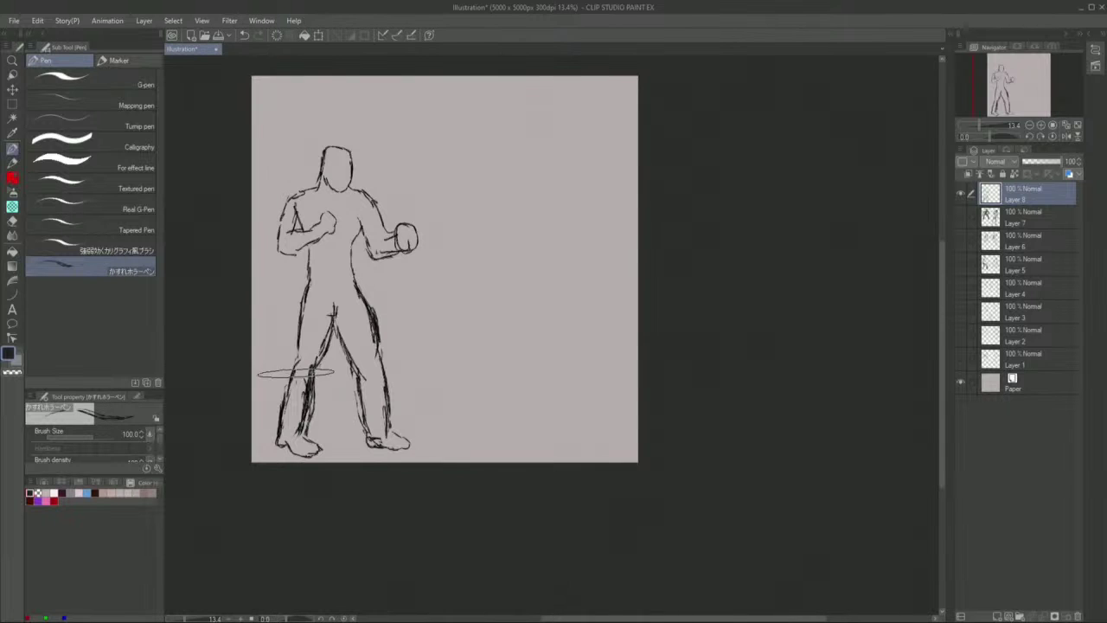
- Select the whole boxer with a rectangular marquee, move it slightly up and to the right, and clear the selection
click(12, 104)
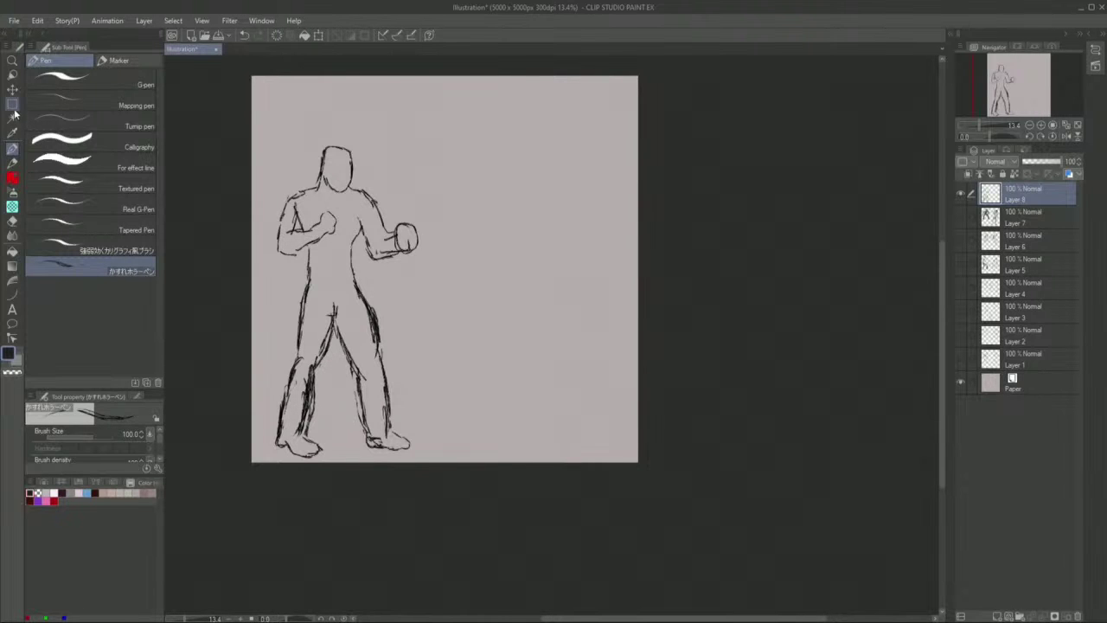
drag(261, 110, 464, 482)
key(ctrl+t)
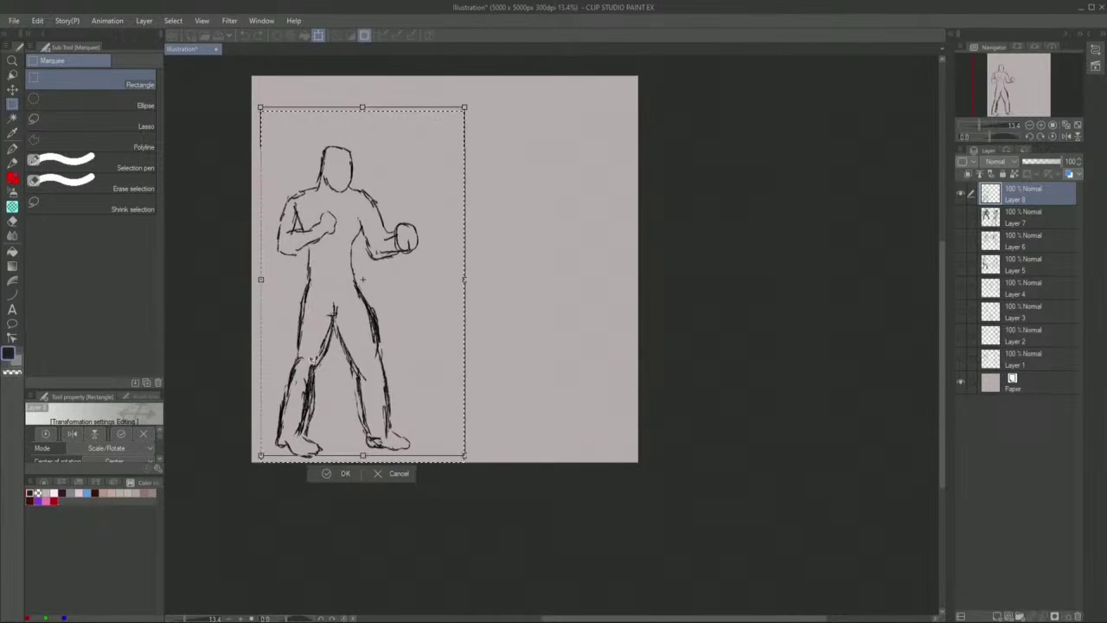
drag(314, 371, 321, 345)
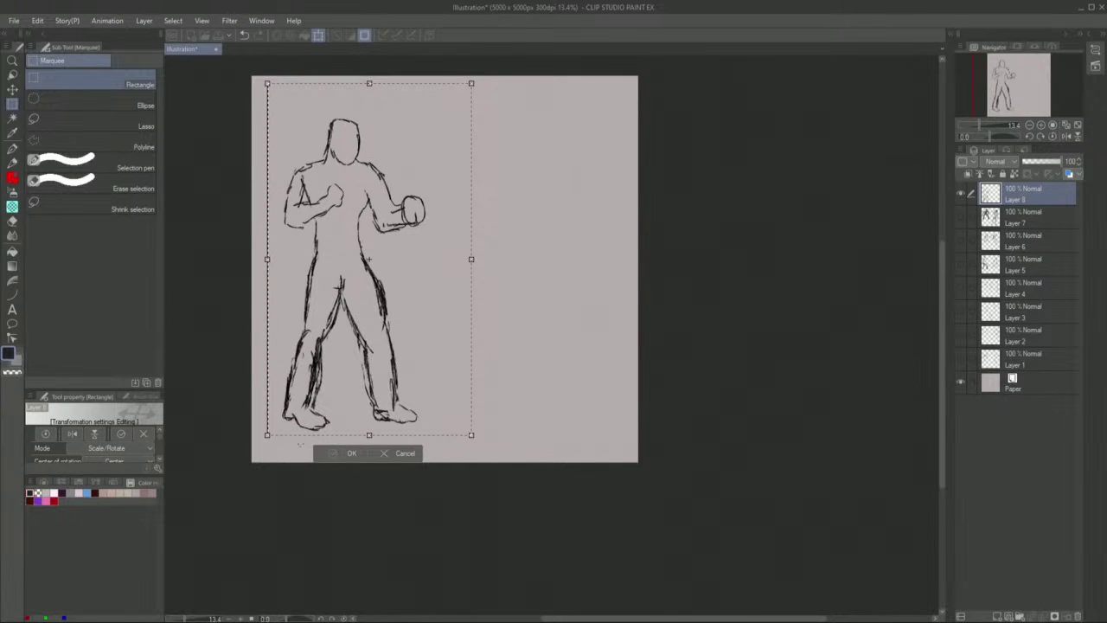
key(Return)
click(264, 453)
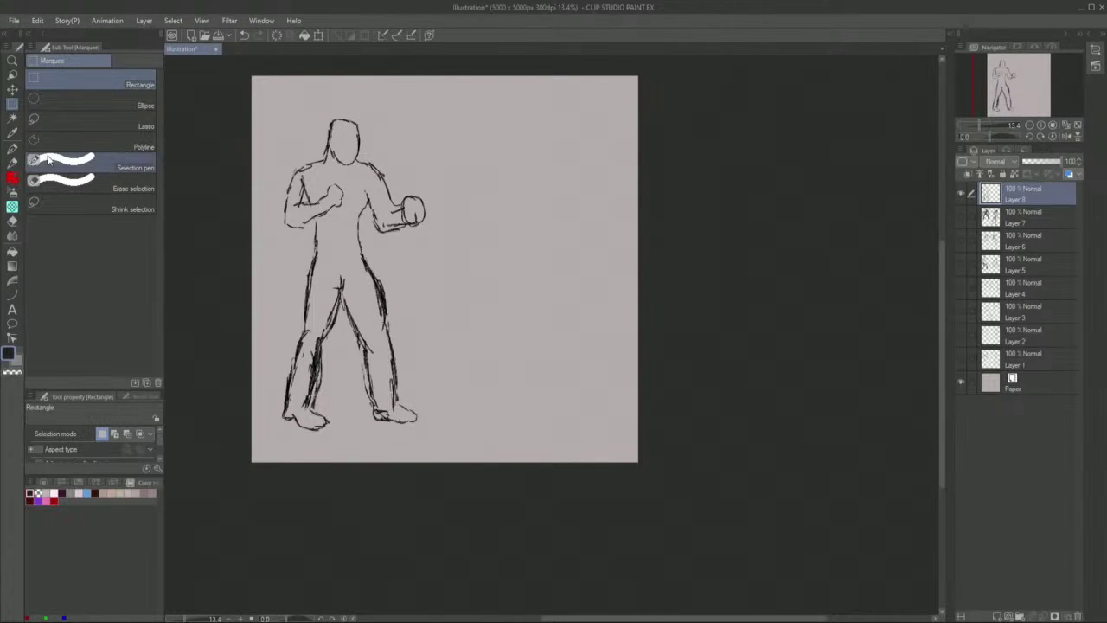
- Erase the left foot and redraw it pointing forward, and add detail to the right foot, face and fists
key(e)
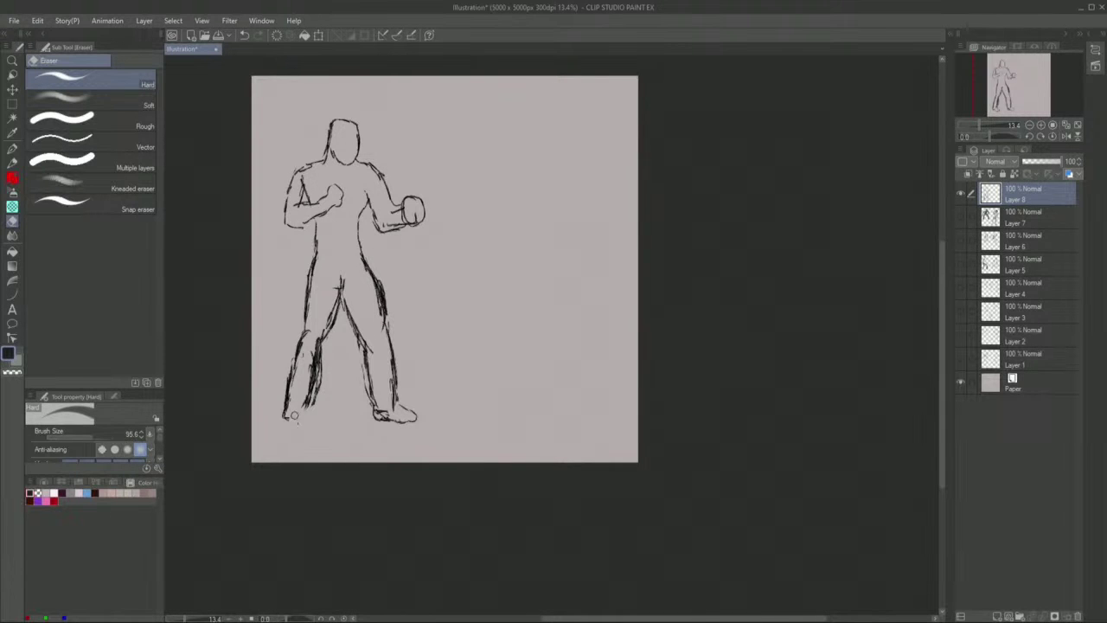
click(12, 148)
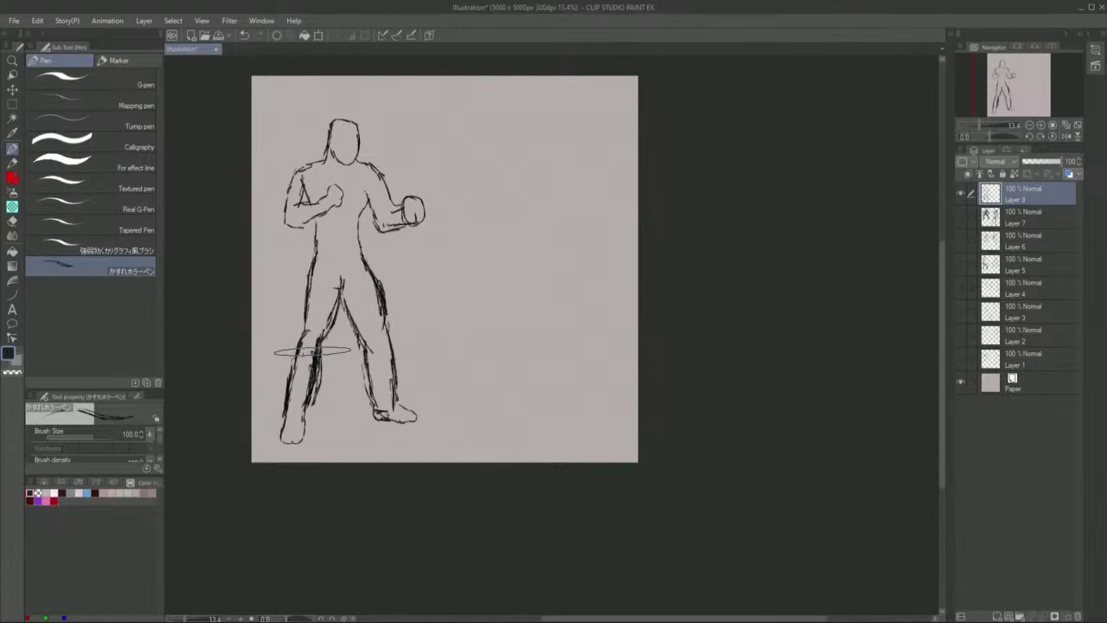
drag(306, 325, 290, 370)
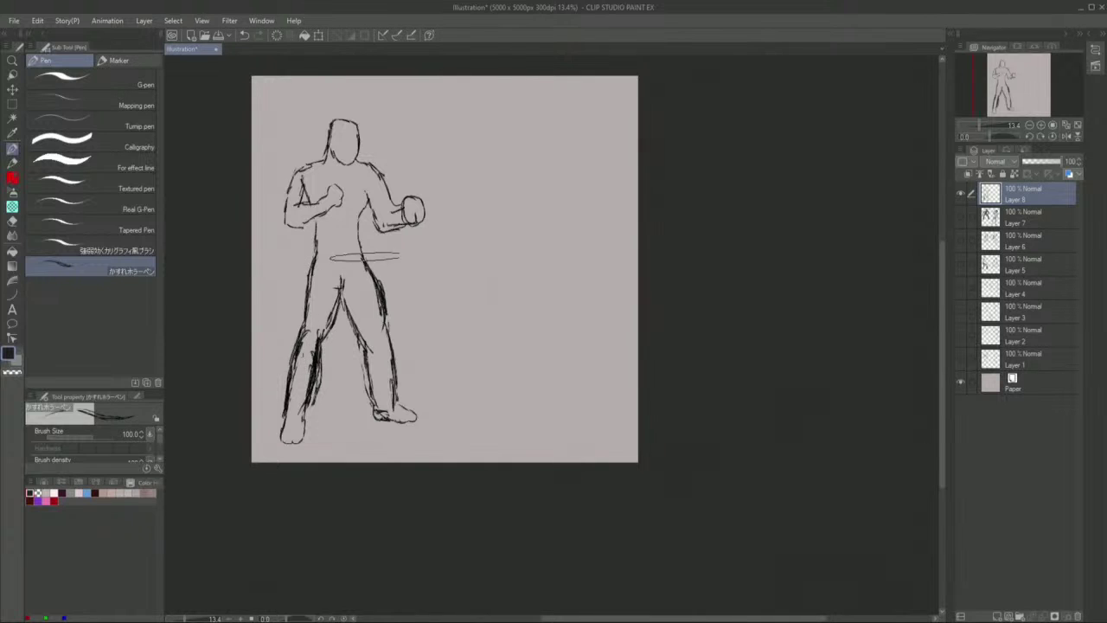
drag(393, 404, 416, 422)
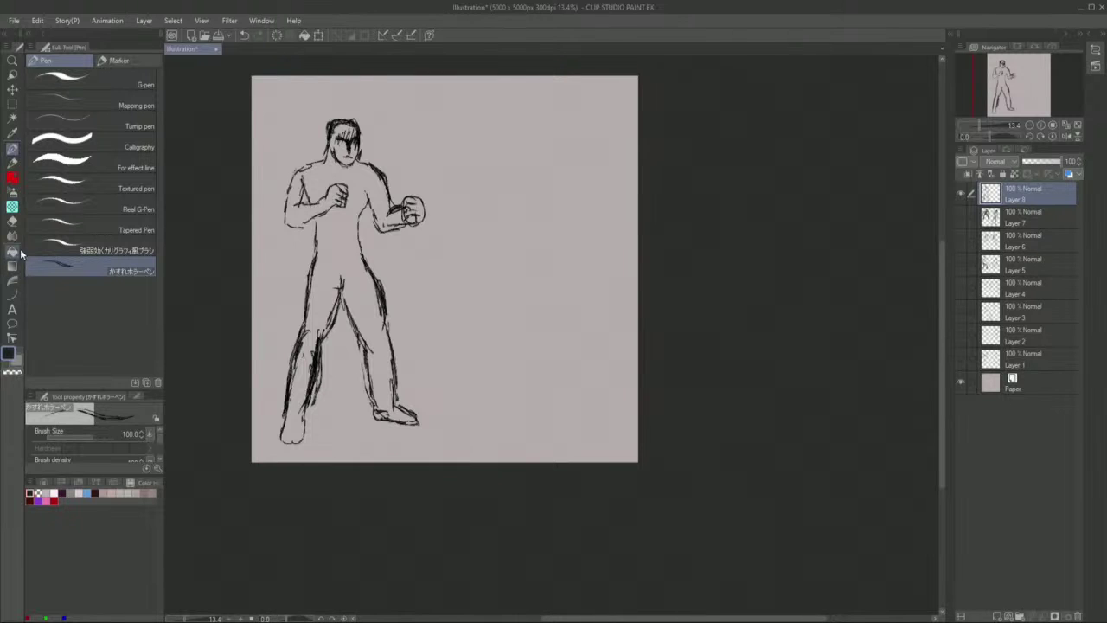
- Fade the face with the Soft eraser, redraw its features and ear in pen, and hatch the torso
click(12, 221)
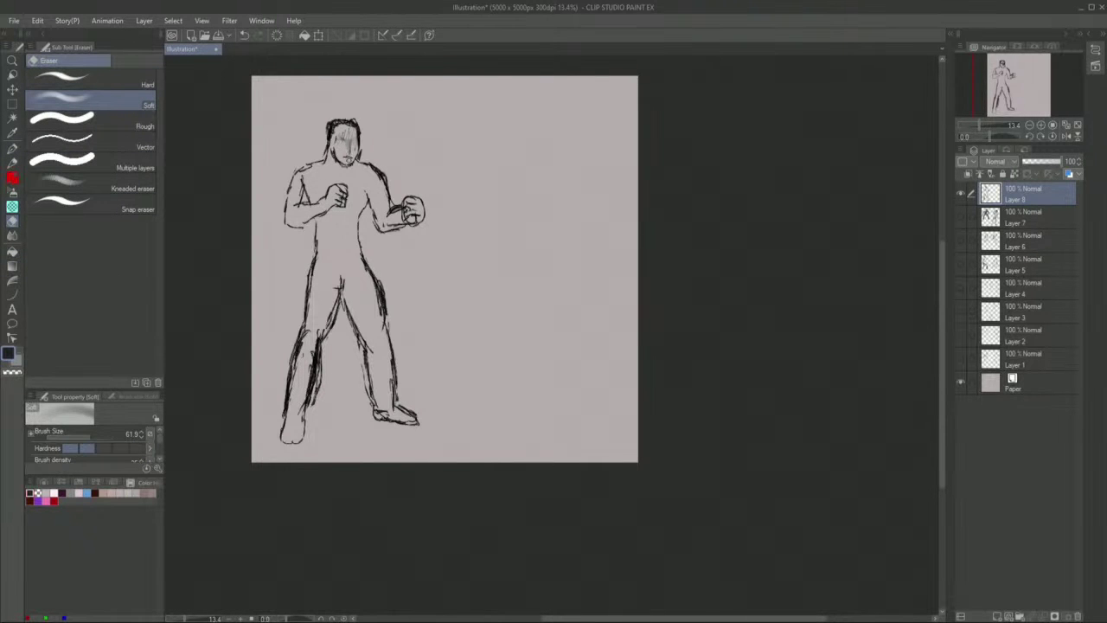
click(12, 134)
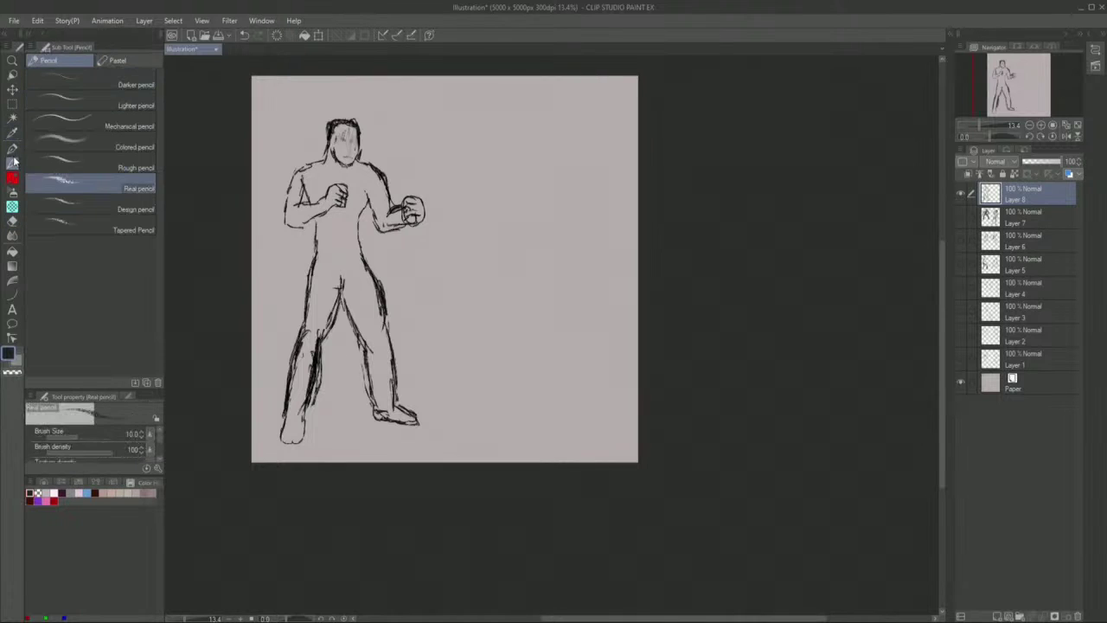
click(19, 152)
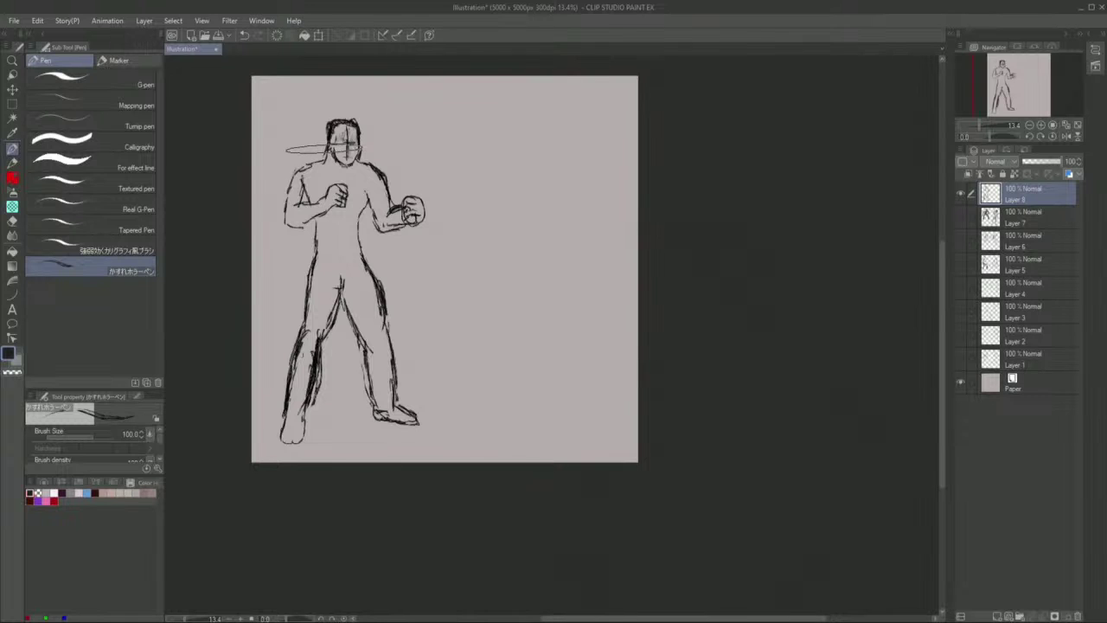
mouse_move(324, 141)
mouse_down()
mouse_move(325, 116)
mouse_move(336, 143)
mouse_up()
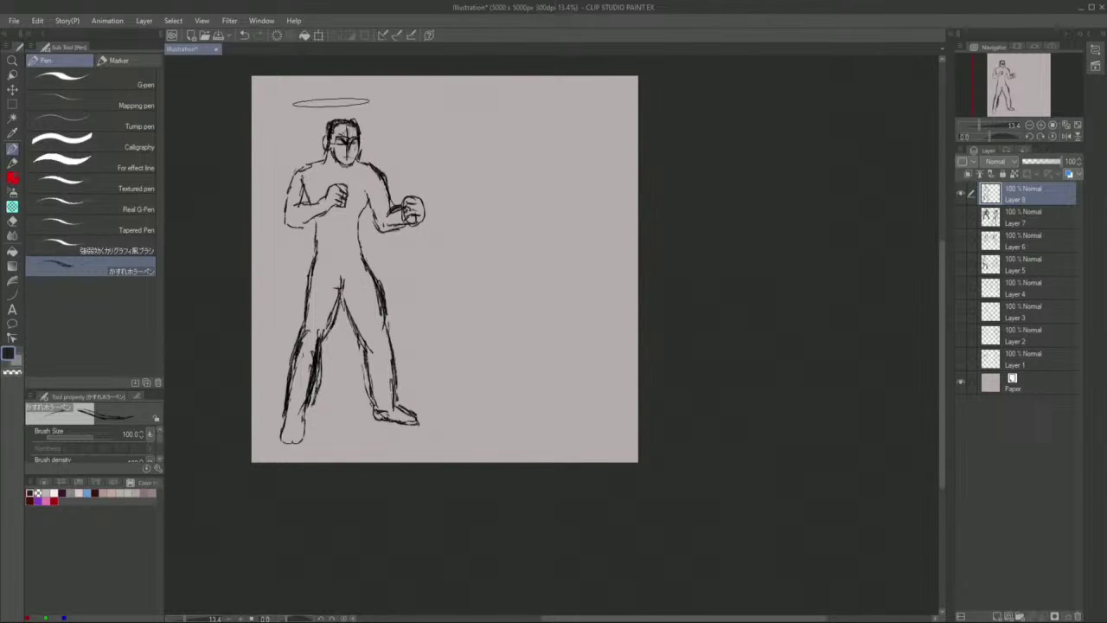
drag(330, 102, 344, 143)
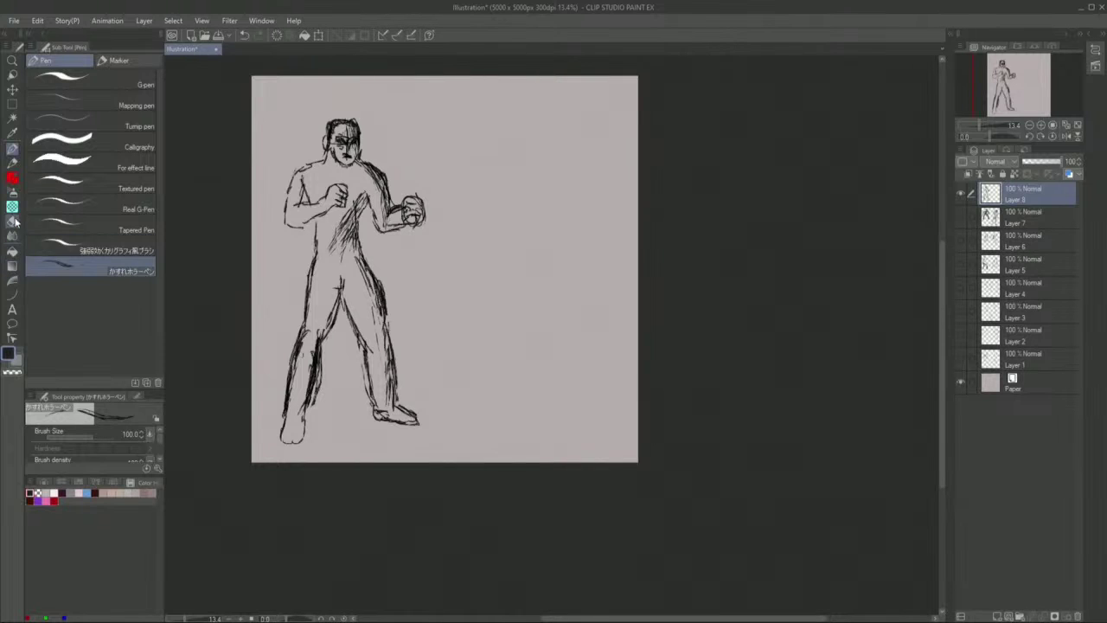
- Lighten the left calf's dark hatching with the Soft eraser, and hatch the torso and upper thighs in pen
click(13, 220)
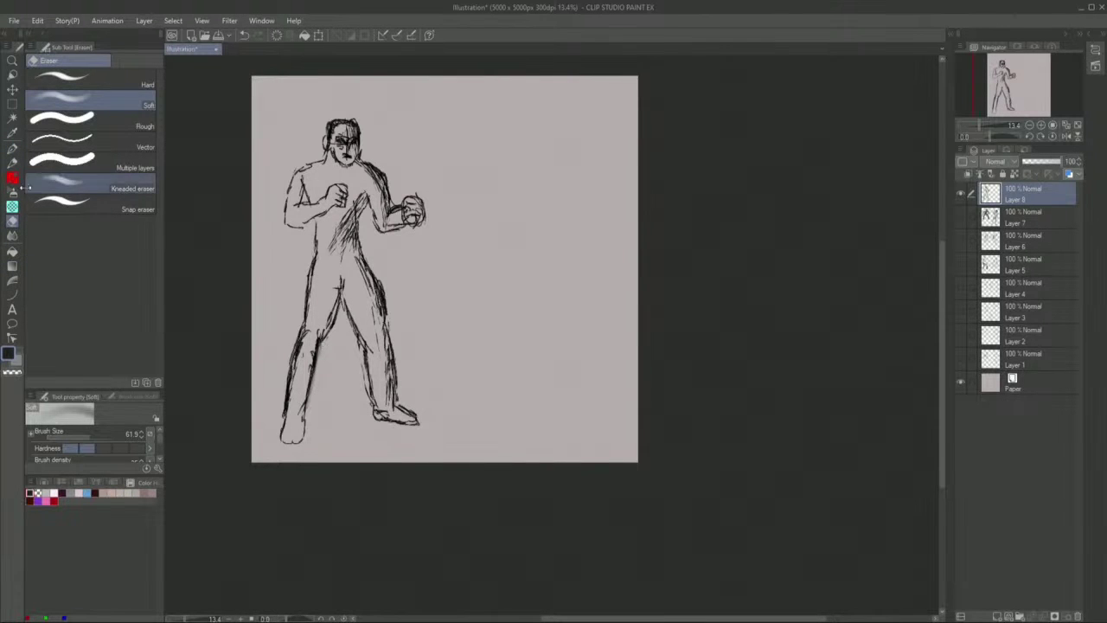
click(13, 148)
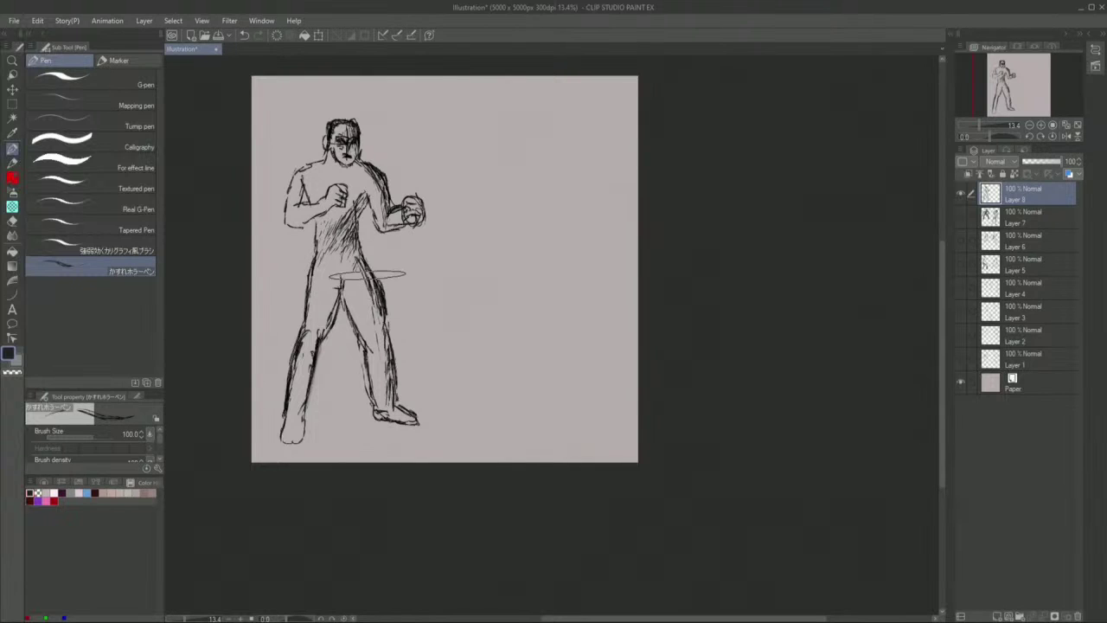
mouse_move(374, 294)
mouse_down()
mouse_move(344, 228)
mouse_move(360, 263)
mouse_move(355, 329)
mouse_move(373, 339)
mouse_move(380, 308)
mouse_move(387, 339)
mouse_move(337, 284)
mouse_up()
mouse_move(322, 337)
mouse_down()
mouse_move(338, 285)
mouse_move(330, 296)
mouse_up()
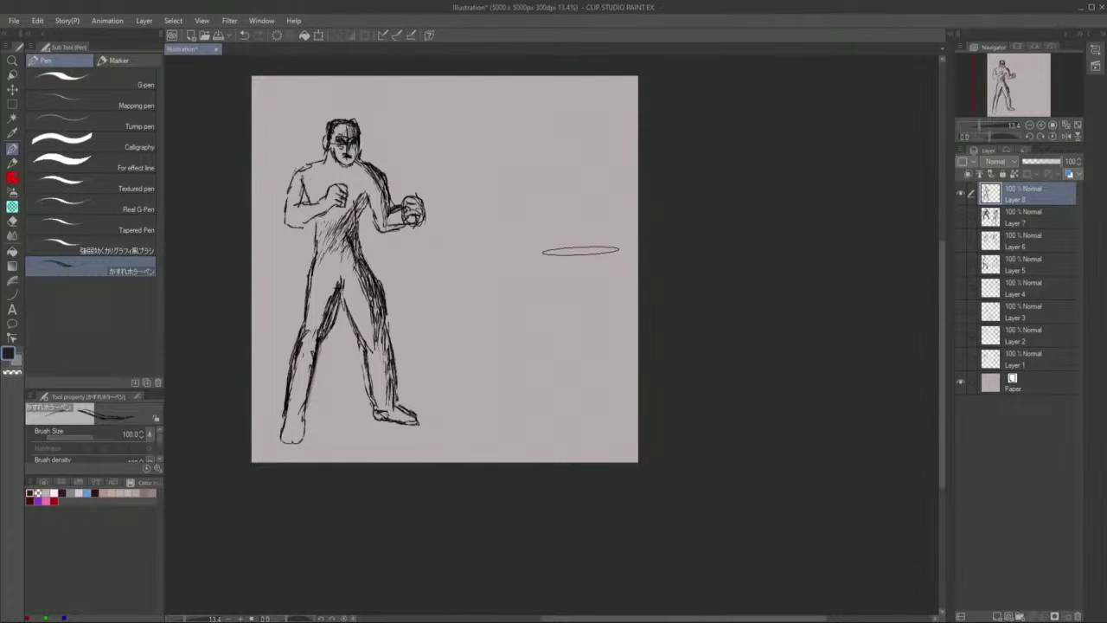
- Sketch a seated figure's legs and feet in pen beside the boxer, with one thigh level and the other leg angled down
mouse_move(582, 249)
mouse_down()
mouse_move(586, 275)
mouse_move(556, 308)
mouse_move(586, 273)
mouse_up()
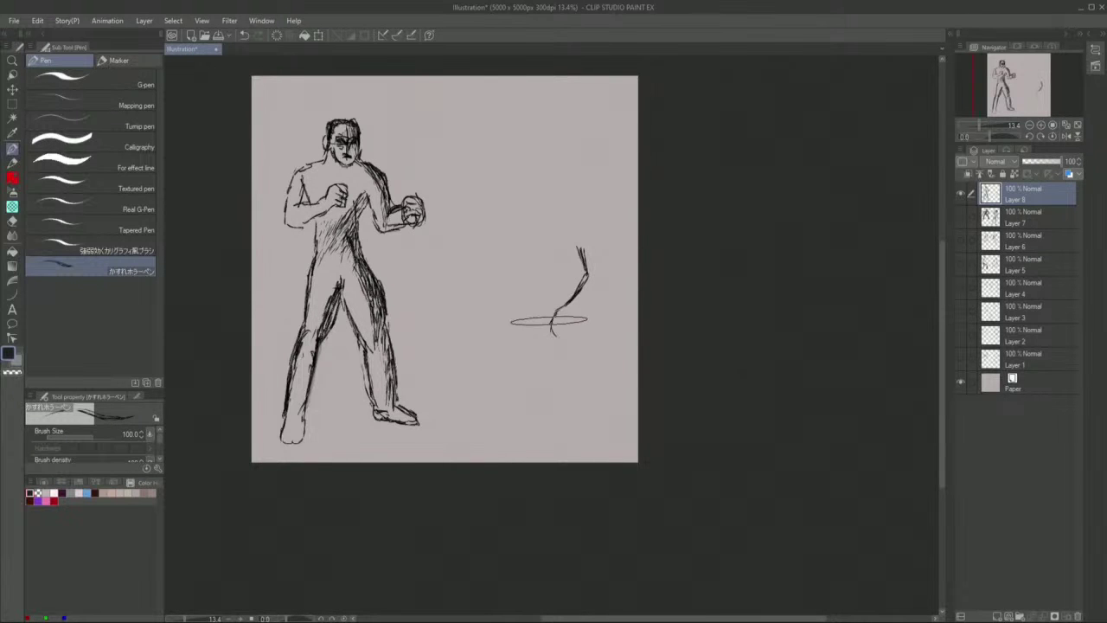
mouse_move(561, 311)
mouse_down()
mouse_move(554, 339)
mouse_move(575, 380)
mouse_move(553, 411)
mouse_move(558, 385)
mouse_move(549, 409)
mouse_move(563, 387)
mouse_up()
drag(536, 341, 552, 372)
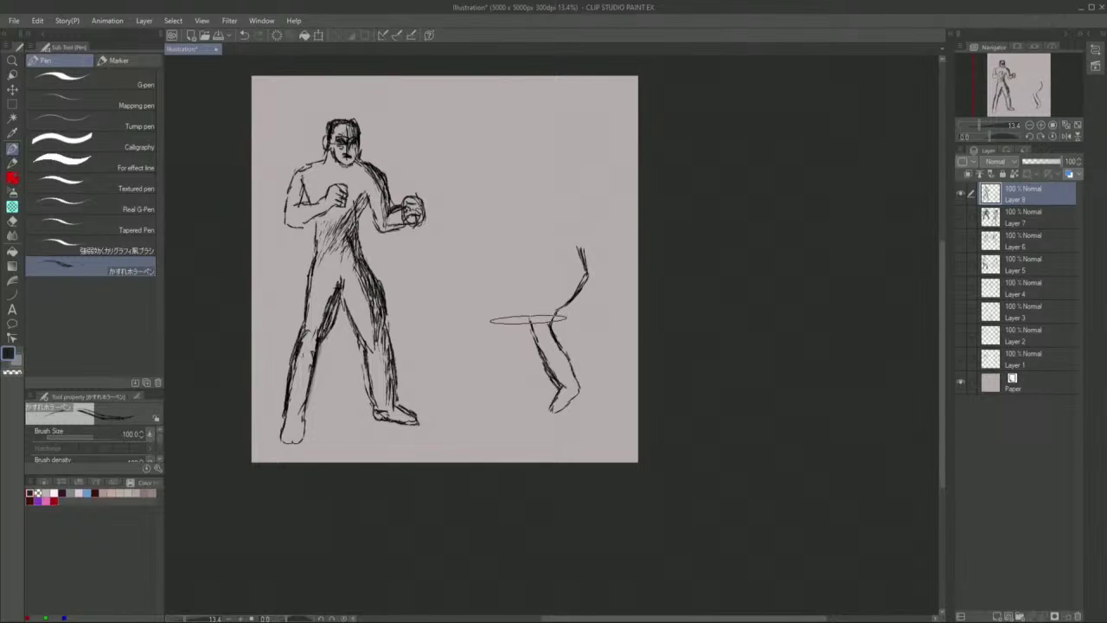
drag(530, 313, 562, 258)
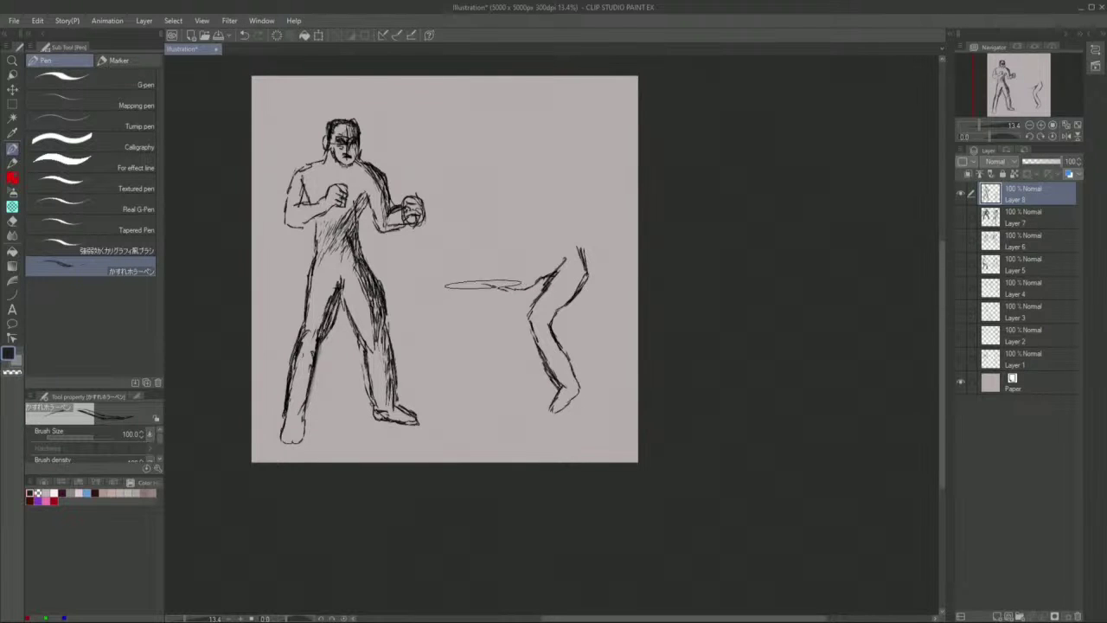
mouse_move(515, 286)
mouse_down()
mouse_move(480, 294)
mouse_move(486, 363)
mouse_move(461, 393)
mouse_move(457, 371)
mouse_move(472, 353)
mouse_move(467, 268)
mouse_move(566, 253)
mouse_up()
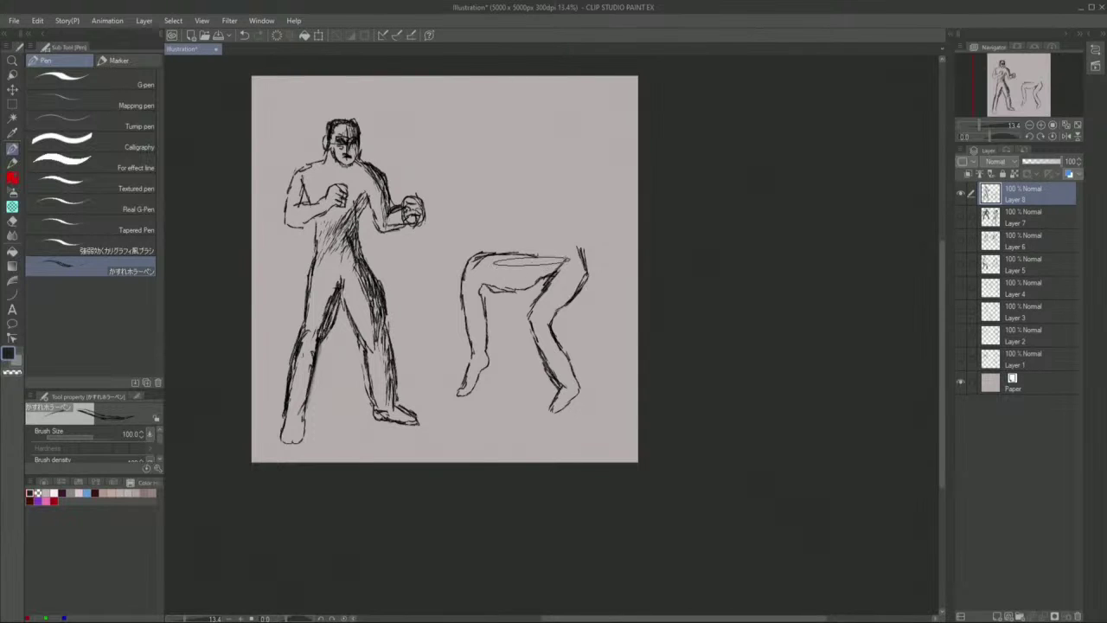
mouse_move(520, 260)
mouse_down()
mouse_move(570, 253)
mouse_move(529, 256)
mouse_up()
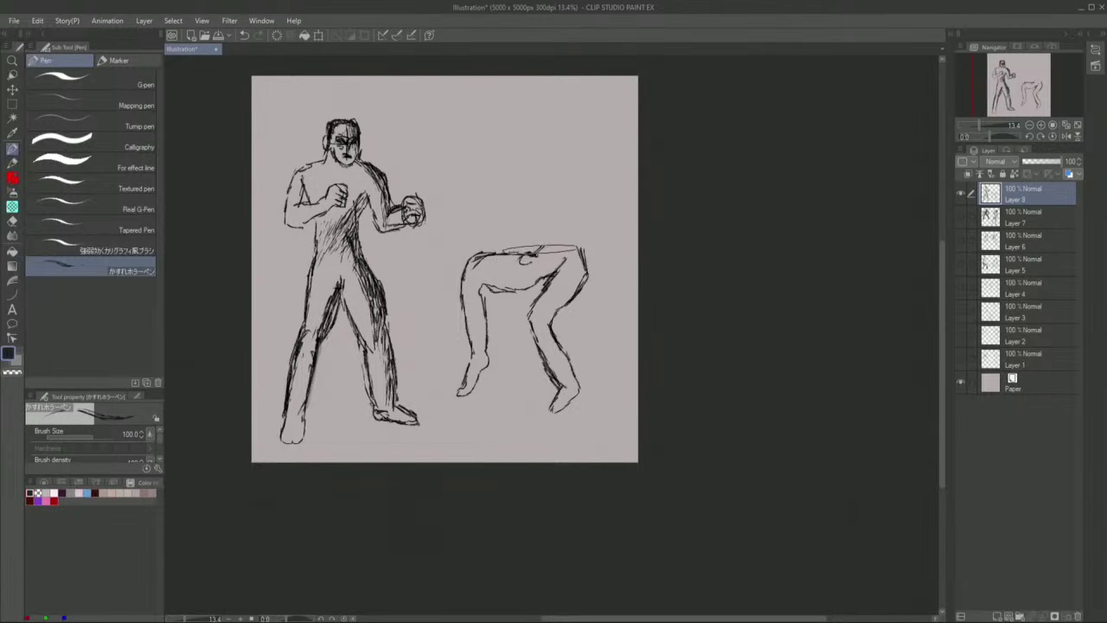
- Sketch the seated figure's torso, oval head and both arms, with the hands resting on the raised thigh
mouse_move(567, 219)
mouse_down()
mouse_move(585, 171)
mouse_move(595, 181)
mouse_move(582, 236)
mouse_up()
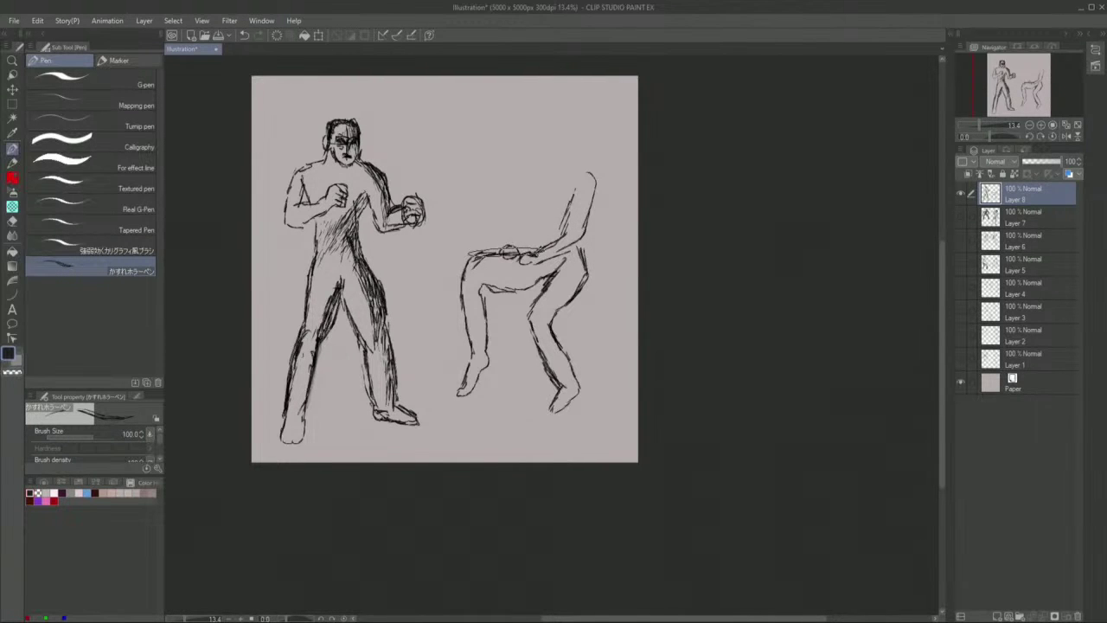
drag(510, 248, 533, 210)
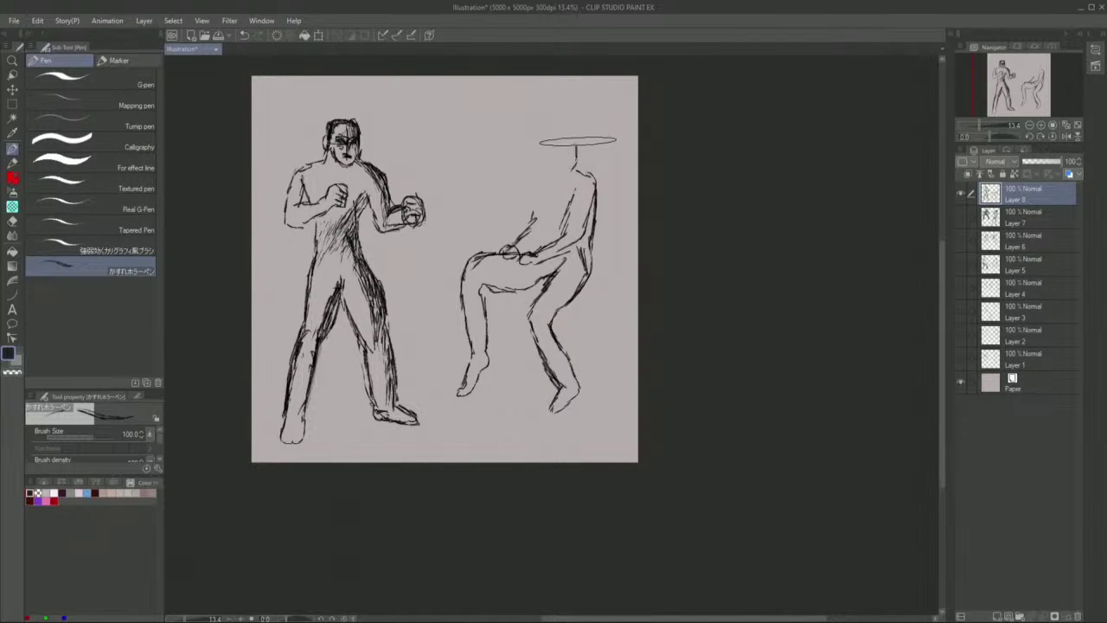
drag(560, 176, 551, 135)
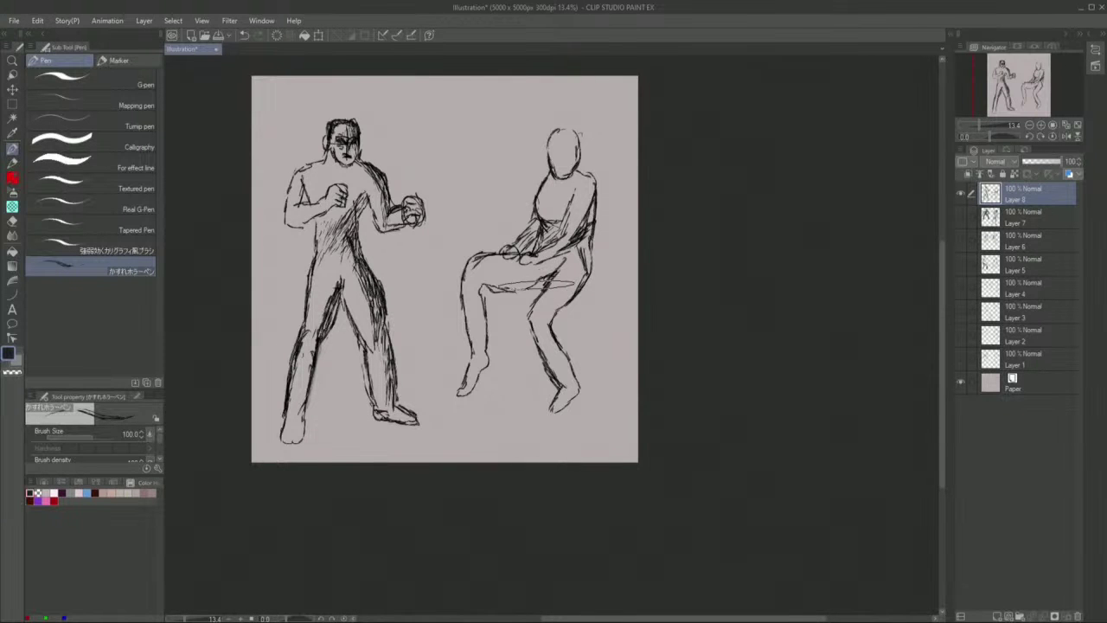
- Draw the stool's upright legs and lower crossbar beneath the seated figure
drag(521, 292, 516, 406)
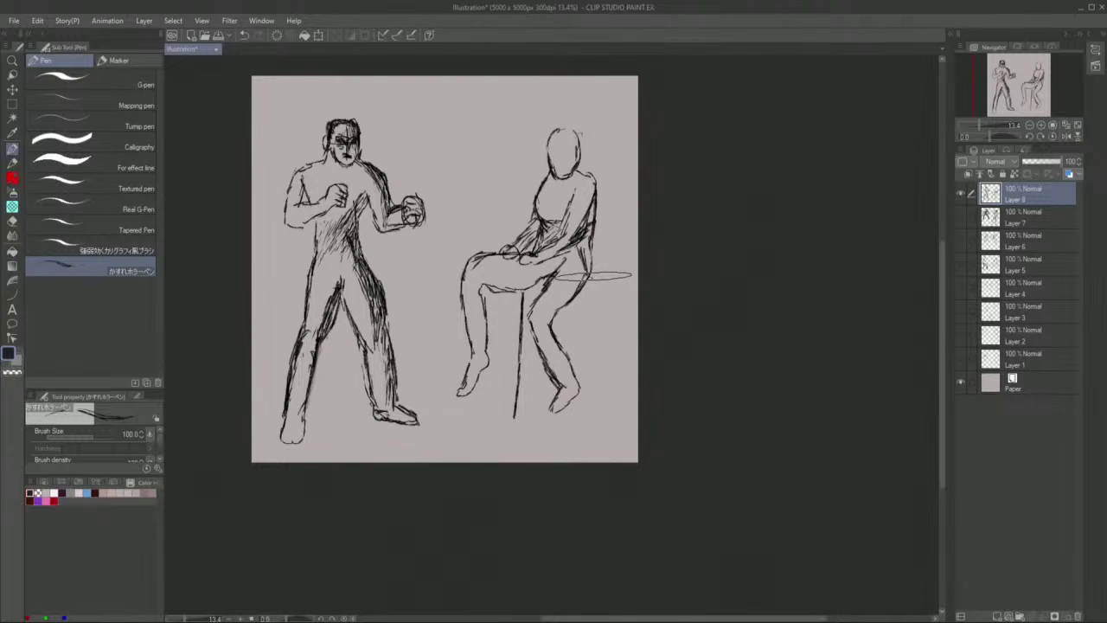
drag(593, 277, 592, 343)
drag(594, 305, 585, 400)
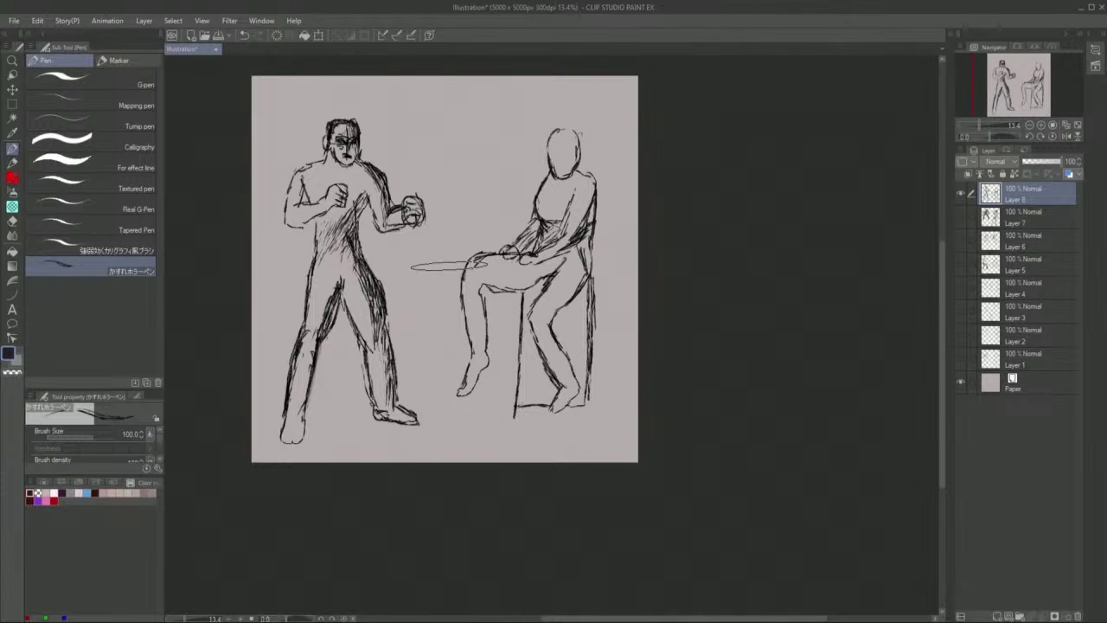
- Lasso the seated figure's supporting leg, enlarge and slightly rotate it so the foot sits lower, and clear the selection
click(12, 103)
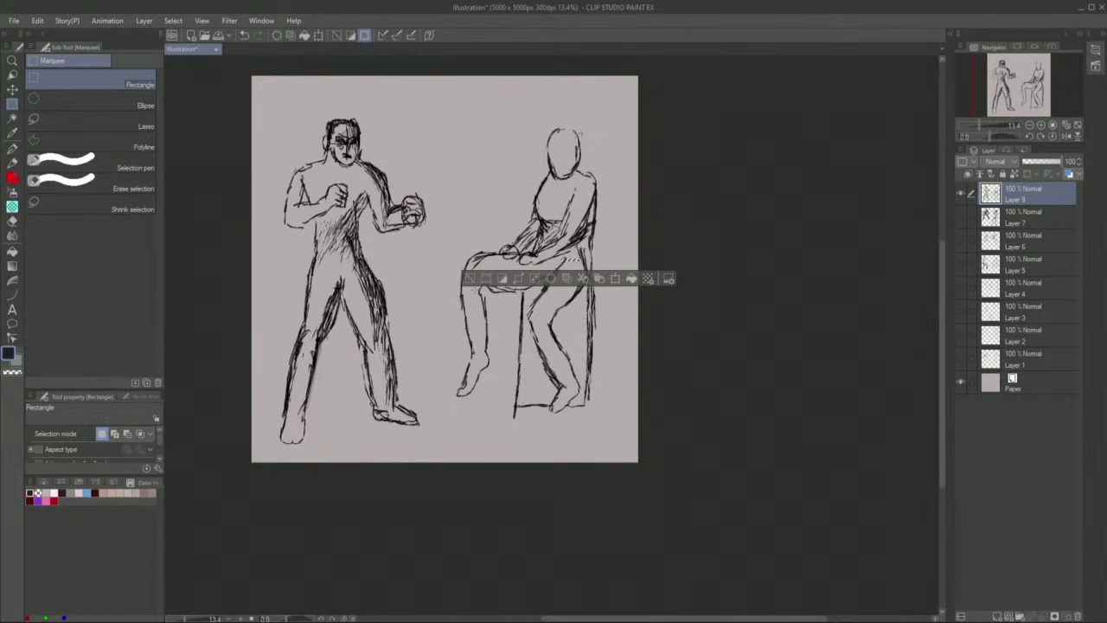
click(39, 110)
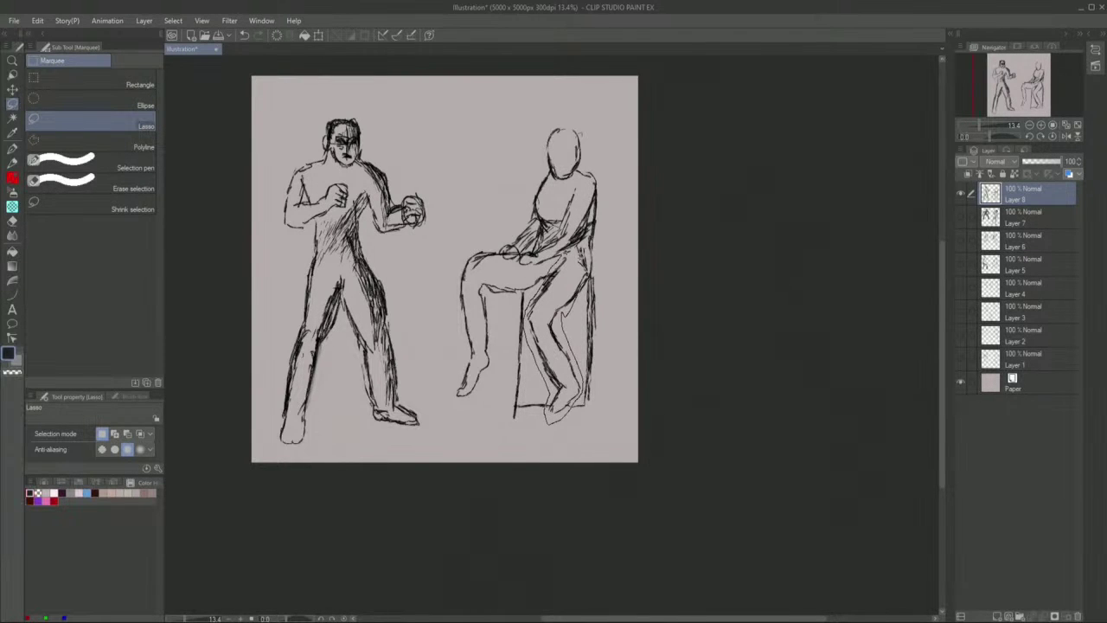
drag(568, 252, 584, 262)
click(600, 442)
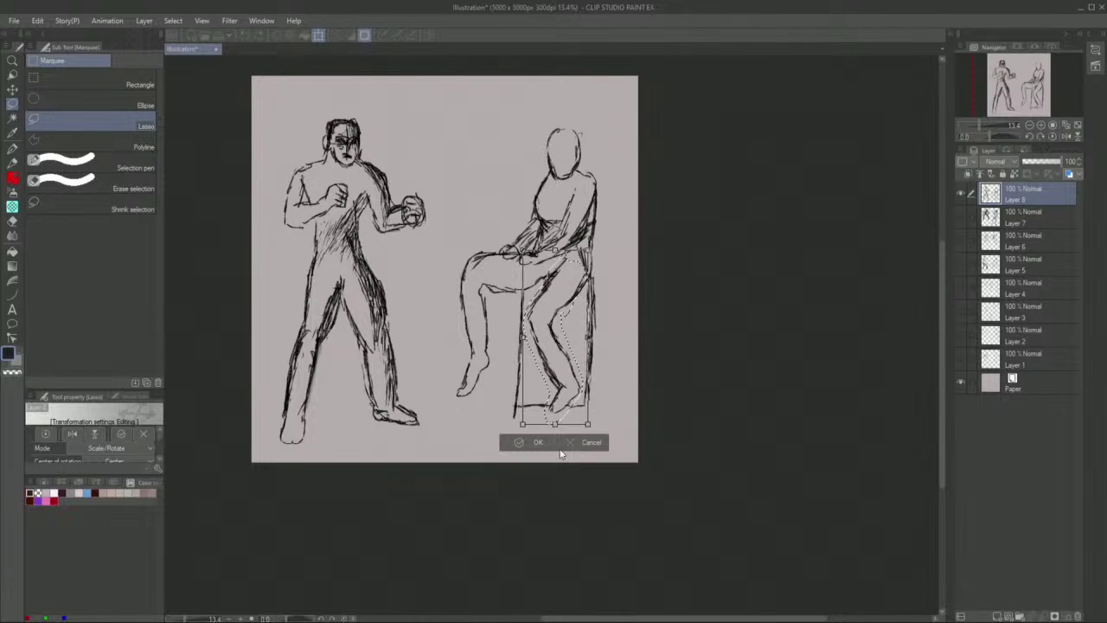
mouse_move(588, 425)
mouse_down()
mouse_move(611, 448)
mouse_move(609, 439)
mouse_up()
drag(503, 430, 510, 435)
drag(564, 344, 559, 342)
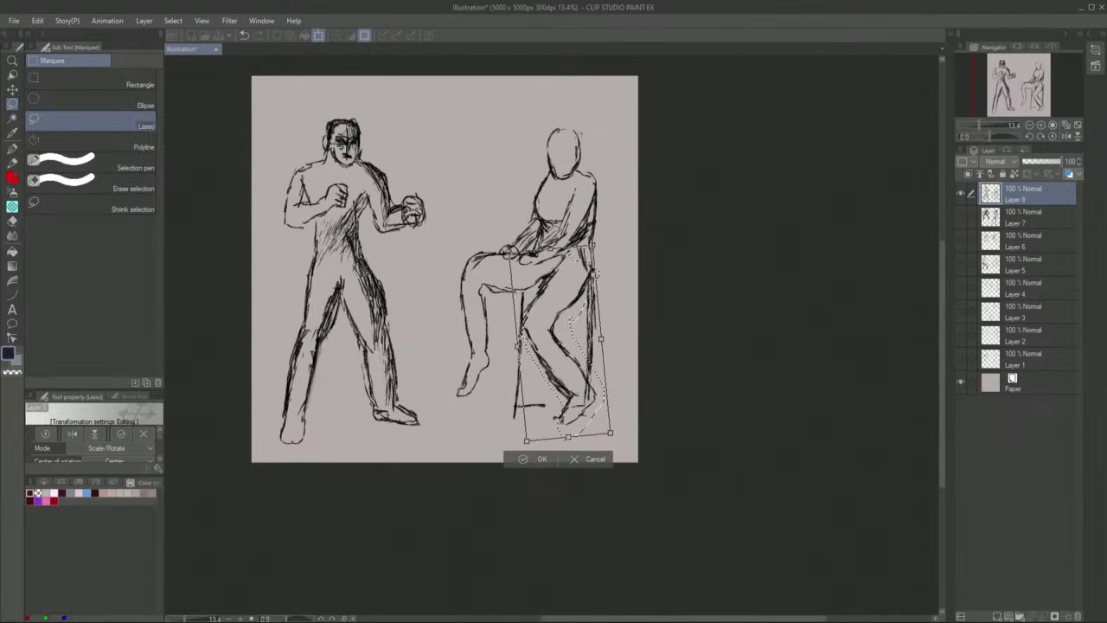
click(538, 458)
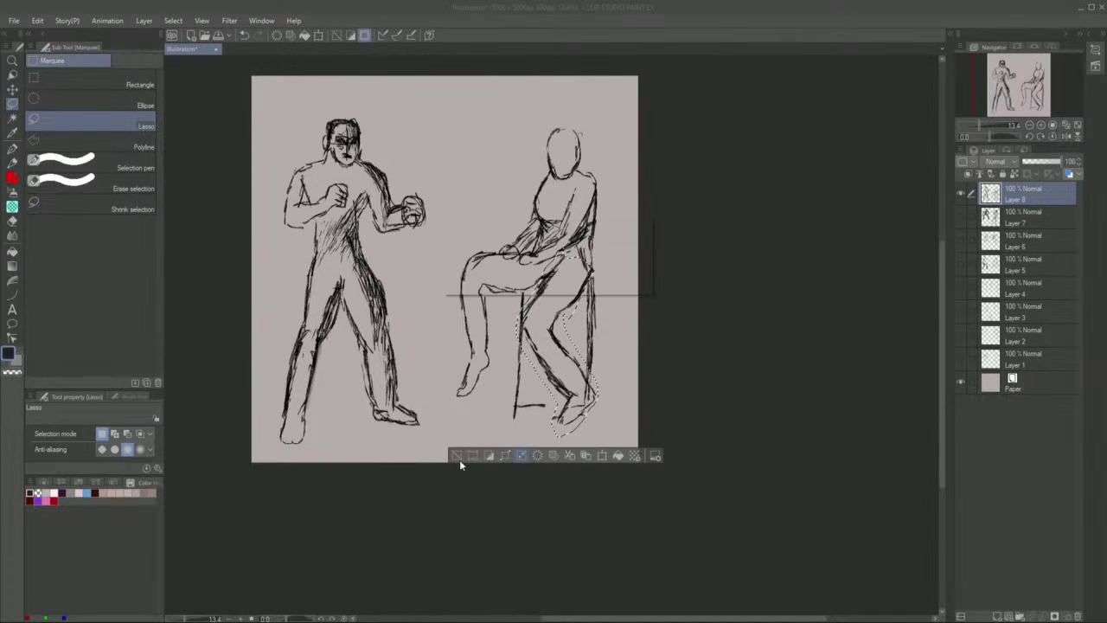
click(488, 455)
click(600, 248)
key(ctrl+d)
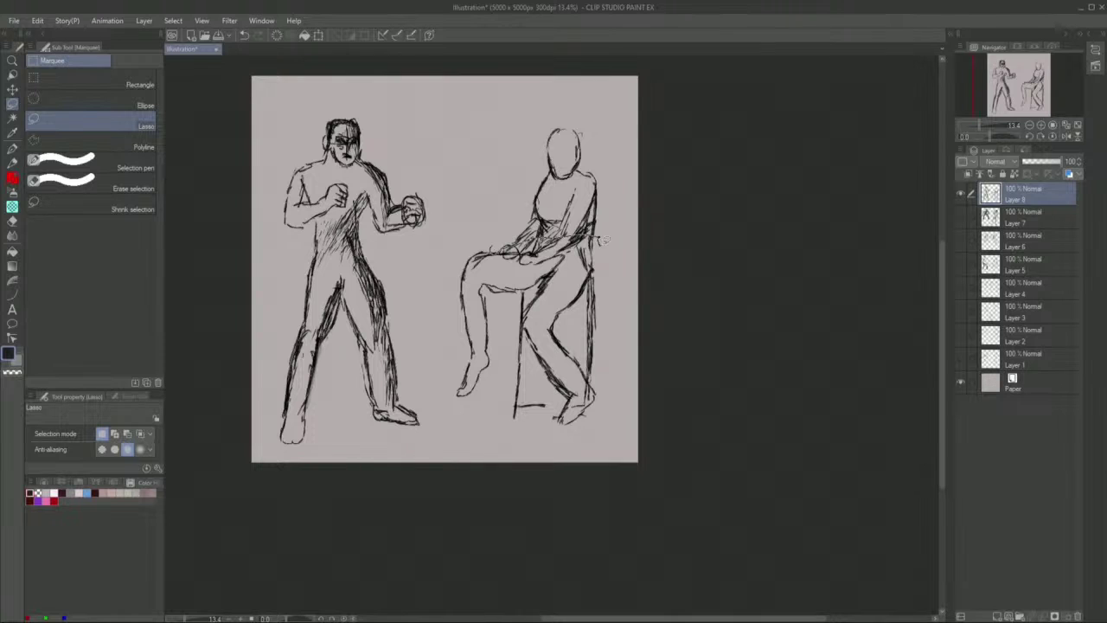
- Lasso the seated figure's head, torso and arms, enlarge them slightly to match the legs, and clear the selection
drag(605, 239, 618, 165)
click(453, 273)
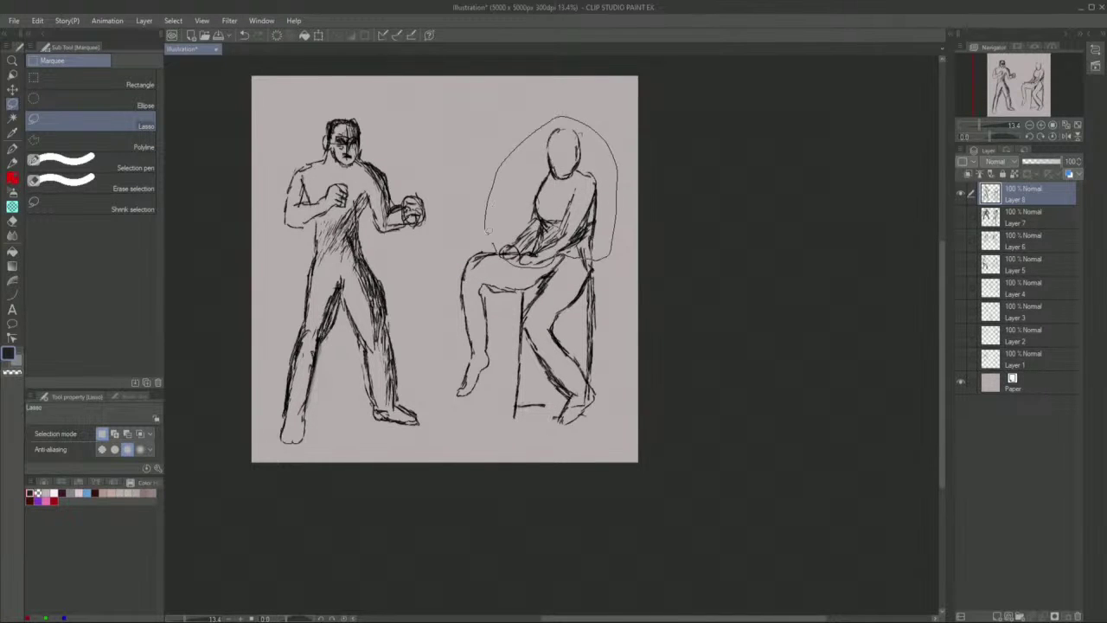
drag(489, 231, 494, 245)
click(594, 286)
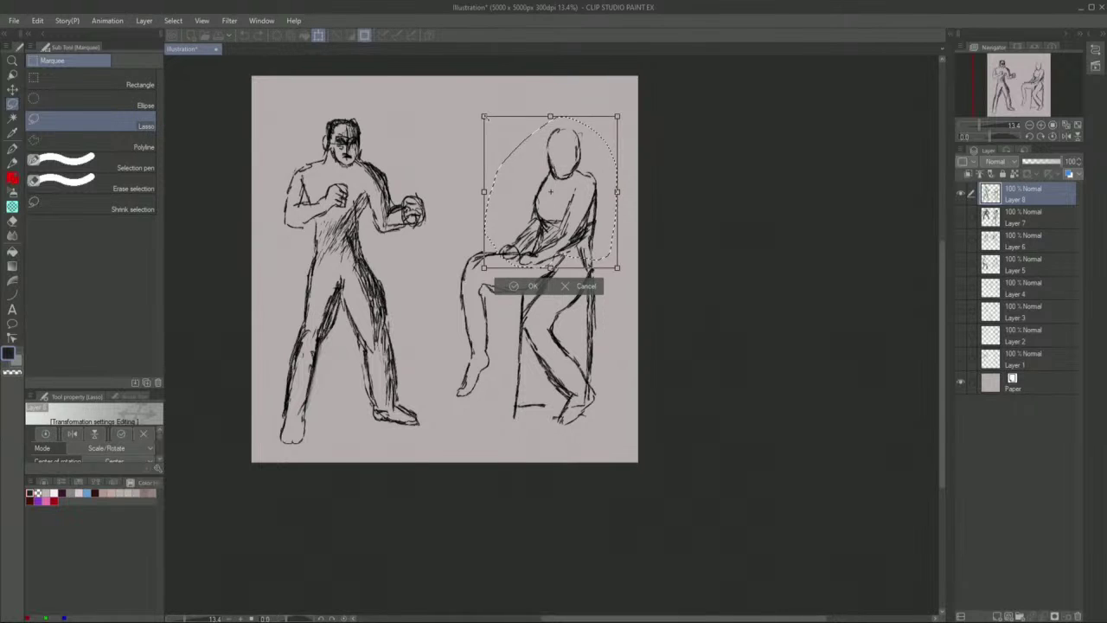
drag(483, 116, 468, 92)
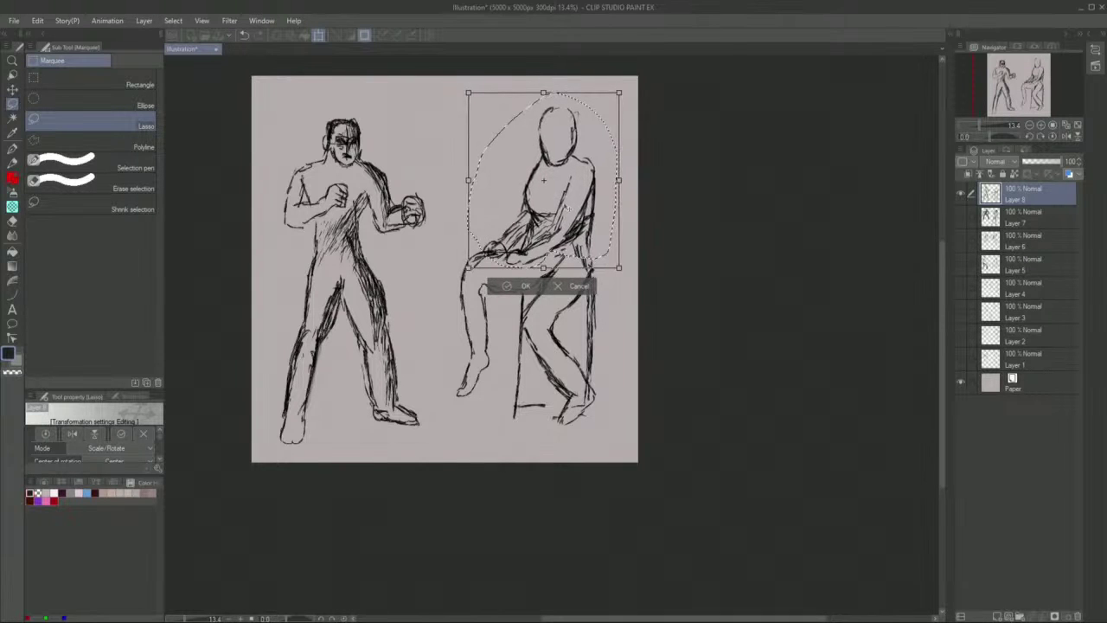
drag(568, 208, 570, 212)
drag(469, 96, 476, 99)
drag(509, 186, 507, 187)
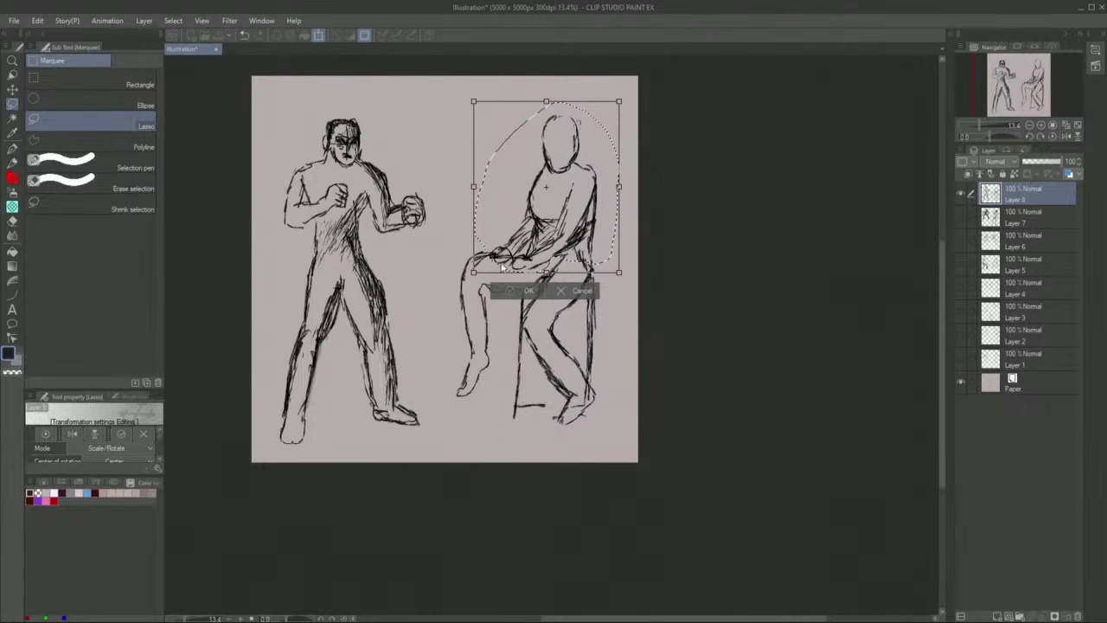
click(498, 292)
click(446, 292)
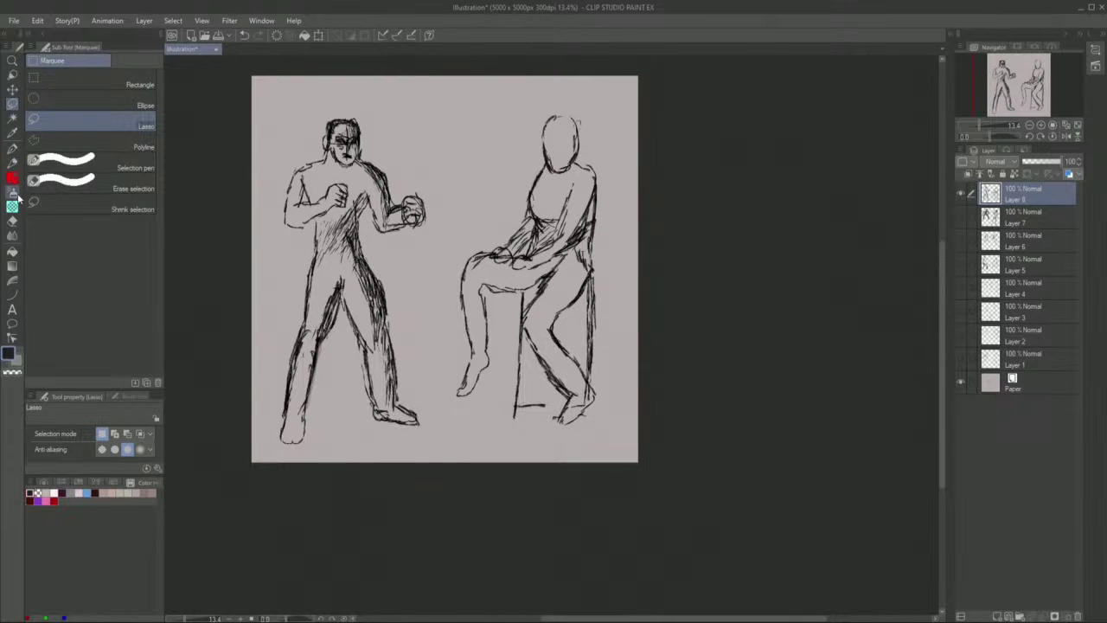
- Add short hair strokes at the top of the seated figure's head and darken the jawline in pen
click(13, 165)
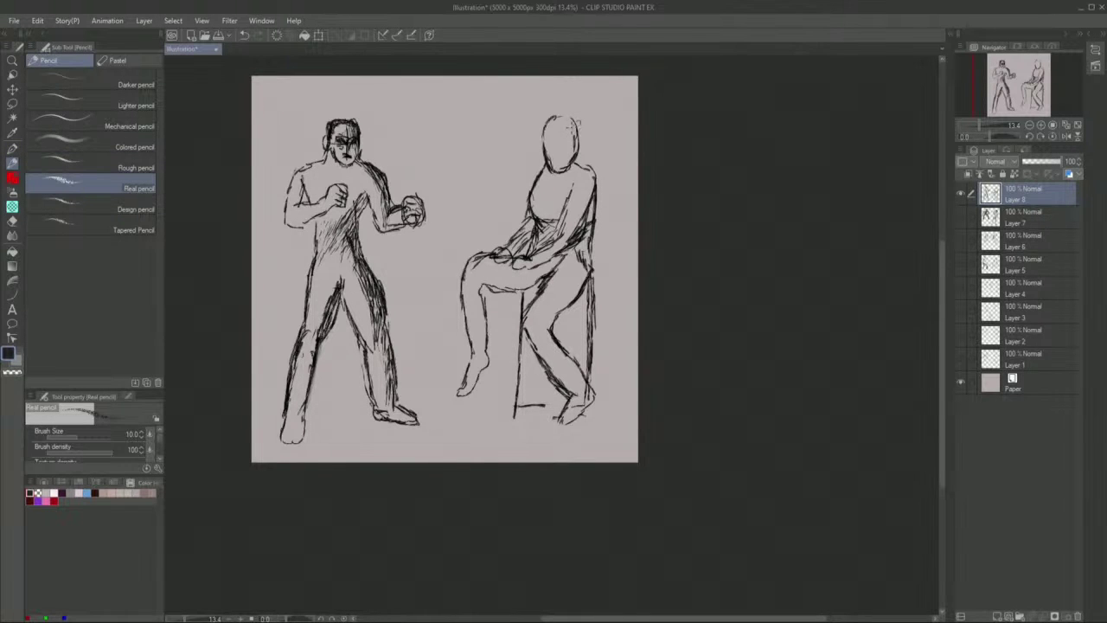
click(12, 149)
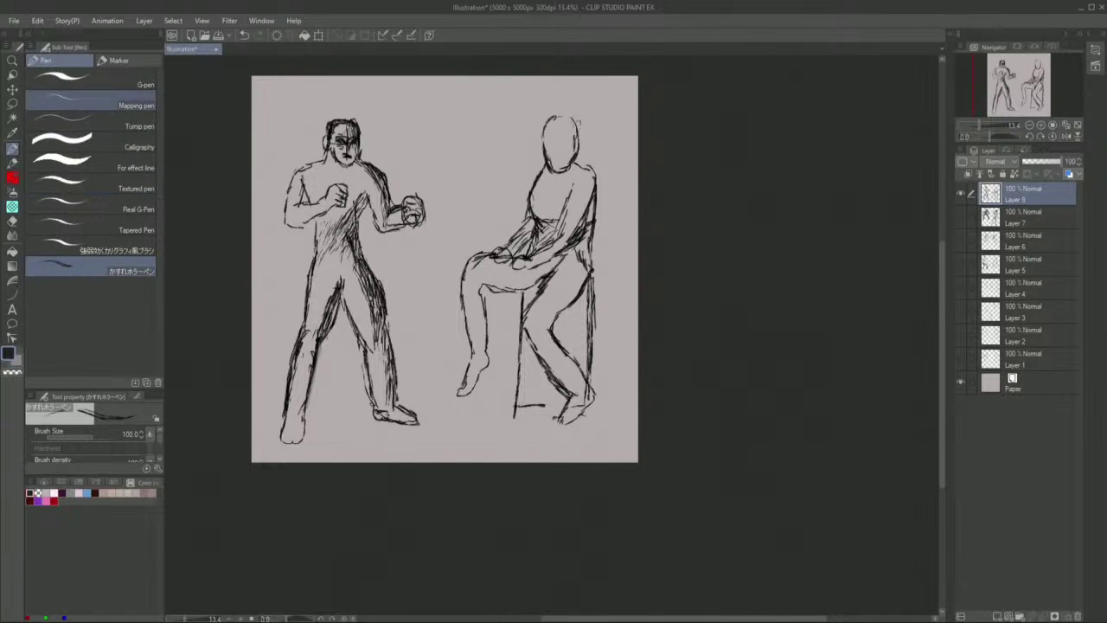
mouse_move(570, 129)
mouse_down()
mouse_move(554, 125)
mouse_move(572, 120)
mouse_move(584, 148)
mouse_move(562, 157)
mouse_move(559, 97)
mouse_up()
- Sample the blank face's colour, add the seated figure's facial features, ears and topknot in pen, and hatch the thighs
click(13, 221)
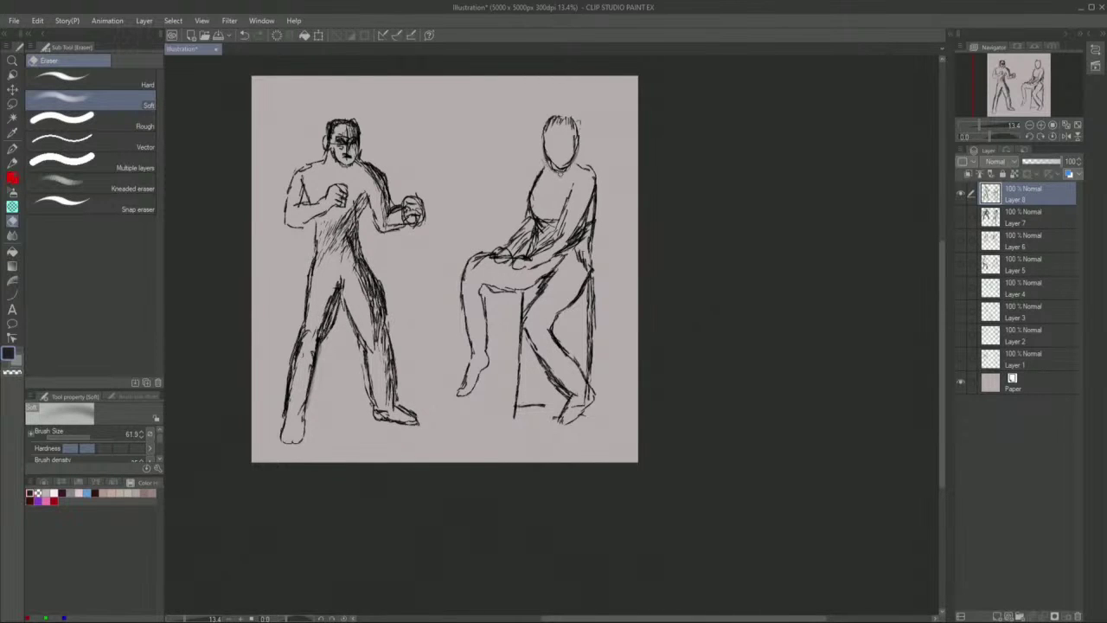
click(11, 147)
click(12, 132)
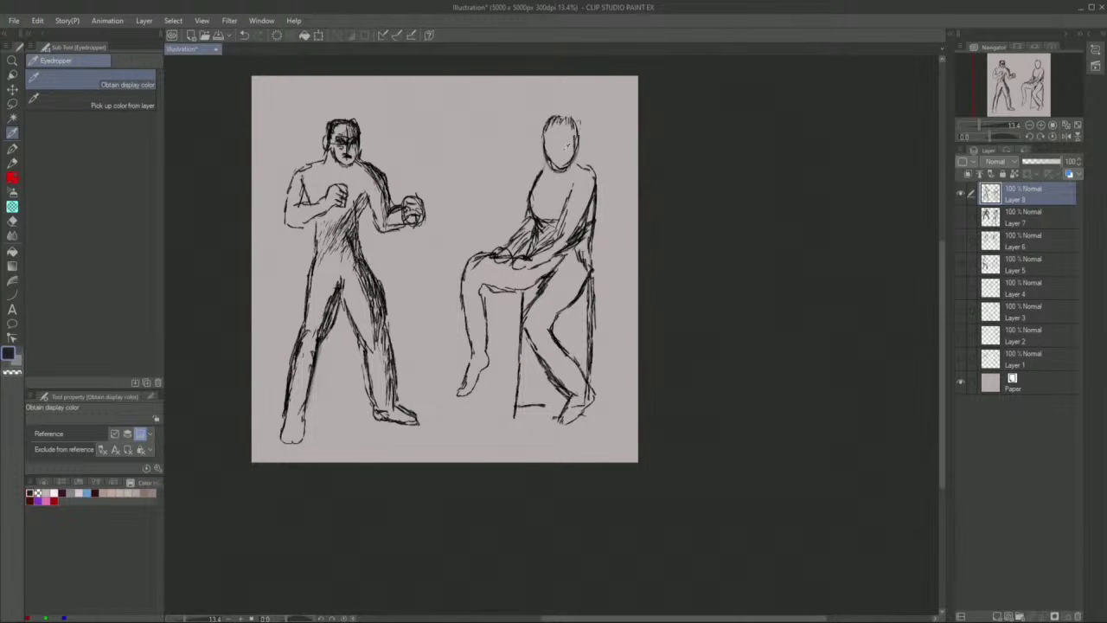
click(563, 151)
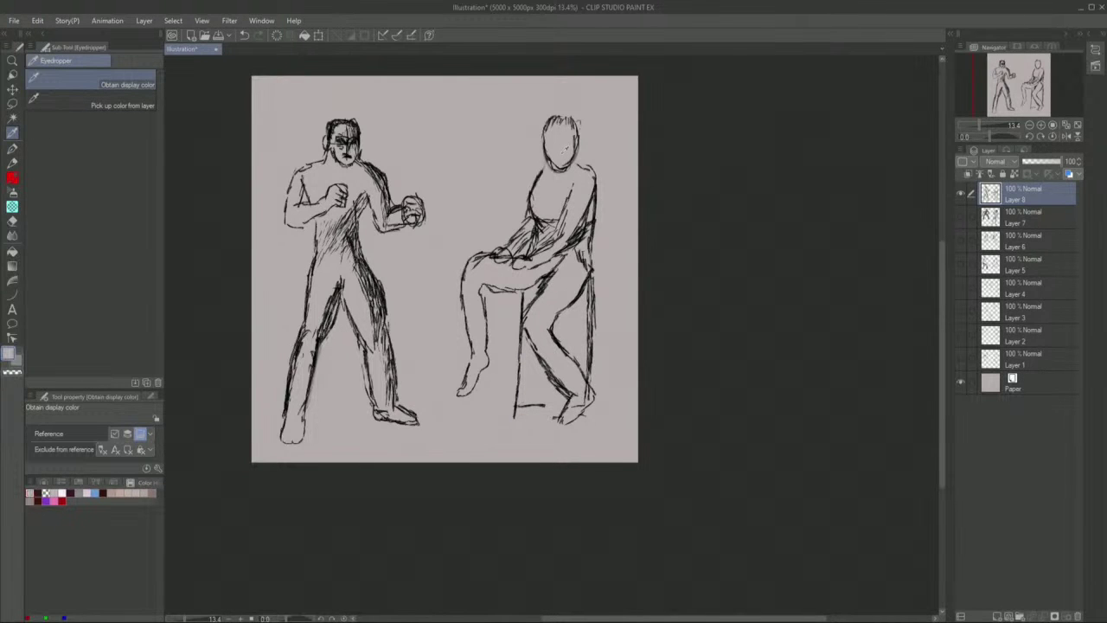
click(14, 149)
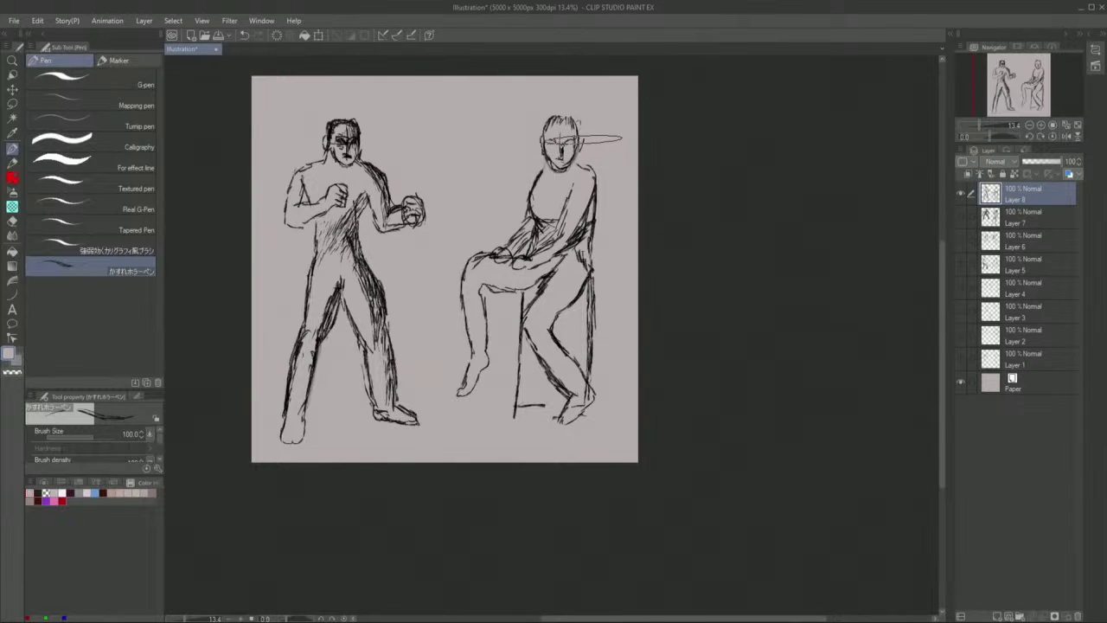
mouse_move(579, 137)
mouse_down()
mouse_move(570, 128)
mouse_move(577, 153)
mouse_move(575, 116)
mouse_move(553, 120)
mouse_move(561, 111)
mouse_move(576, 115)
mouse_move(567, 108)
mouse_move(545, 162)
mouse_move(556, 207)
mouse_move(501, 228)
mouse_move(473, 284)
mouse_move(456, 264)
mouse_move(549, 325)
mouse_move(580, 305)
mouse_move(546, 345)
mouse_move(553, 295)
mouse_move(590, 264)
mouse_move(557, 264)
mouse_move(527, 331)
mouse_up()
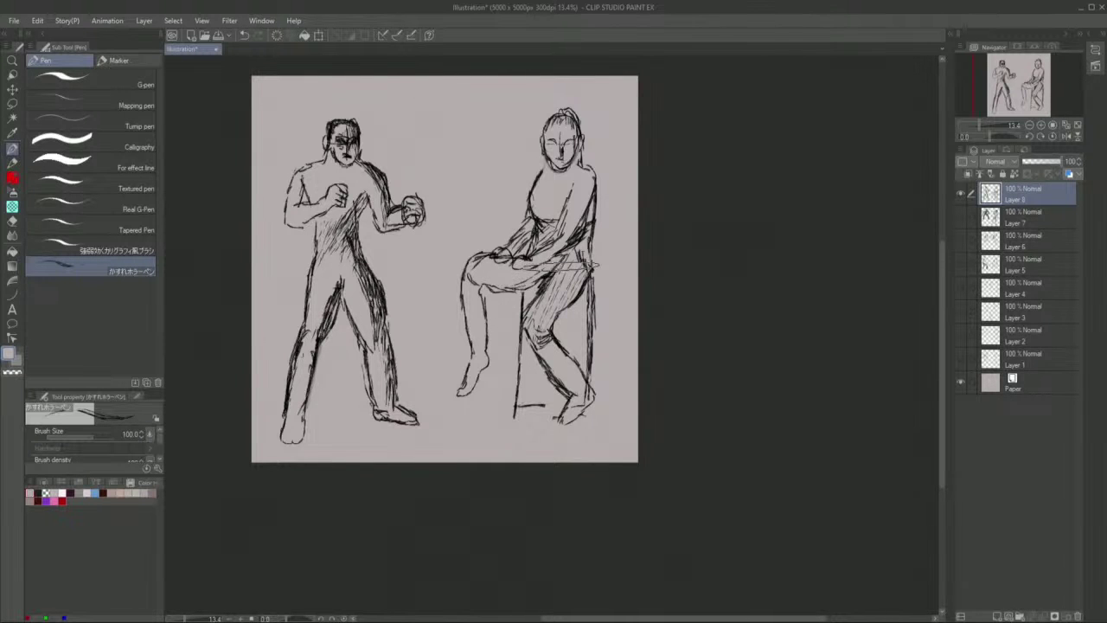
- Hatch the seated figure's thighs and rework the outline of the foot planted on the ground
mouse_move(543, 282)
mouse_down()
mouse_move(558, 257)
mouse_move(495, 285)
mouse_move(530, 269)
mouse_move(475, 264)
mouse_up()
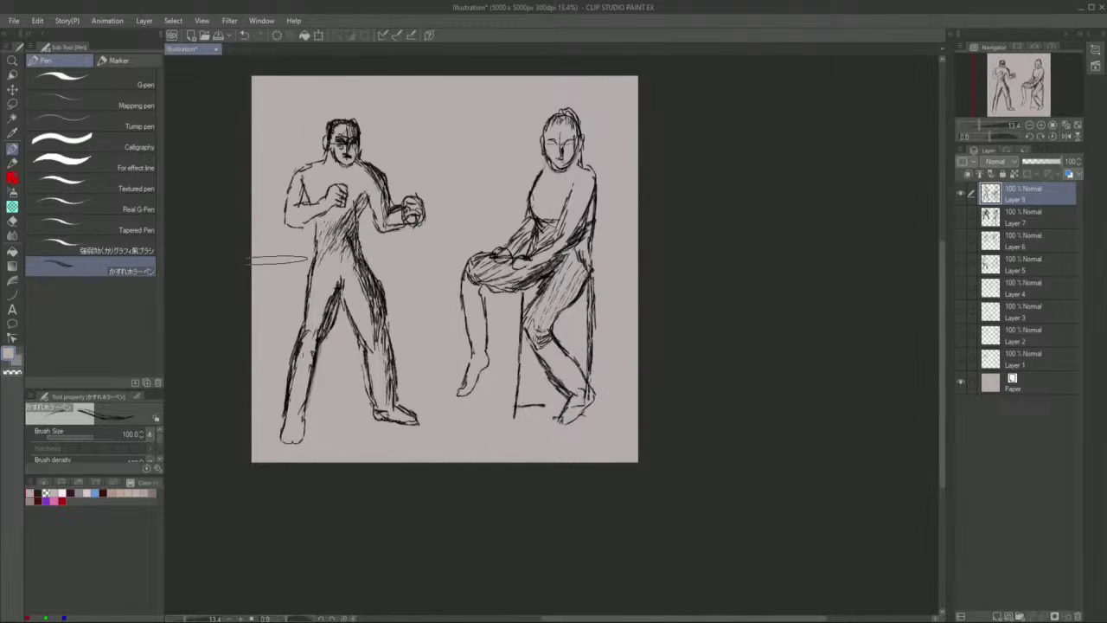
click(13, 221)
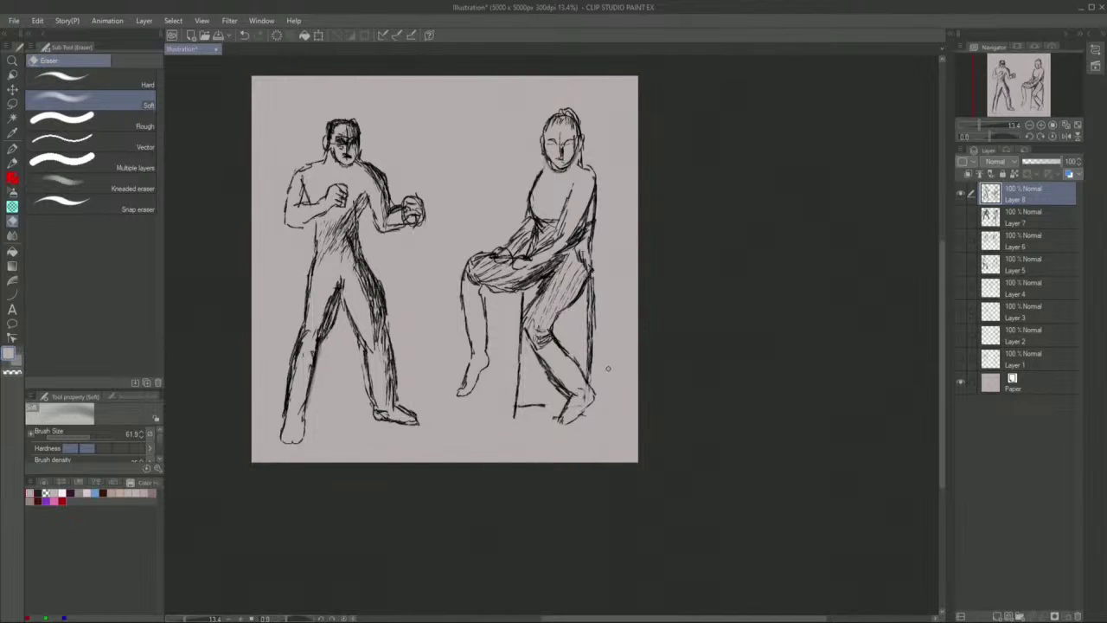
click(18, 152)
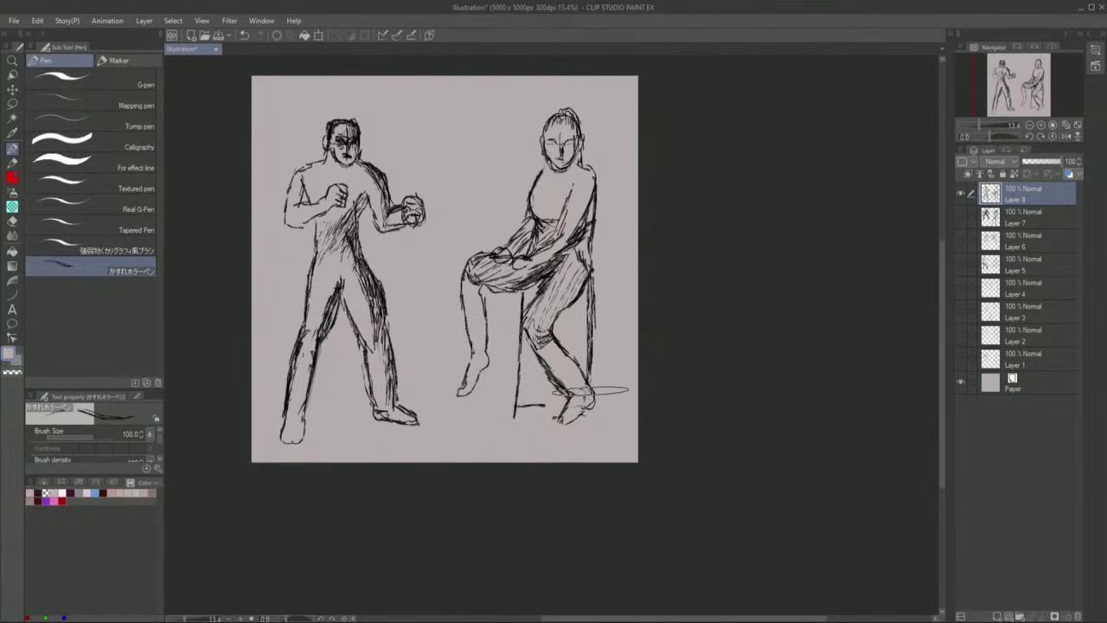
mouse_move(567, 424)
mouse_down()
mouse_move(562, 433)
mouse_move(558, 423)
mouse_up()
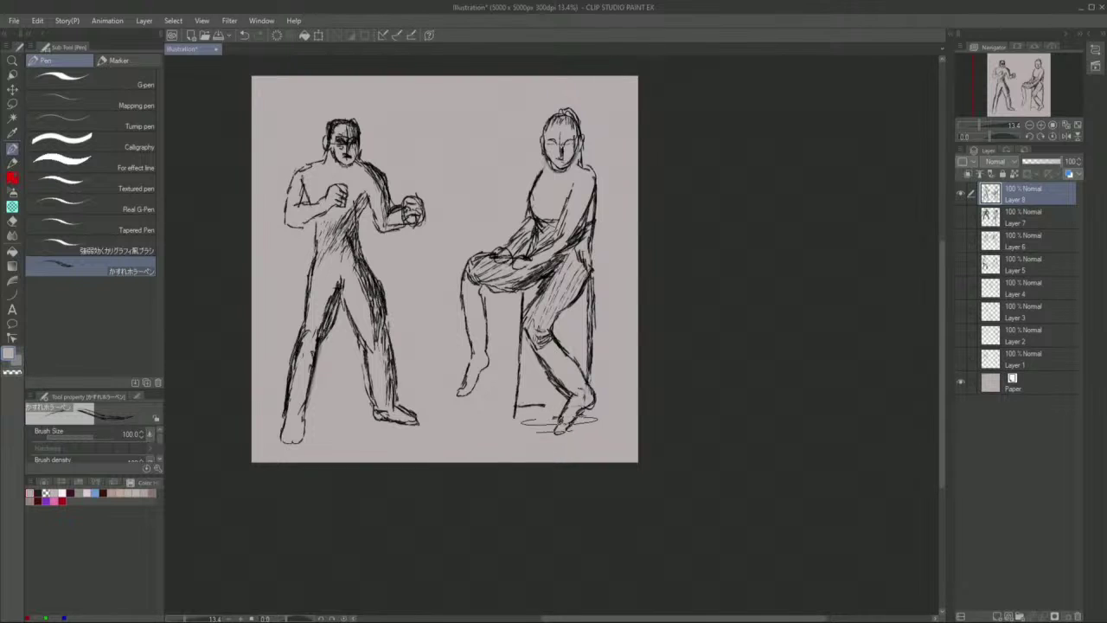
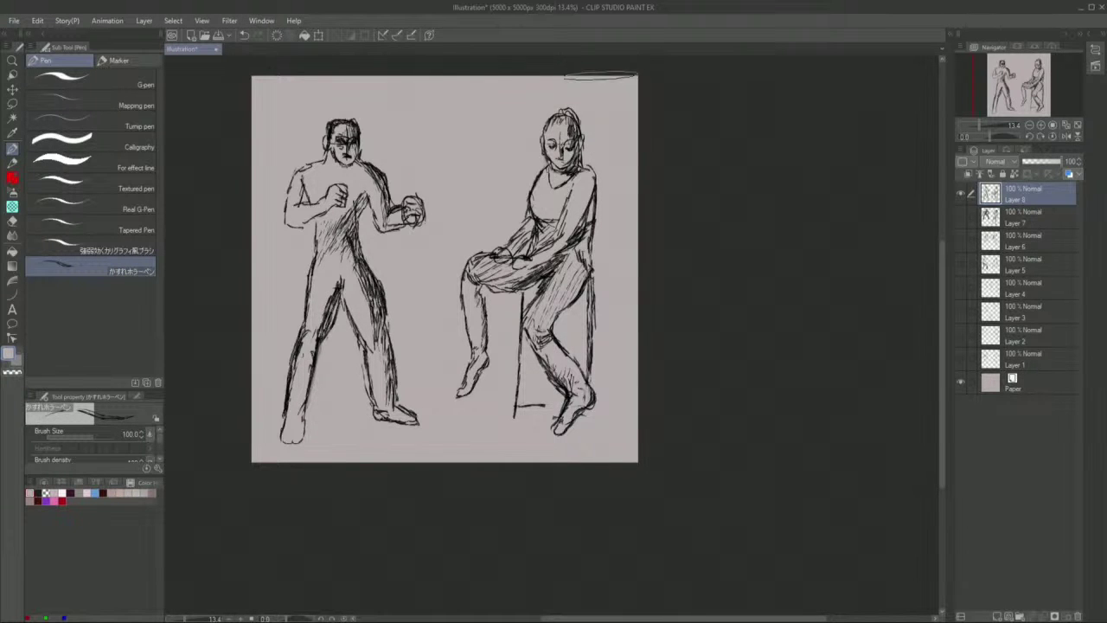
- Refine the seated figure's face and hair, erasing around the mouth and jaw and redrawing the features with the pen
drag(568, 128, 563, 123)
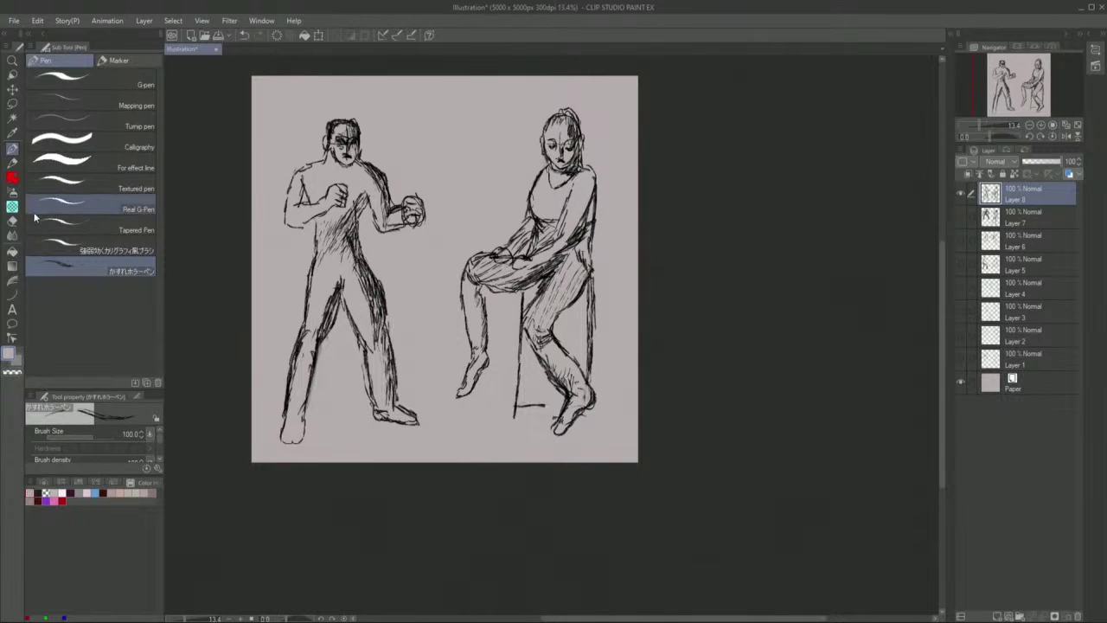
click(12, 219)
scroll(562, 129, up, 5)
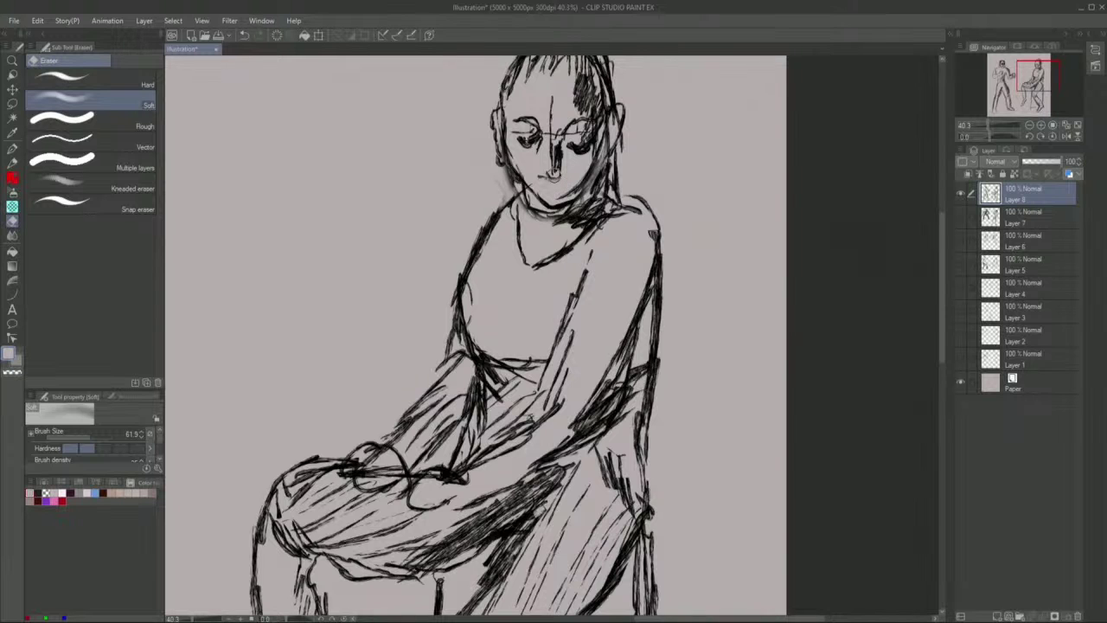
click(12, 148)
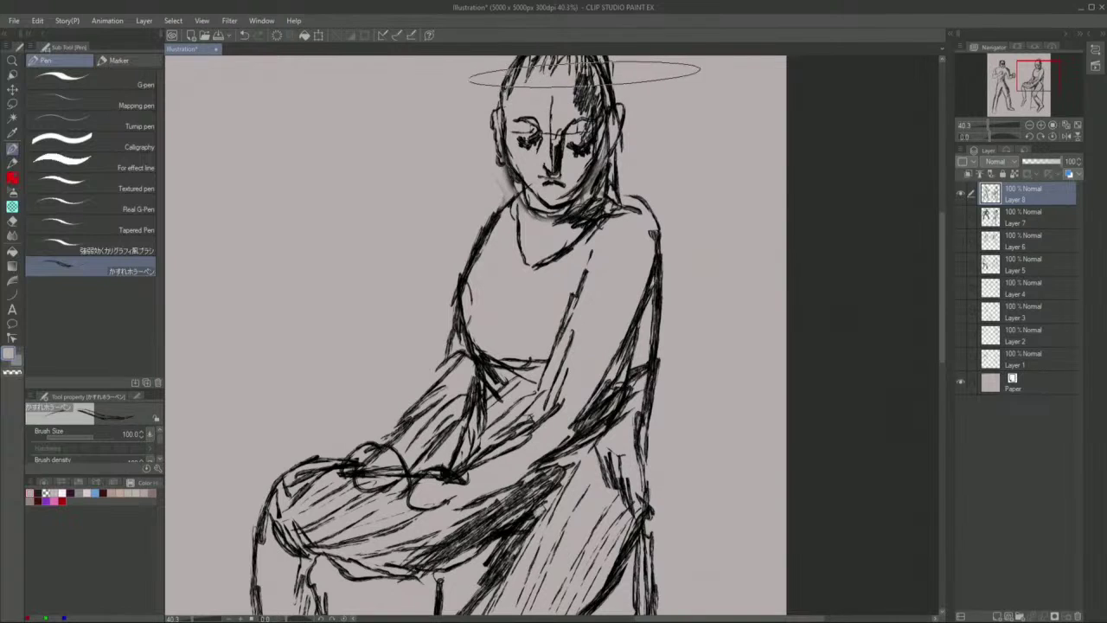
scroll(584, 158, down, 5)
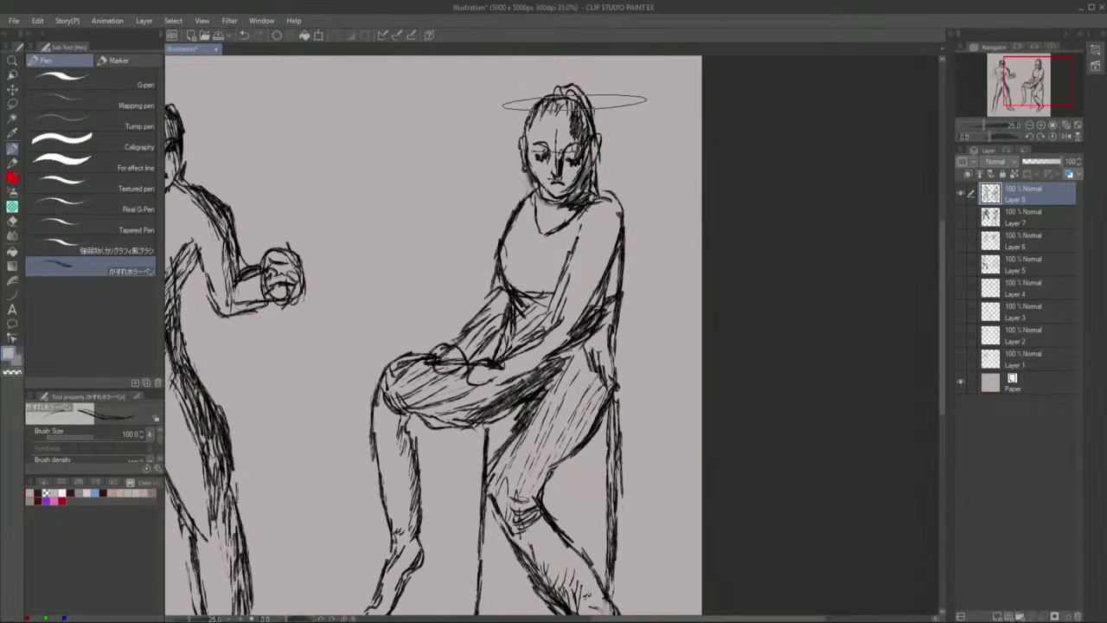
scroll(578, 134, up, 11)
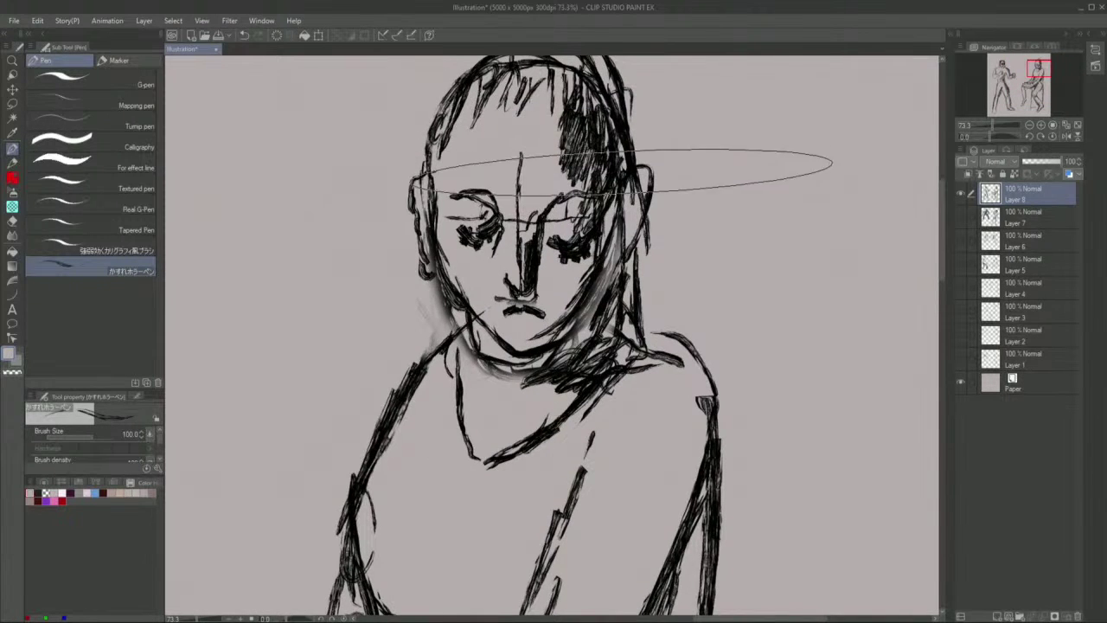
scroll(623, 165, down, 2)
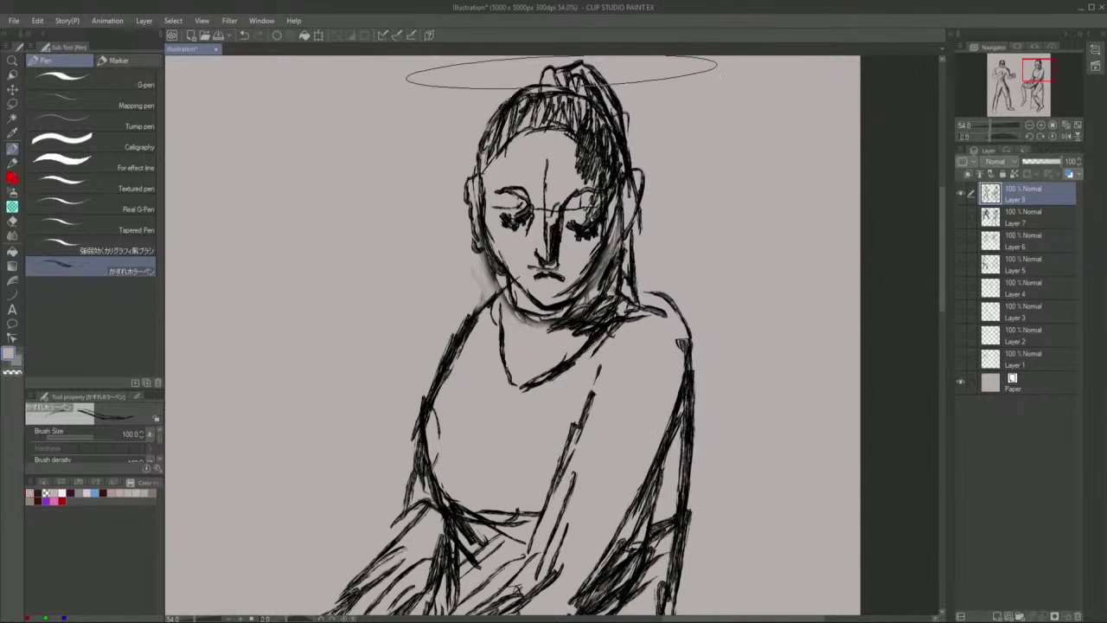
scroll(529, 62, down, 1)
scroll(524, 86, down, 4)
scroll(523, 149, down, 1)
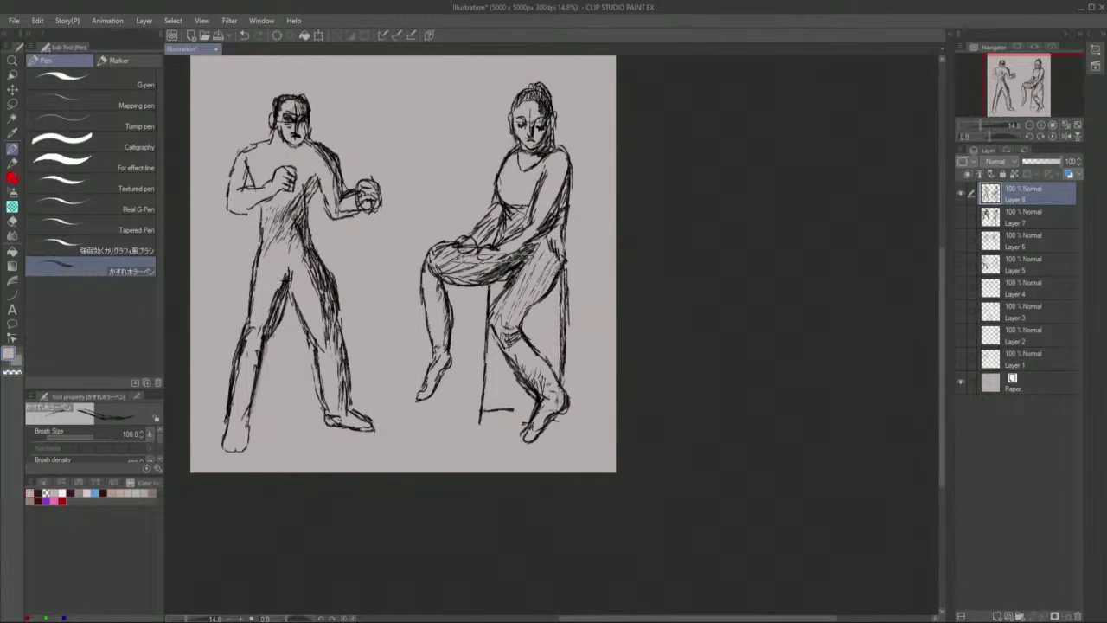
- Draw the stool's base edge across to the foot and erase the overshooting line at its corner
mouse_move(495, 411)
mouse_down()
mouse_move(536, 411)
mouse_move(522, 395)
mouse_move(523, 408)
mouse_up()
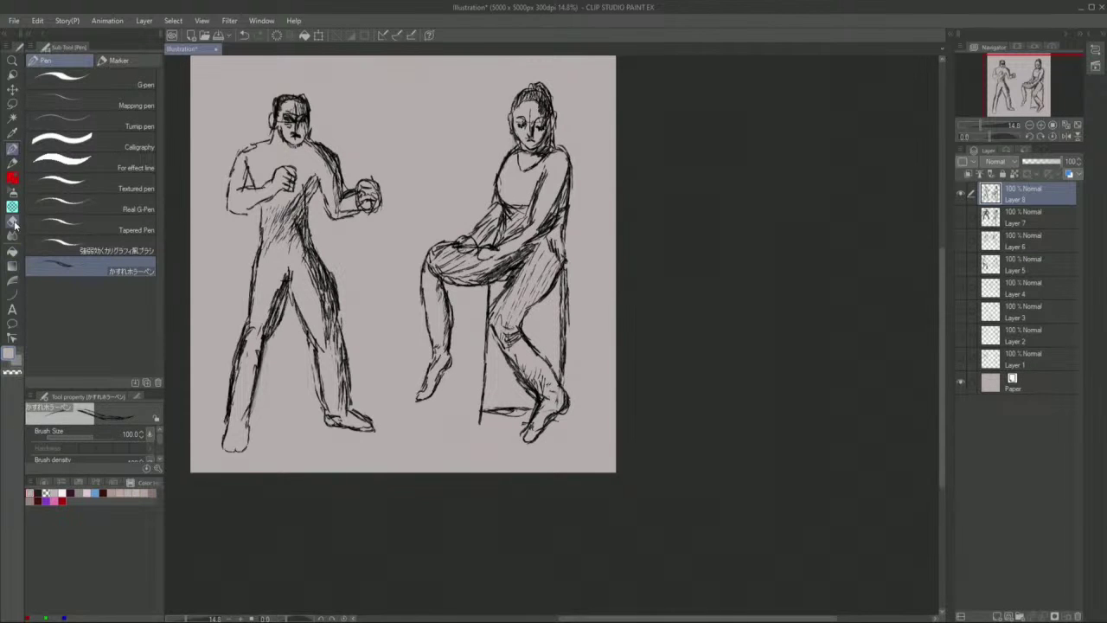
click(13, 220)
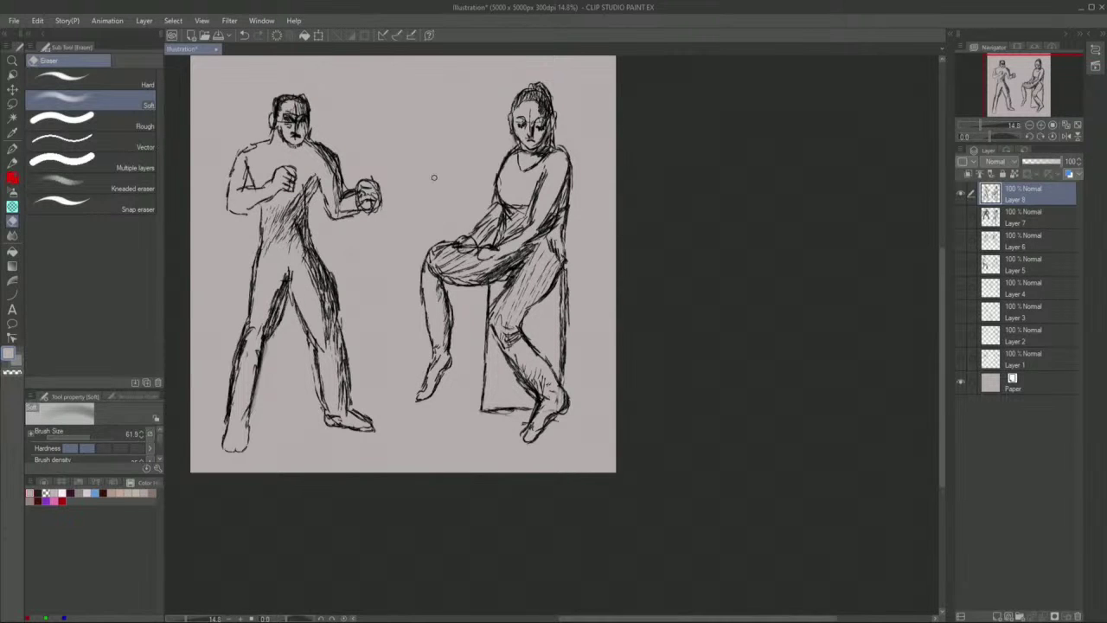
- Darken the pen hatching on the seated figure's supporting thigh, hip and forearm
click(13, 149)
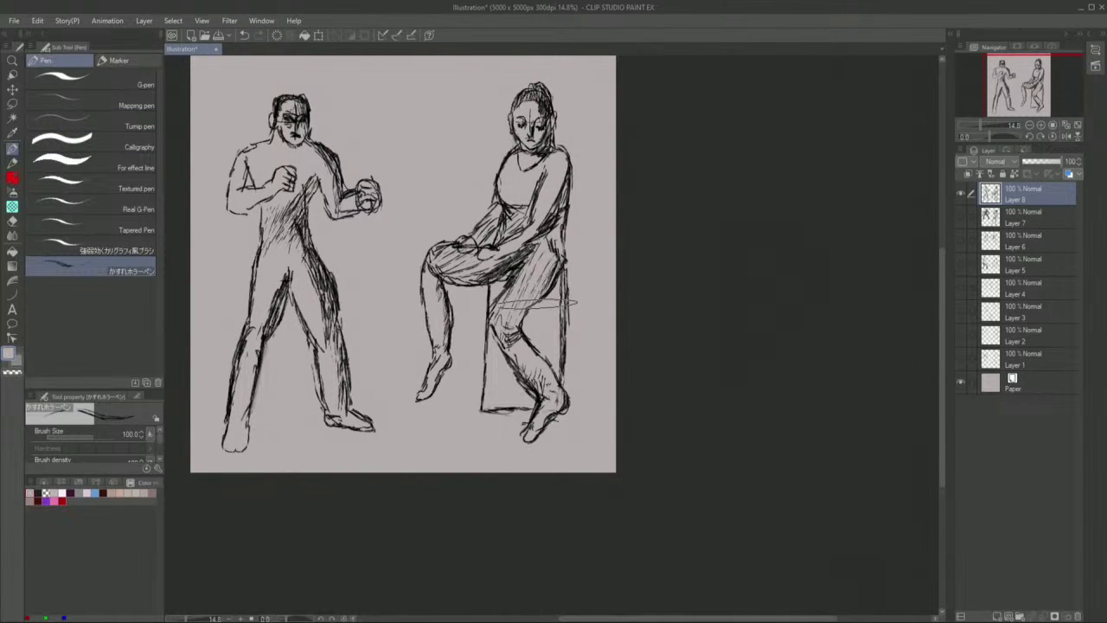
mouse_move(554, 259)
mouse_down()
mouse_move(538, 290)
mouse_move(510, 290)
mouse_move(522, 336)
mouse_up()
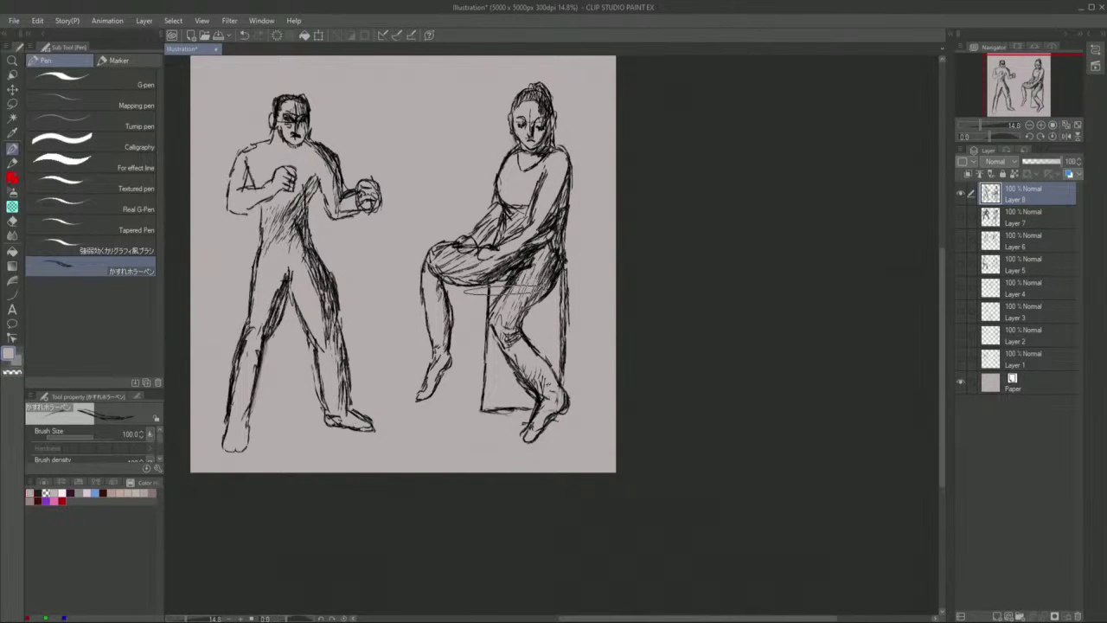
drag(560, 232, 506, 250)
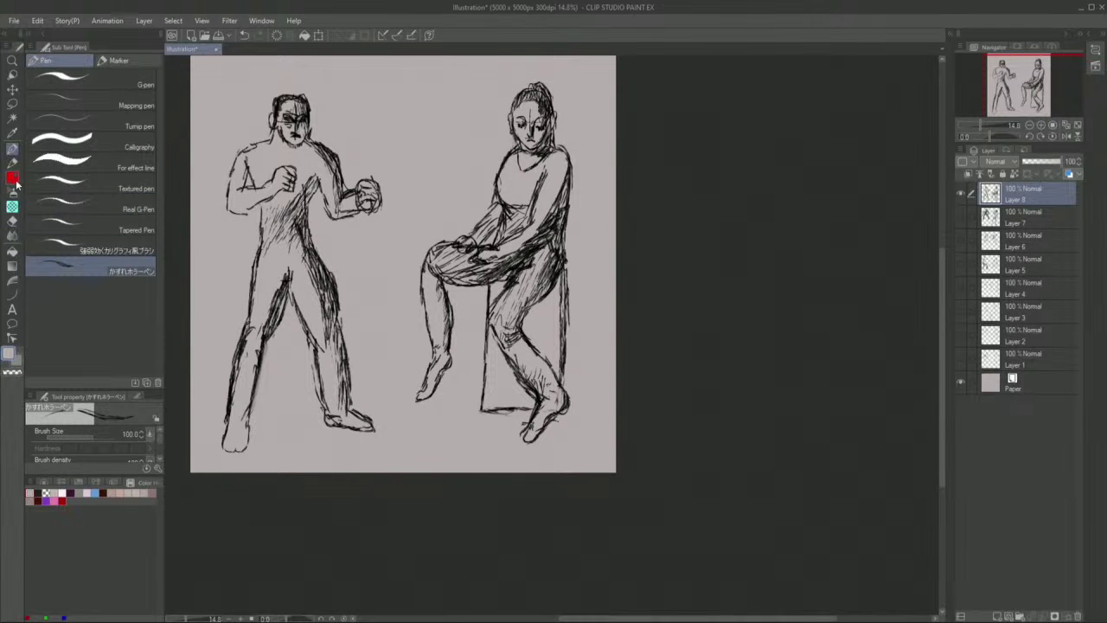
- Clean up the seated figure's hands with the soft eraser and redraw them resting on the raised thigh
click(12, 221)
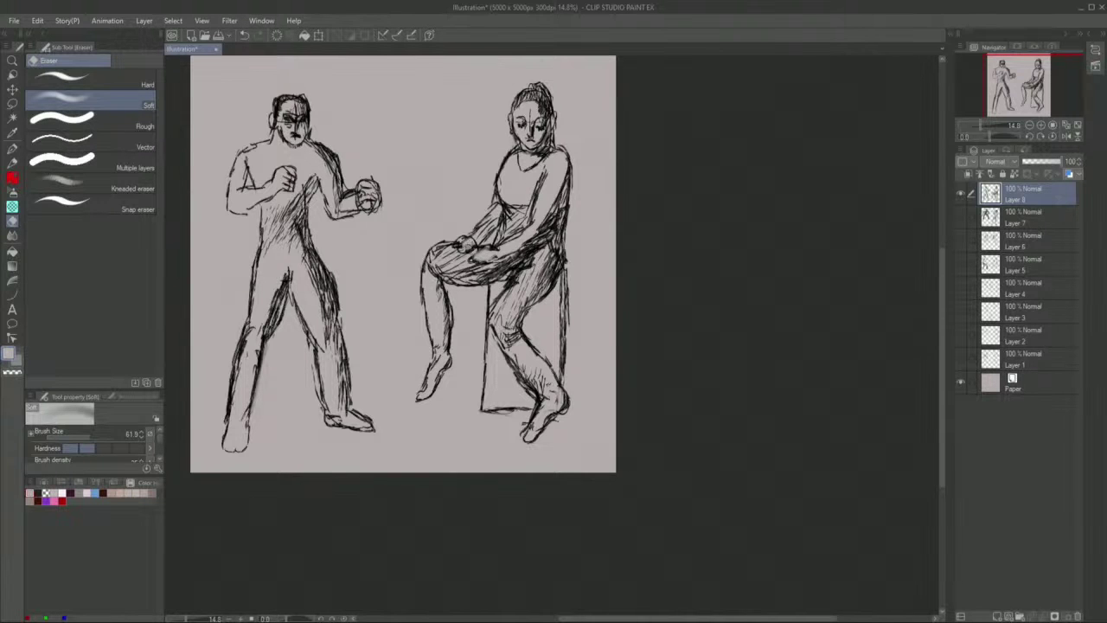
click(12, 149)
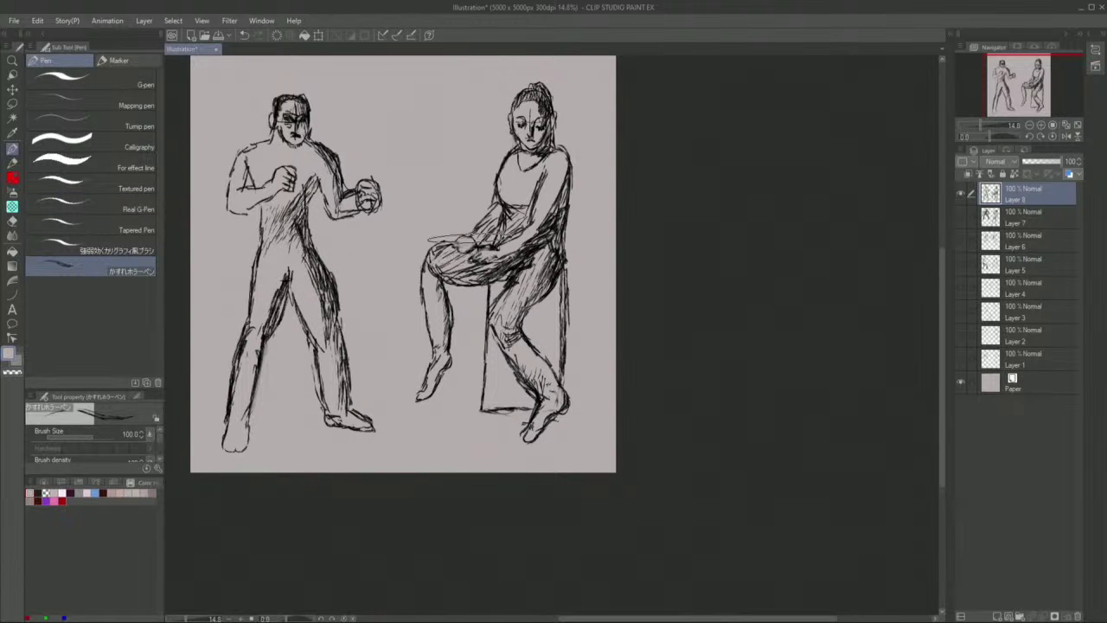
mouse_move(464, 244)
mouse_down()
mouse_move(501, 248)
mouse_move(440, 254)
mouse_move(454, 243)
mouse_move(465, 253)
mouse_move(452, 240)
mouse_up()
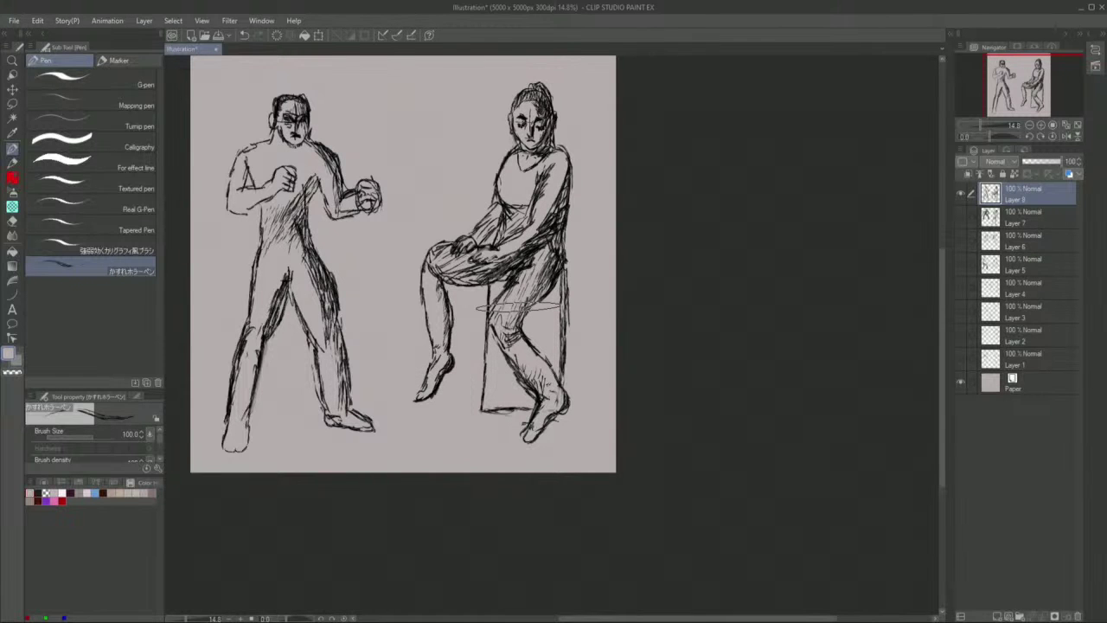
- Hatch cast shadows on the floor beside the seated figure's two feet
mouse_move(488, 377)
mouse_down()
mouse_move(427, 402)
mouse_move(488, 380)
mouse_up()
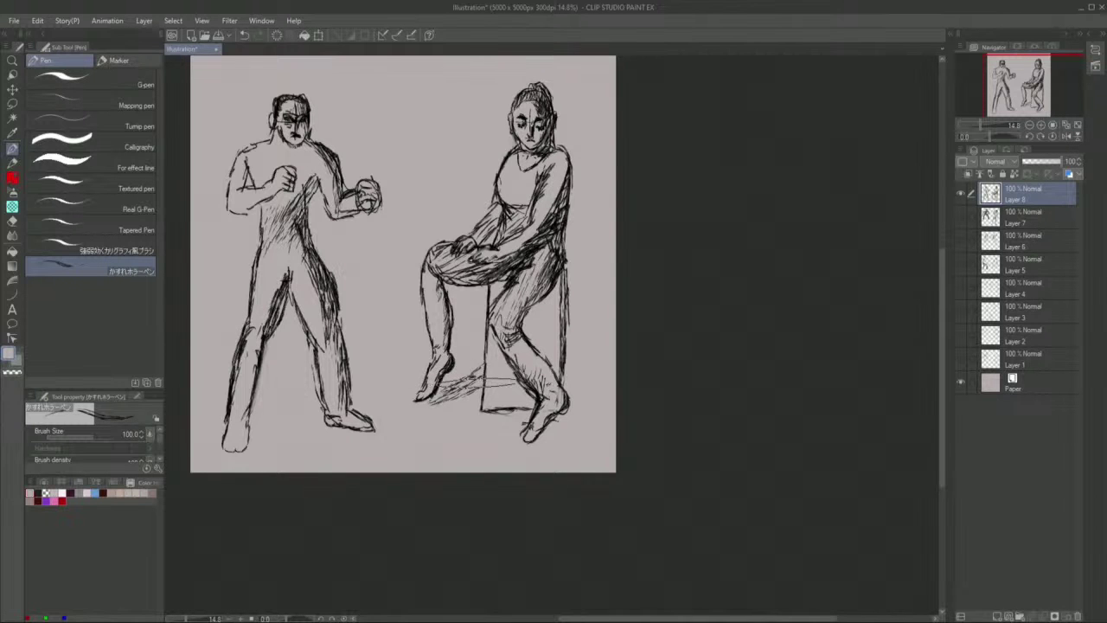
mouse_move(562, 413)
mouse_down()
mouse_move(553, 434)
mouse_move(571, 428)
mouse_move(572, 417)
mouse_move(555, 428)
mouse_up()
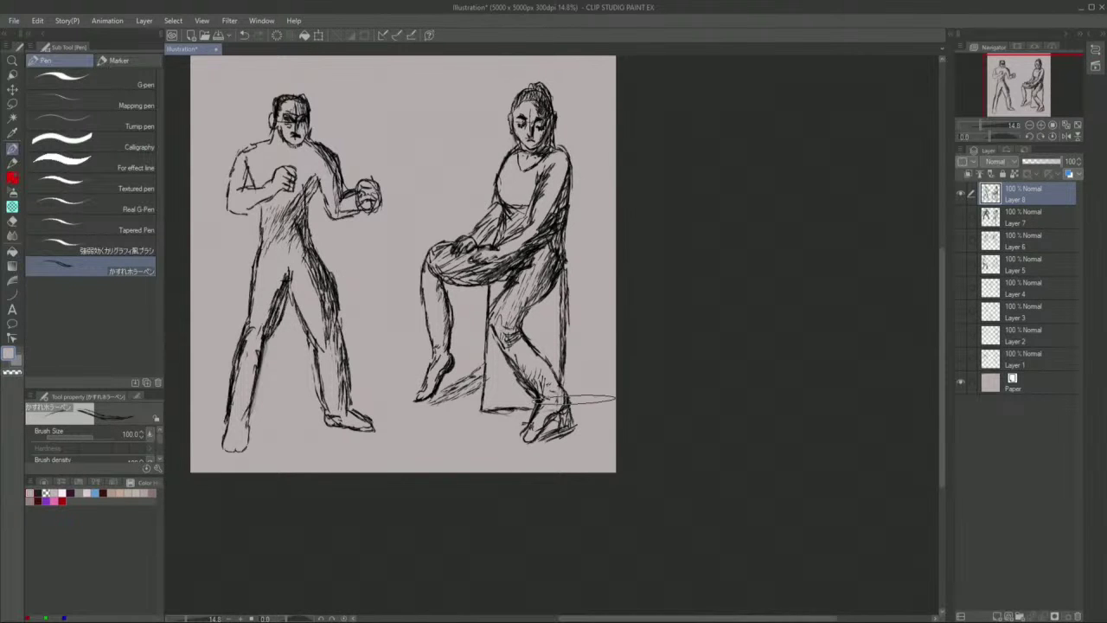
mouse_move(574, 404)
mouse_down()
mouse_move(621, 369)
mouse_move(596, 386)
mouse_up()
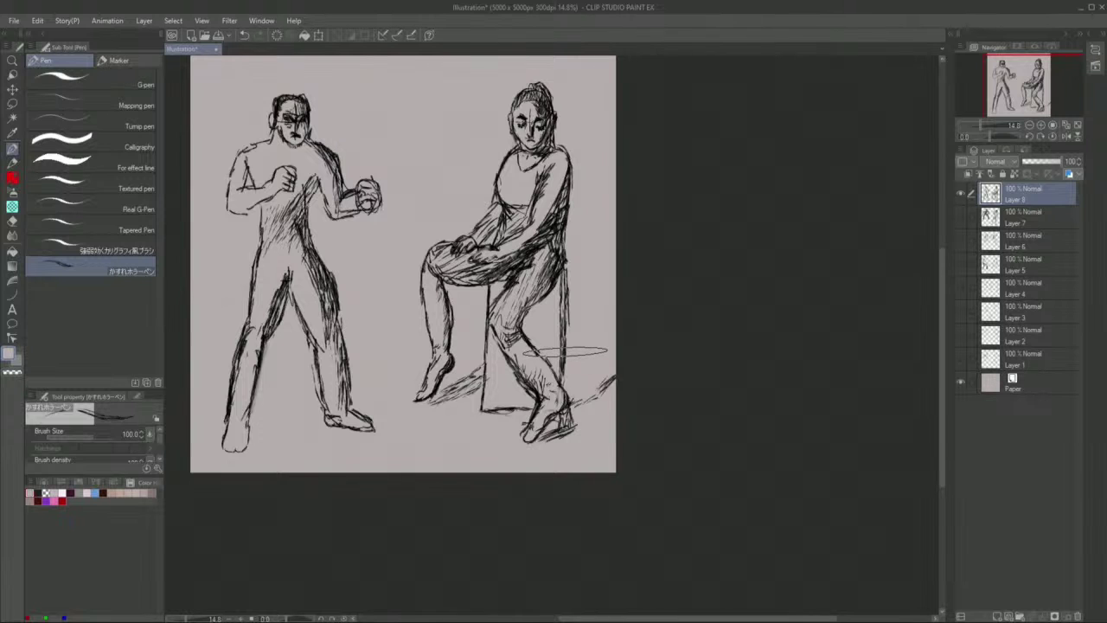
- Fill in the stool's cast shadow with diagonal hatching behind the seated figure, out to the canvas edge
mouse_move(563, 352)
mouse_down()
mouse_move(634, 336)
mouse_move(616, 372)
mouse_move(584, 398)
mouse_move(615, 359)
mouse_up()
drag(571, 389, 616, 350)
mouse_move(528, 399)
mouse_down()
mouse_move(566, 401)
mouse_move(615, 337)
mouse_up()
drag(529, 396, 609, 339)
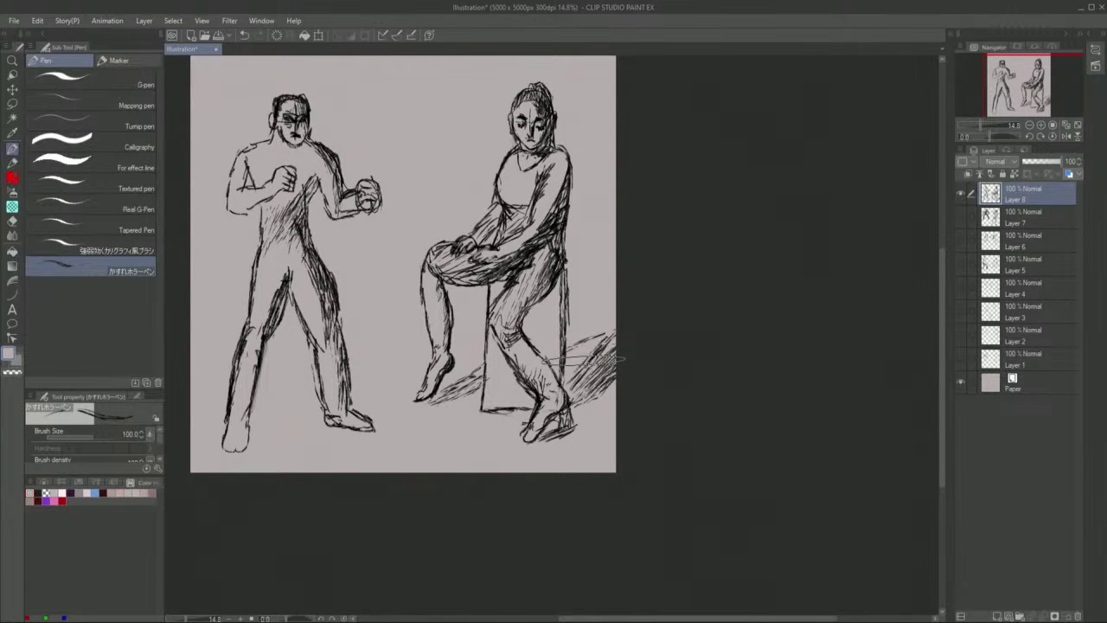
mouse_move(562, 372)
mouse_down()
mouse_move(607, 334)
mouse_move(583, 342)
mouse_move(635, 338)
mouse_move(617, 333)
mouse_move(581, 382)
mouse_up()
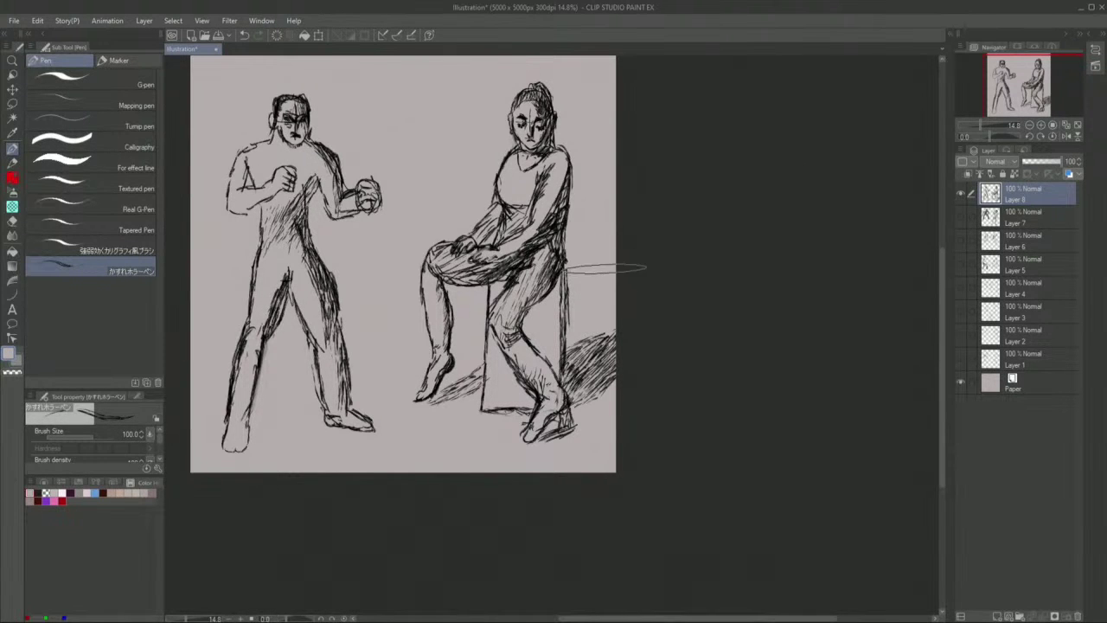
- Hatch the stool's shaded side behind the leg and darken the floor shadows around the stool and feet
mouse_move(553, 358)
mouse_down()
mouse_move(559, 332)
mouse_move(560, 316)
mouse_move(543, 349)
mouse_move(547, 303)
mouse_move(558, 328)
mouse_move(559, 295)
mouse_move(559, 329)
mouse_move(557, 296)
mouse_move(536, 315)
mouse_move(541, 305)
mouse_move(555, 375)
mouse_move(542, 351)
mouse_move(564, 325)
mouse_move(564, 341)
mouse_move(540, 290)
mouse_up()
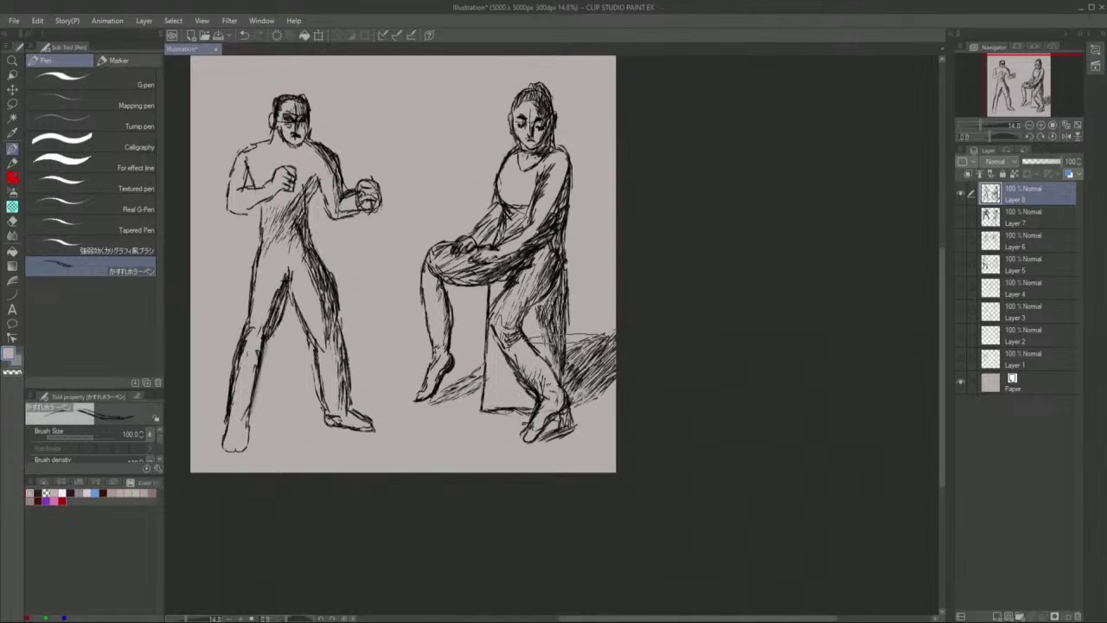
mouse_move(594, 328)
mouse_down()
mouse_move(600, 341)
mouse_move(614, 328)
mouse_move(612, 337)
mouse_up()
mouse_move(609, 381)
mouse_down()
mouse_move(577, 407)
mouse_move(603, 396)
mouse_up()
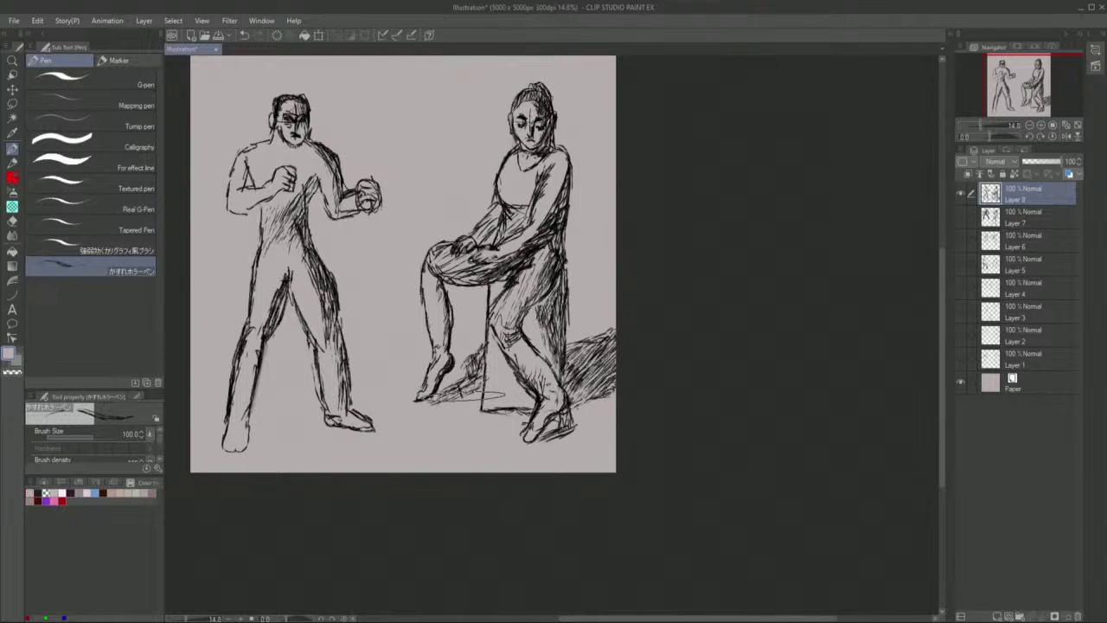
mouse_move(451, 395)
mouse_down()
mouse_move(415, 400)
mouse_move(484, 386)
mouse_move(423, 391)
mouse_up()
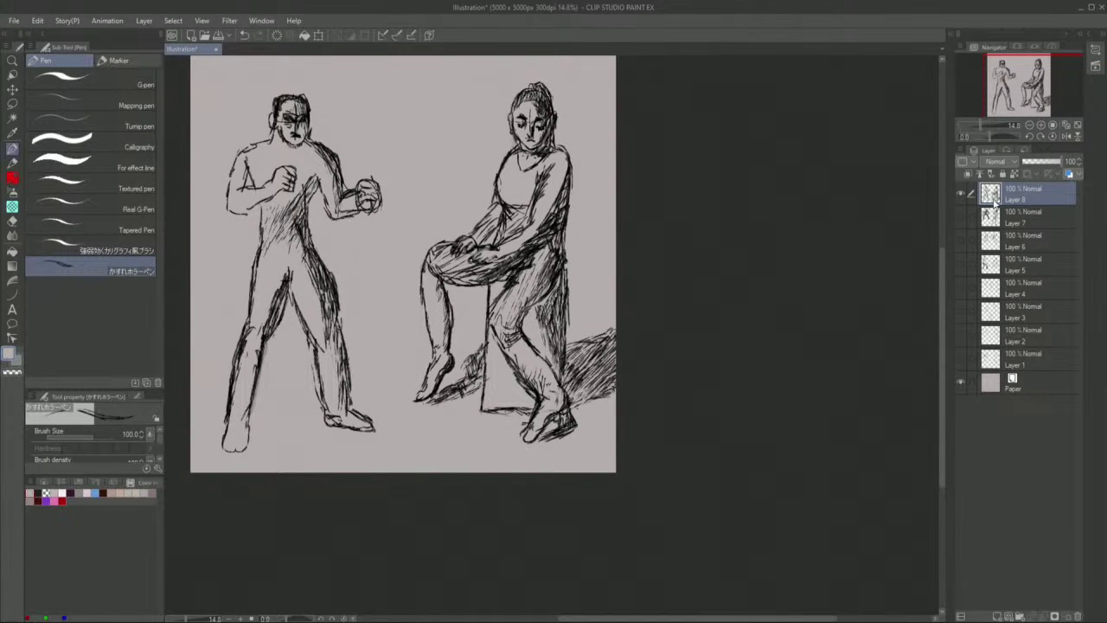
- Add neck, chest, waist and trunks lines to the standing fighter, and undo the last stroke
scroll(630, 239, down, 3)
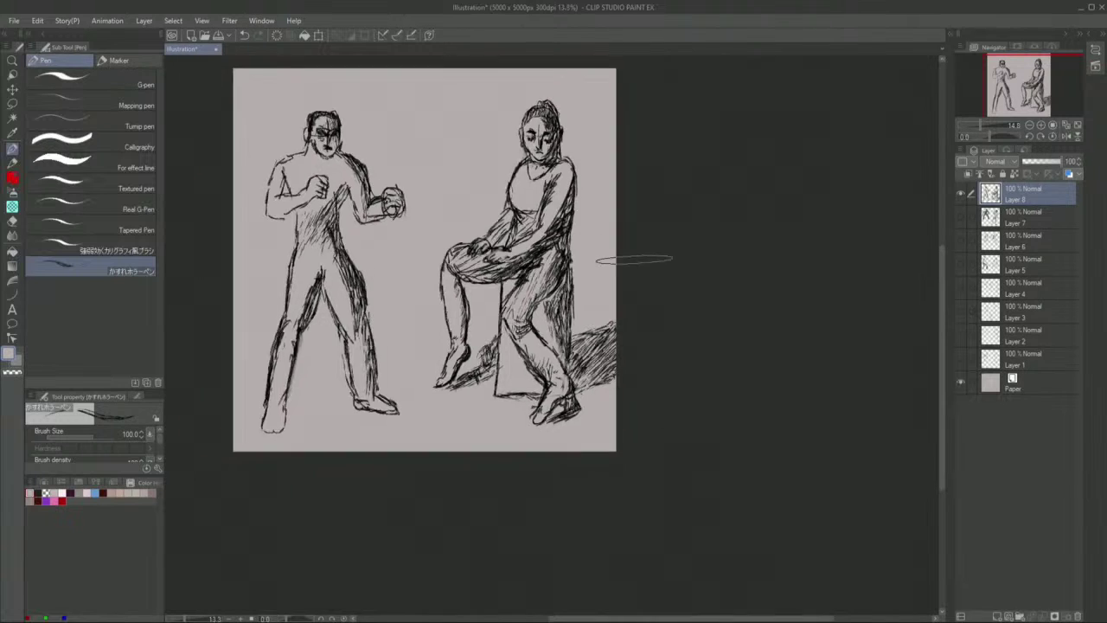
scroll(547, 156, up, 3)
scroll(703, 203, down, 3)
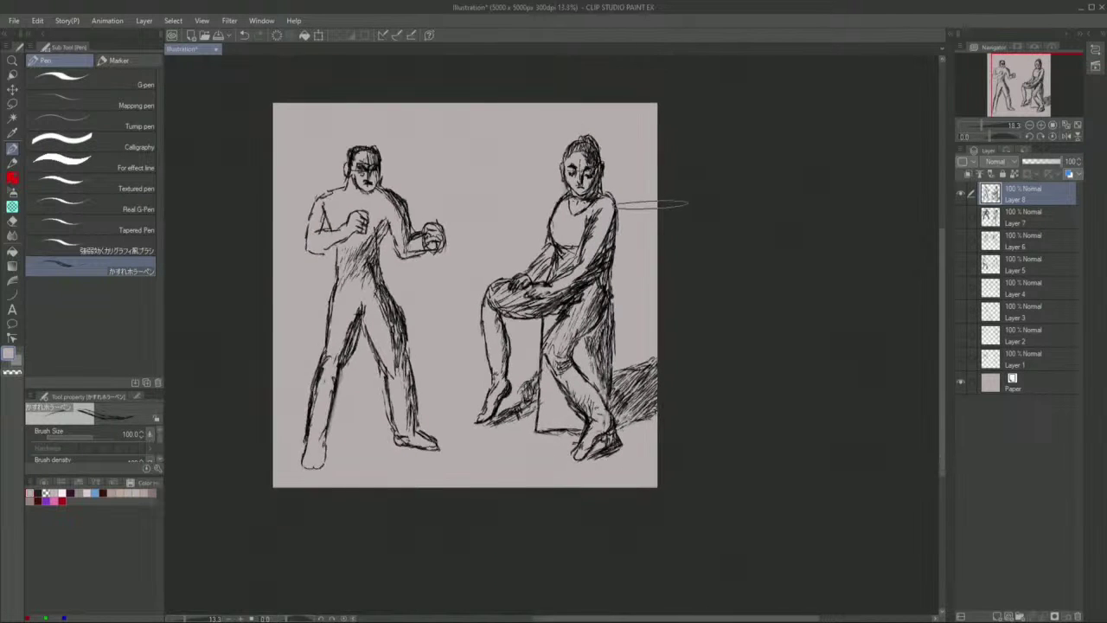
scroll(630, 203, up, 2)
scroll(527, 248, down, 2)
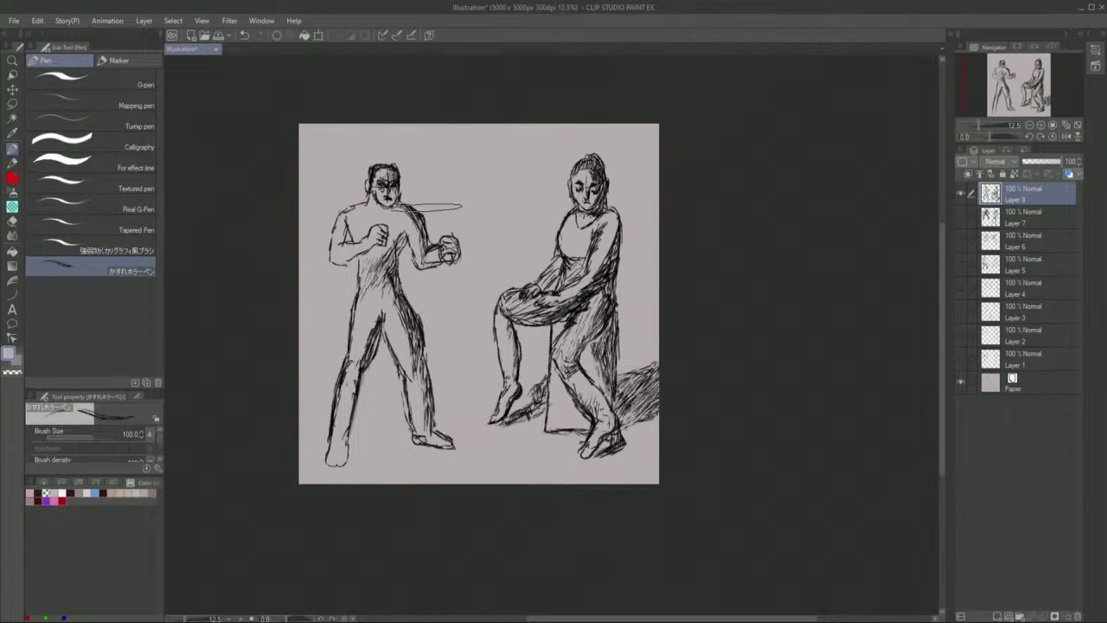
scroll(419, 203, up, 3)
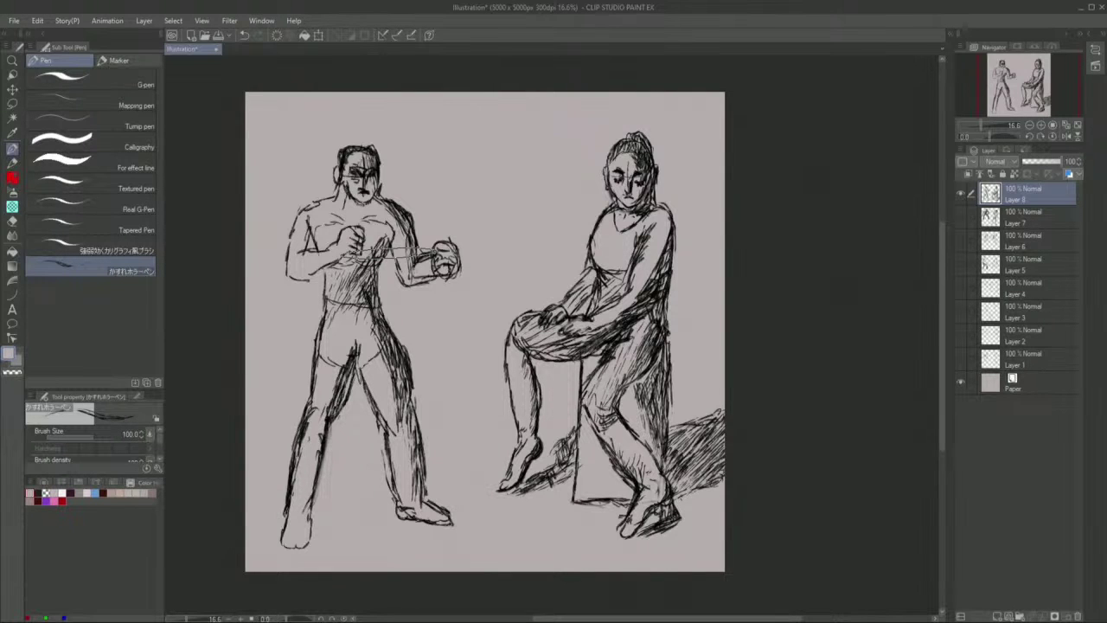
key(ctrl+z)
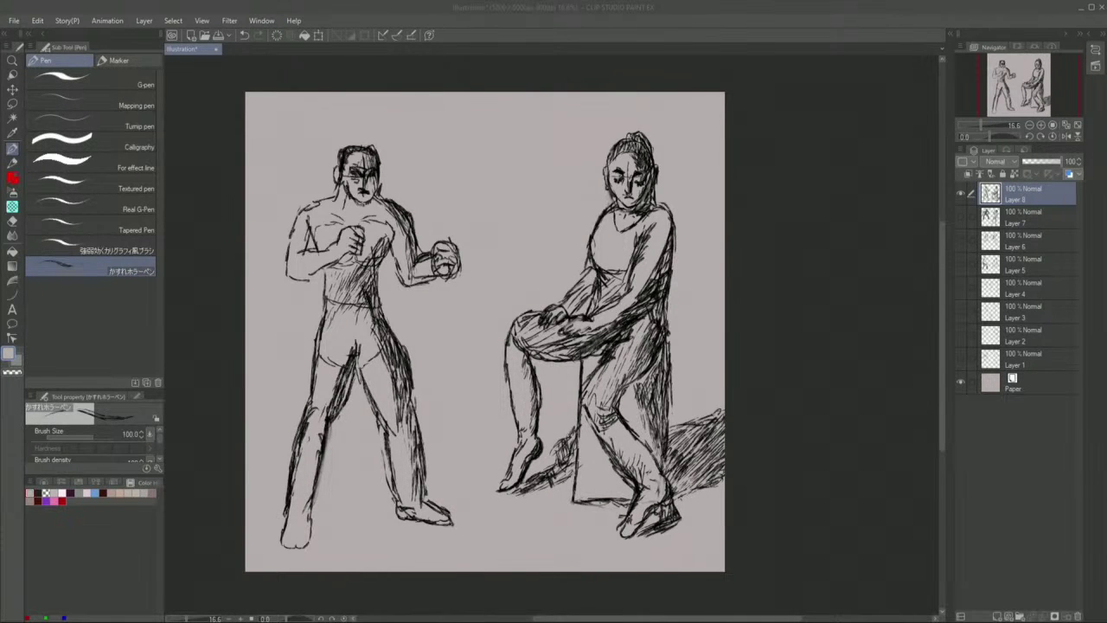
- Add a new layer above Layer 8 and hide Layer 8 to get a blank canvas
click(964, 289)
right_click(1013, 188)
click(1016, 199)
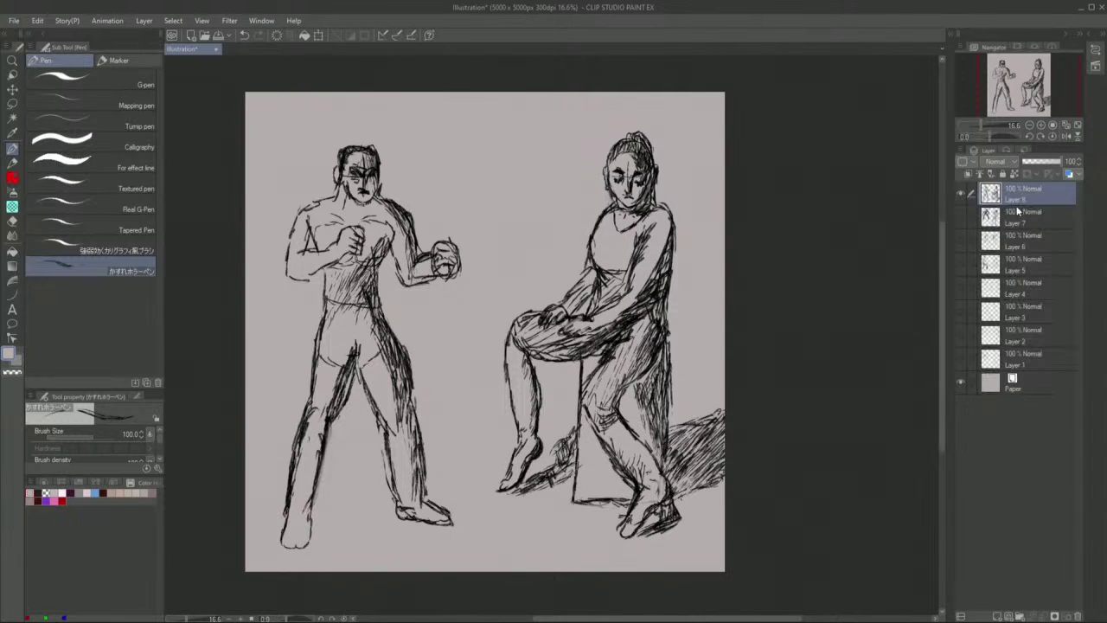
click(961, 216)
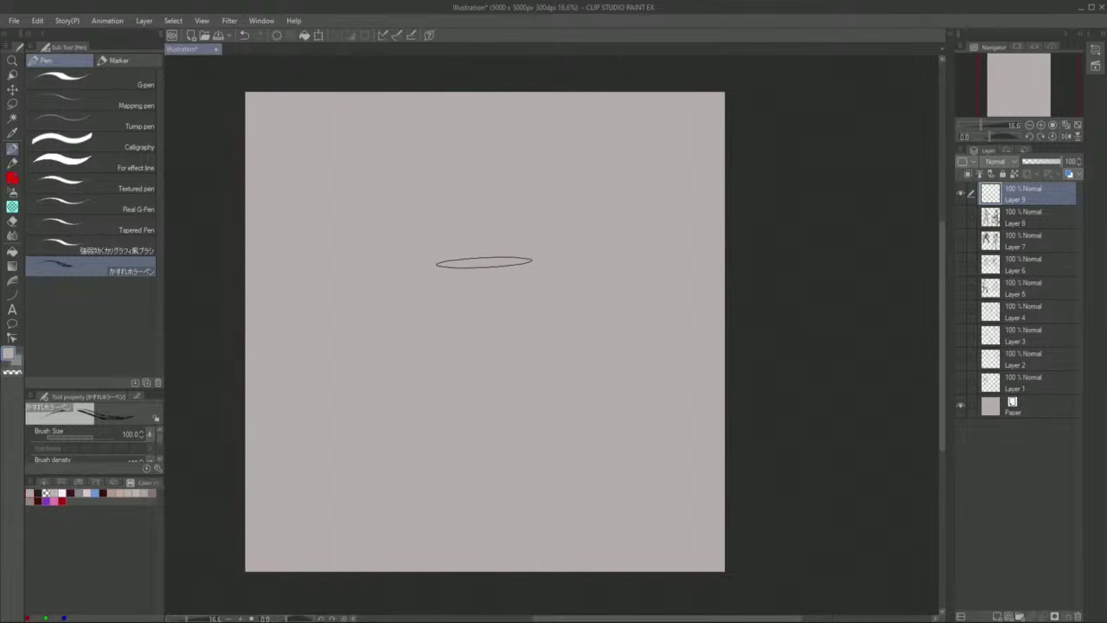
- Sketch a standing figure's curved line of action from shoulders to rear foot, and build up the spine down to the pelvis
mouse_move(461, 217)
mouse_down()
mouse_move(471, 280)
mouse_move(472, 270)
mouse_move(521, 339)
mouse_up()
mouse_move(489, 297)
mouse_down()
mouse_move(521, 343)
mouse_move(459, 222)
mouse_move(464, 203)
mouse_move(474, 271)
mouse_move(526, 374)
mouse_move(514, 316)
mouse_move(567, 509)
mouse_up()
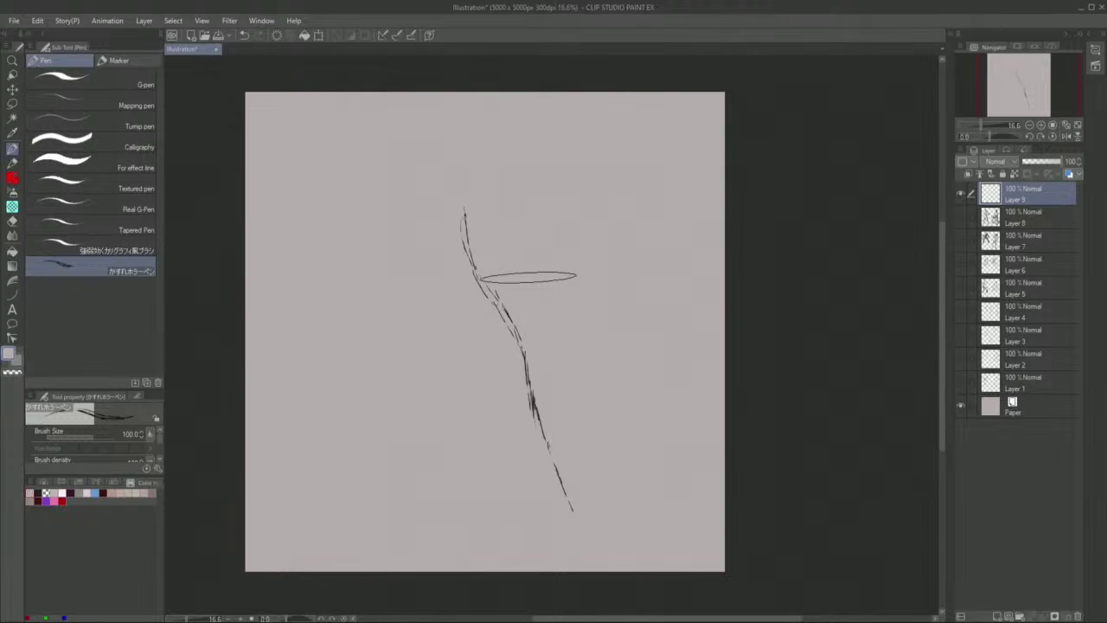
drag(494, 314, 505, 311)
drag(473, 272, 481, 312)
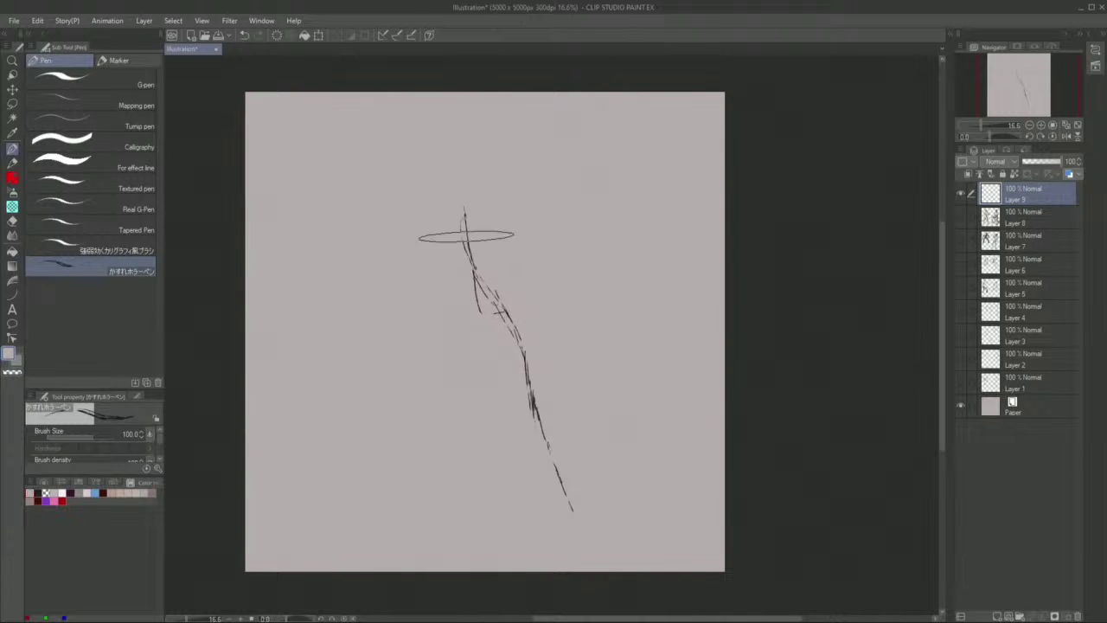
drag(456, 206, 473, 298)
drag(465, 217, 468, 249)
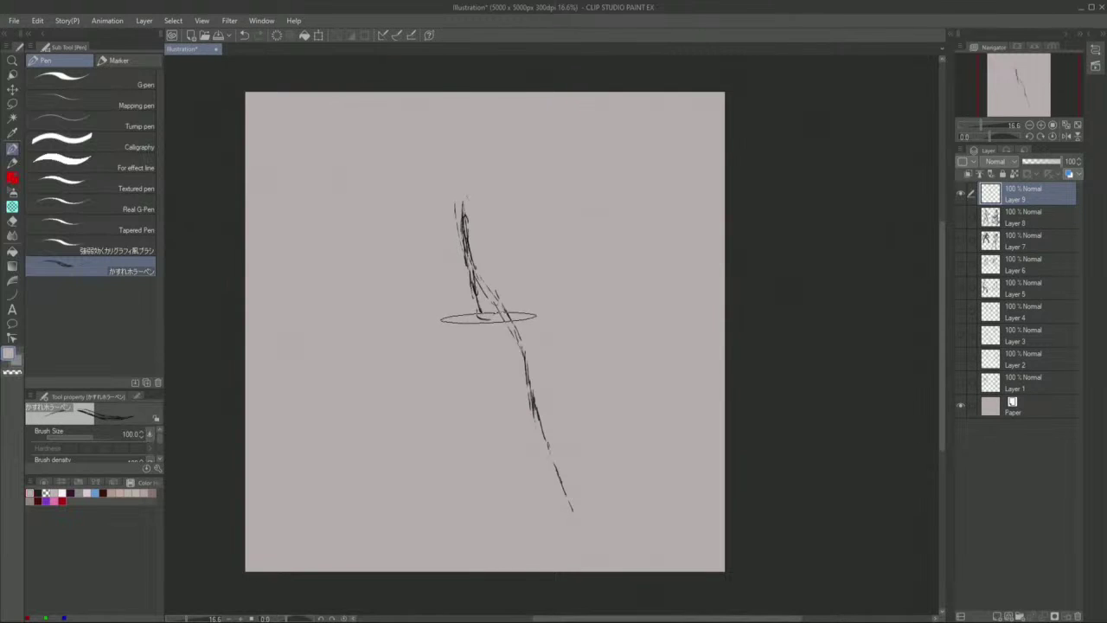
- Block in the figure's front leg, hips, shoulder line, hanging arm, torso sides and rear thigh with loose strokes
mouse_move(502, 315)
mouse_down()
mouse_move(460, 323)
mouse_move(462, 335)
mouse_move(459, 320)
mouse_move(469, 407)
mouse_move(414, 507)
mouse_up()
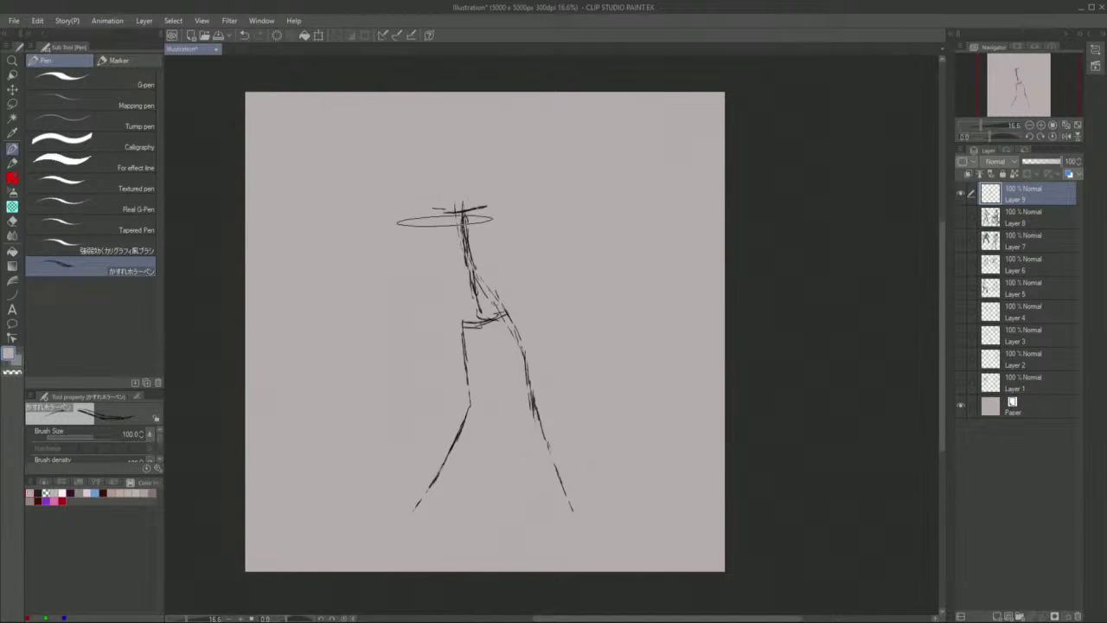
mouse_move(445, 209)
mouse_down()
mouse_move(425, 224)
mouse_move(423, 278)
mouse_move(391, 352)
mouse_up()
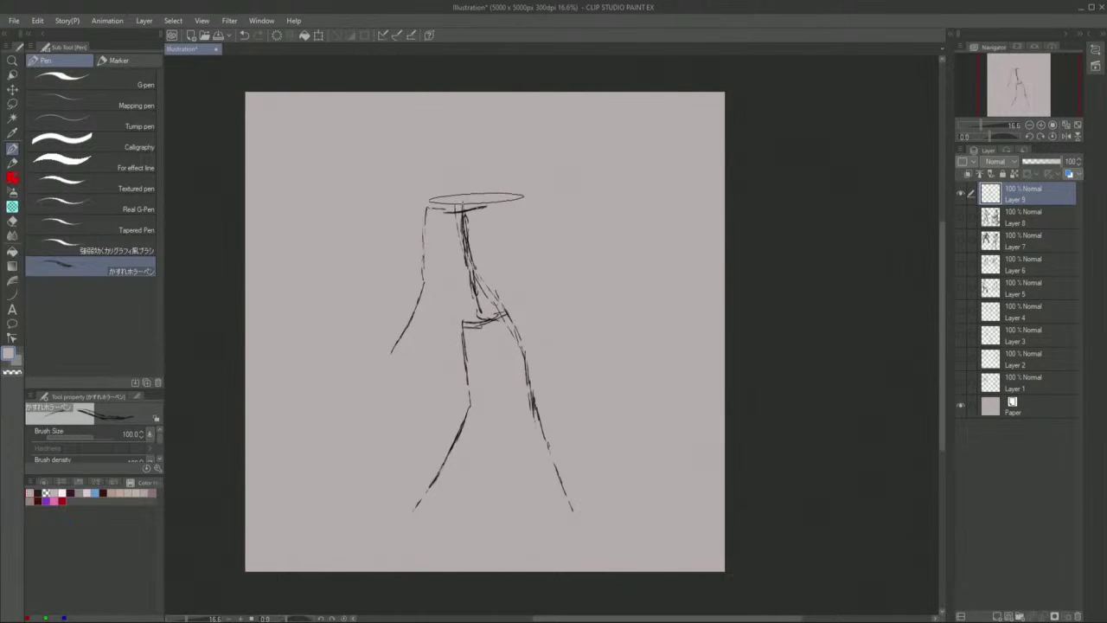
mouse_move(523, 198)
mouse_down()
mouse_move(493, 217)
mouse_move(538, 221)
mouse_move(494, 232)
mouse_move(542, 225)
mouse_move(545, 294)
mouse_move(483, 230)
mouse_move(495, 288)
mouse_move(538, 271)
mouse_move(568, 307)
mouse_move(580, 383)
mouse_move(567, 398)
mouse_move(561, 390)
mouse_move(527, 328)
mouse_move(531, 377)
mouse_move(499, 407)
mouse_up()
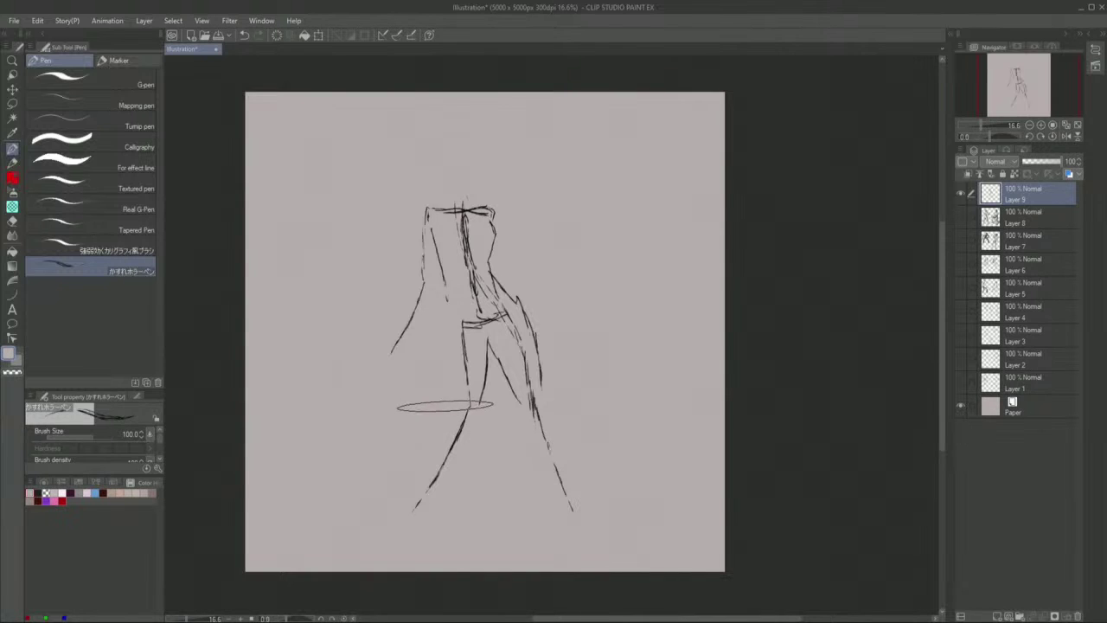
drag(437, 377, 446, 407)
mouse_move(435, 325)
mouse_down()
mouse_move(447, 385)
mouse_move(442, 287)
mouse_move(448, 396)
mouse_move(423, 446)
mouse_move(445, 410)
mouse_move(410, 447)
mouse_move(408, 430)
mouse_move(468, 405)
mouse_move(480, 414)
mouse_move(422, 505)
mouse_up()
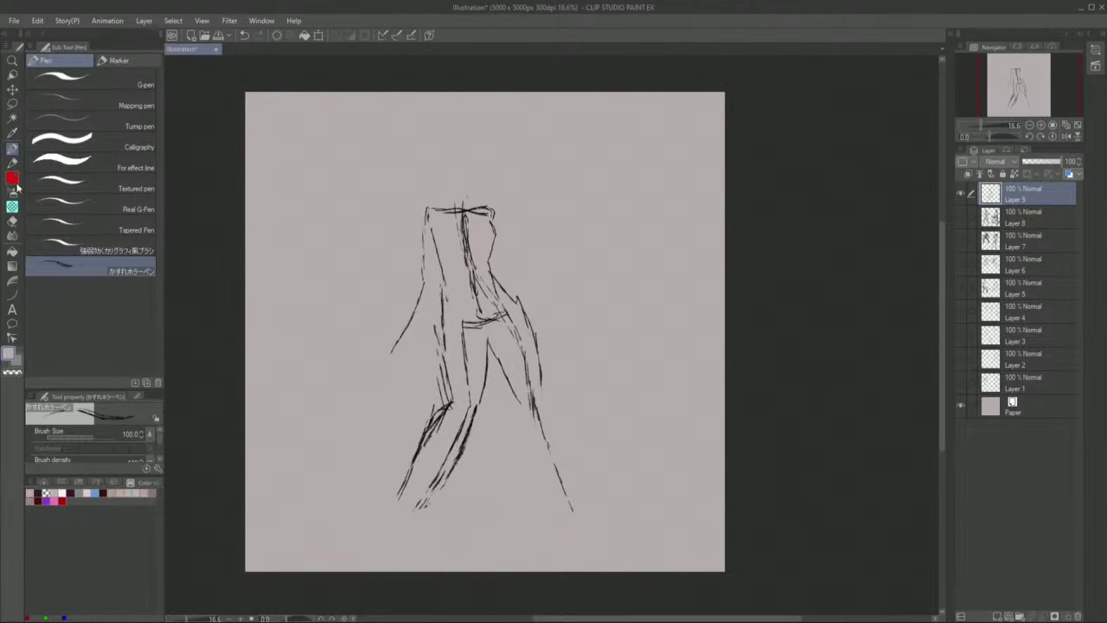
- Lasso the front leg from hip to ankle, delete its strokes, and clear the selection
click(12, 103)
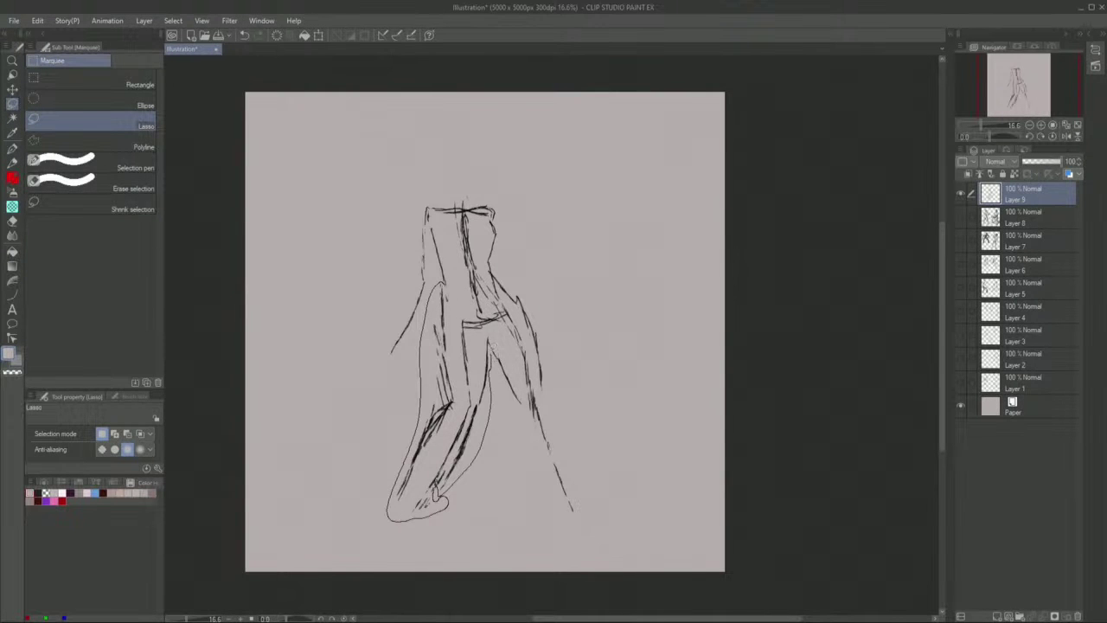
drag(452, 289, 446, 260)
key(Delete)
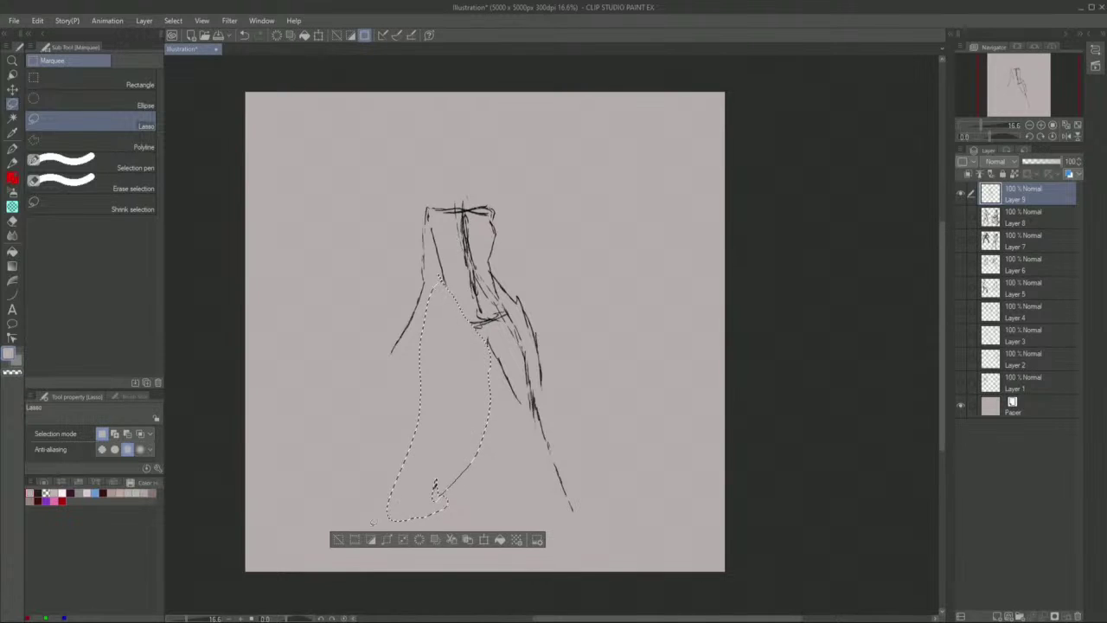
click(338, 538)
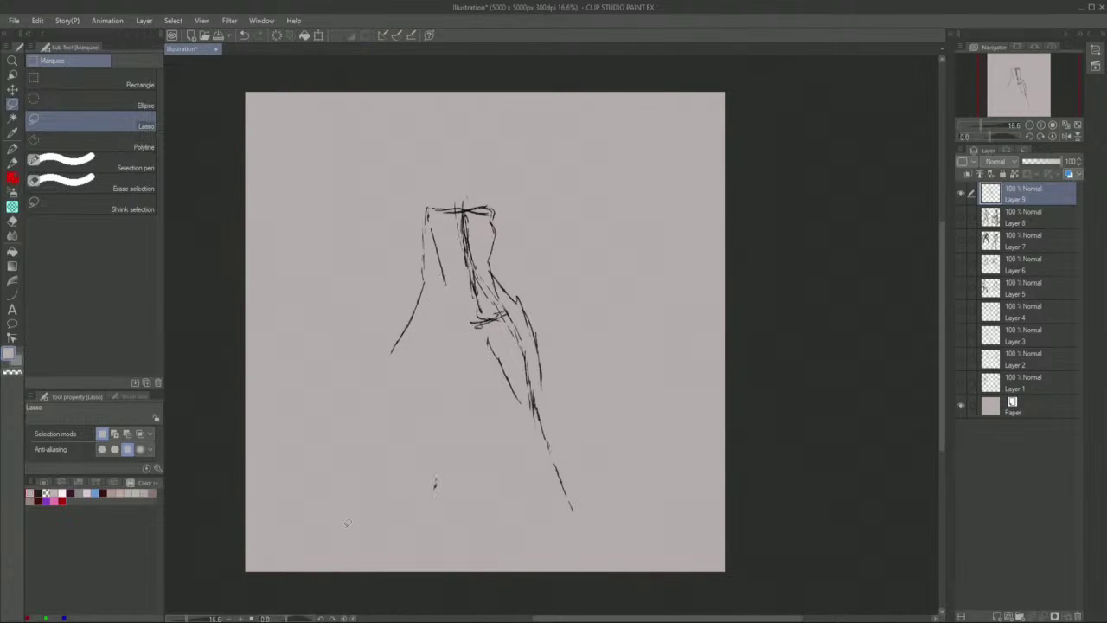
- Redraw the front leg from the hip to the ankle with the pen, and add the neck and a rounded head outline
click(13, 149)
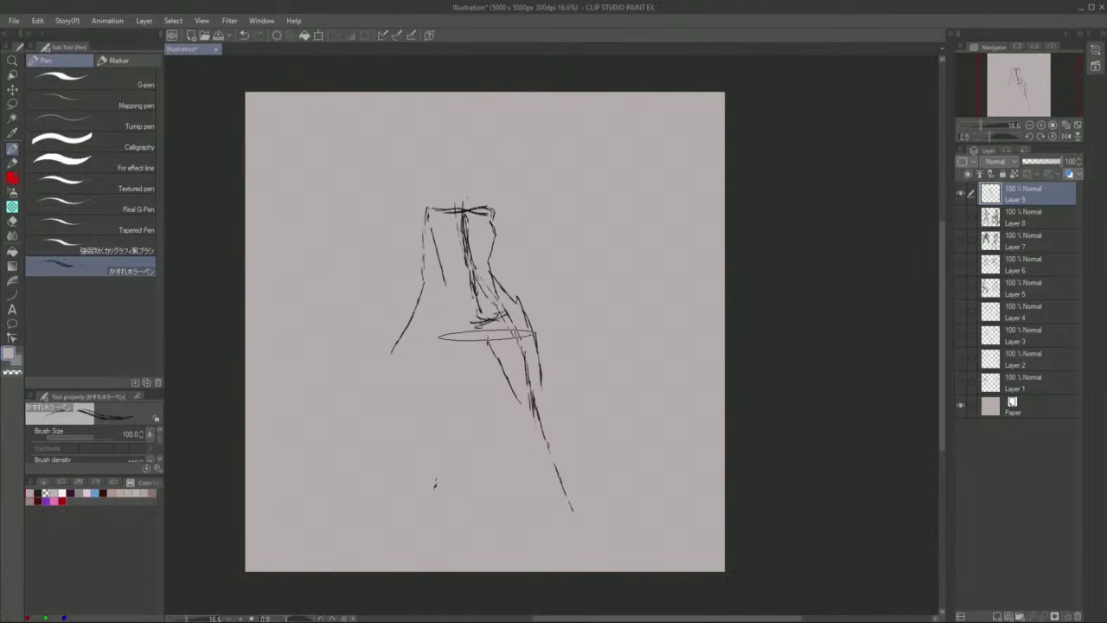
mouse_move(487, 338)
mouse_down()
mouse_move(482, 400)
mouse_move(491, 363)
mouse_move(449, 472)
mouse_move(475, 435)
mouse_move(417, 459)
mouse_up()
mouse_move(407, 505)
mouse_down()
mouse_move(461, 360)
mouse_move(457, 396)
mouse_move(455, 295)
mouse_move(453, 401)
mouse_move(459, 313)
mouse_up()
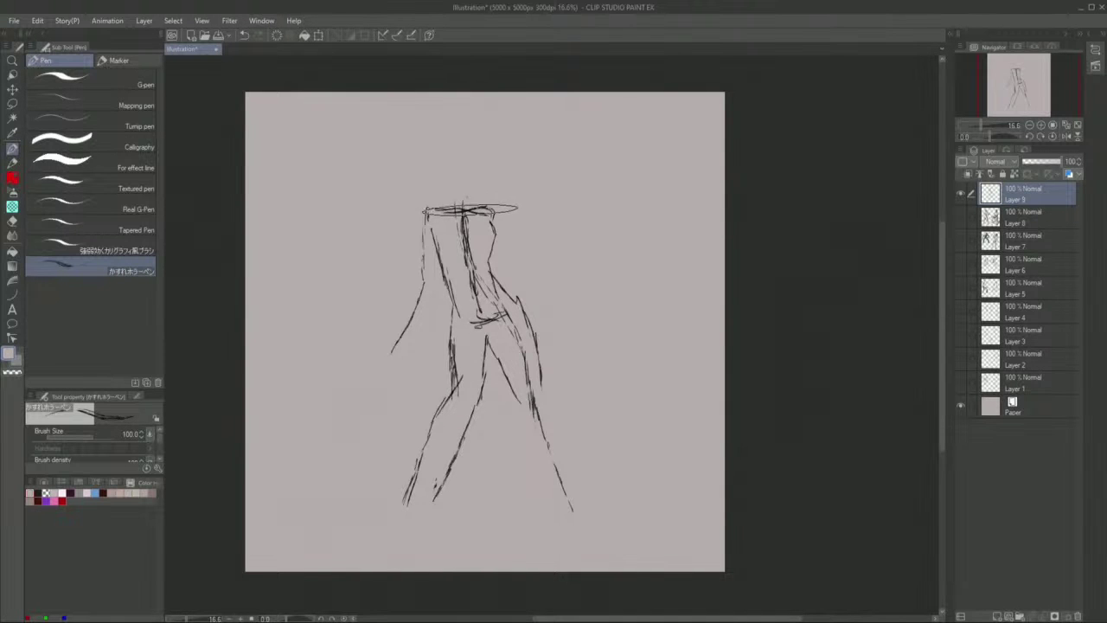
drag(466, 207, 466, 189)
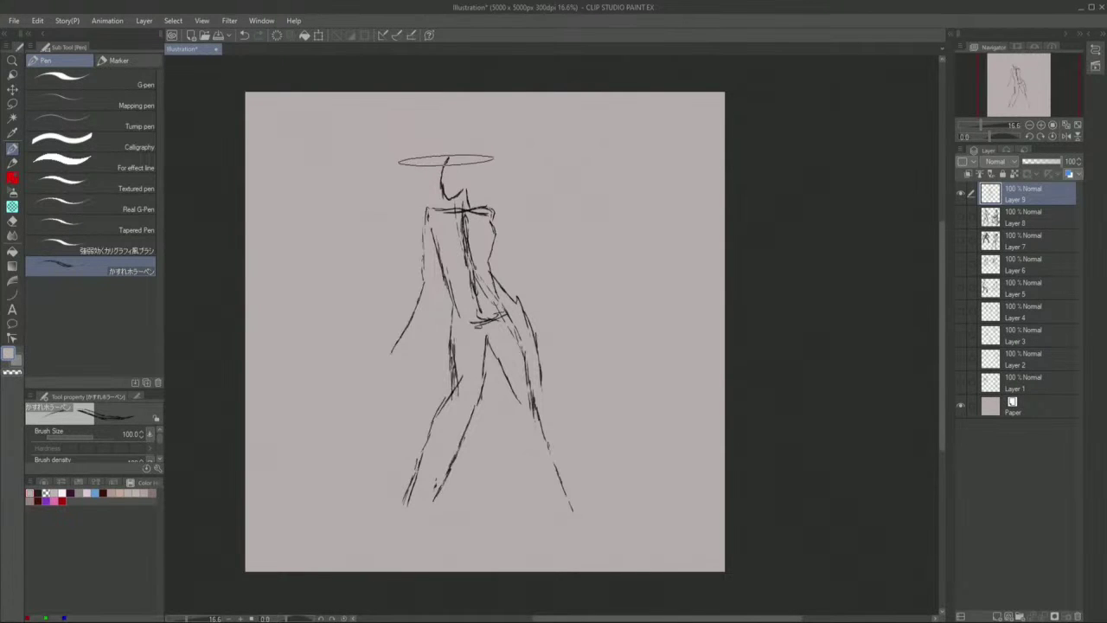
drag(445, 160, 469, 157)
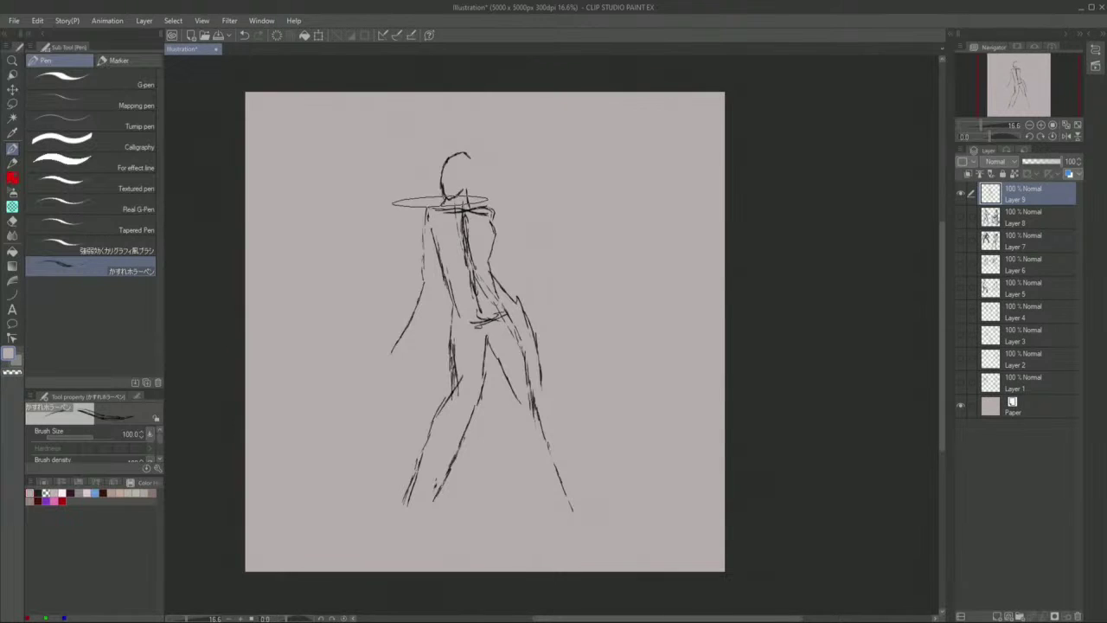
- Lasso the head, enlarge it slightly with a free transform, apply the change, and clear the selection
click(12, 103)
drag(438, 160, 462, 161)
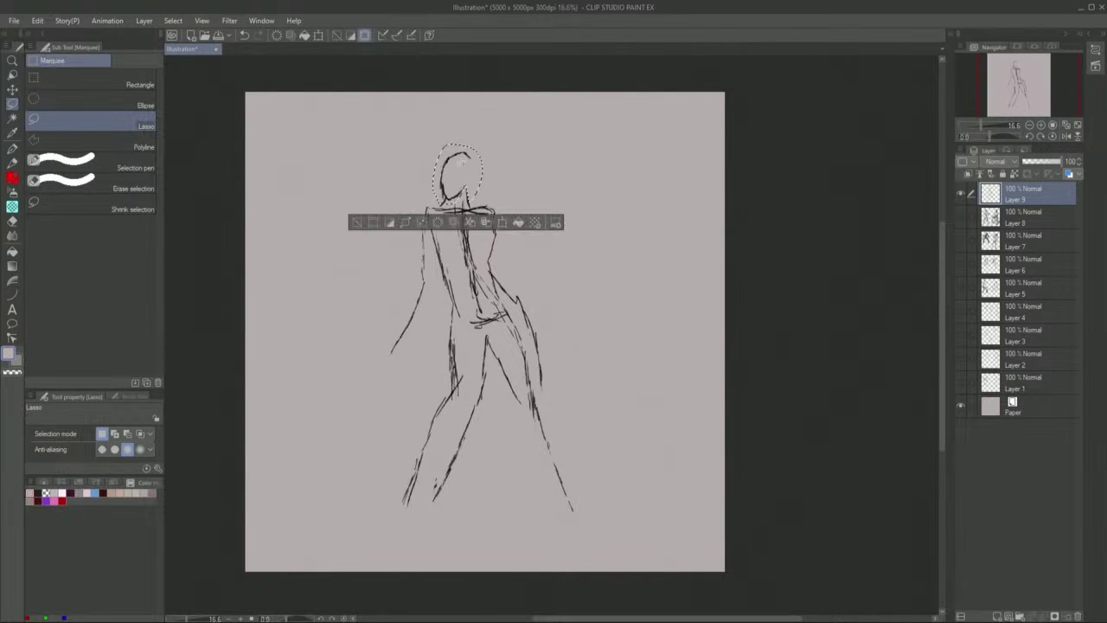
key(ctrl+t)
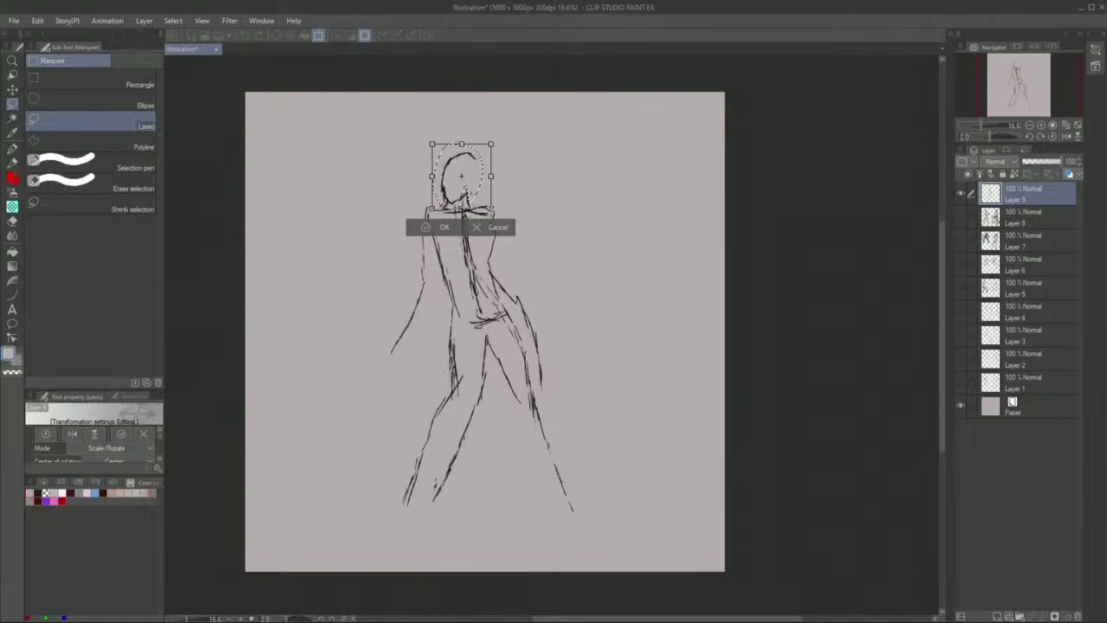
drag(451, 184, 454, 181)
click(441, 224)
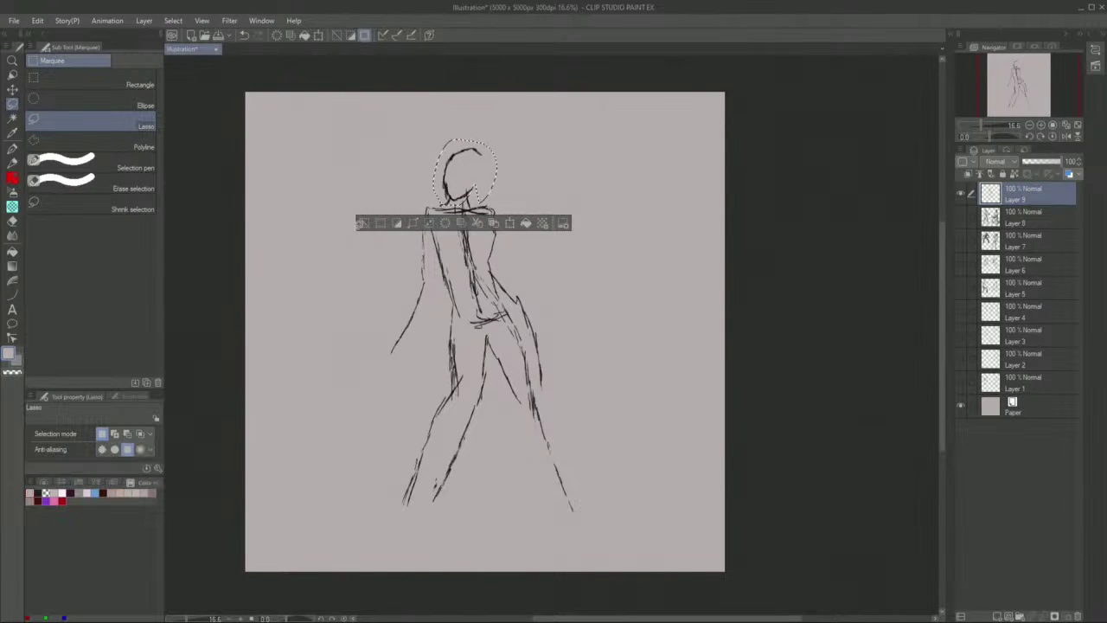
click(360, 225)
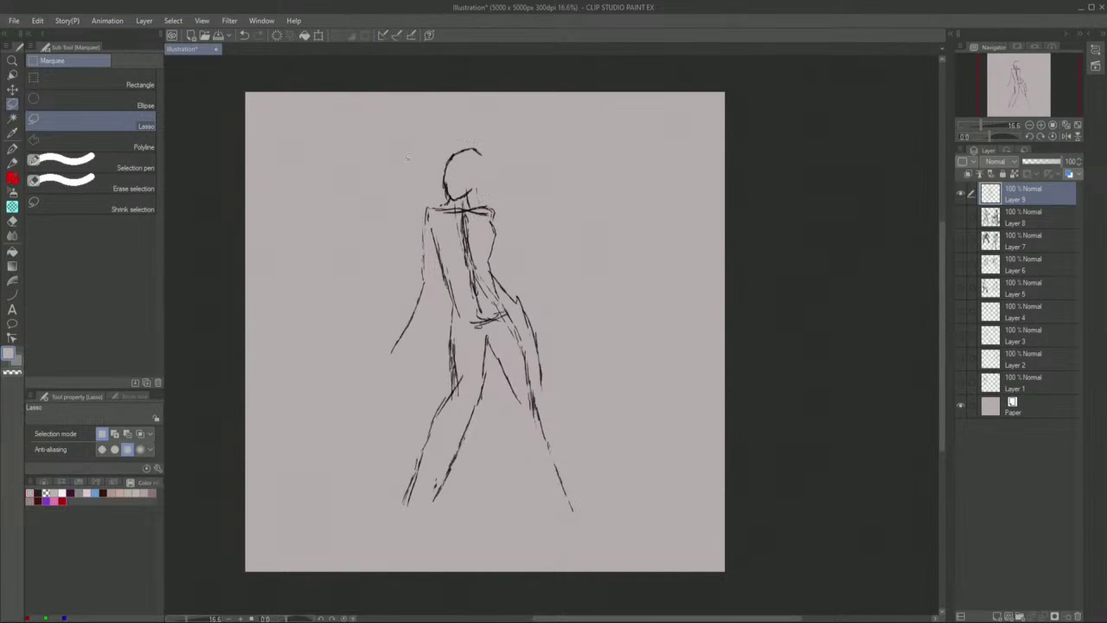
- Thicken the hanging arm and add its hand, complete the rear leg, and draw cuffed boots on both feet
click(12, 149)
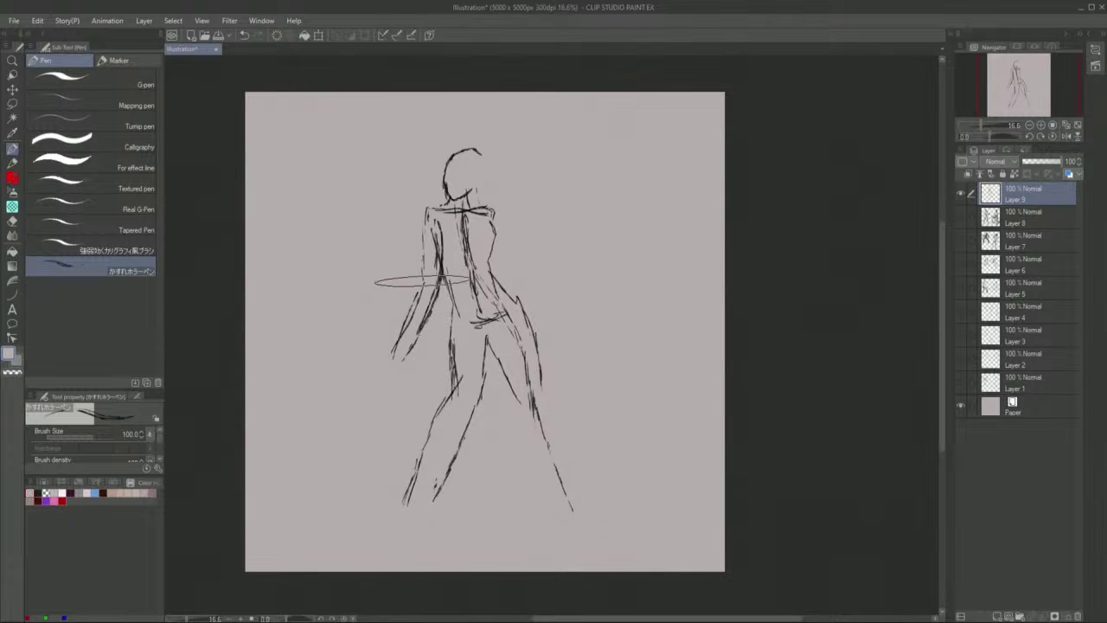
mouse_move(401, 361)
mouse_down()
mouse_move(390, 385)
mouse_move(389, 368)
mouse_move(376, 379)
mouse_up()
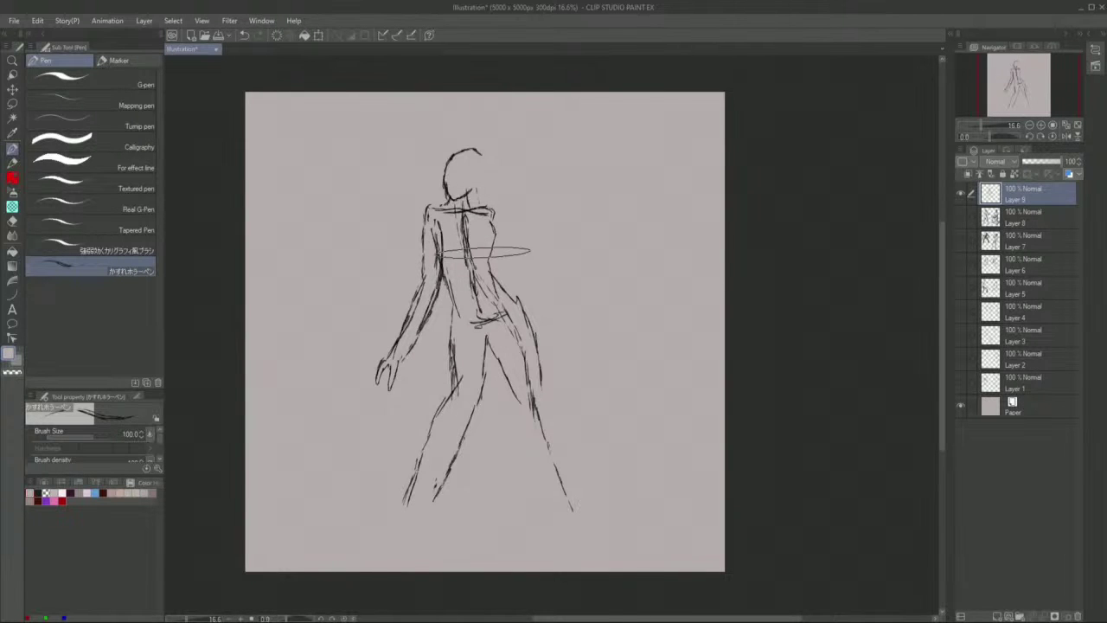
mouse_move(542, 392)
mouse_down()
mouse_move(571, 499)
mouse_move(555, 452)
mouse_move(565, 425)
mouse_move(544, 494)
mouse_up()
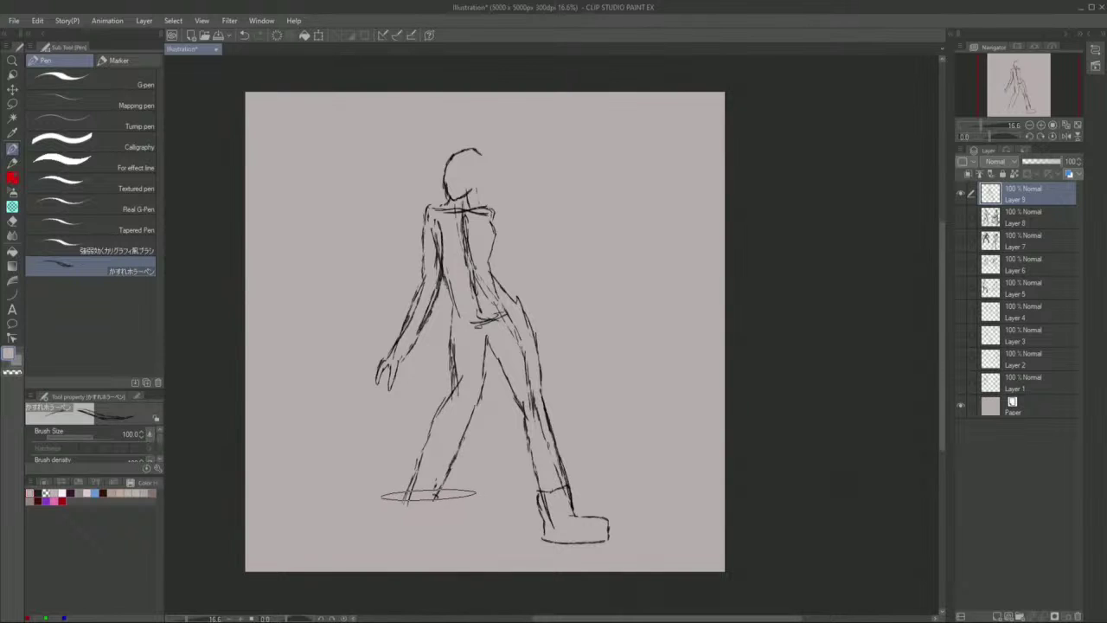
drag(434, 496, 408, 491)
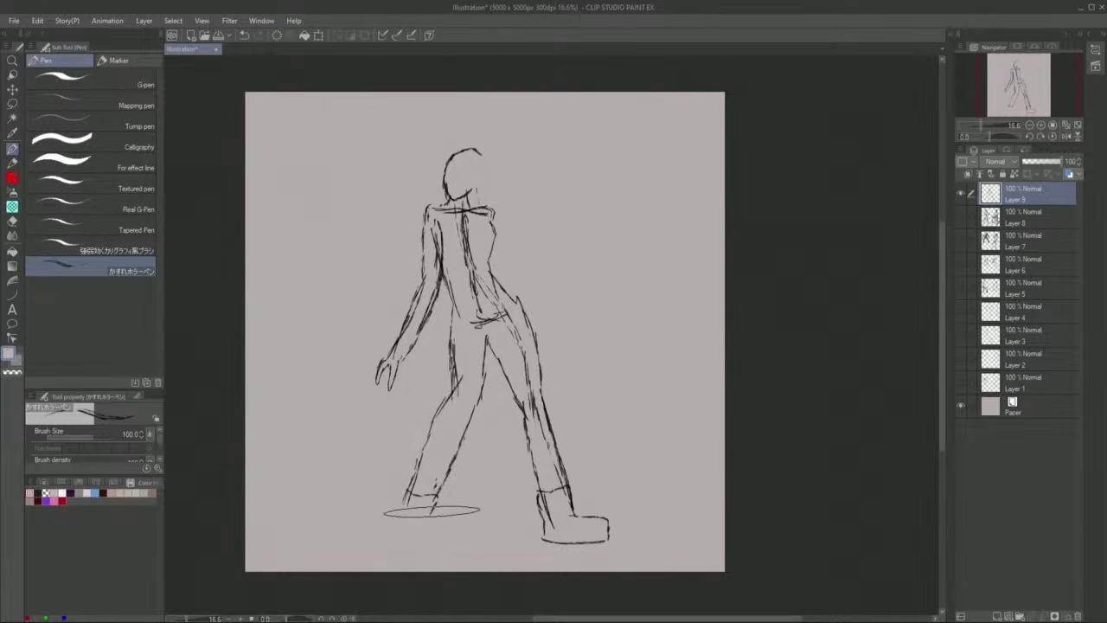
drag(483, 509, 512, 163)
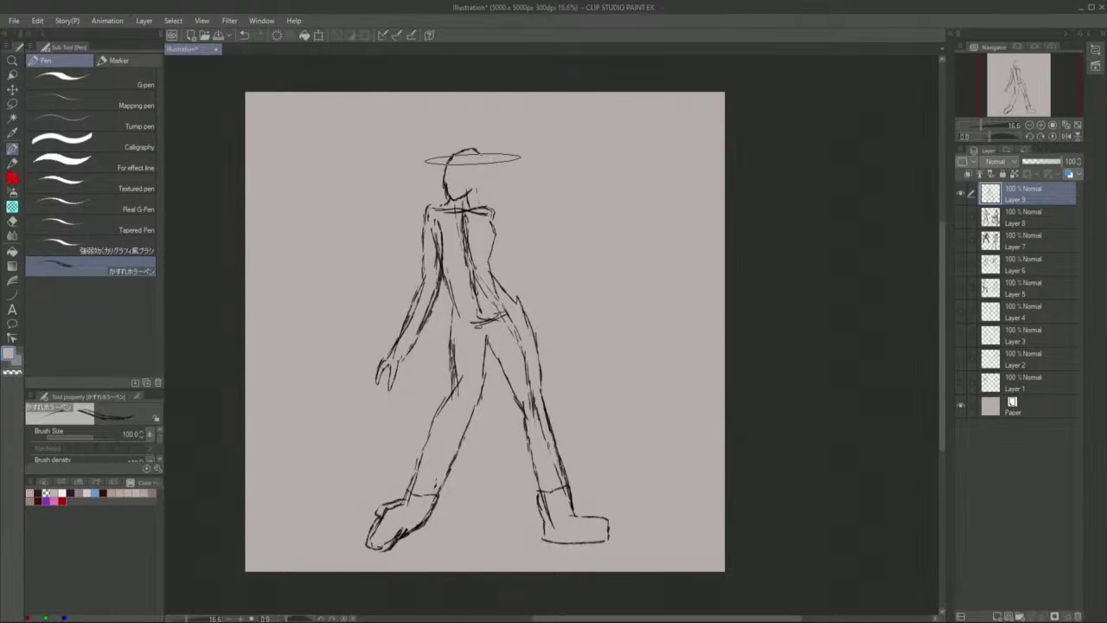
- Lasso both legs below the hips, scale them down slightly, realign them with the torso, apply the transformation, and clear the selection
click(12, 102)
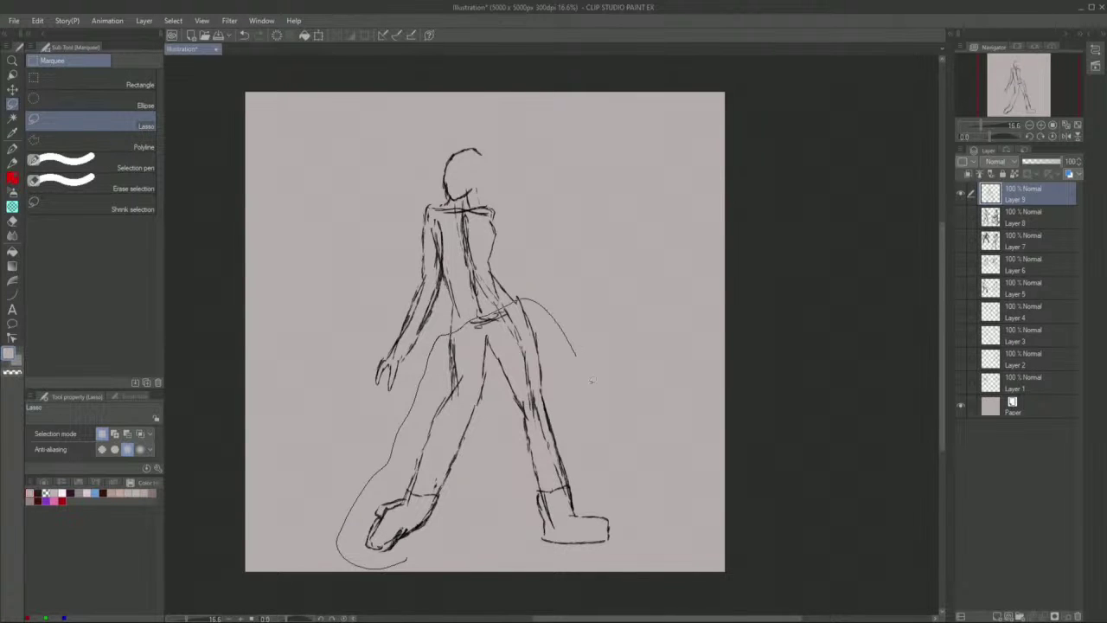
drag(398, 562, 393, 565)
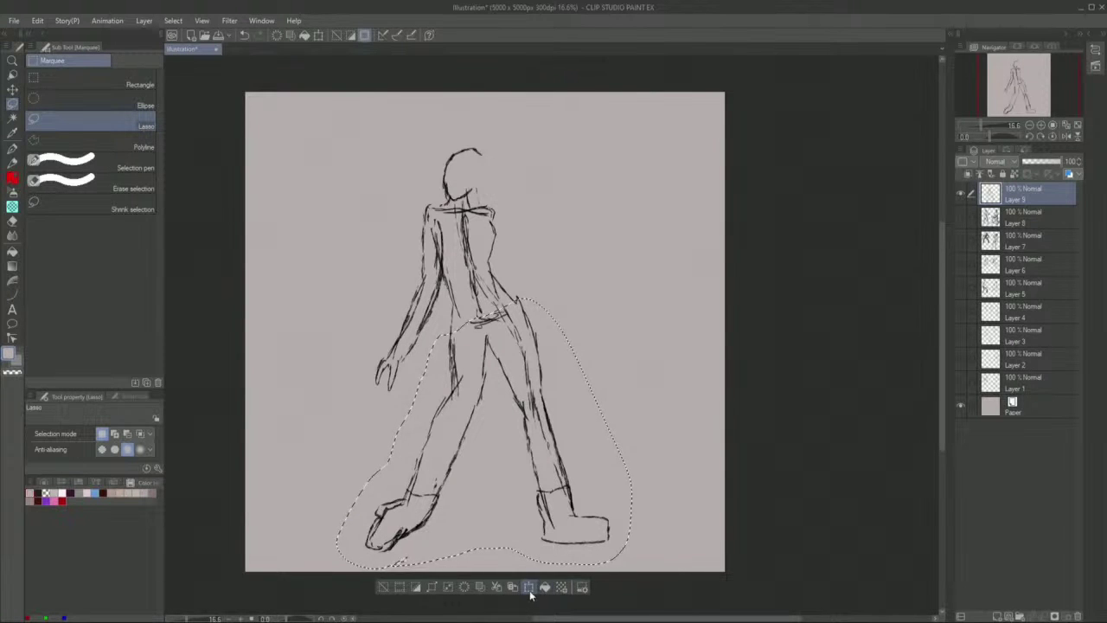
click(531, 591)
drag(631, 568, 623, 553)
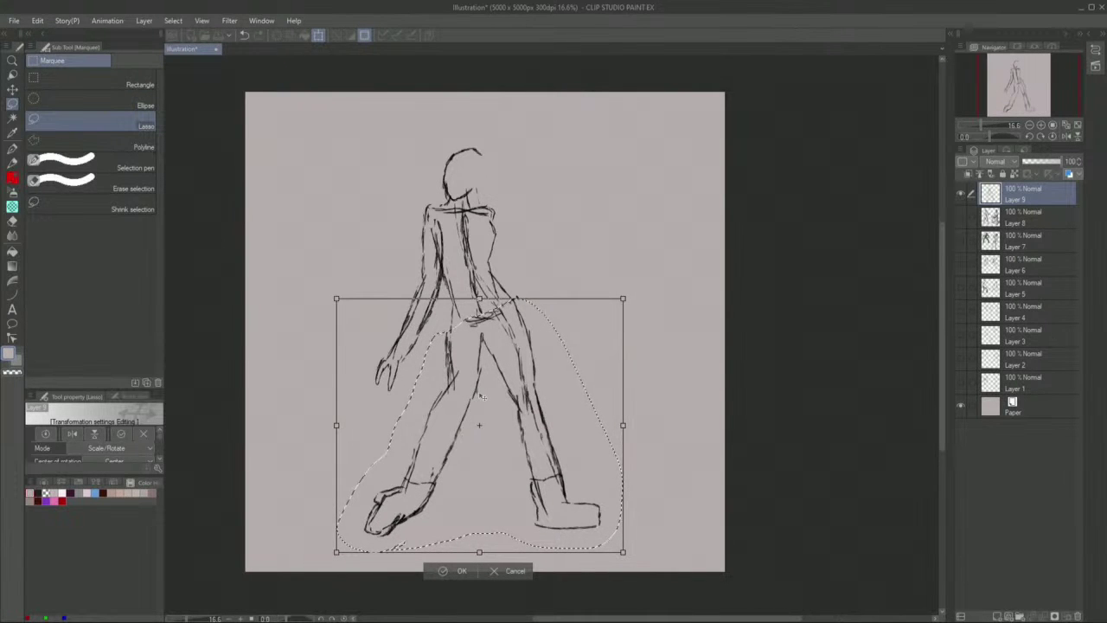
drag(448, 364, 451, 360)
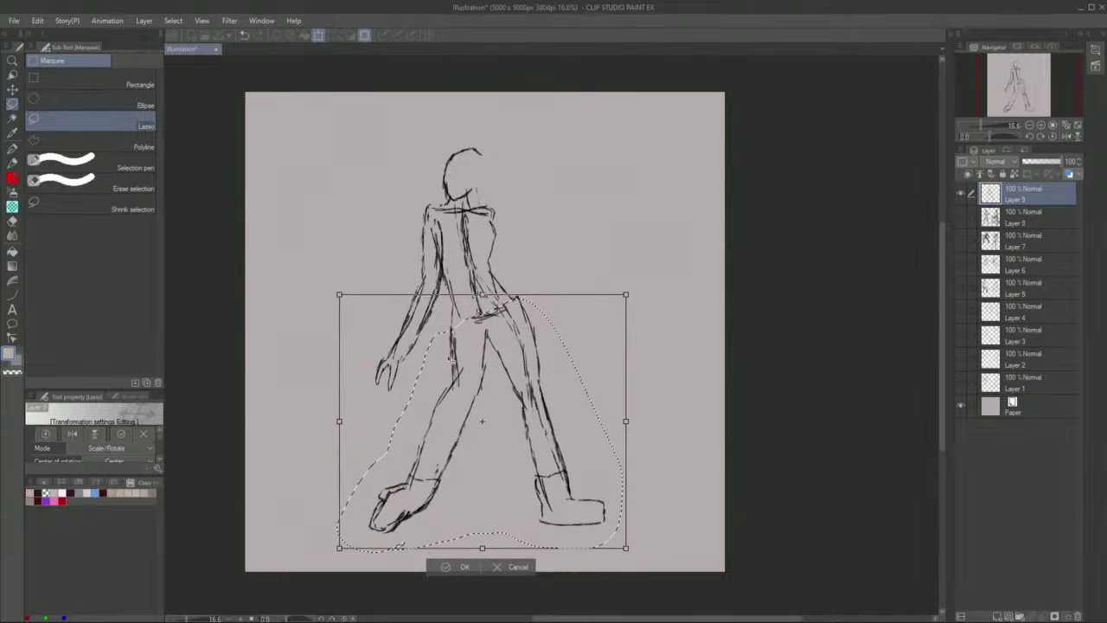
drag(625, 421, 620, 421)
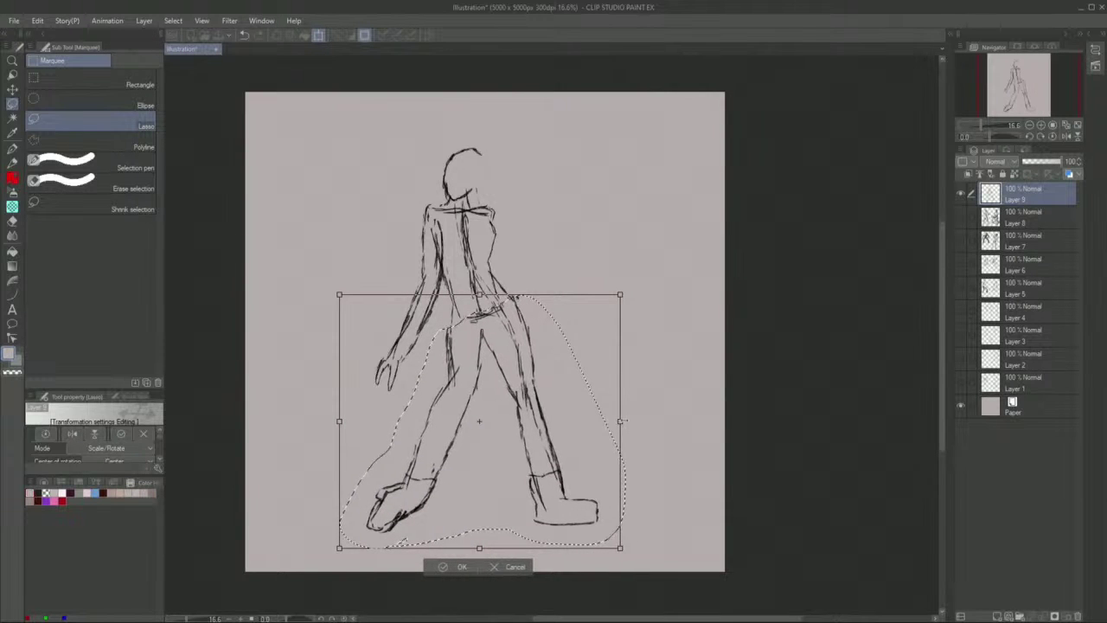
drag(462, 348, 470, 351)
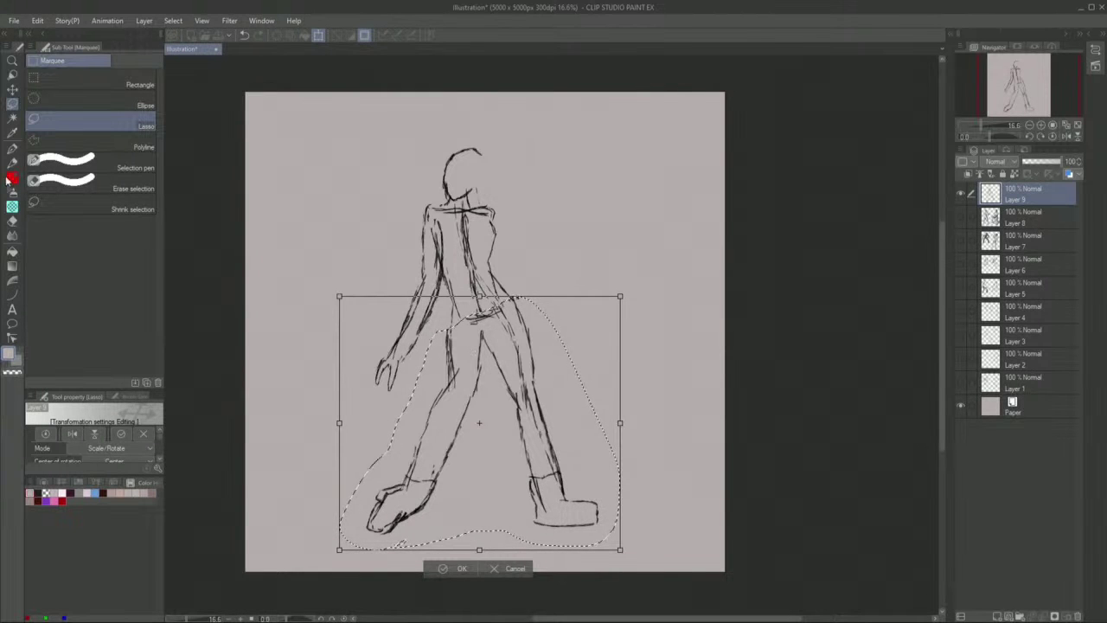
click(12, 150)
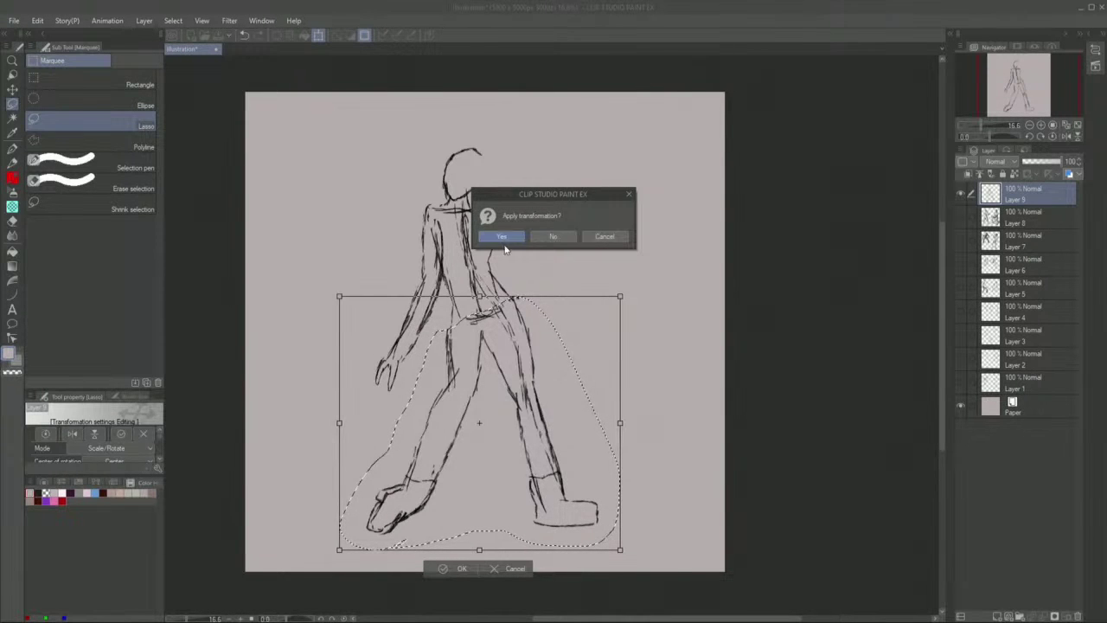
click(504, 240)
click(442, 564)
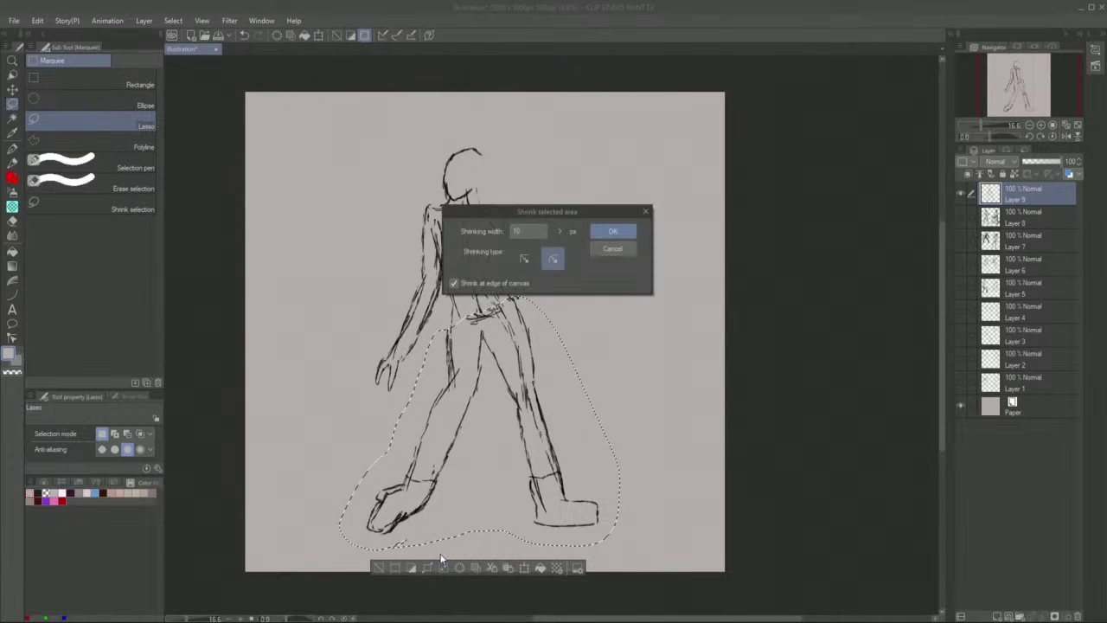
click(613, 248)
click(385, 567)
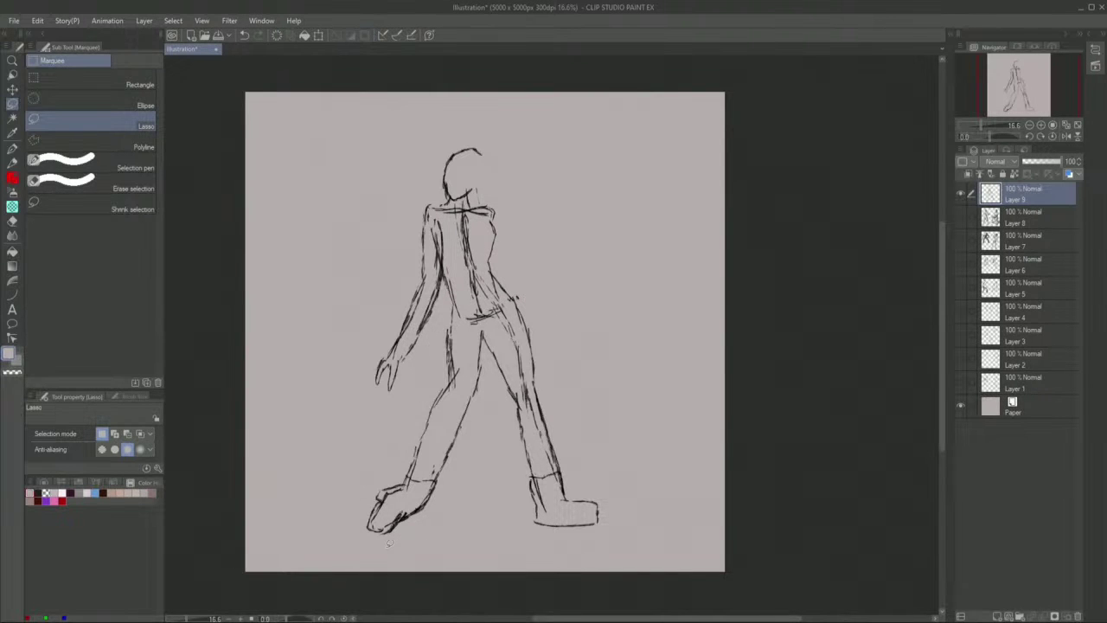
- Add toe details and dark shading to the boots with the pen, and draw the thigh pouch with its strap
click(14, 150)
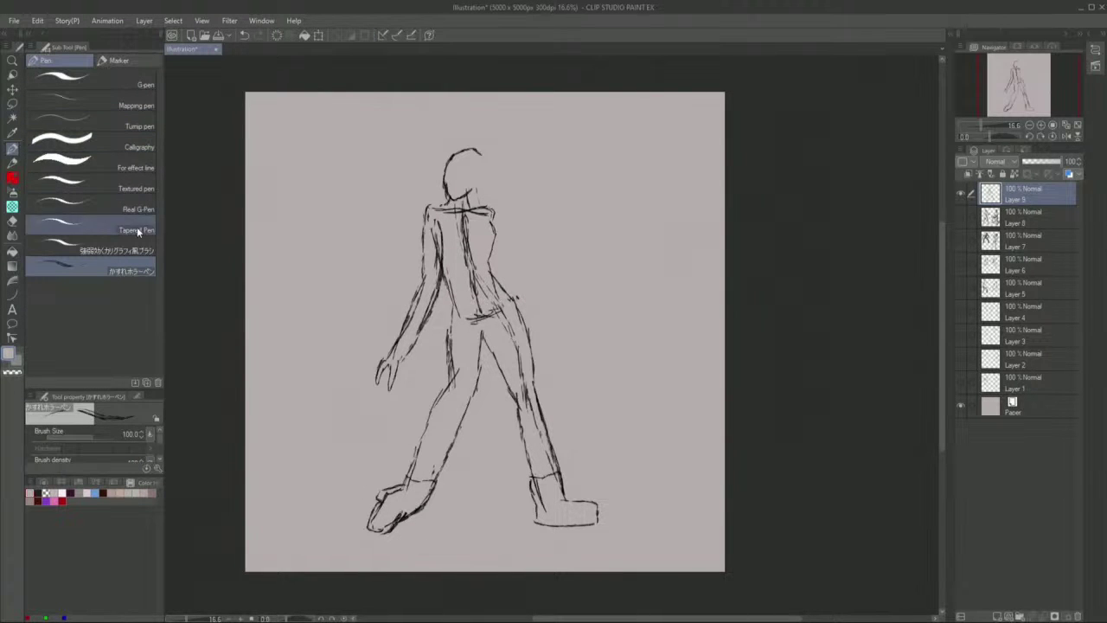
mouse_move(422, 497)
mouse_down()
mouse_move(421, 522)
mouse_move(402, 527)
mouse_move(411, 524)
mouse_up()
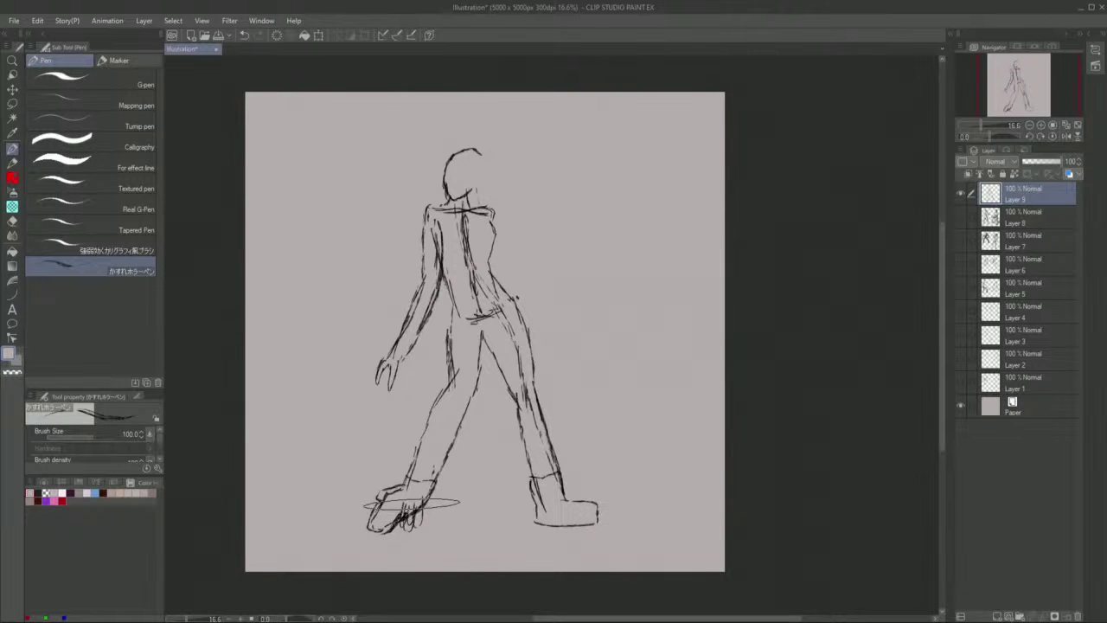
mouse_move(505, 431)
mouse_down()
mouse_move(513, 394)
mouse_move(586, 505)
mouse_move(575, 493)
mouse_move(553, 497)
mouse_move(561, 485)
mouse_move(533, 470)
mouse_move(609, 514)
mouse_move(585, 505)
mouse_move(590, 519)
mouse_move(545, 524)
mouse_move(534, 489)
mouse_move(356, 522)
mouse_move(403, 517)
mouse_move(371, 528)
mouse_move(379, 495)
mouse_move(413, 483)
mouse_move(407, 490)
mouse_move(405, 467)
mouse_move(411, 482)
mouse_move(433, 475)
mouse_move(421, 415)
mouse_move(519, 287)
mouse_move(441, 327)
mouse_move(475, 361)
mouse_move(471, 348)
mouse_move(440, 370)
mouse_move(437, 318)
mouse_move(438, 344)
mouse_move(502, 284)
mouse_move(499, 338)
mouse_up()
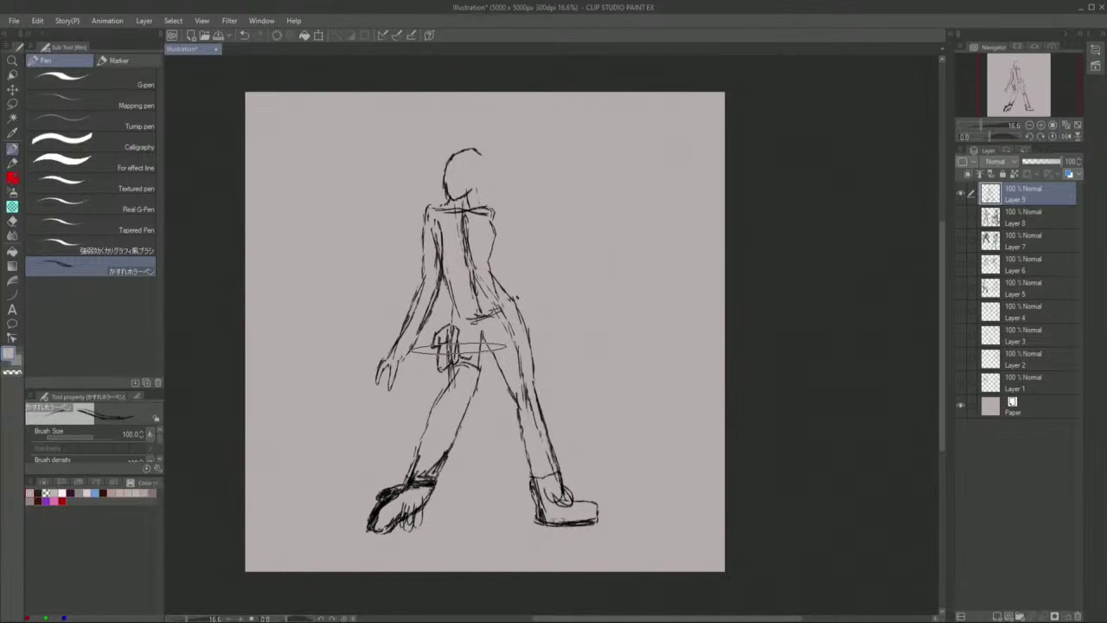
drag(483, 363, 485, 354)
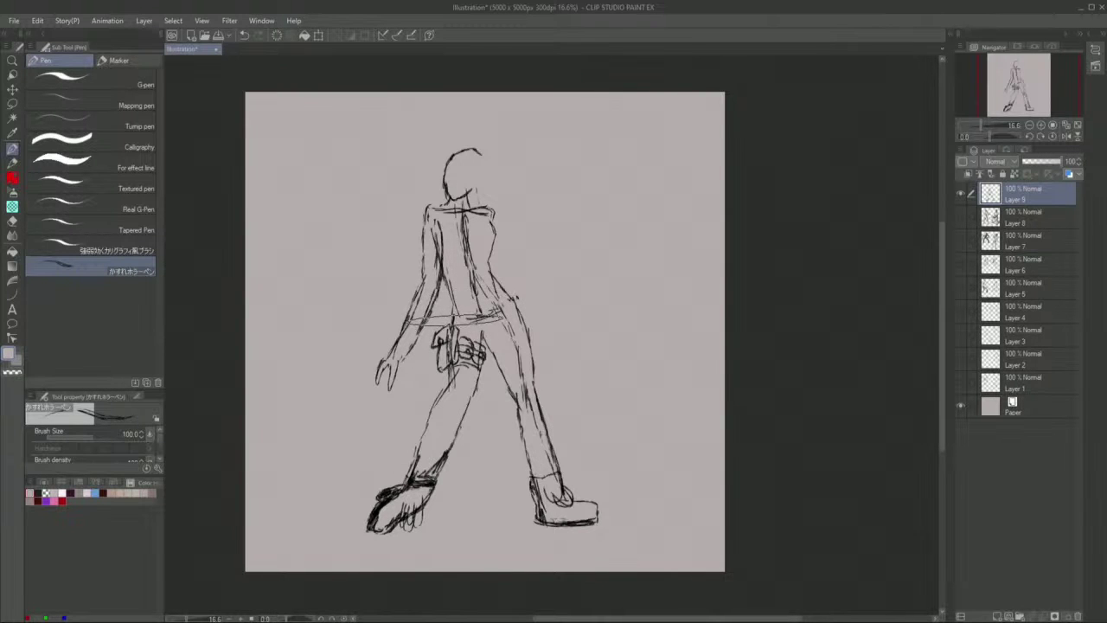
- Draw the segmented belt and pointed collar, and detail the head outline and the curled shapes on the near shoulder
mouse_move(459, 304)
mouse_down()
mouse_move(519, 298)
mouse_move(473, 315)
mouse_move(479, 275)
mouse_move(480, 317)
mouse_up()
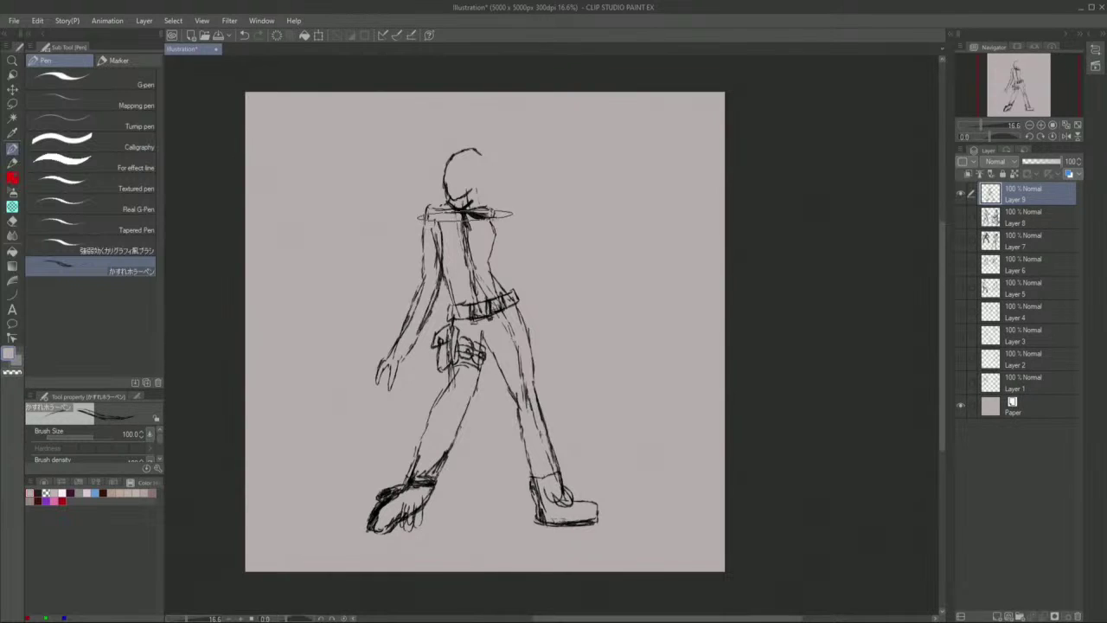
mouse_move(465, 215)
mouse_down()
mouse_move(482, 237)
mouse_move(473, 217)
mouse_up()
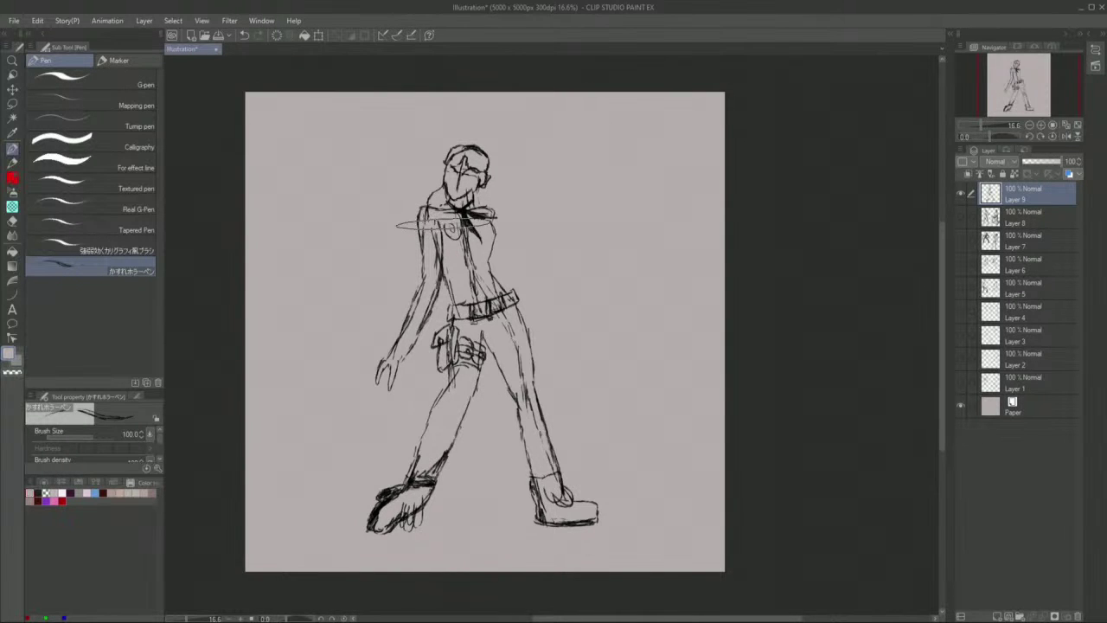
drag(450, 231, 450, 226)
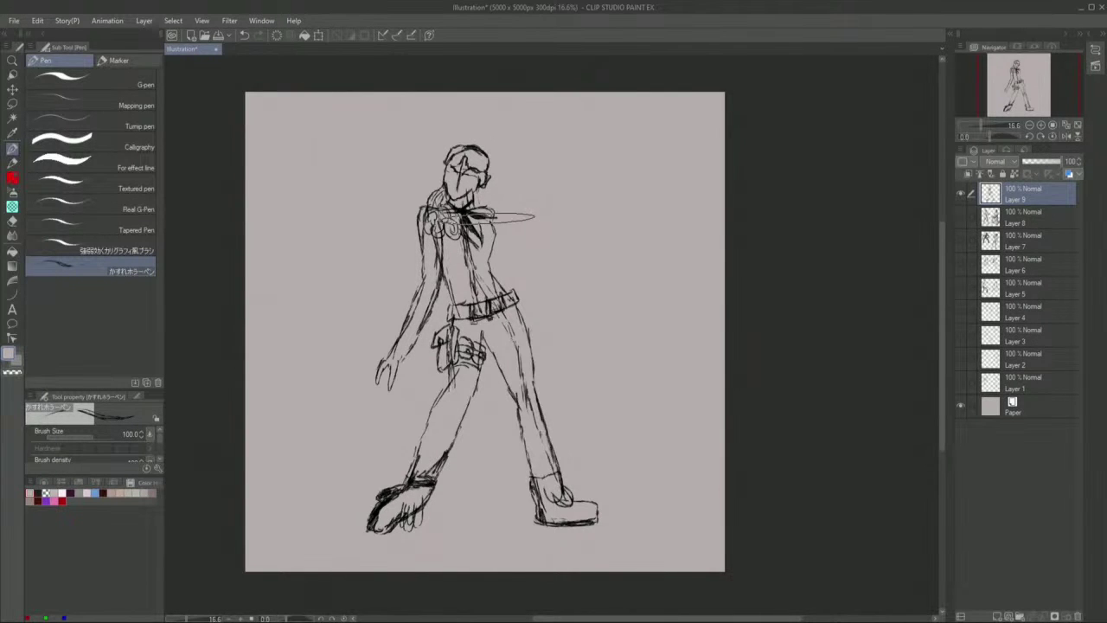
- Hatch the jacket's torso and sleeve with dark pen strokes, and sketch the eyes, nose and mouth on the face
mouse_move(493, 214)
mouse_down()
mouse_move(511, 291)
mouse_move(506, 227)
mouse_move(446, 248)
mouse_move(442, 232)
mouse_move(456, 286)
mouse_move(443, 194)
mouse_move(500, 225)
mouse_move(509, 266)
mouse_move(519, 179)
mouse_move(525, 256)
mouse_move(540, 227)
mouse_move(497, 283)
mouse_move(482, 225)
mouse_move(458, 301)
mouse_move(480, 300)
mouse_move(479, 211)
mouse_move(480, 301)
mouse_move(471, 294)
mouse_move(454, 236)
mouse_move(510, 239)
mouse_move(519, 275)
mouse_move(467, 198)
mouse_move(483, 93)
mouse_move(491, 210)
mouse_move(502, 207)
mouse_move(417, 252)
mouse_move(424, 244)
mouse_move(408, 234)
mouse_move(415, 278)
mouse_move(427, 264)
mouse_move(413, 337)
mouse_move(420, 313)
mouse_up()
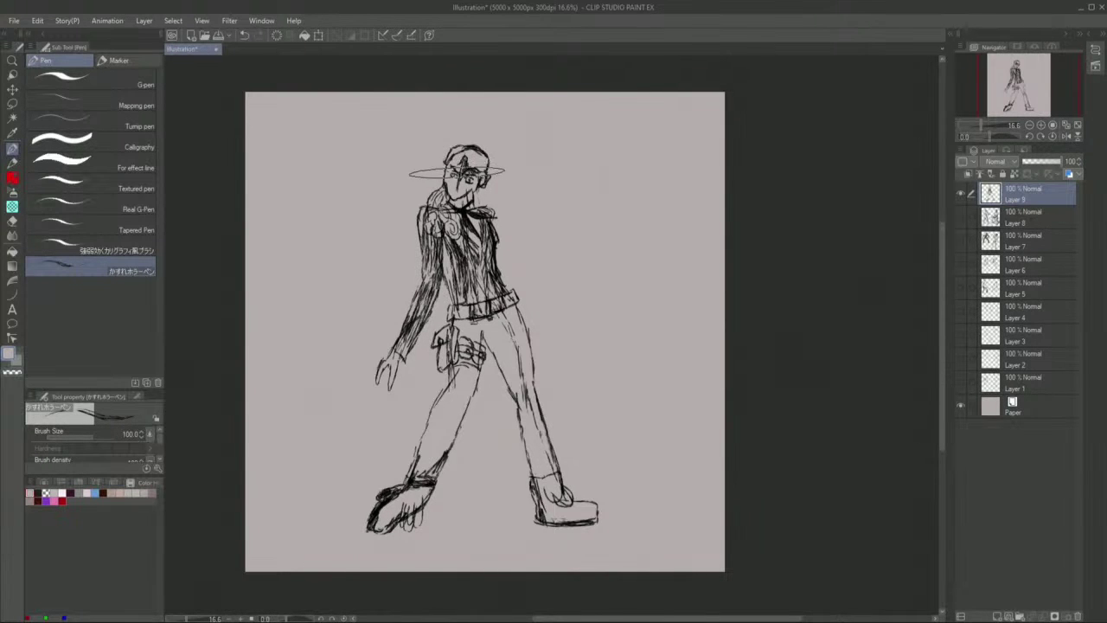
drag(451, 176, 502, 164)
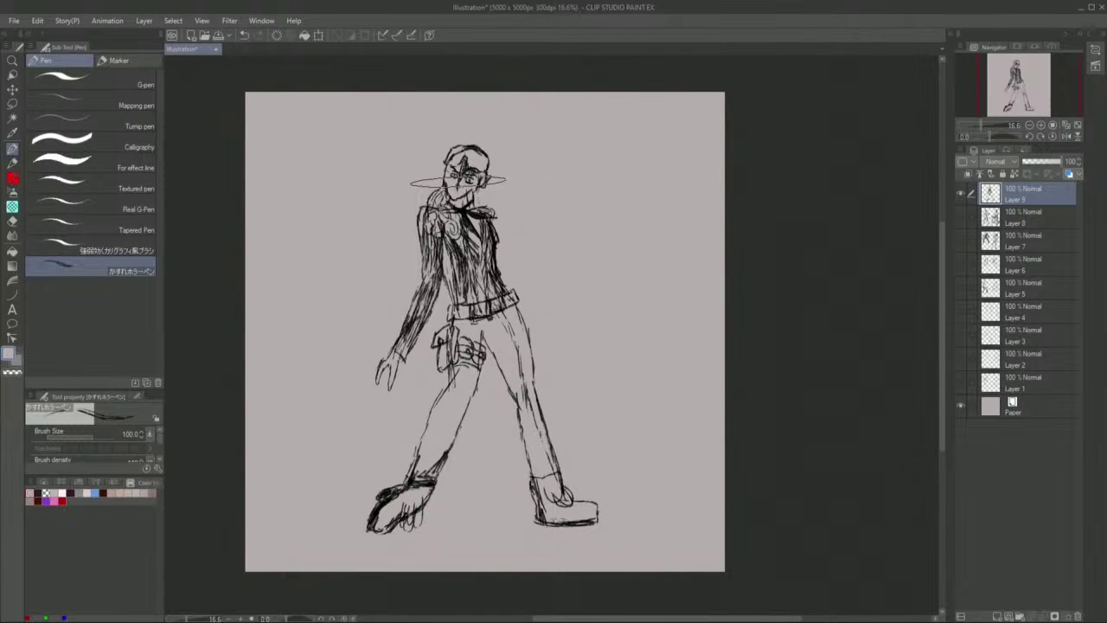
drag(454, 178, 458, 186)
- Remove the eyes, nose and mouth from the face with the Soft eraser
click(11, 222)
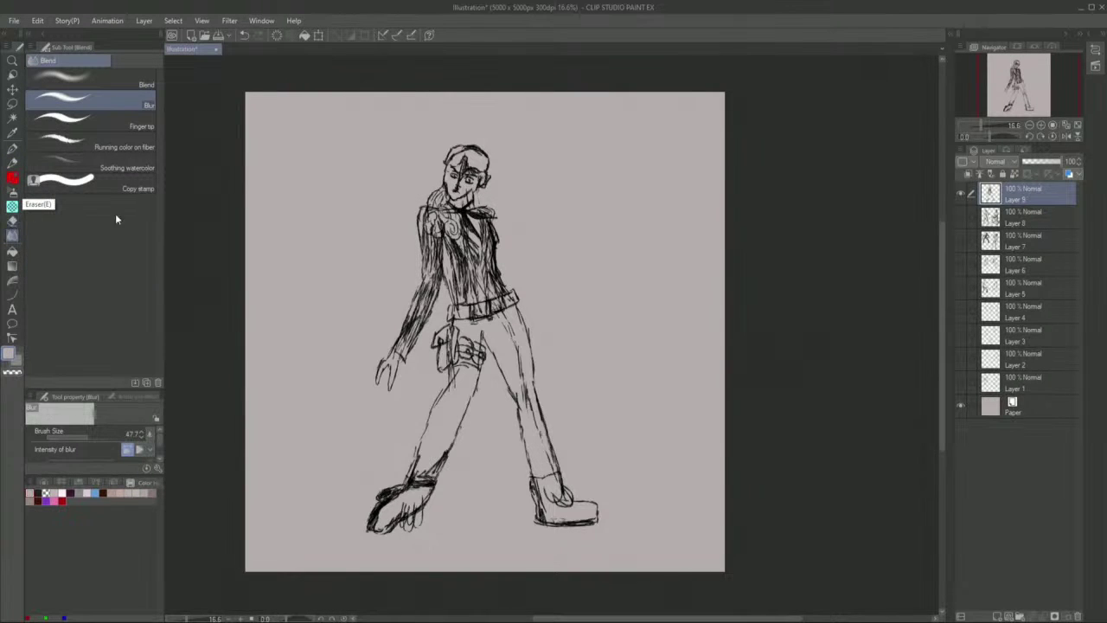
click(12, 221)
scroll(469, 157, up, 6)
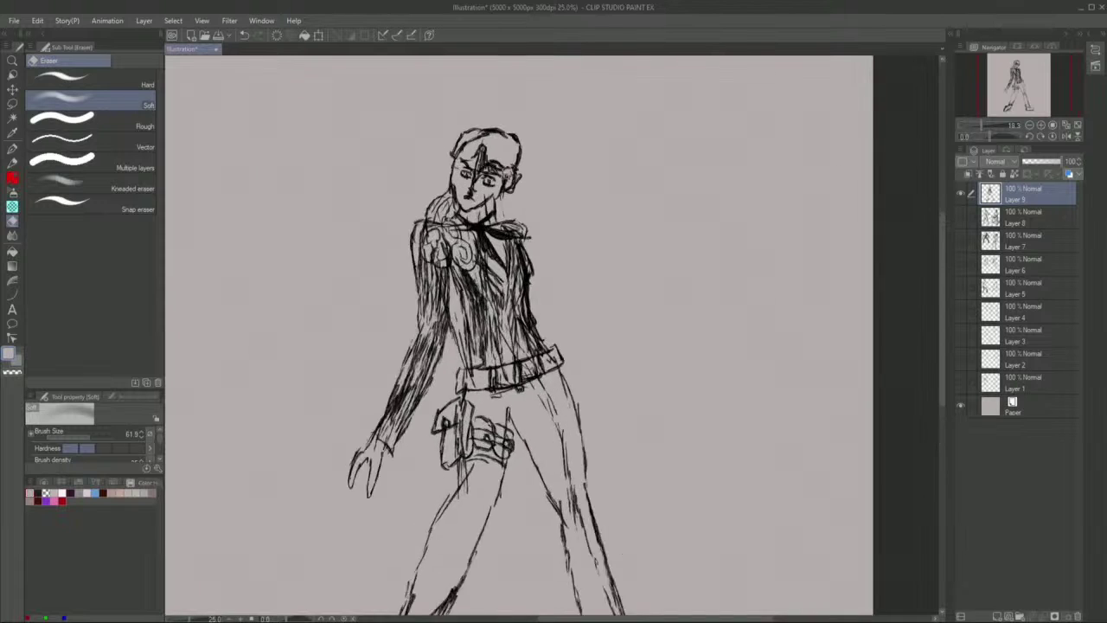
scroll(450, 179, up, 1)
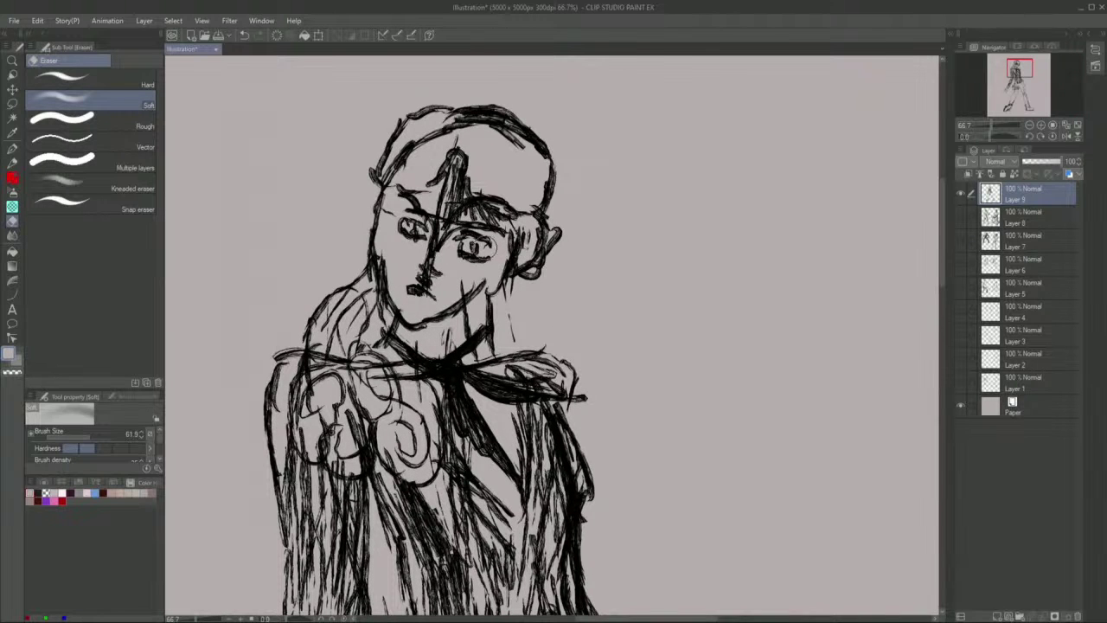
mouse_move(488, 246)
mouse_down()
mouse_move(464, 248)
mouse_move(429, 296)
mouse_move(403, 248)
mouse_move(420, 233)
mouse_move(405, 226)
mouse_move(415, 231)
mouse_move(409, 212)
mouse_up()
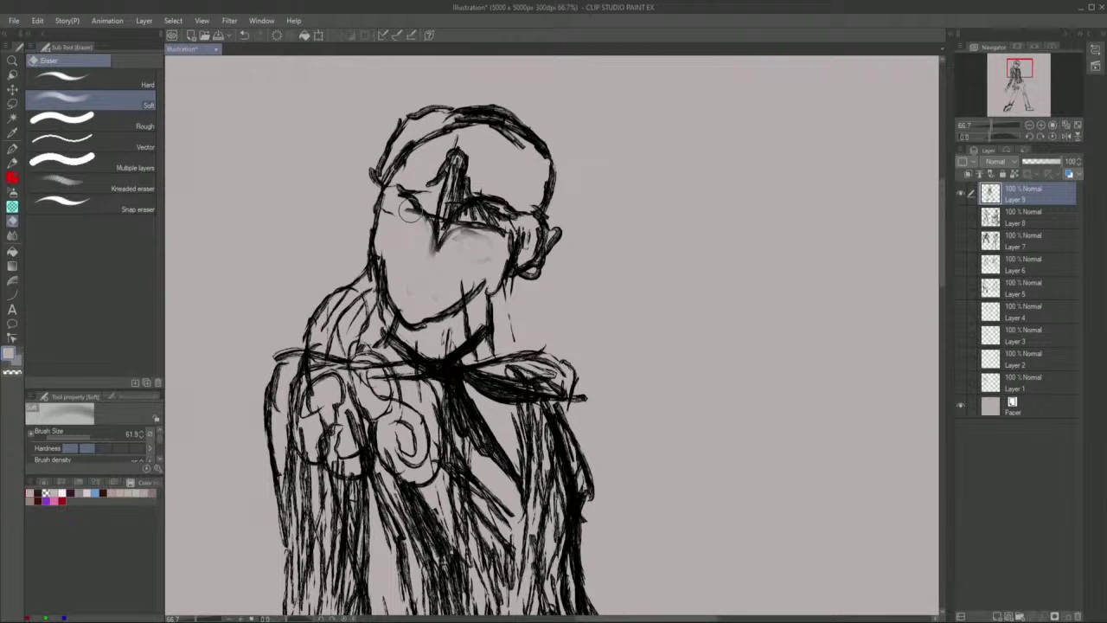
- Redraw the nose, both eyes with dark pupils, the eyebrows and the jawline with the pen
click(12, 149)
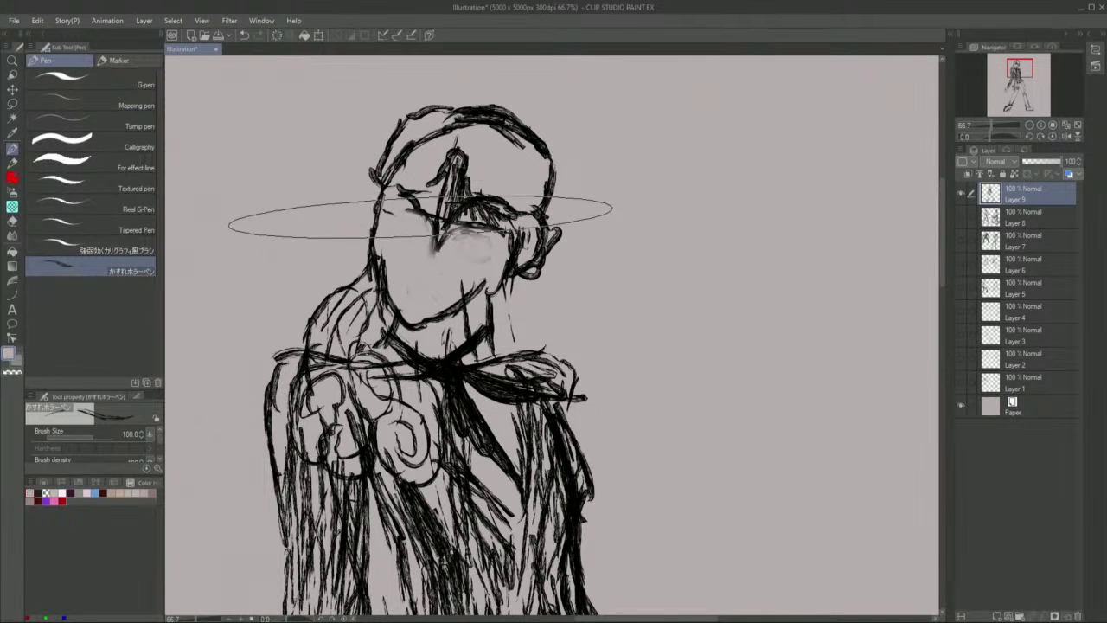
click(434, 279)
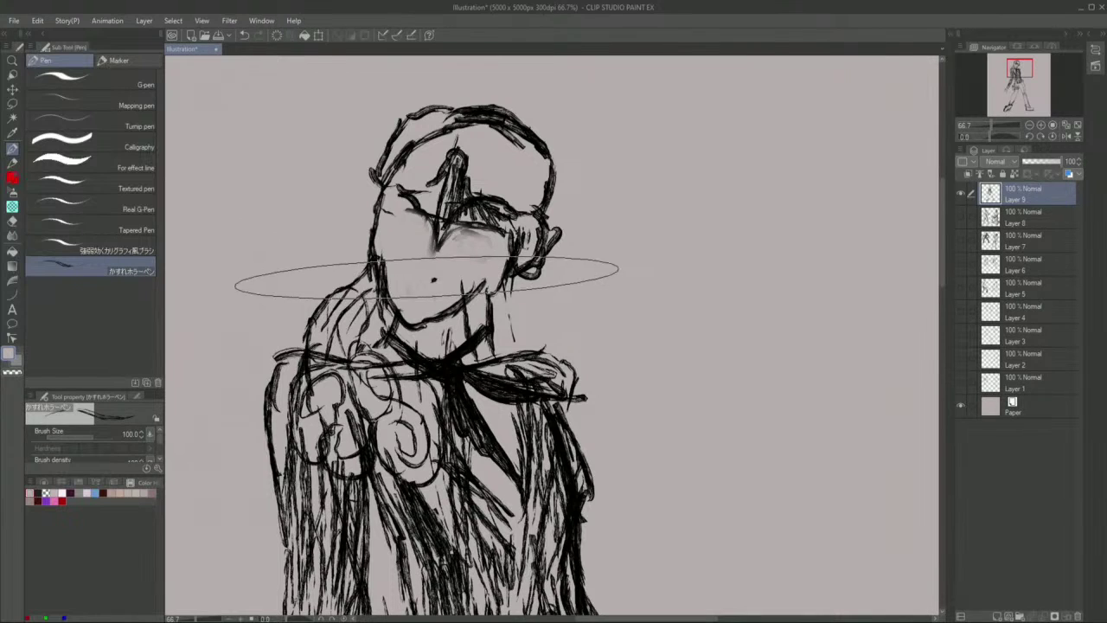
click(424, 280)
mouse_move(429, 276)
mouse_down()
mouse_move(433, 254)
mouse_move(422, 279)
mouse_up()
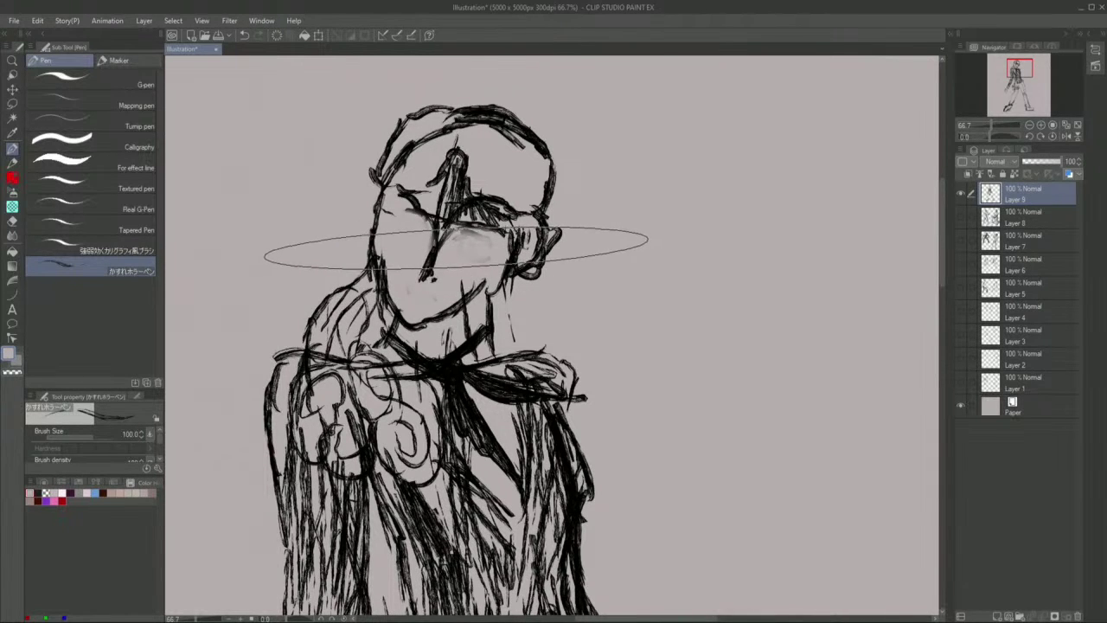
drag(470, 239, 498, 254)
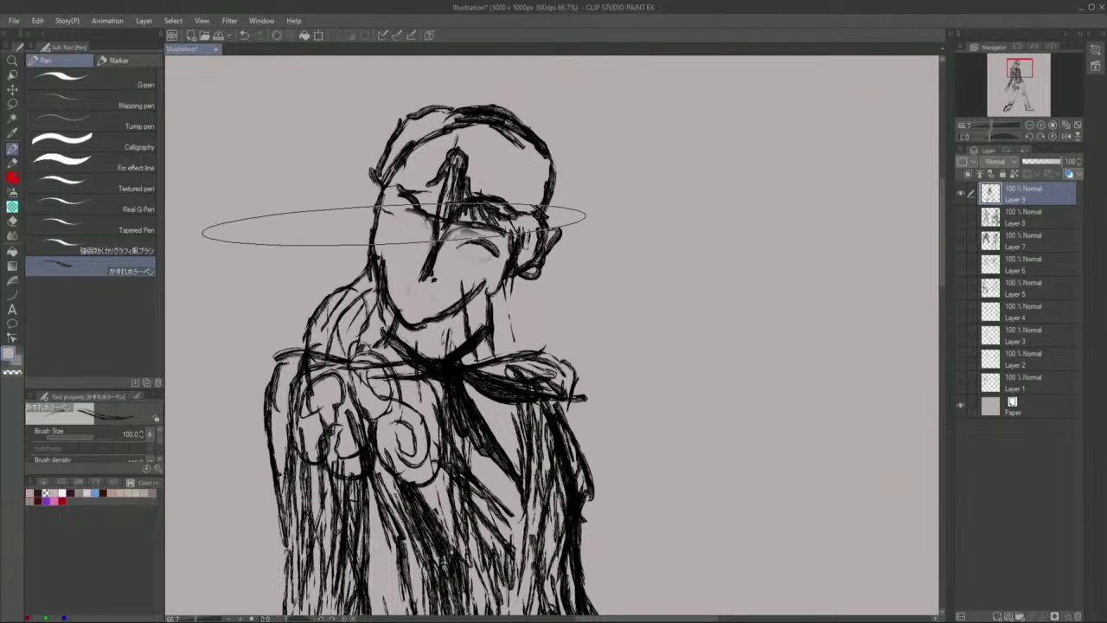
drag(393, 224, 410, 225)
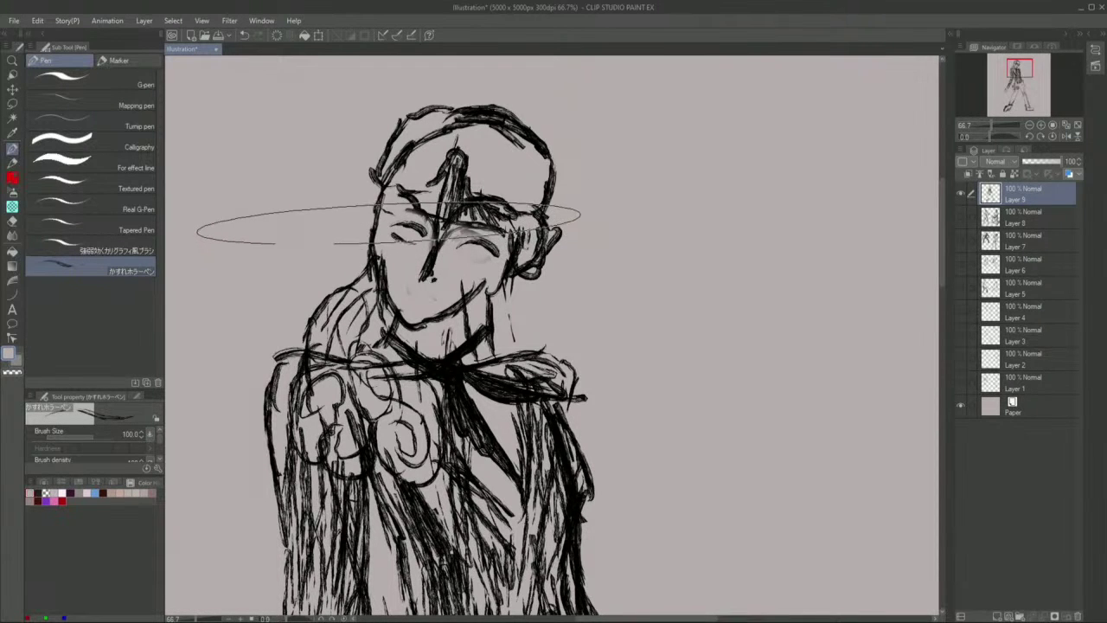
drag(470, 258, 488, 263)
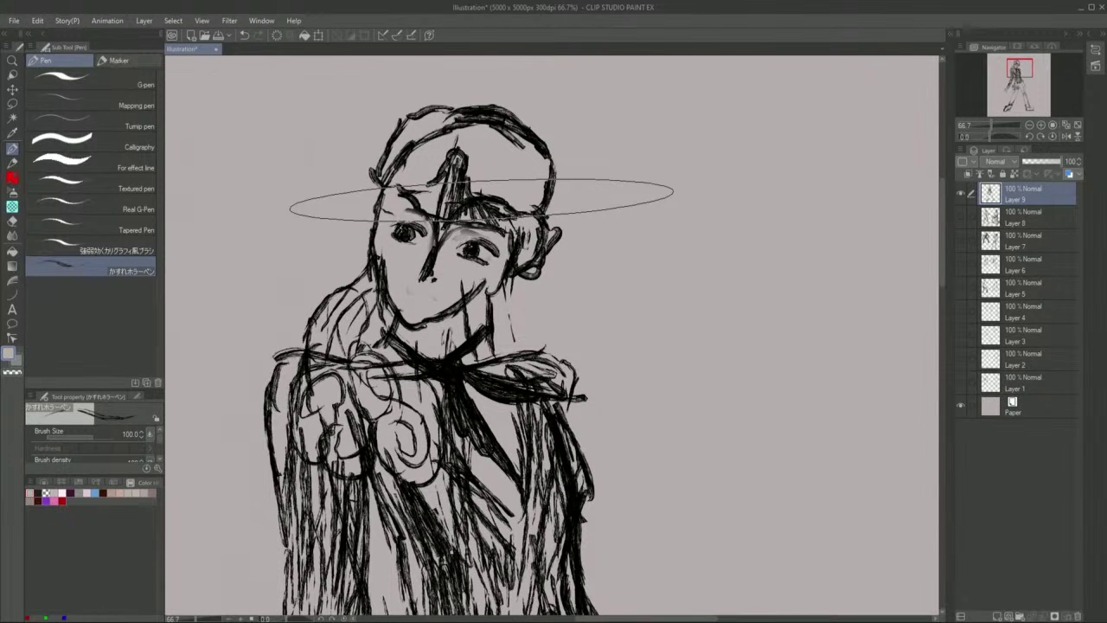
drag(481, 198, 432, 324)
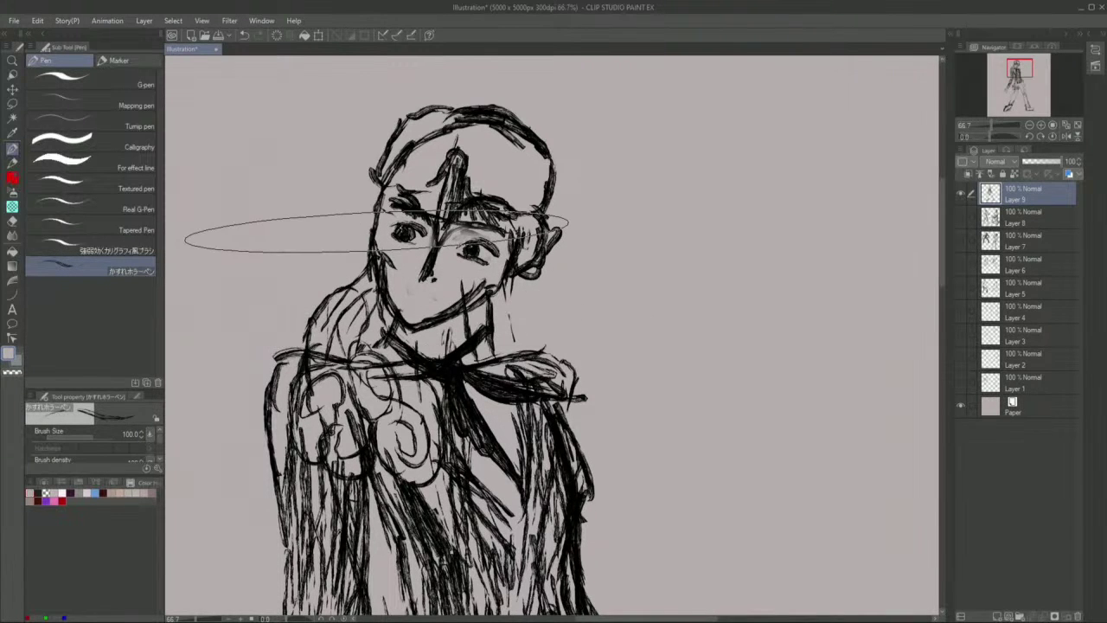
- Erase the stray strokes on the cheek, and draw the small mouth and the dark hatching over the crown and forehead
click(12, 223)
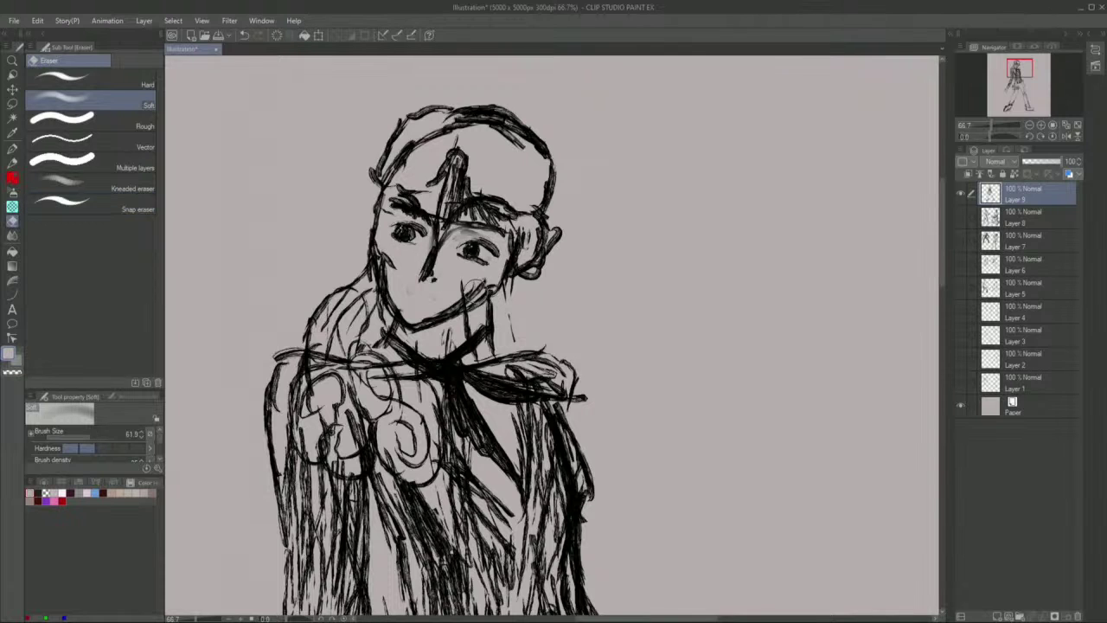
mouse_move(483, 278)
mouse_down()
mouse_move(480, 275)
mouse_move(429, 304)
mouse_move(438, 300)
mouse_move(390, 251)
mouse_move(398, 292)
mouse_move(381, 226)
mouse_up()
key(p)
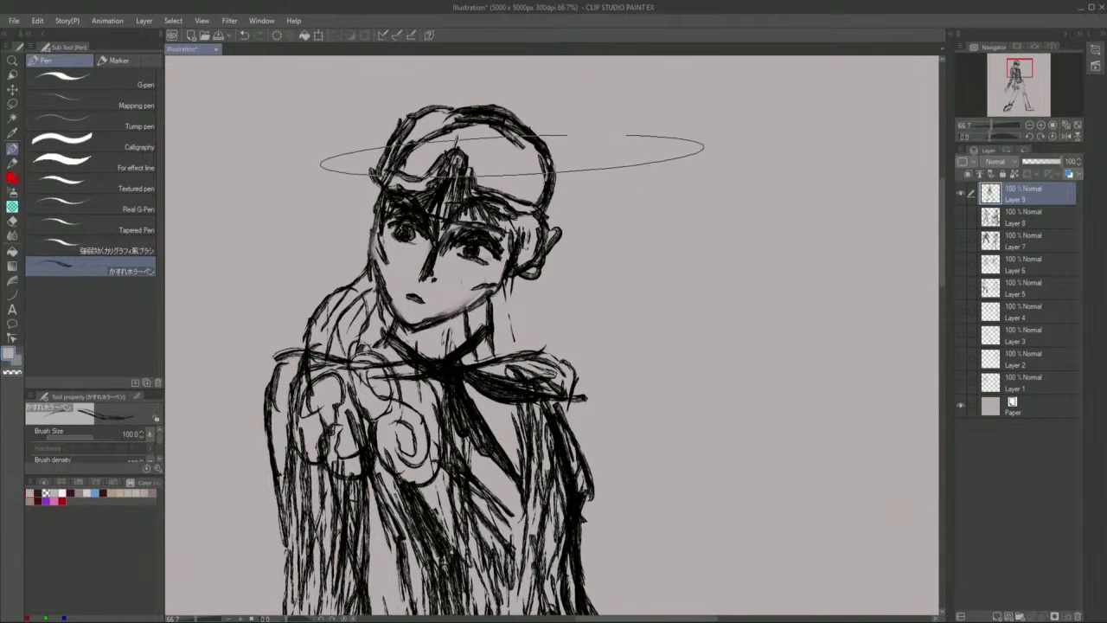
drag(531, 169, 460, 65)
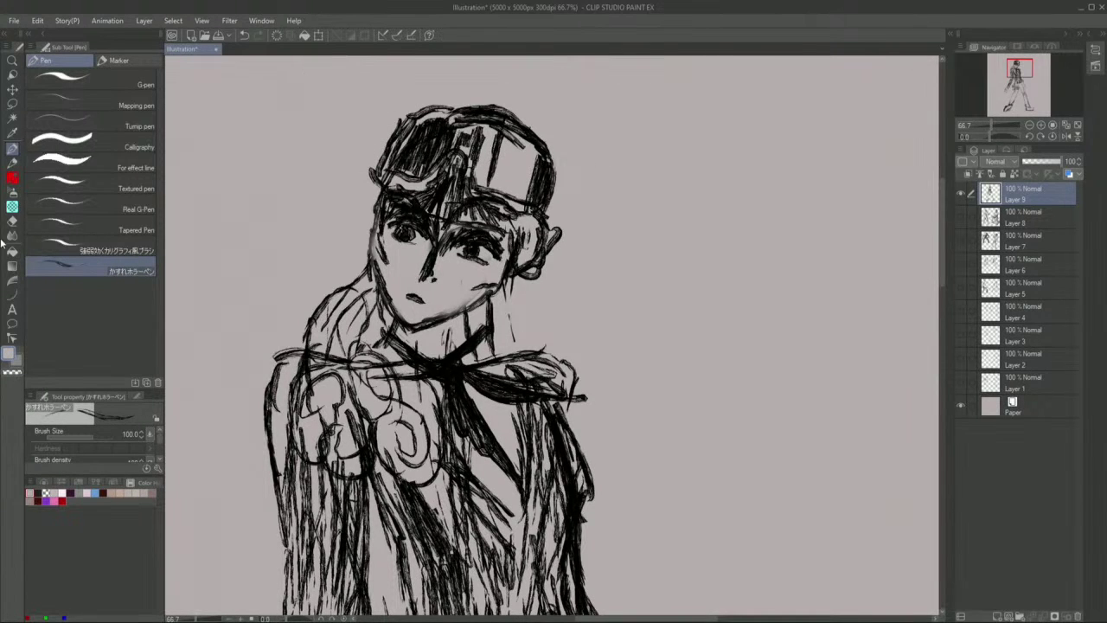
- Lighten the hatching on the forehead peak and the sides of the crown with the Soft eraser
click(12, 221)
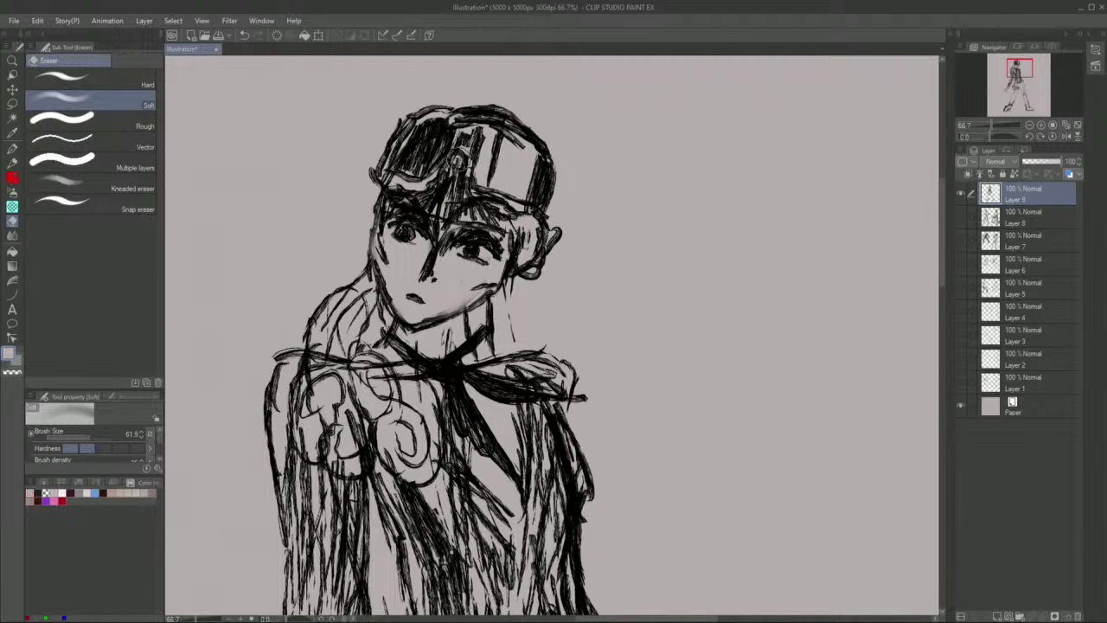
mouse_move(458, 162)
mouse_down()
mouse_move(422, 197)
mouse_move(444, 198)
mouse_move(398, 201)
mouse_move(427, 197)
mouse_move(405, 201)
mouse_move(424, 226)
mouse_move(426, 212)
mouse_move(442, 221)
mouse_move(427, 208)
mouse_move(465, 209)
mouse_move(452, 184)
mouse_move(465, 138)
mouse_move(429, 140)
mouse_move(424, 154)
mouse_move(440, 128)
mouse_move(413, 142)
mouse_move(415, 154)
mouse_move(422, 134)
mouse_move(418, 154)
mouse_move(381, 95)
mouse_up()
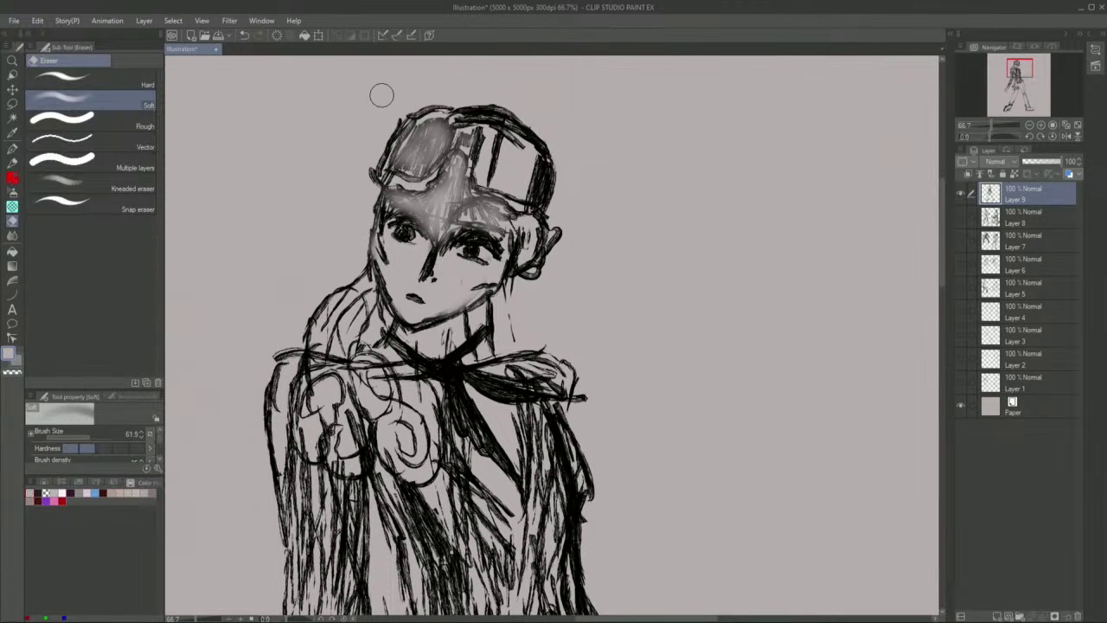
mouse_move(556, 179)
mouse_down()
mouse_move(536, 201)
mouse_move(537, 173)
mouse_up()
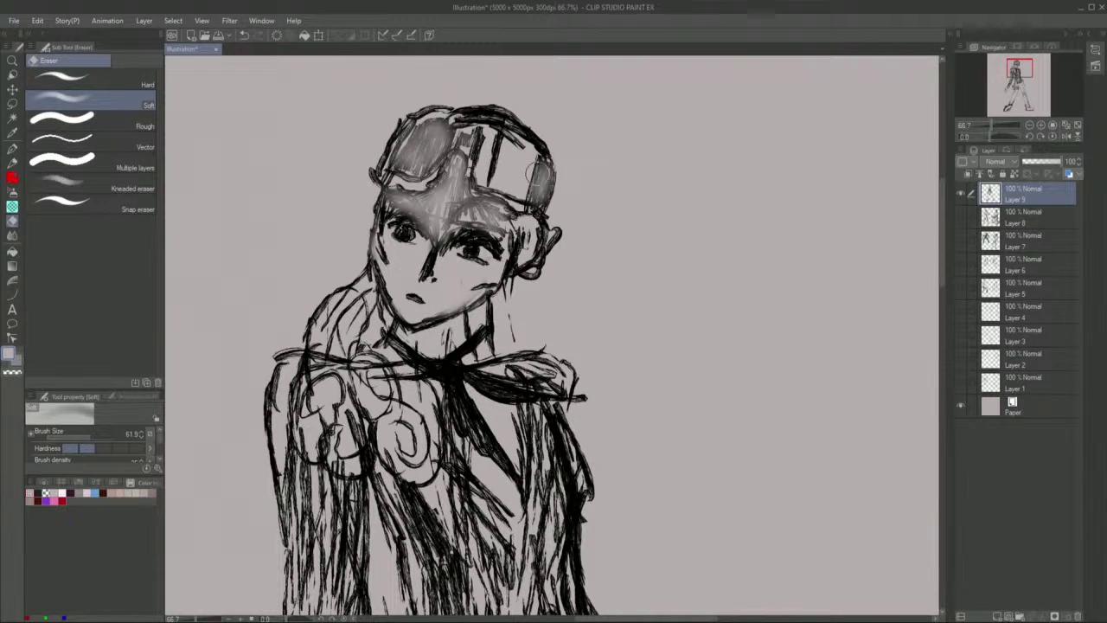
- Hatch both sides of the crown dark again with the pen, and darken the panel above the forehead peak
click(12, 147)
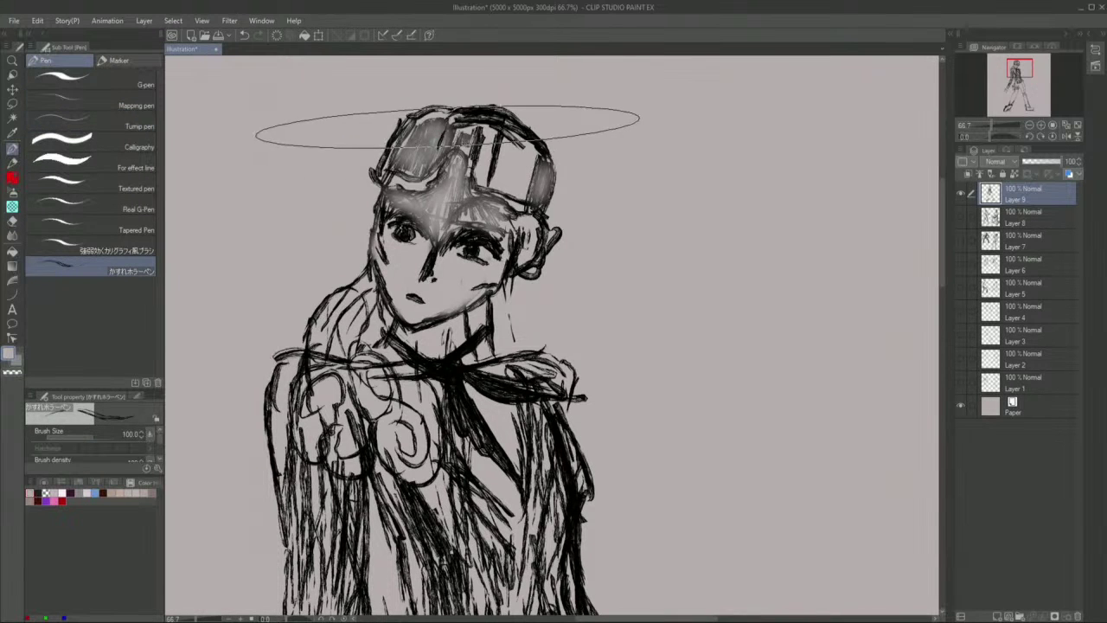
mouse_move(413, 183)
mouse_down()
mouse_move(426, 133)
mouse_move(399, 156)
mouse_move(437, 120)
mouse_move(393, 166)
mouse_up()
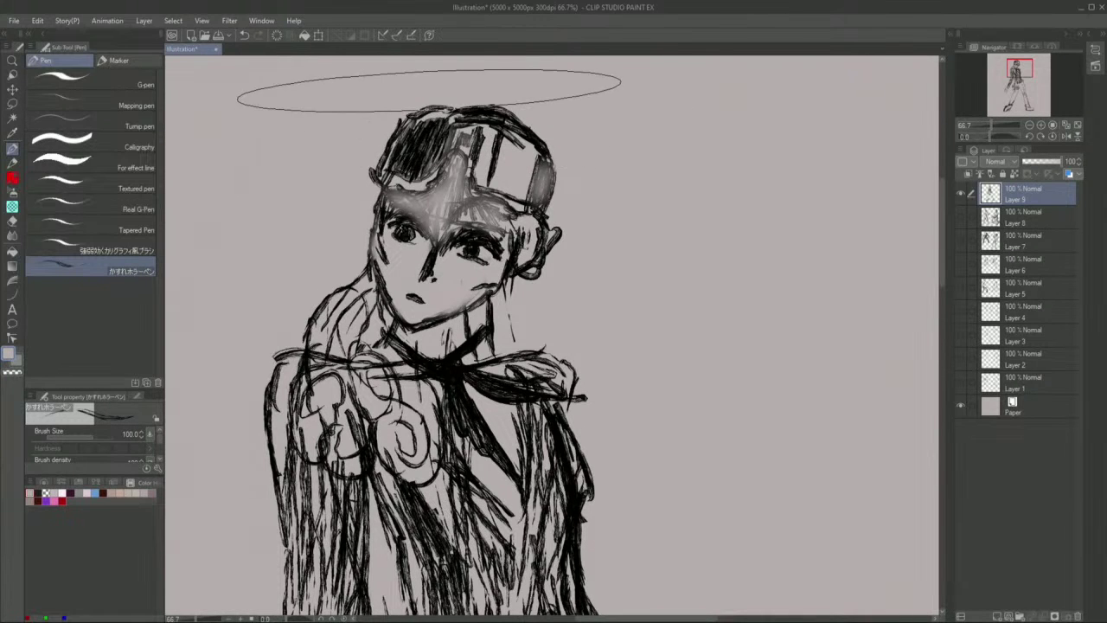
drag(528, 195, 541, 208)
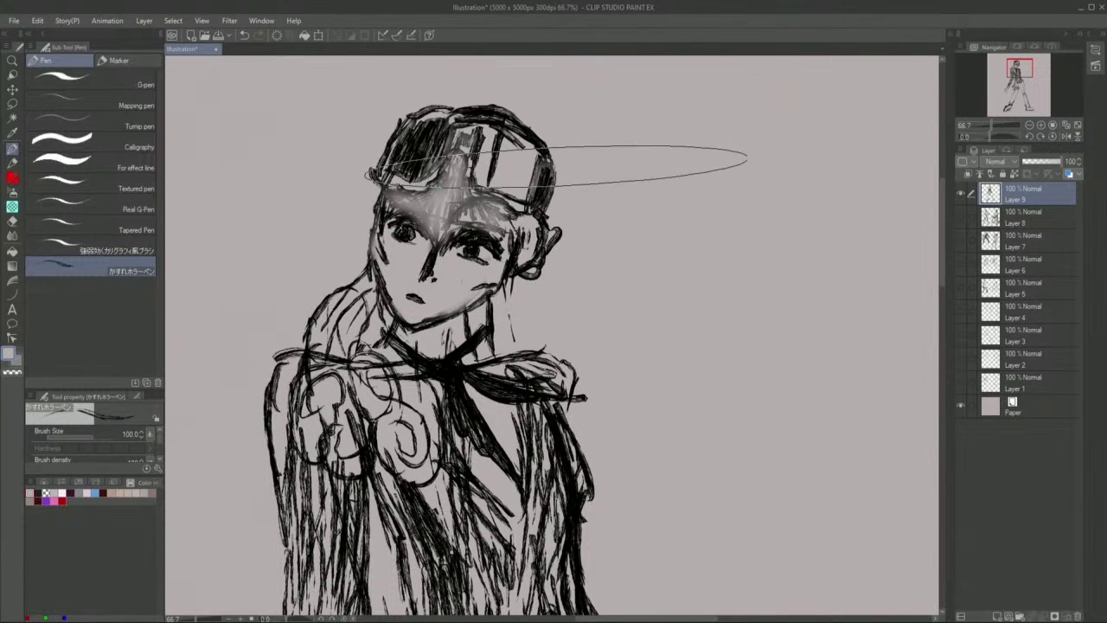
drag(469, 148, 466, 136)
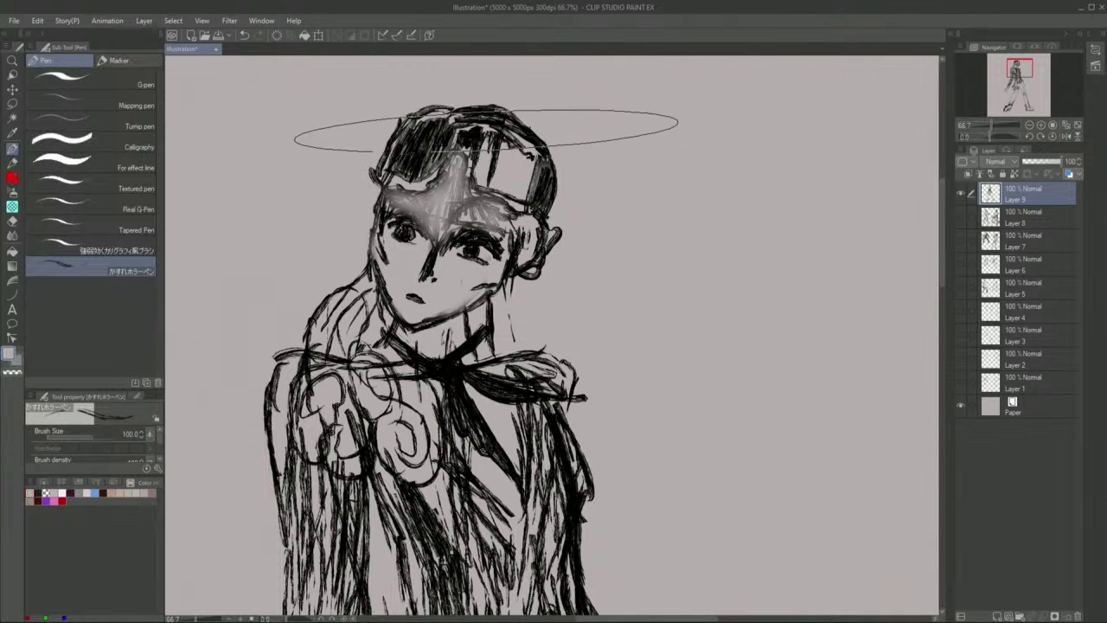
- Erase the thick dark outline at the back of the head behind the goggles with the Hard eraser
click(12, 221)
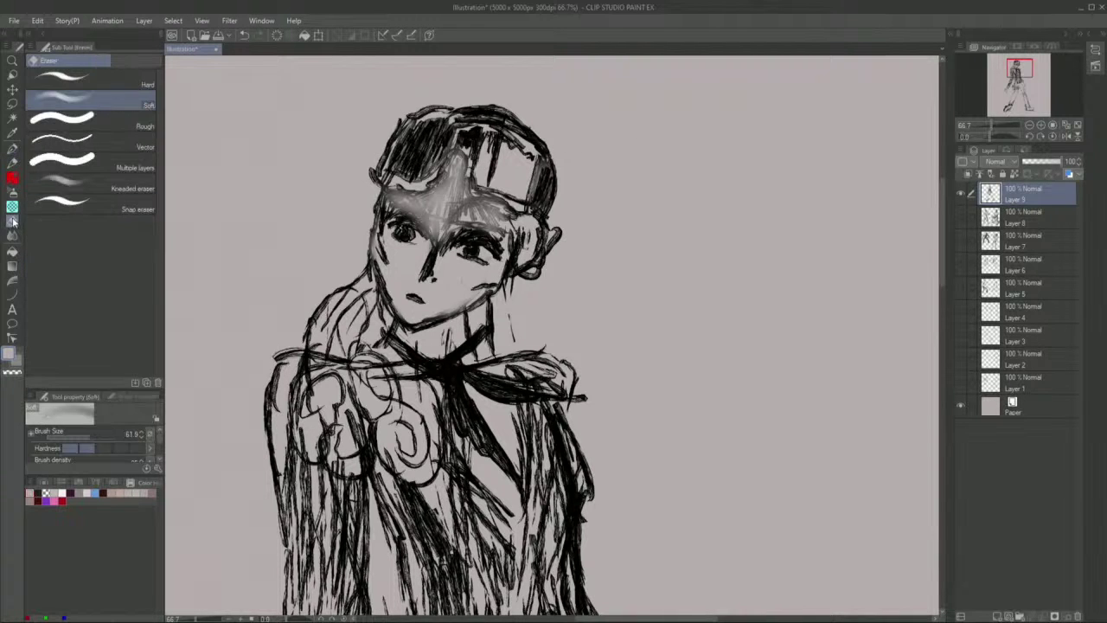
click(87, 80)
click(89, 431)
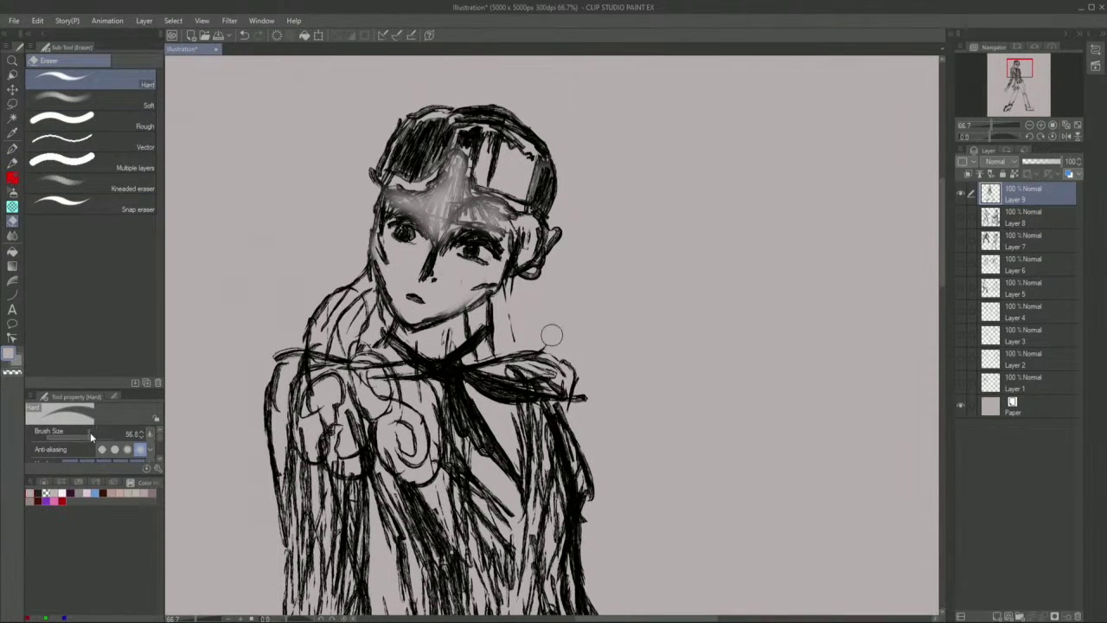
mouse_move(537, 204)
mouse_down()
mouse_move(551, 162)
mouse_move(542, 138)
mouse_up()
drag(555, 176, 523, 209)
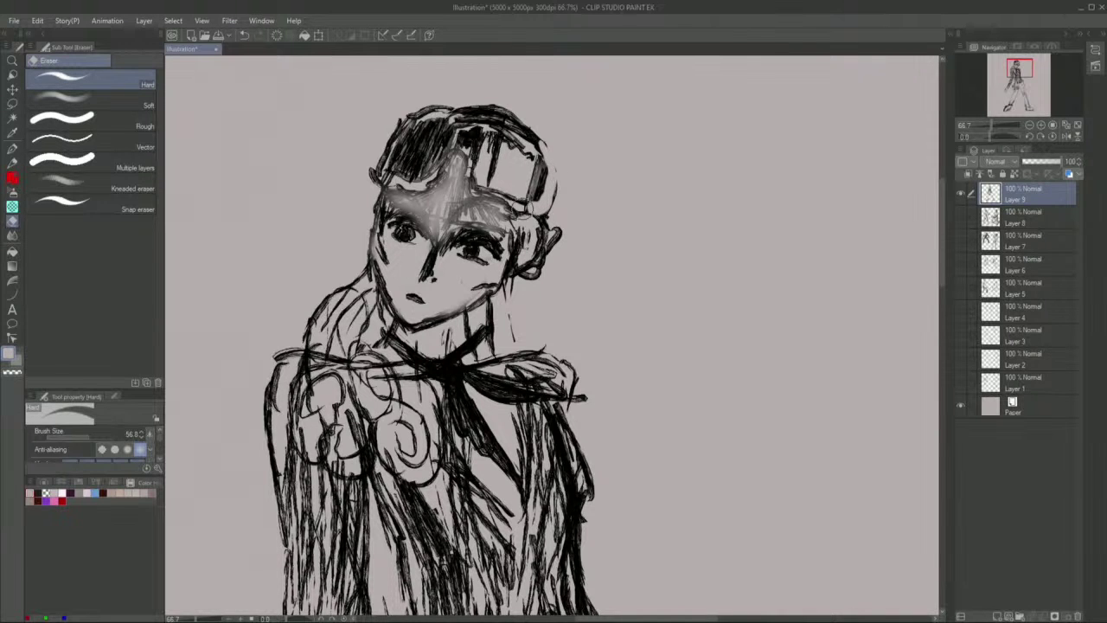
- Redraw the outline at the back of the head above the ear with the pen and undo the last stray stroke
click(13, 148)
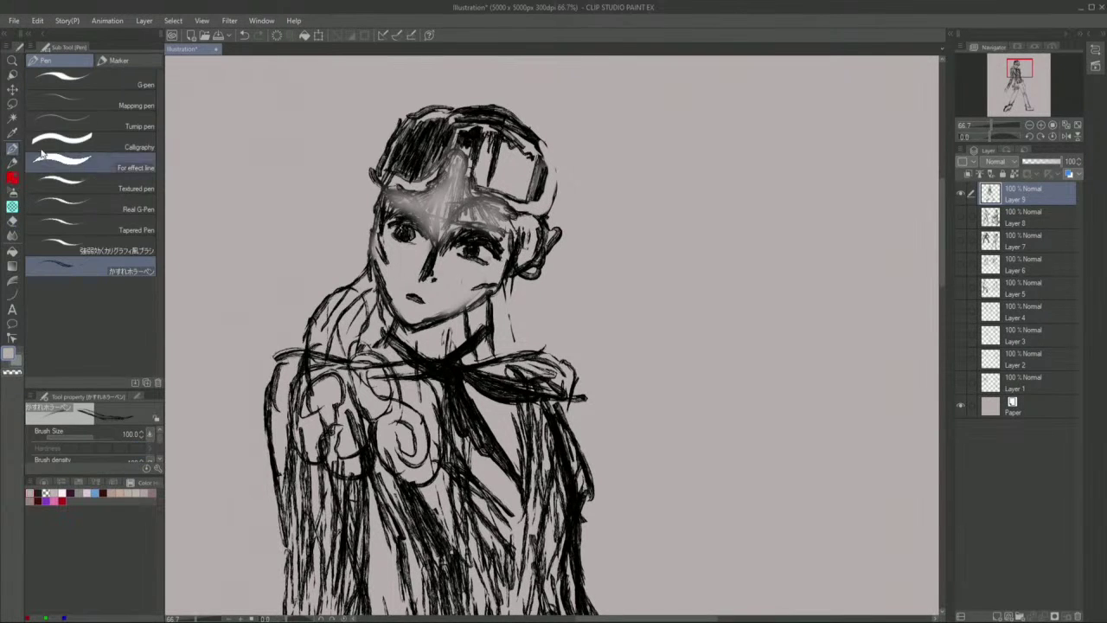
drag(709, 190, 701, 198)
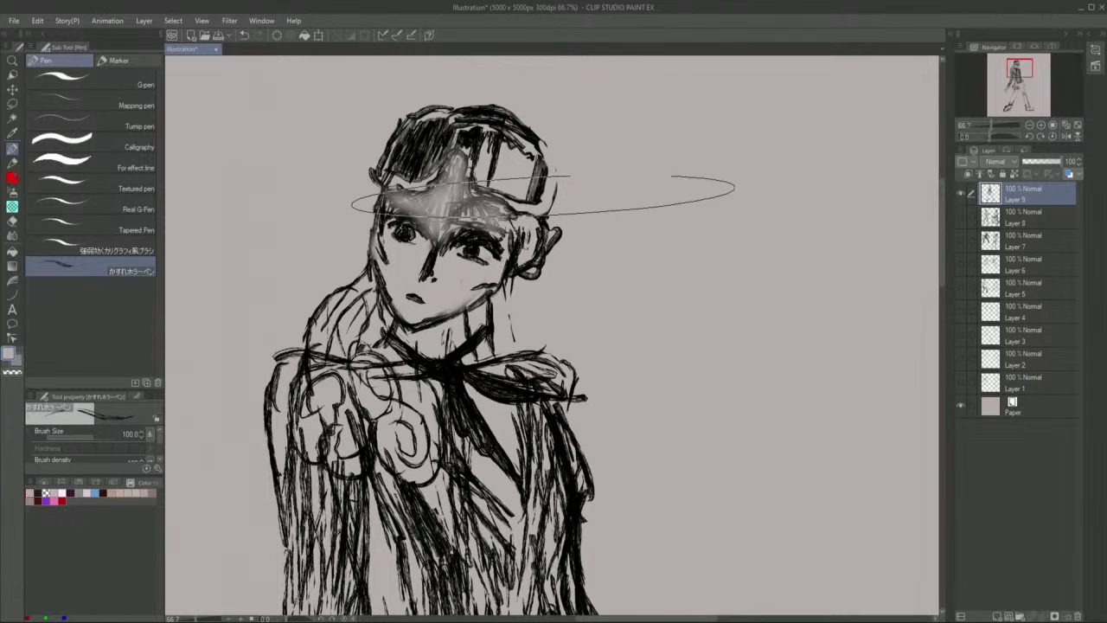
drag(530, 137, 556, 175)
drag(745, 166, 733, 96)
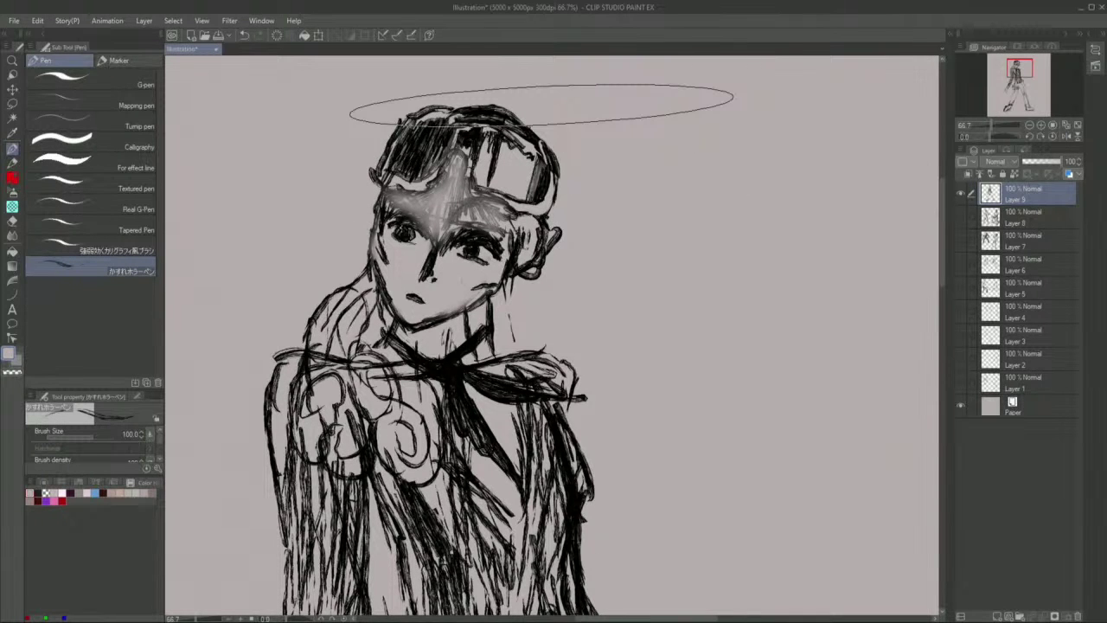
key(ctrl+z)
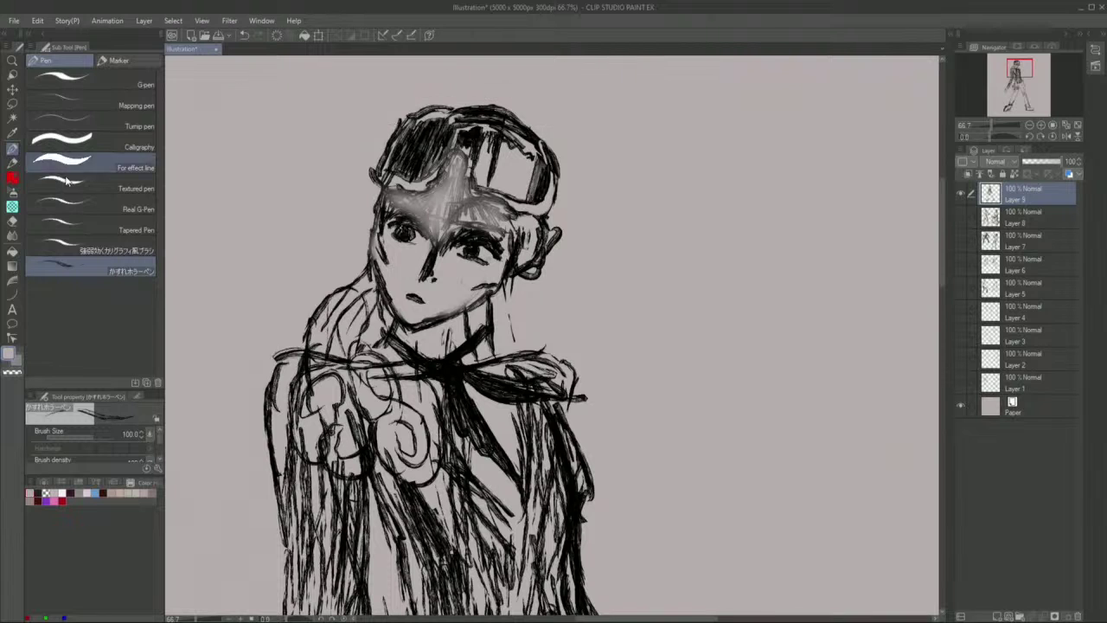
- Erase the heavy line over the top of the crown and redraw it as a rounder curve with the pen
click(12, 220)
mouse_move(510, 108)
mouse_down()
mouse_move(529, 126)
mouse_move(489, 96)
mouse_move(482, 109)
mouse_move(458, 103)
mouse_move(522, 123)
mouse_up()
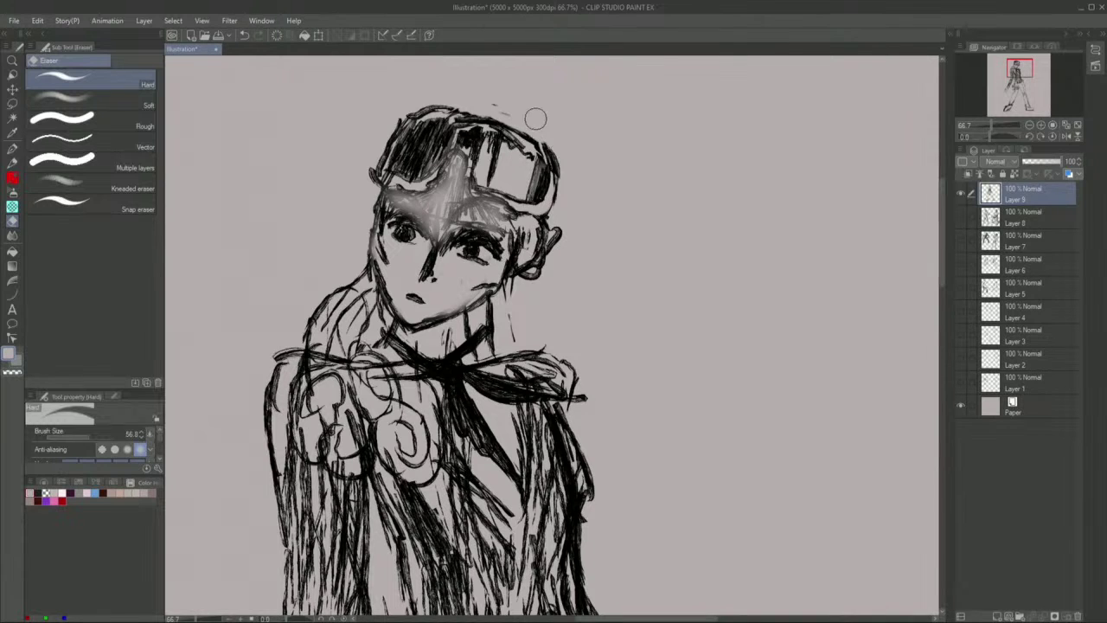
click(12, 149)
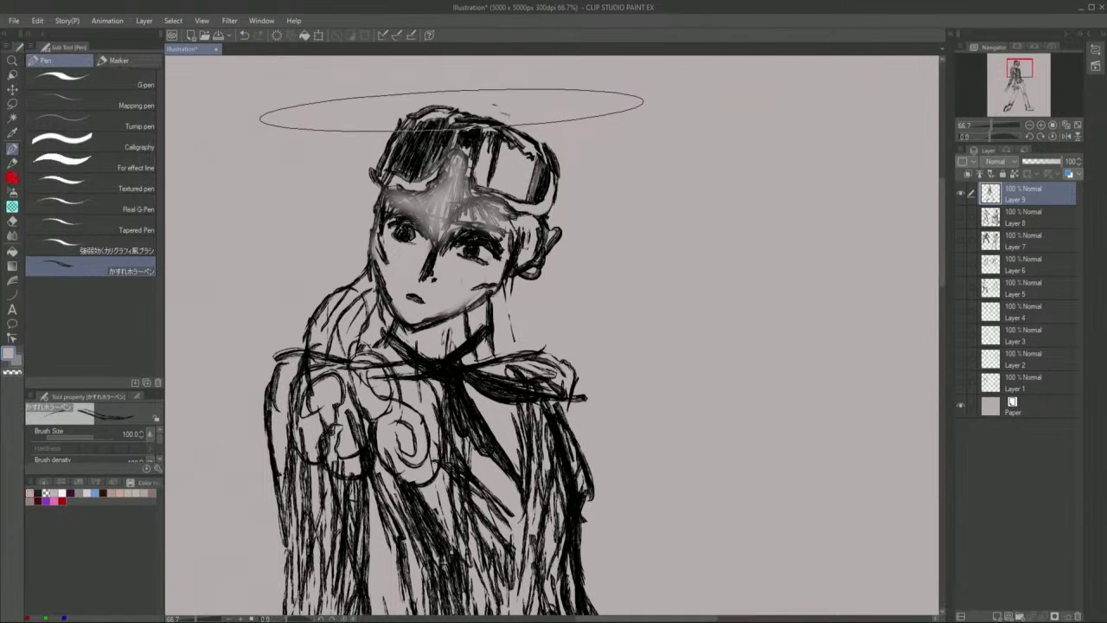
mouse_move(452, 109)
mouse_down()
mouse_move(500, 104)
mouse_move(548, 143)
mouse_up()
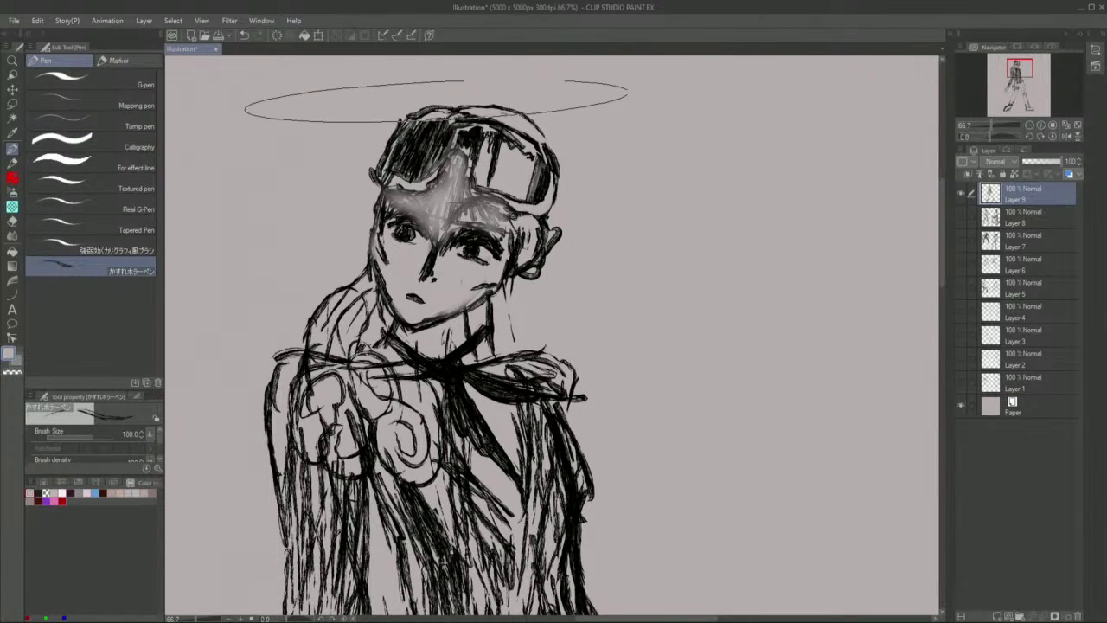
mouse_move(442, 107)
mouse_down()
mouse_move(494, 107)
mouse_move(552, 149)
mouse_up()
mouse_move(510, 117)
mouse_down()
mouse_move(540, 141)
mouse_move(529, 134)
mouse_up()
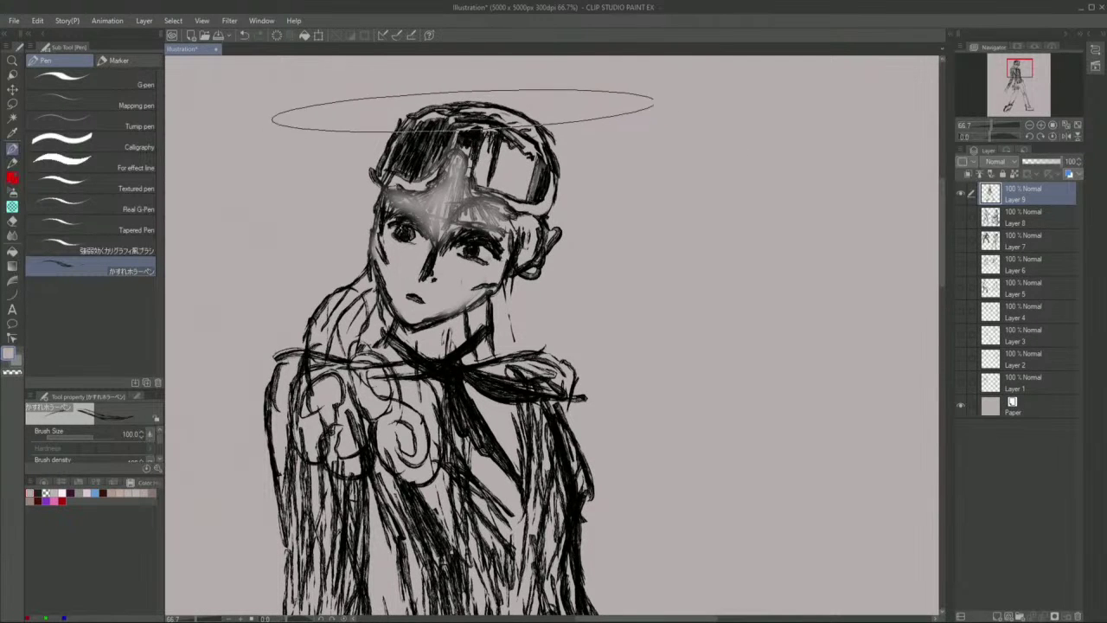
- Undo the last stray strokes and trim the line end sticking out behind the crown with the Hard eraser
key(ctrl+z)
mouse_move(269, 113)
mouse_down()
mouse_move(644, 86)
mouse_move(662, 99)
mouse_up()
key(ctrl+z)
key(ctrl+z)
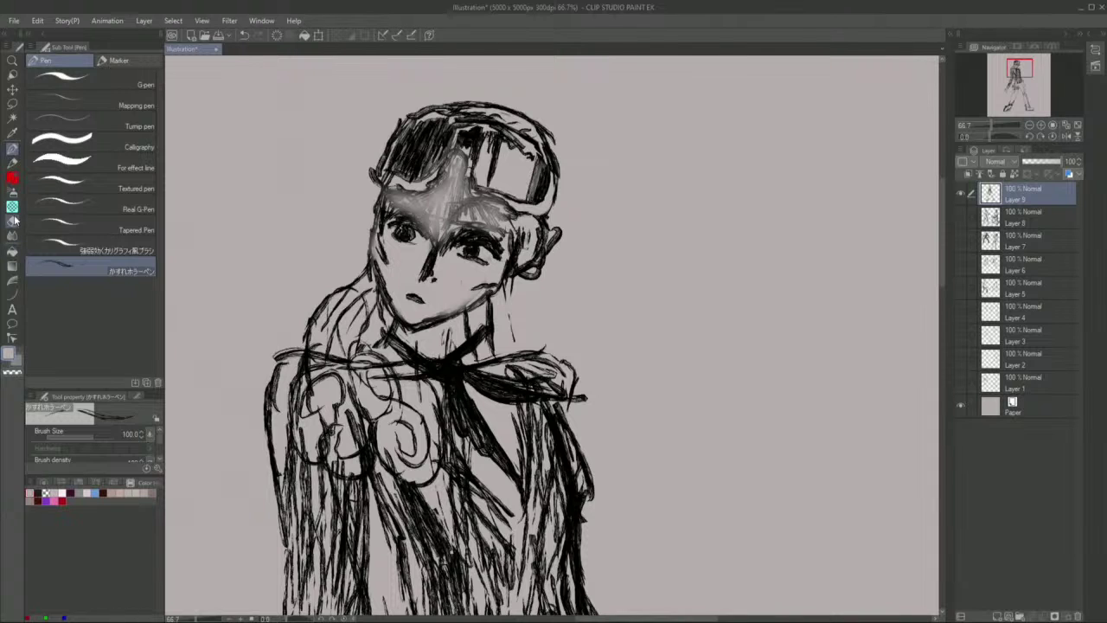
click(13, 219)
drag(556, 134, 553, 138)
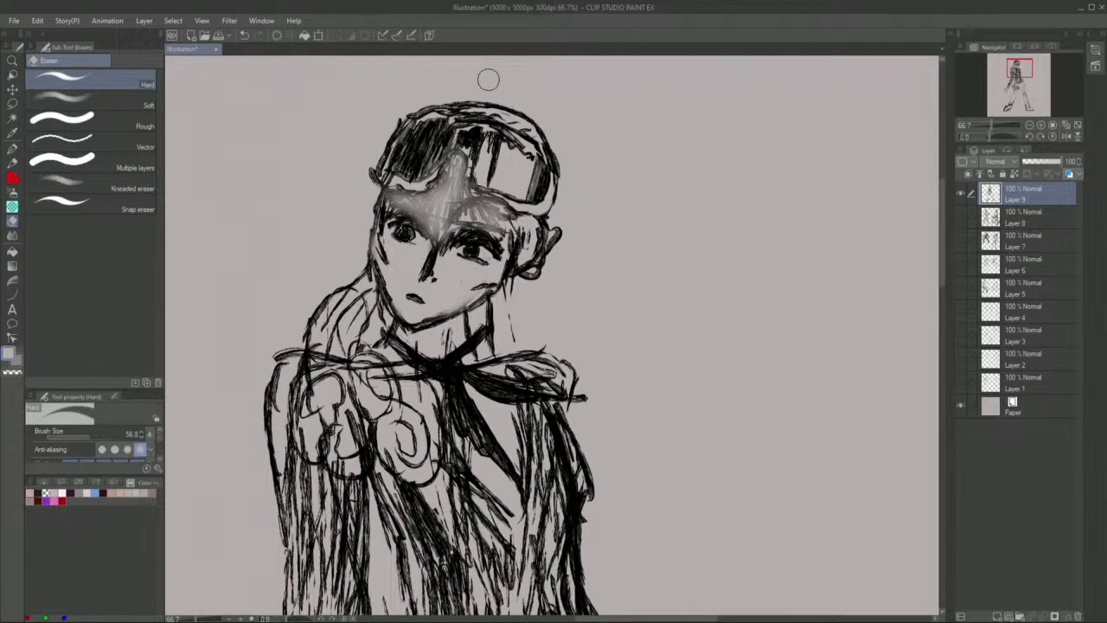
- Fade the remaining shading on the forehead below the goggles with the Soft eraser
scroll(456, 157, down, 7)
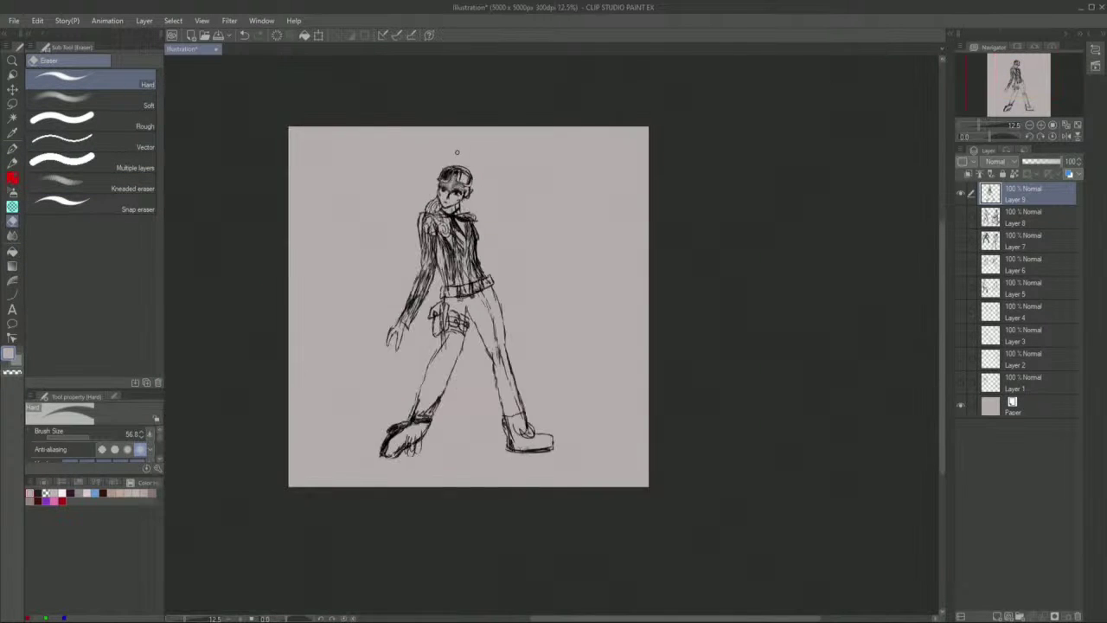
scroll(455, 157, up, 3)
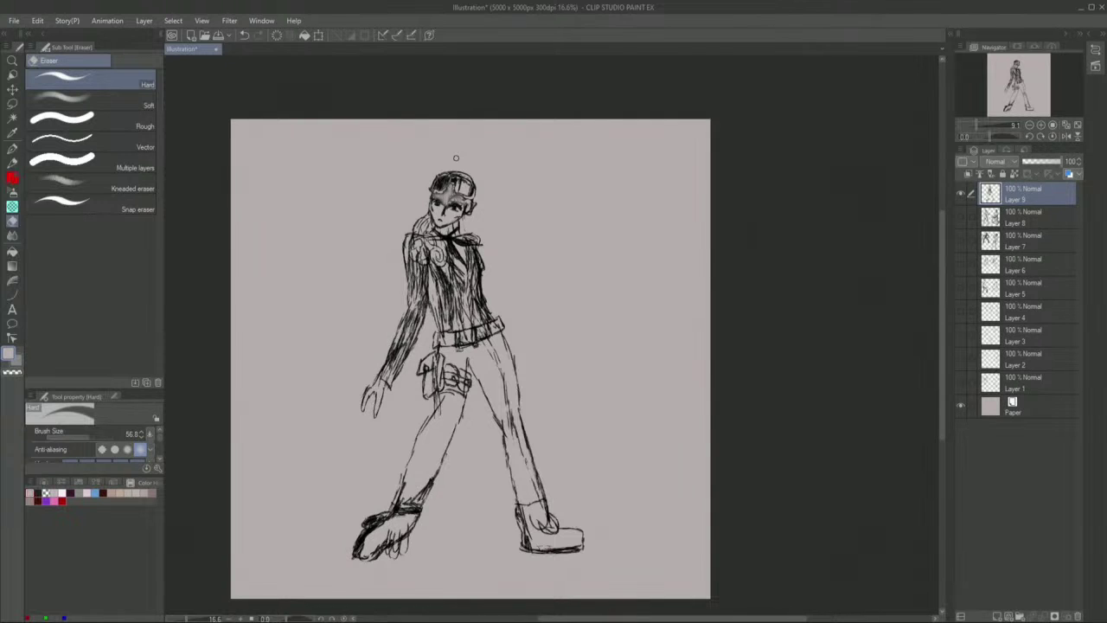
scroll(455, 157, up, 2)
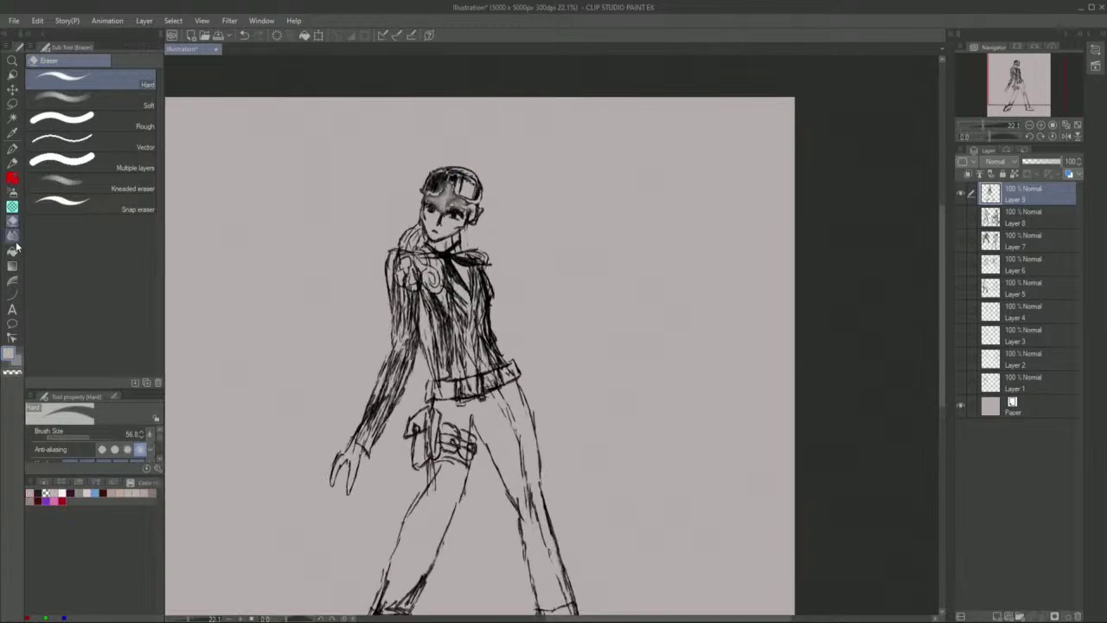
click(130, 108)
scroll(241, 144, up, 2)
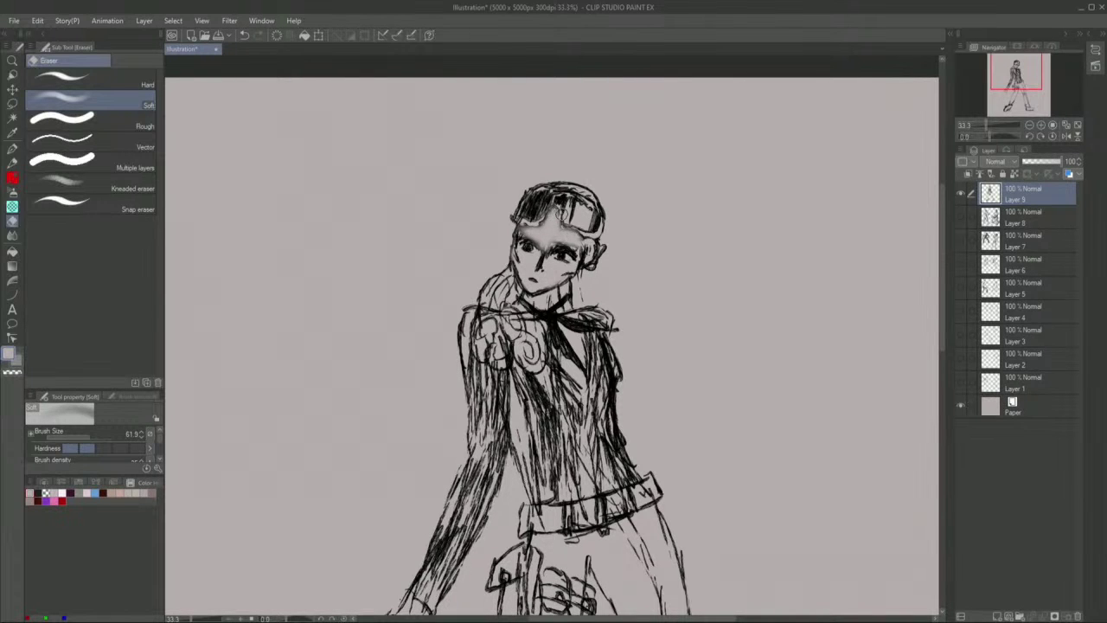
- Draw dark fringe strands on both sides of the forehead with the pen and clean them up with the Hard eraser at size 26
click(12, 150)
click(91, 269)
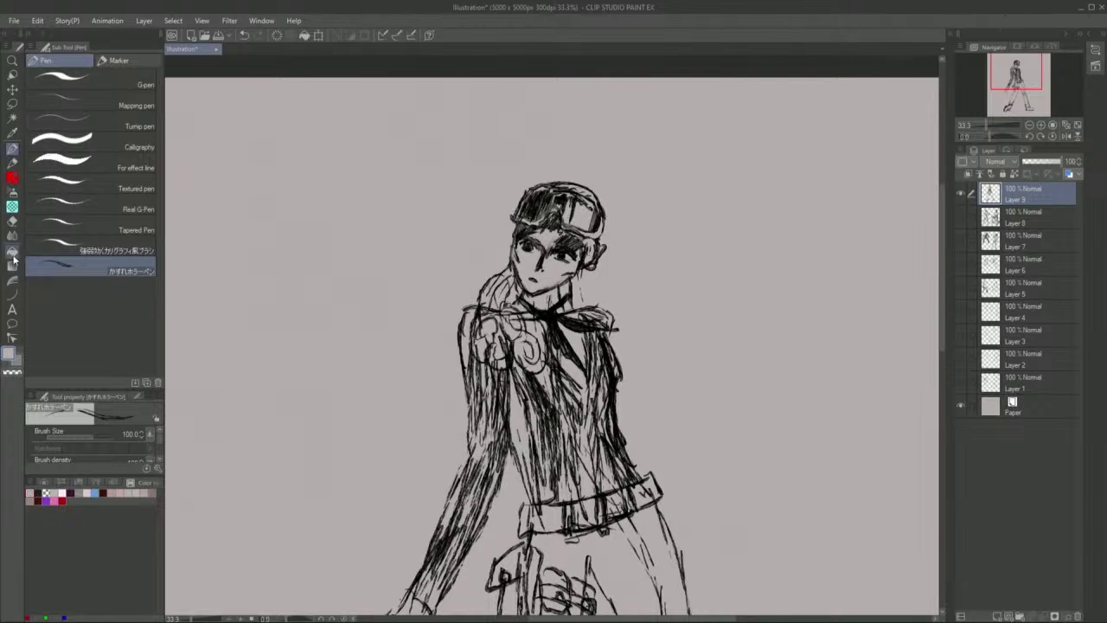
click(13, 221)
click(85, 87)
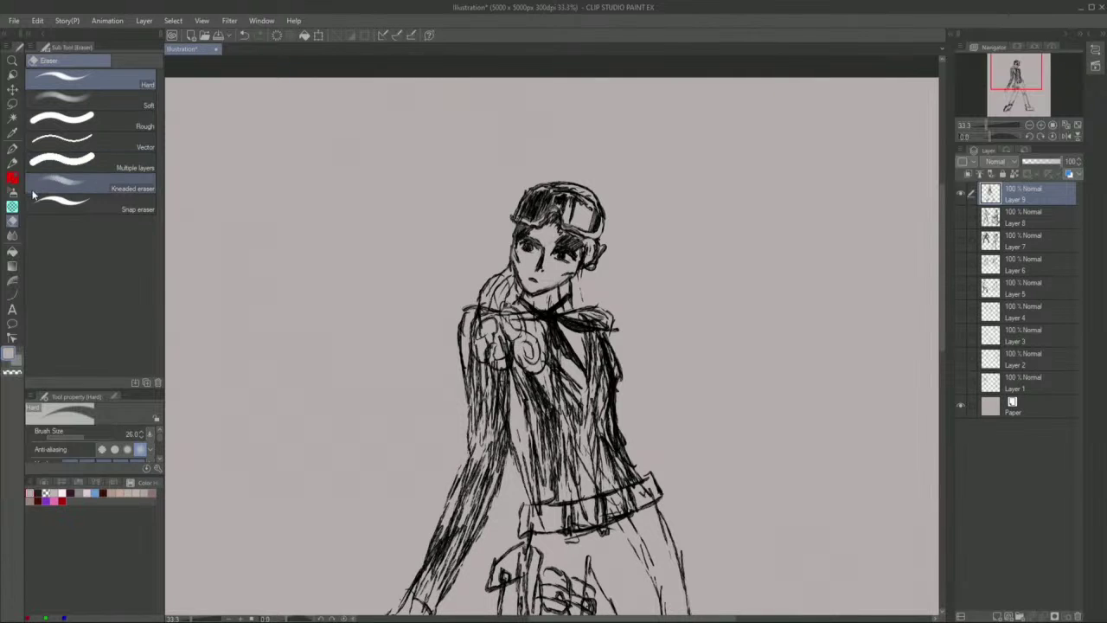
- Examine the redrawn face, fringe and goggles up close and against the whole figure
click(12, 148)
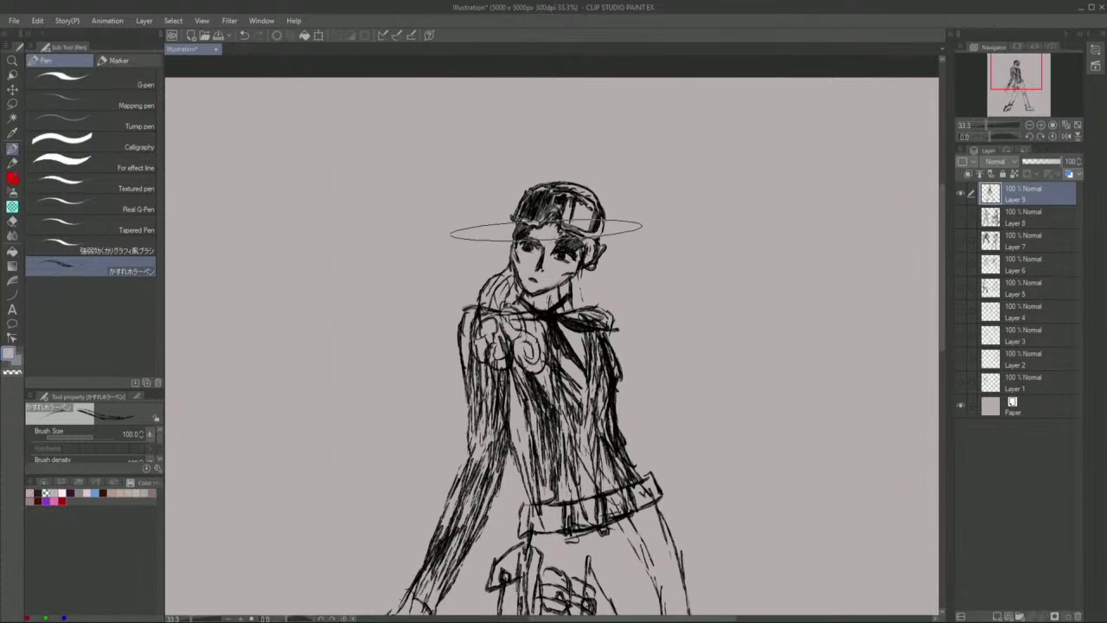
scroll(553, 329, up, 1)
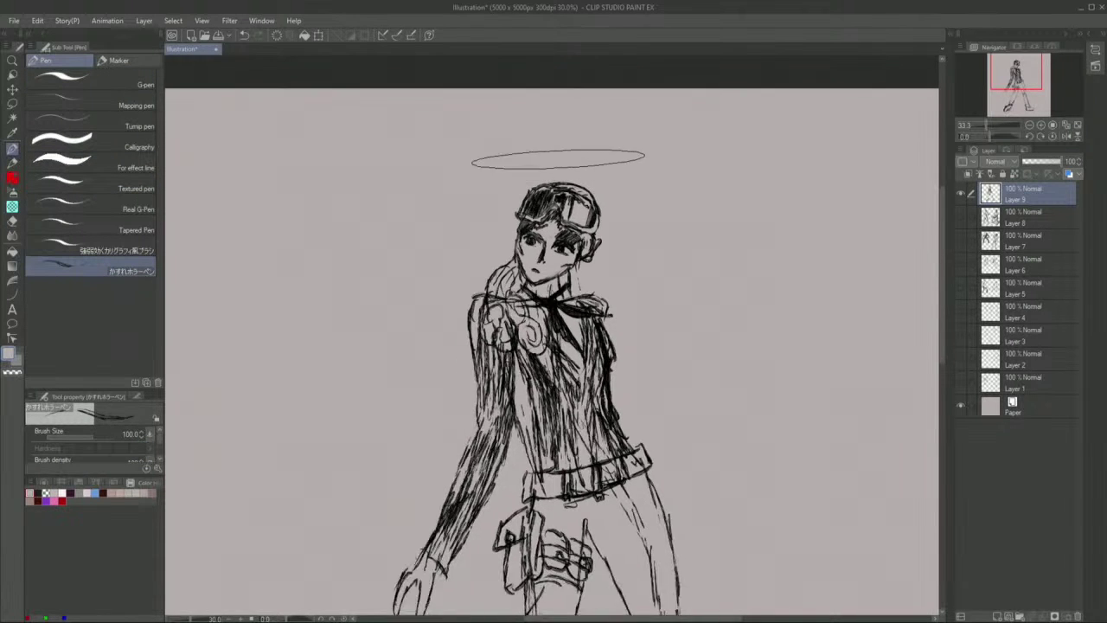
scroll(554, 329, down, 3)
scroll(553, 259, up, 4)
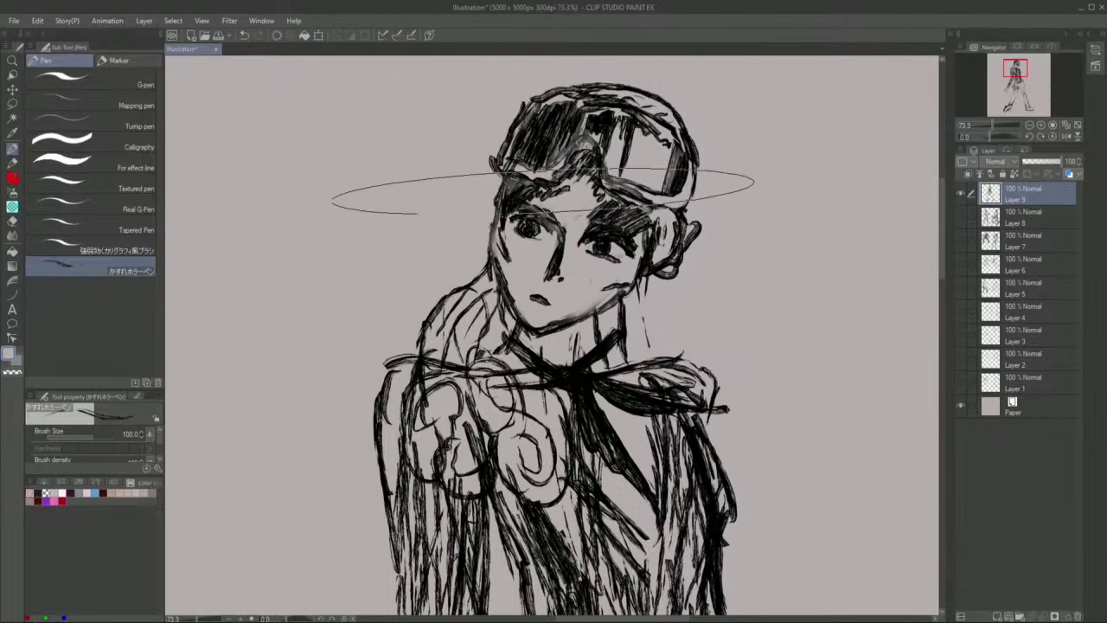
scroll(535, 138, down, 3)
scroll(541, 160, up, 1)
scroll(544, 173, up, 3)
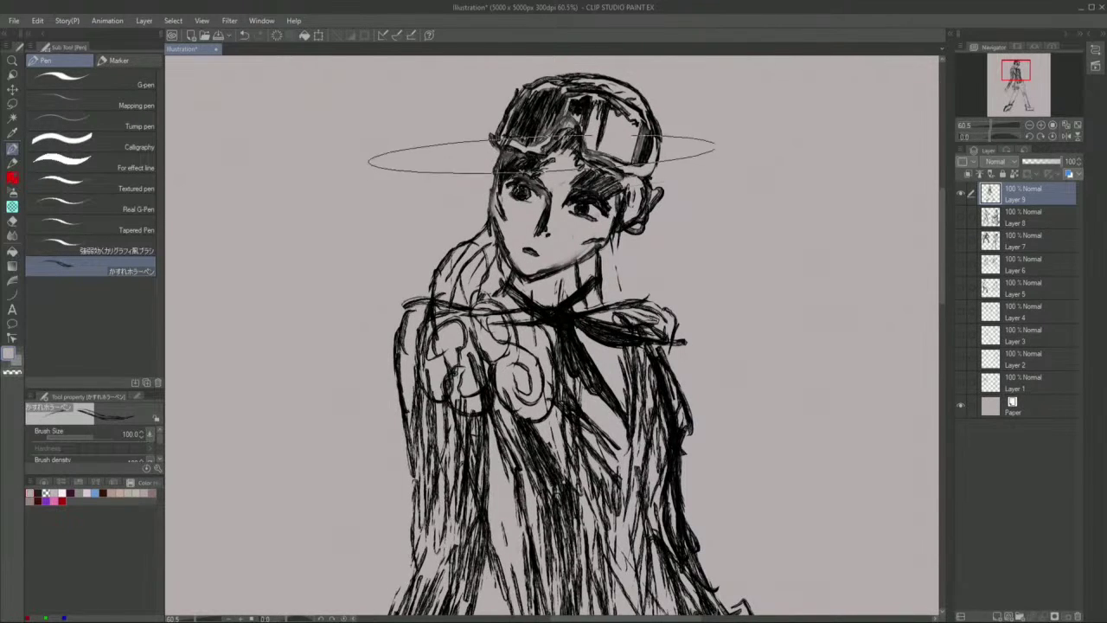
scroll(553, 328, down, 3)
scroll(553, 259, up, 2)
scroll(554, 328, down, 2)
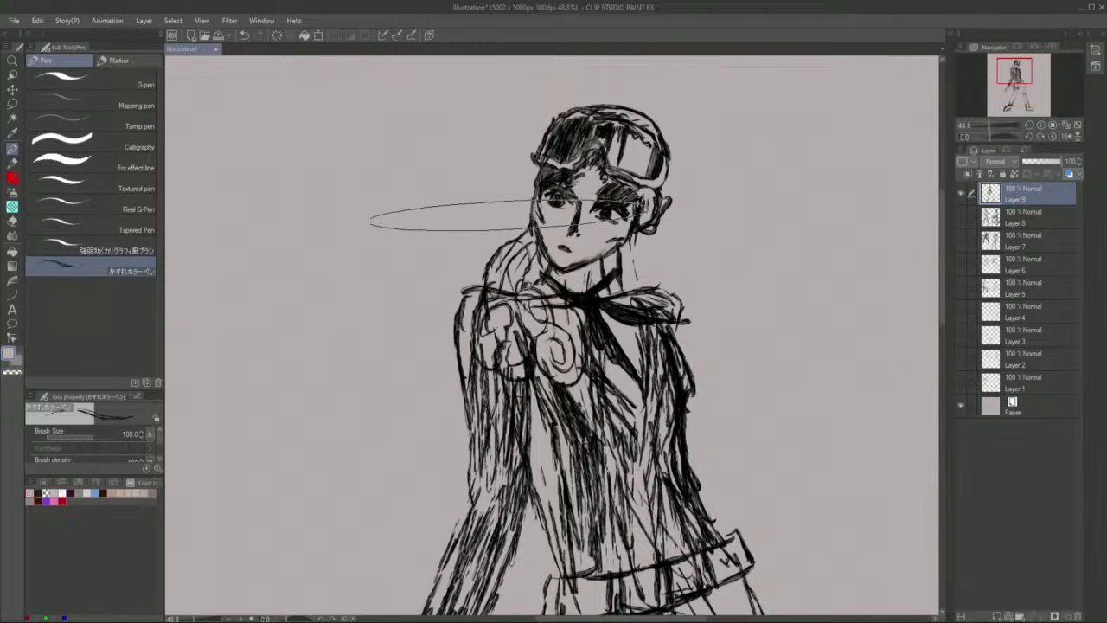
key(ctrl+z)
- Fade the swirls over the shoulder with the Soft eraser and redraw them as wavy, curled locks of hair with the pen
click(13, 223)
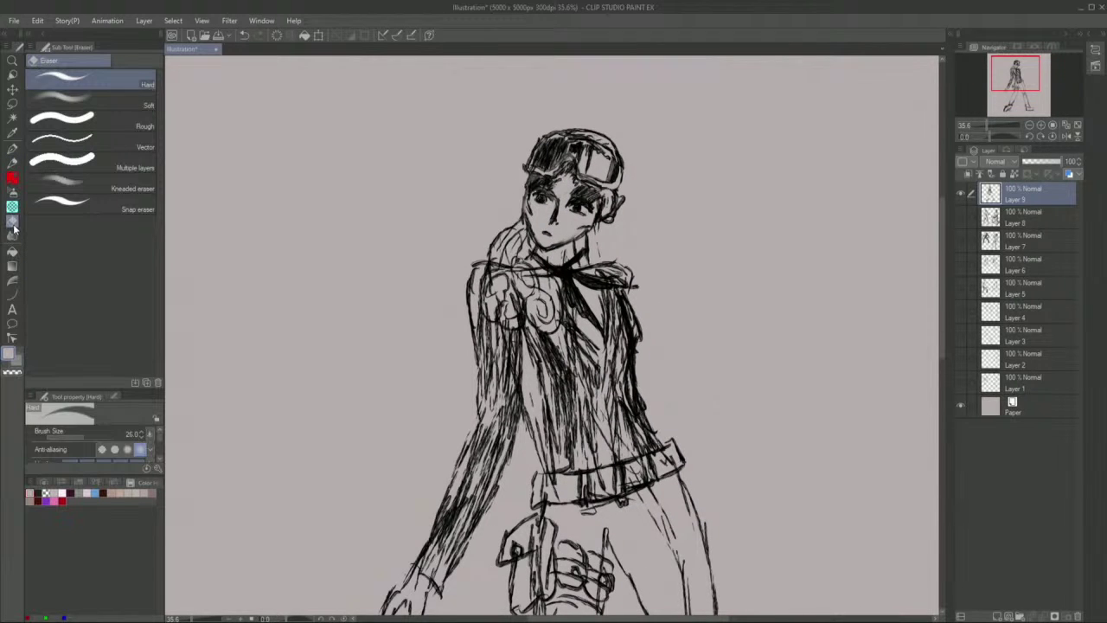
click(123, 105)
mouse_move(534, 286)
mouse_down()
mouse_move(553, 320)
mouse_move(514, 307)
mouse_move(501, 285)
mouse_move(506, 315)
mouse_move(515, 311)
mouse_move(500, 253)
mouse_move(510, 238)
mouse_move(548, 320)
mouse_up()
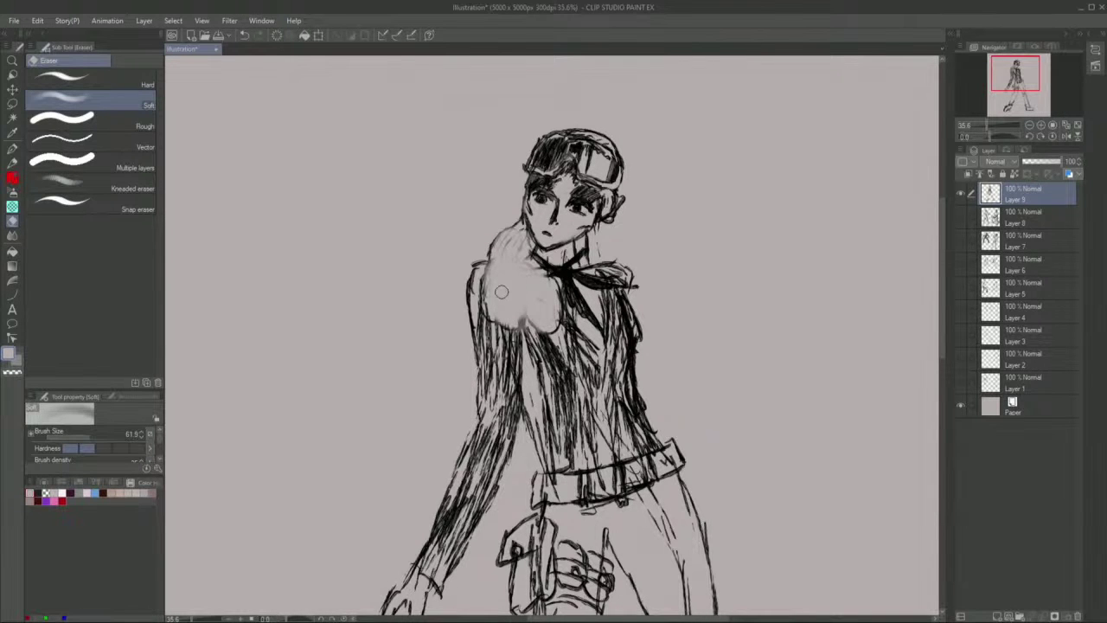
click(13, 149)
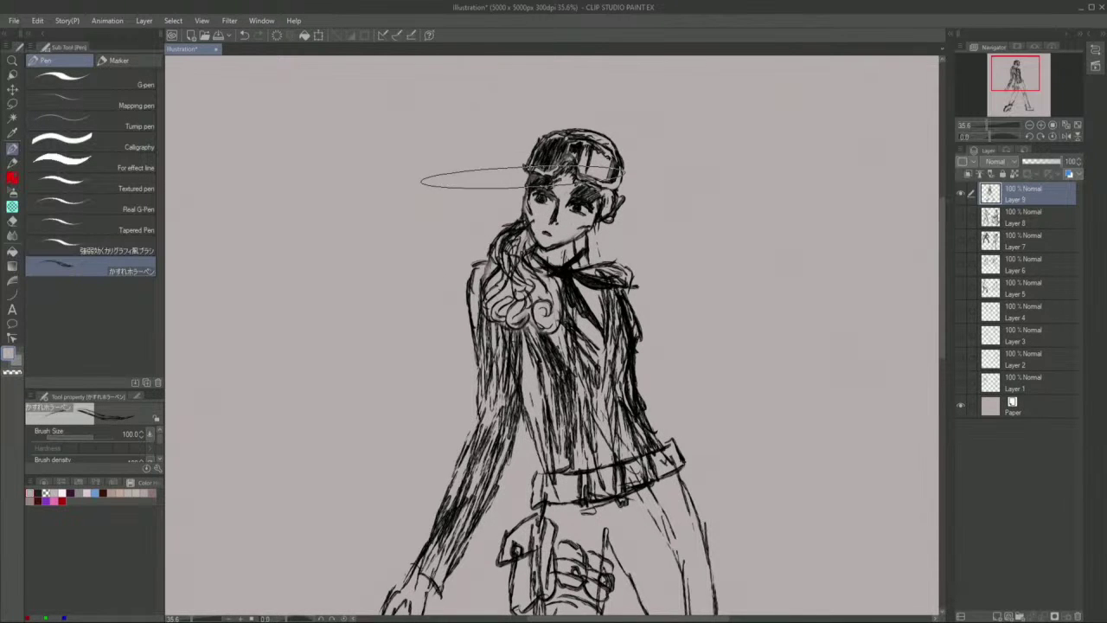
- Clean up the stray strokes between the jaw and the hair with the Hard eraser
click(13, 219)
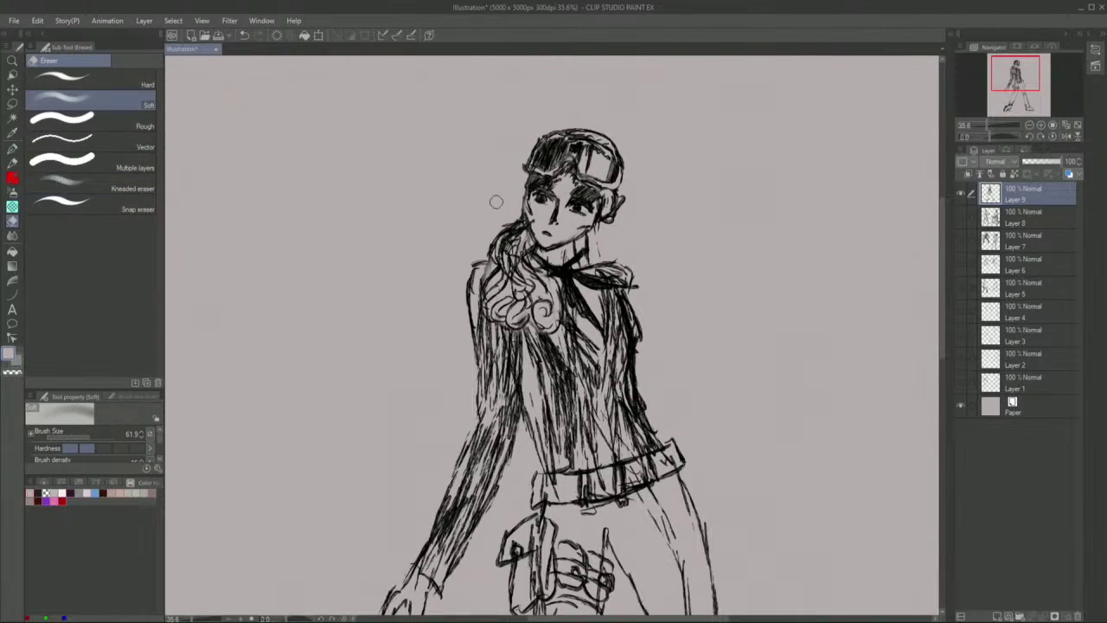
scroll(534, 212, up, 3)
click(86, 81)
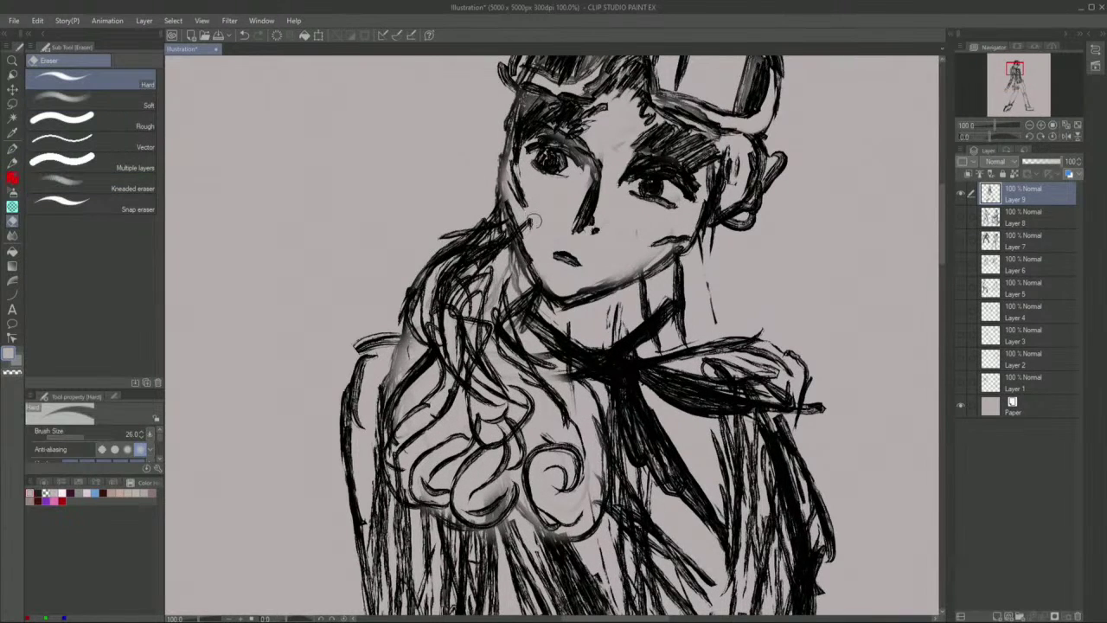
scroll(534, 214, down, 5)
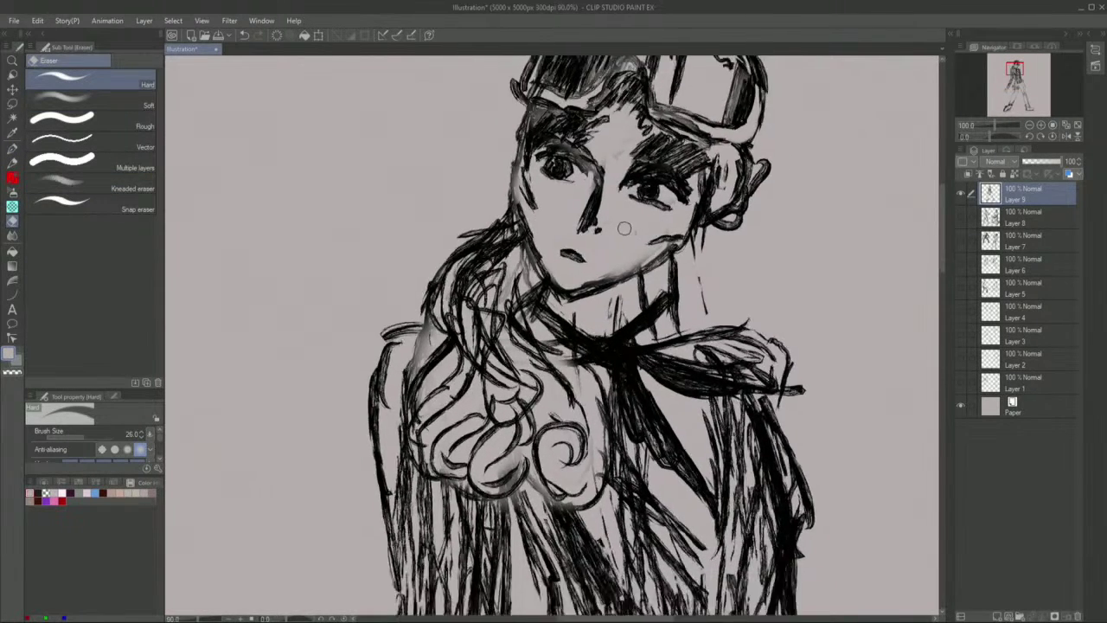
scroll(359, 154, up, 1)
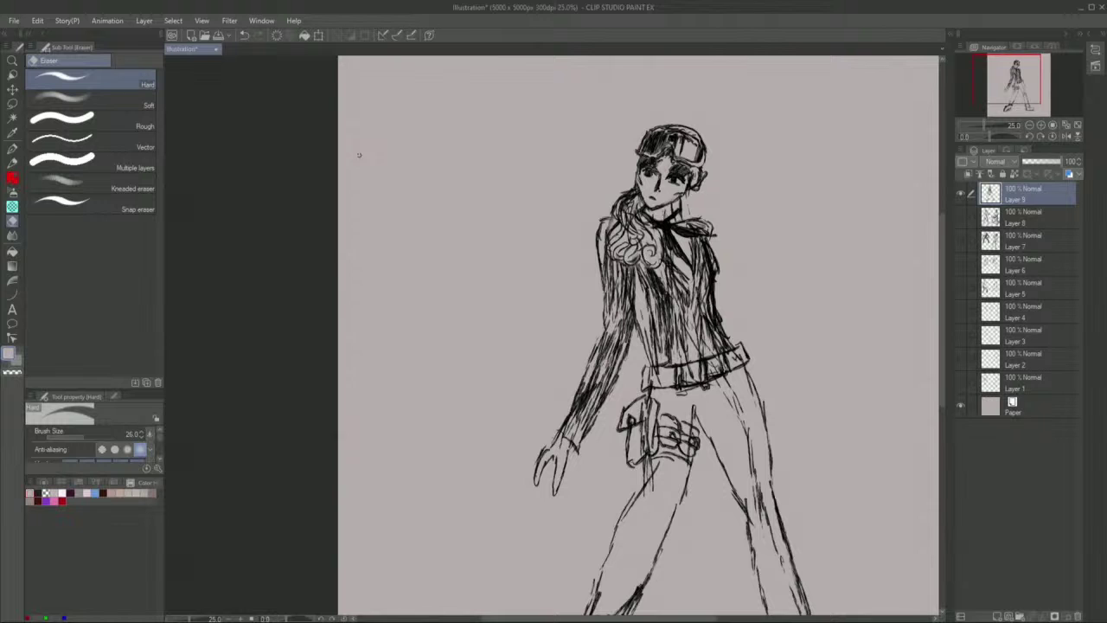
- Shade the ankle cuff and the flat-standing front shoe with dense dark pen strokes
click(12, 148)
scroll(400, 286, down, 3)
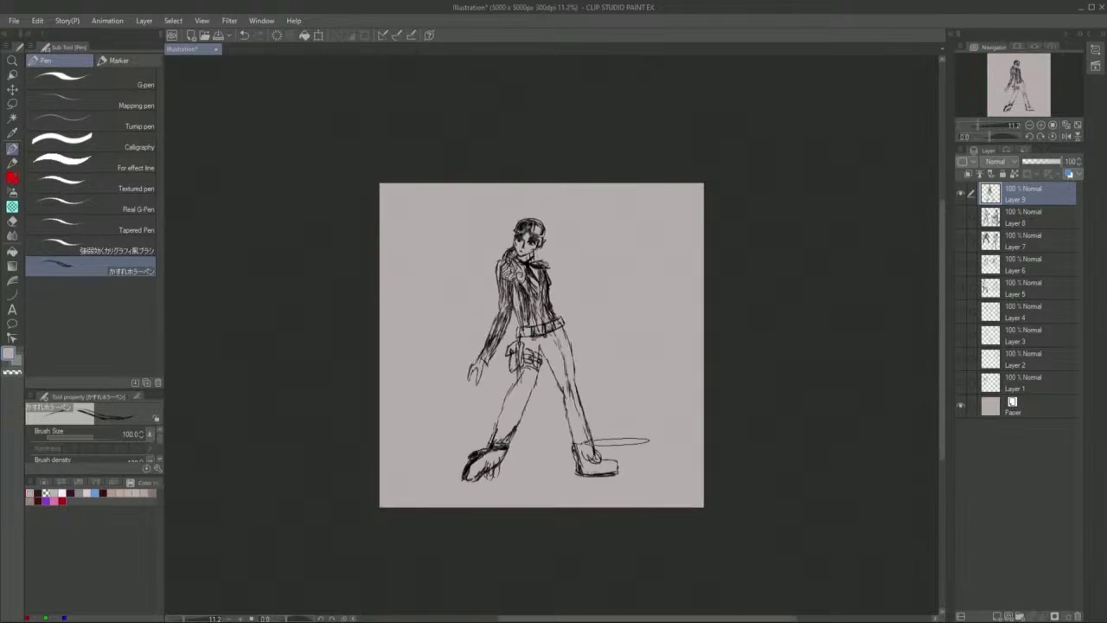
scroll(616, 442, up, 3)
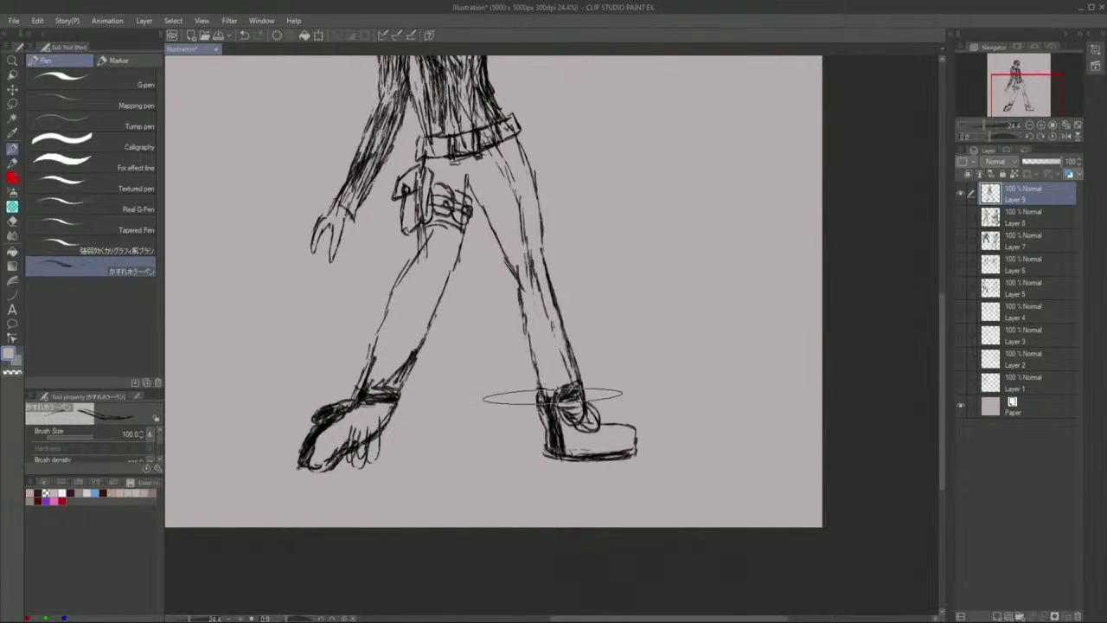
drag(628, 440, 606, 448)
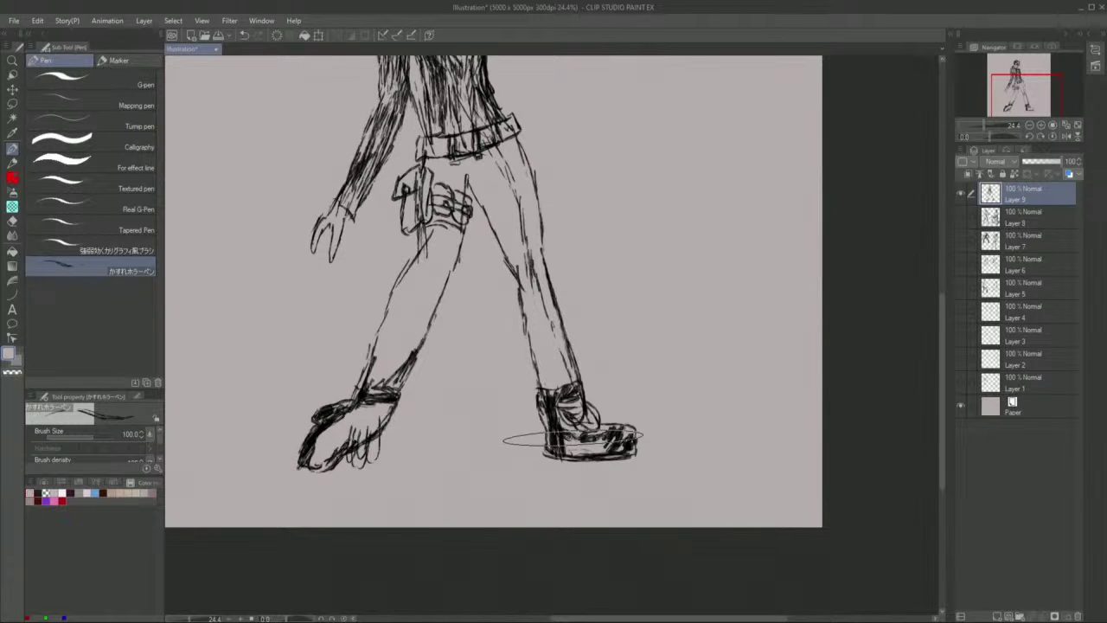
mouse_move(602, 446)
mouse_down()
mouse_move(599, 436)
mouse_move(571, 456)
mouse_move(563, 448)
mouse_move(574, 444)
mouse_up()
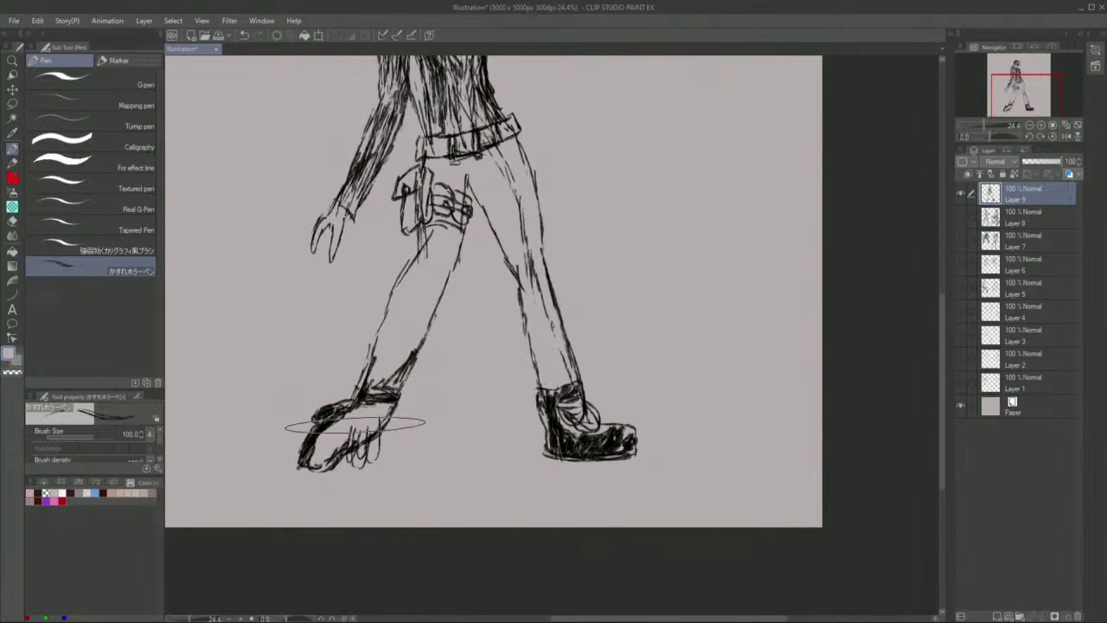
- Fill the raised rear shoe with dense dark pen strokes and thicken the sole and heel of the front shoe
mouse_move(346, 434)
mouse_down()
mouse_move(350, 407)
mouse_move(361, 428)
mouse_move(371, 401)
mouse_move(386, 411)
mouse_move(314, 459)
mouse_up()
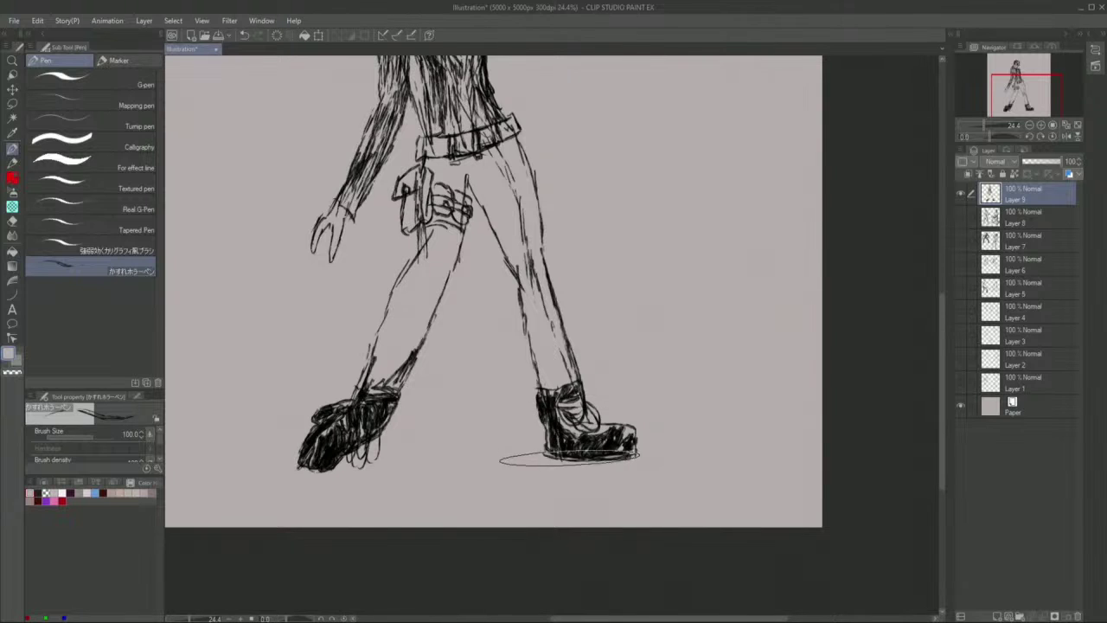
mouse_move(560, 447)
mouse_down()
mouse_move(581, 466)
mouse_move(632, 463)
mouse_up()
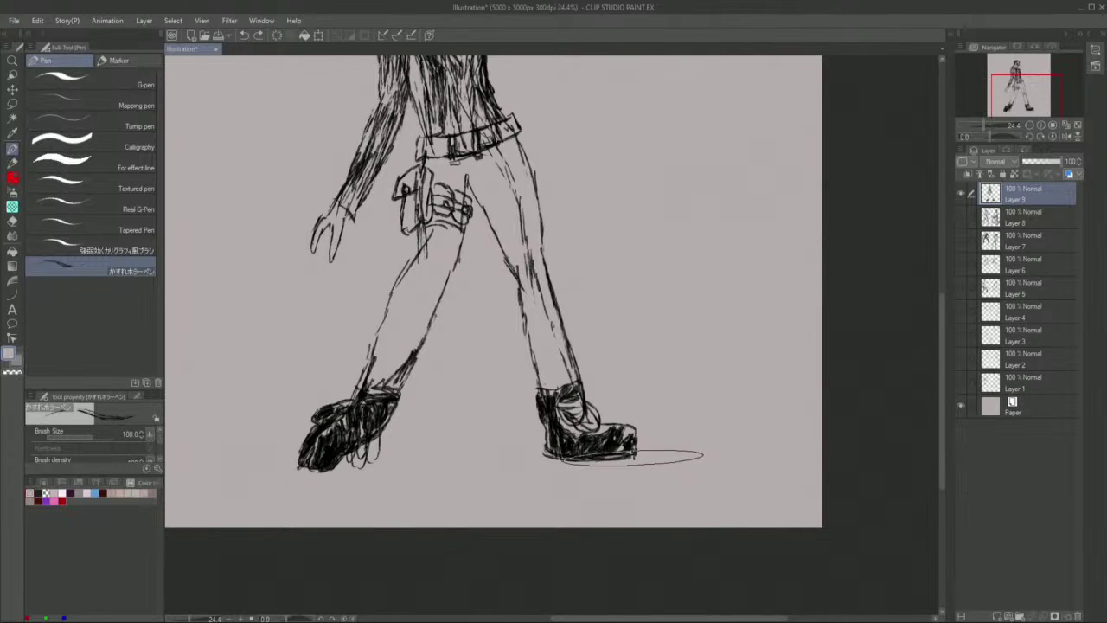
drag(630, 459, 573, 465)
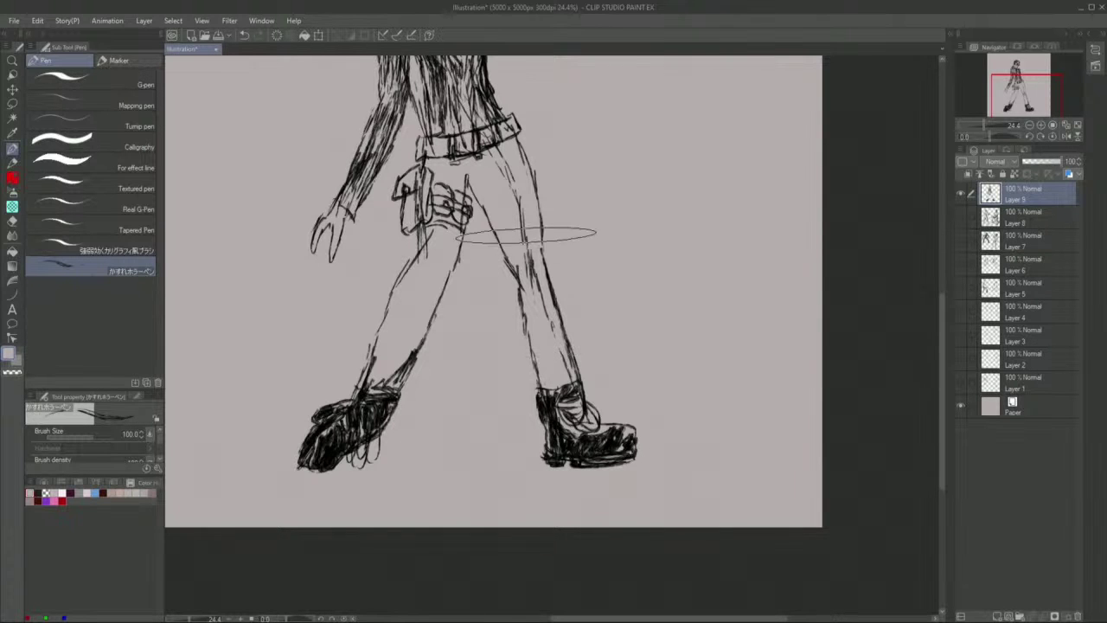
- Hatch both trouser legs with long pen strokes that follow the legs from the hips to the ankle cuffs
scroll(469, 407, down, 2)
scroll(469, 418, up, 3)
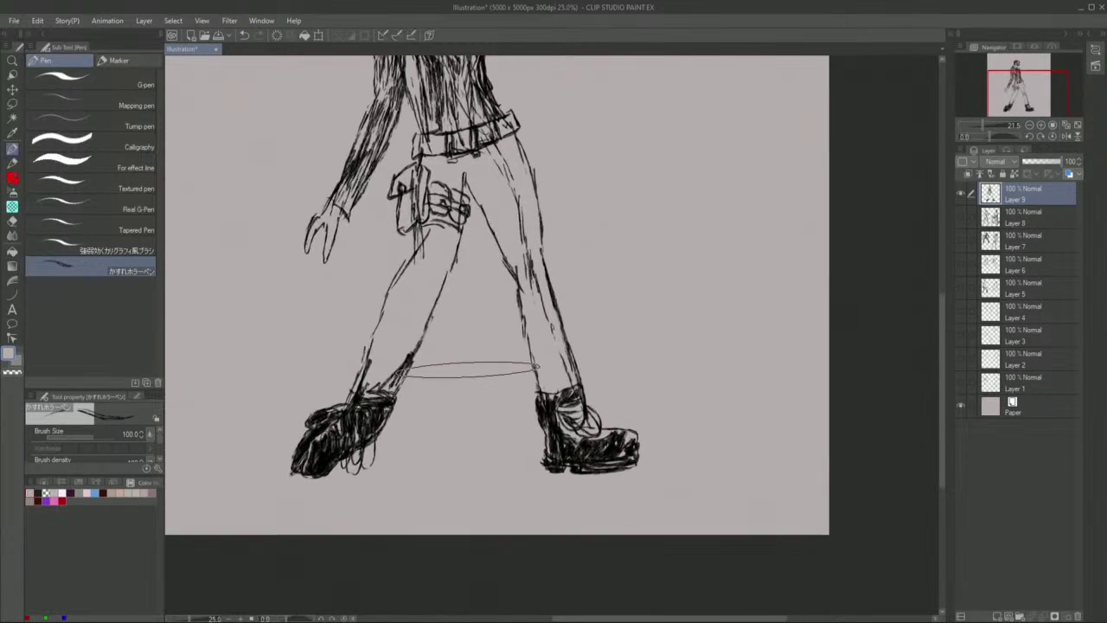
scroll(473, 370, down, 2)
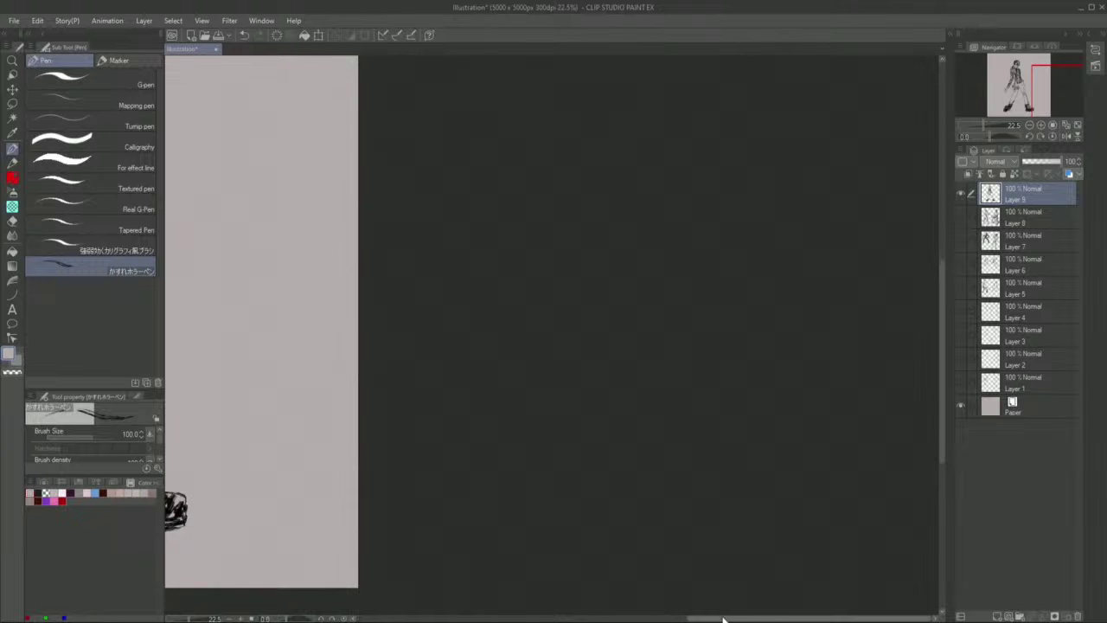
drag(724, 618, 566, 603)
scroll(583, 91, up, 1)
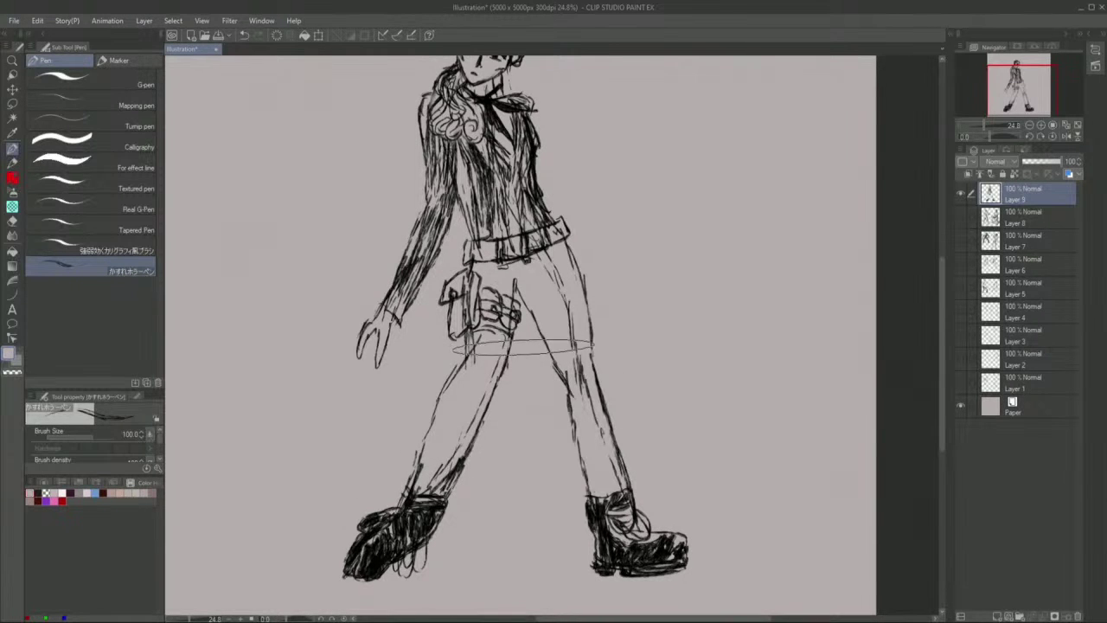
mouse_move(499, 341)
mouse_down()
mouse_move(470, 423)
mouse_move(478, 351)
mouse_move(490, 376)
mouse_move(483, 364)
mouse_move(474, 415)
mouse_up()
drag(479, 368, 442, 463)
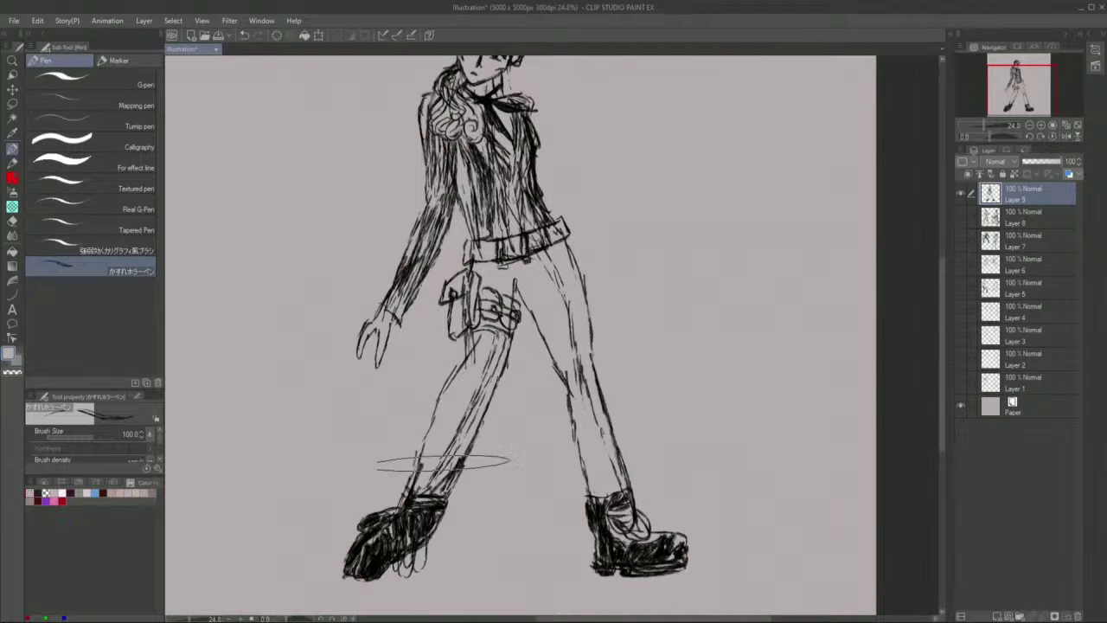
mouse_move(481, 346)
mouse_down()
mouse_move(422, 482)
mouse_move(436, 446)
mouse_move(432, 462)
mouse_up()
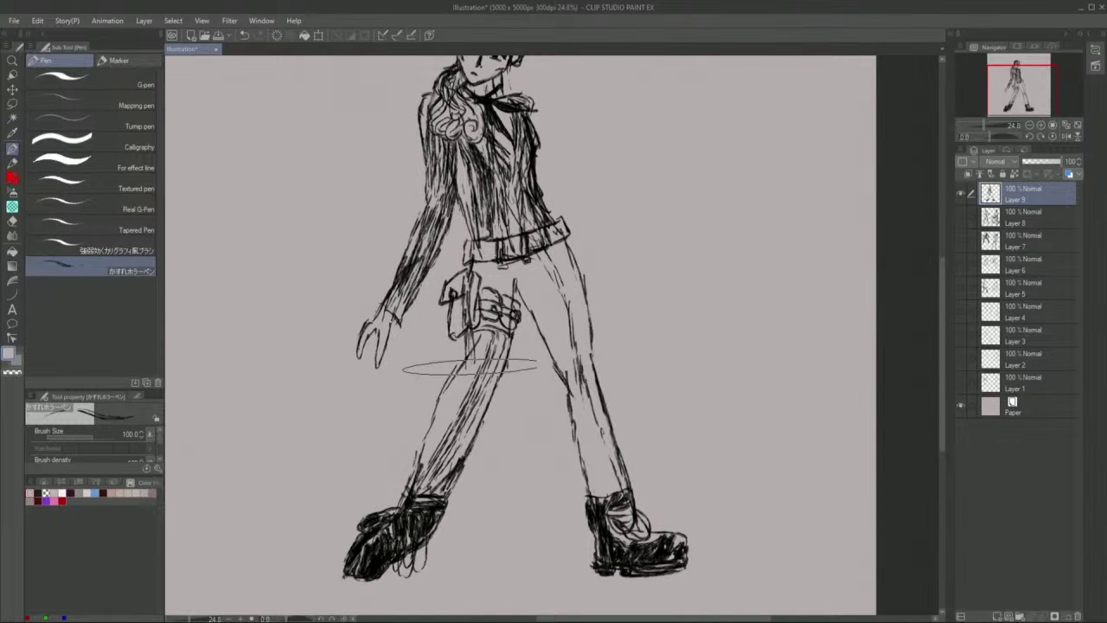
drag(475, 370, 450, 417)
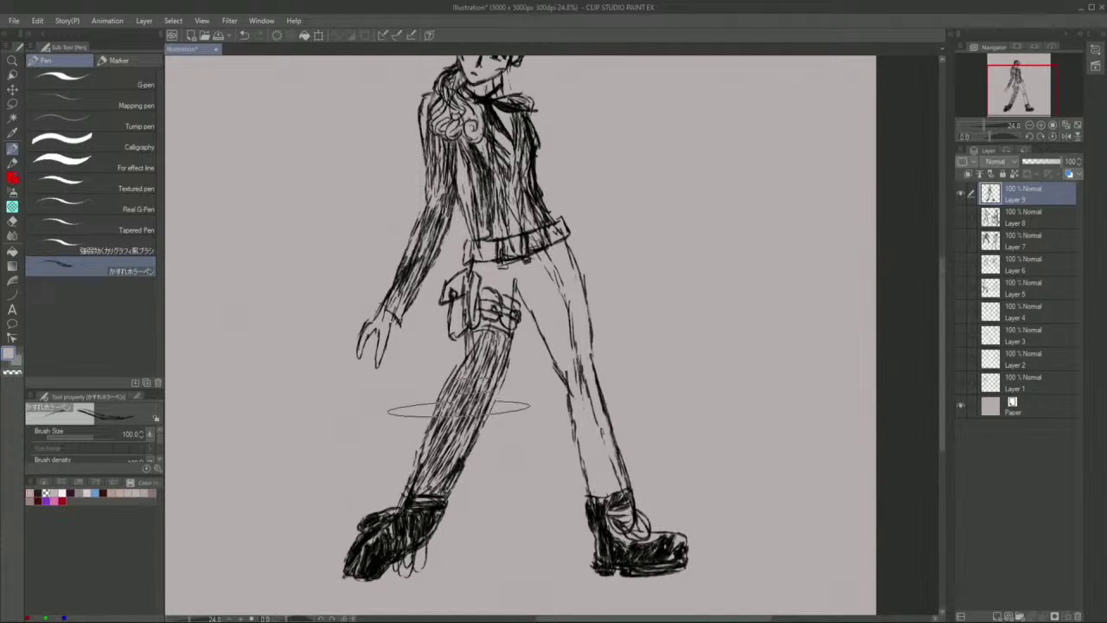
right_click(560, 303)
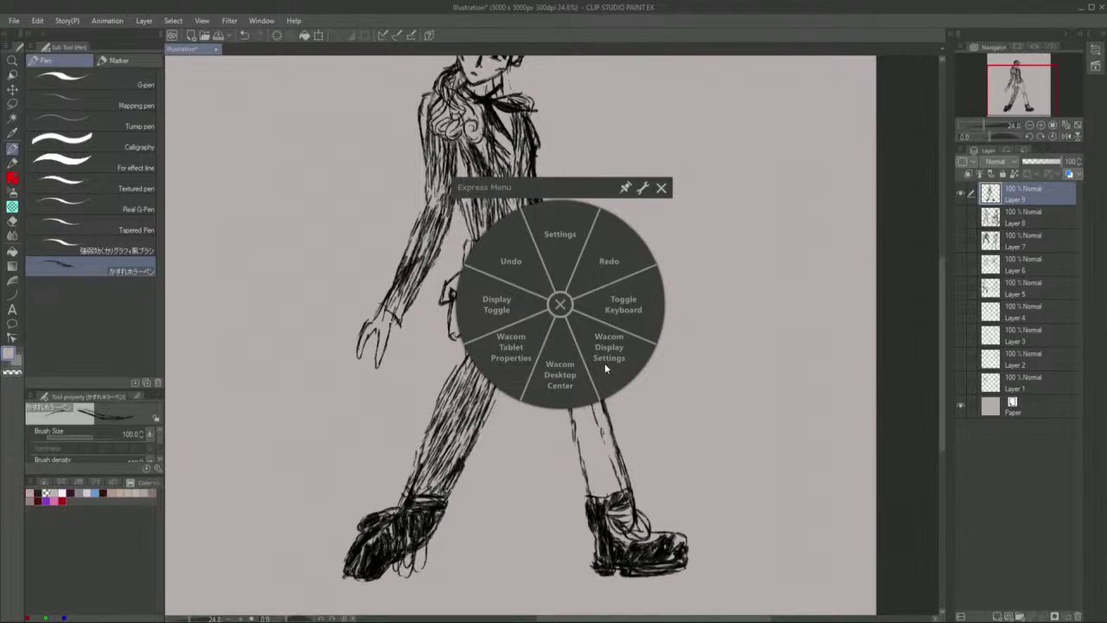
click(561, 304)
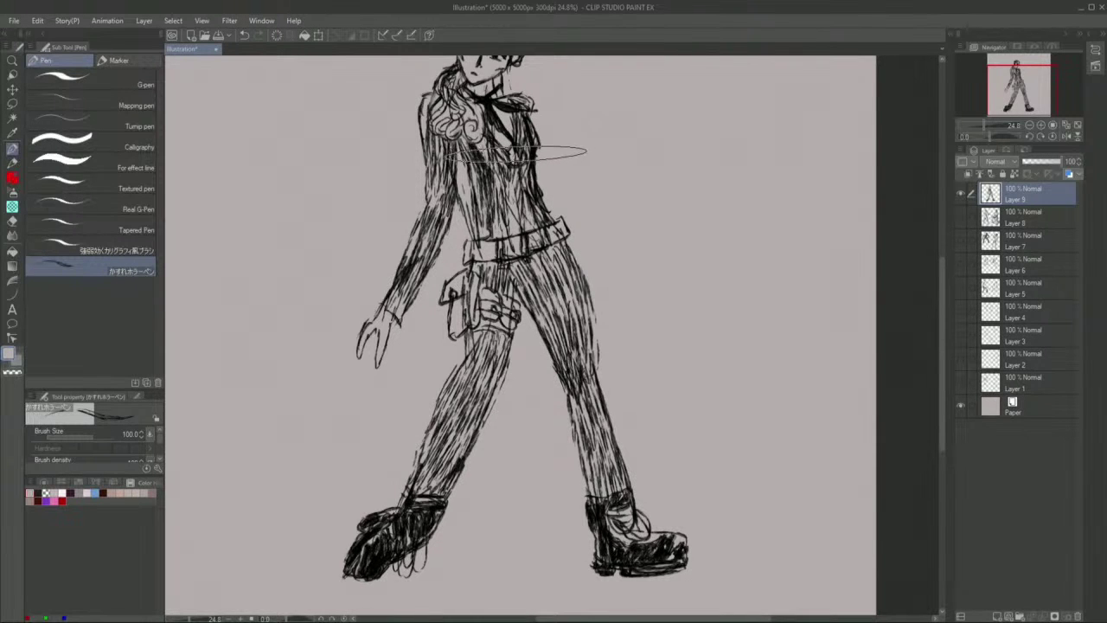
- Shade the thigh holster and strapped pouches with dense dark pen strokes
click(13, 221)
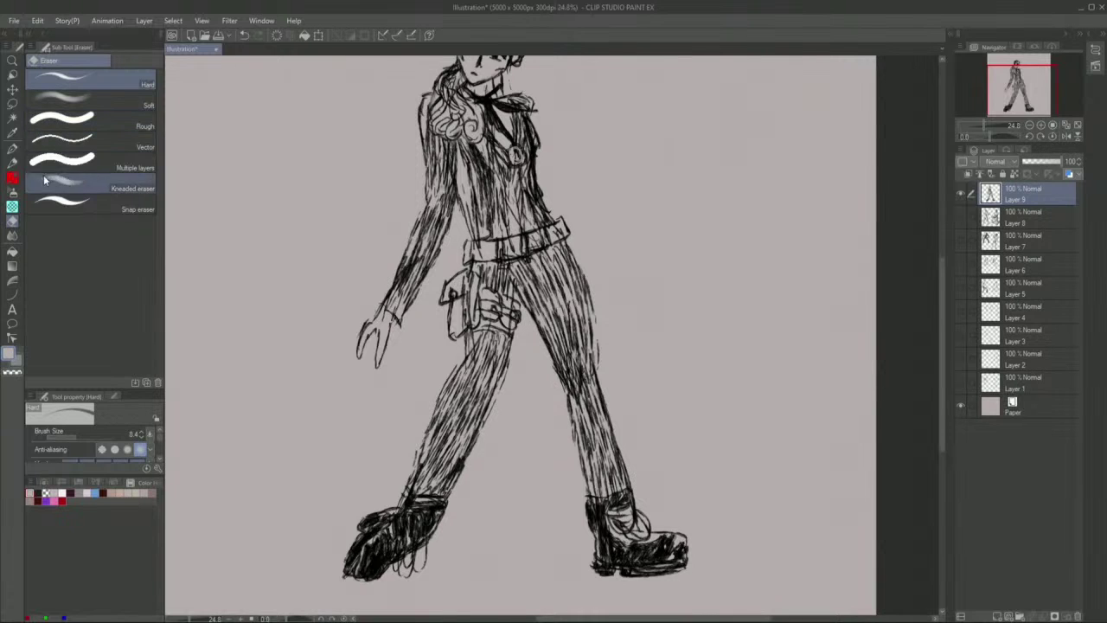
click(12, 149)
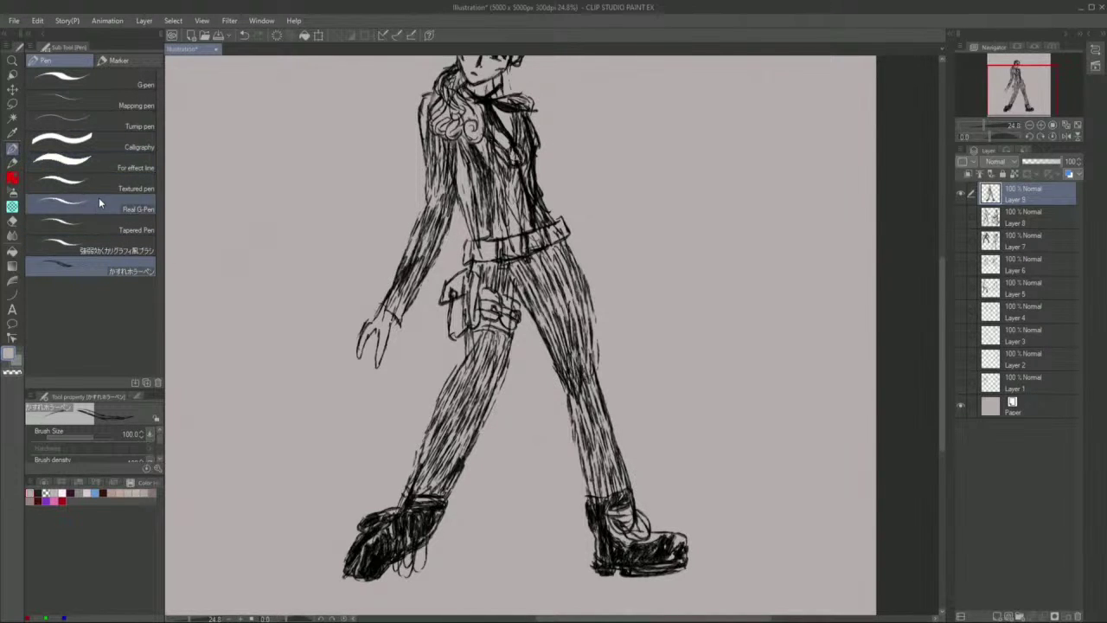
click(12, 220)
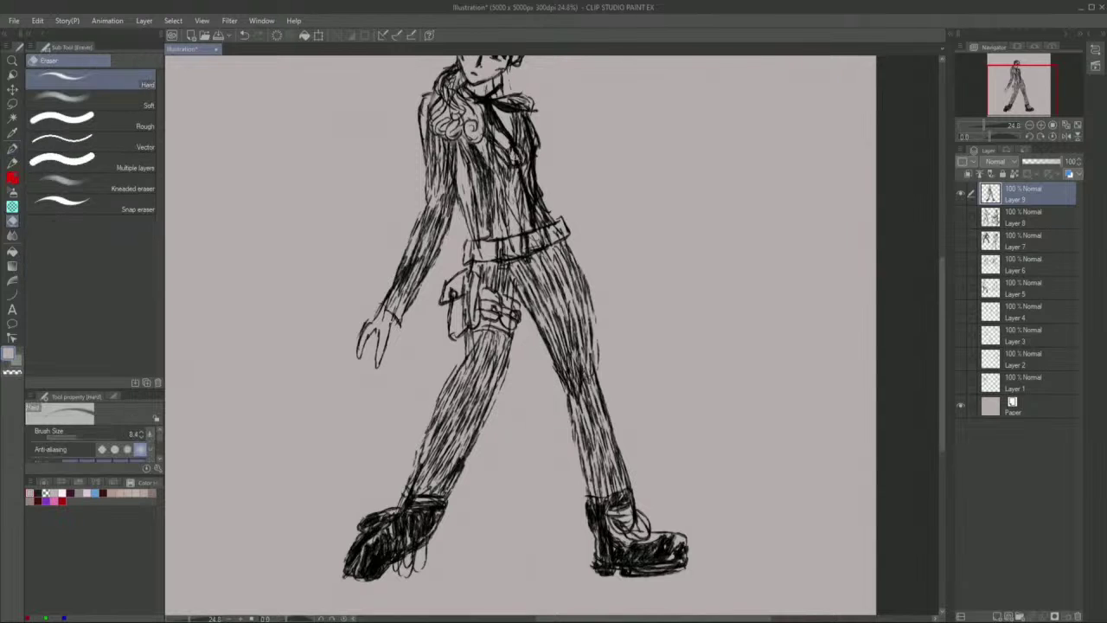
click(12, 149)
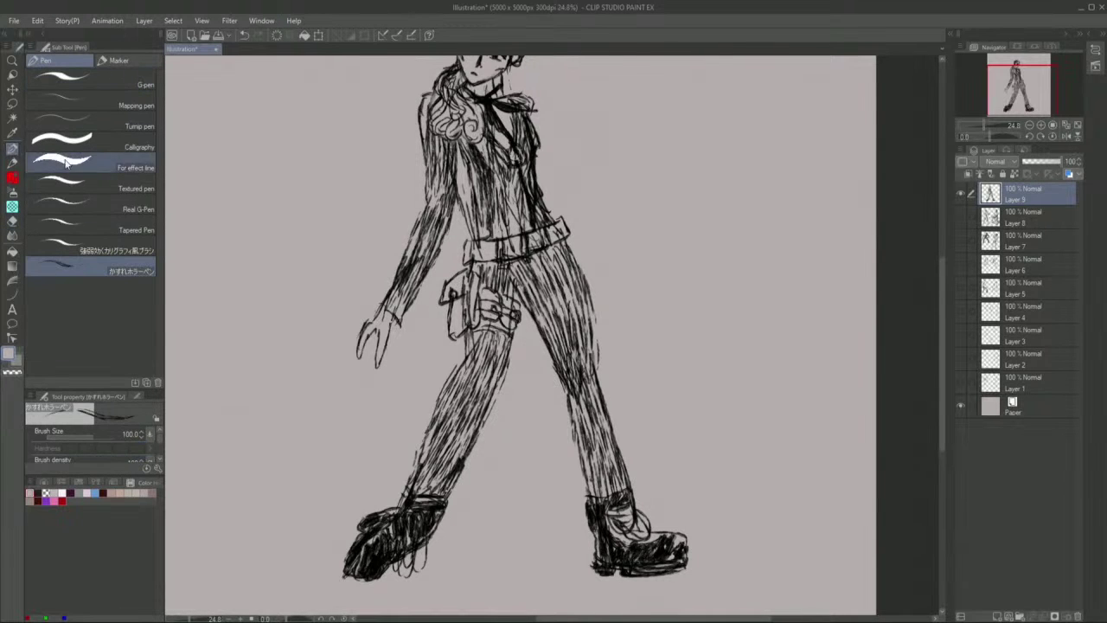
mouse_move(465, 314)
mouse_down()
mouse_move(453, 326)
mouse_move(473, 306)
mouse_up()
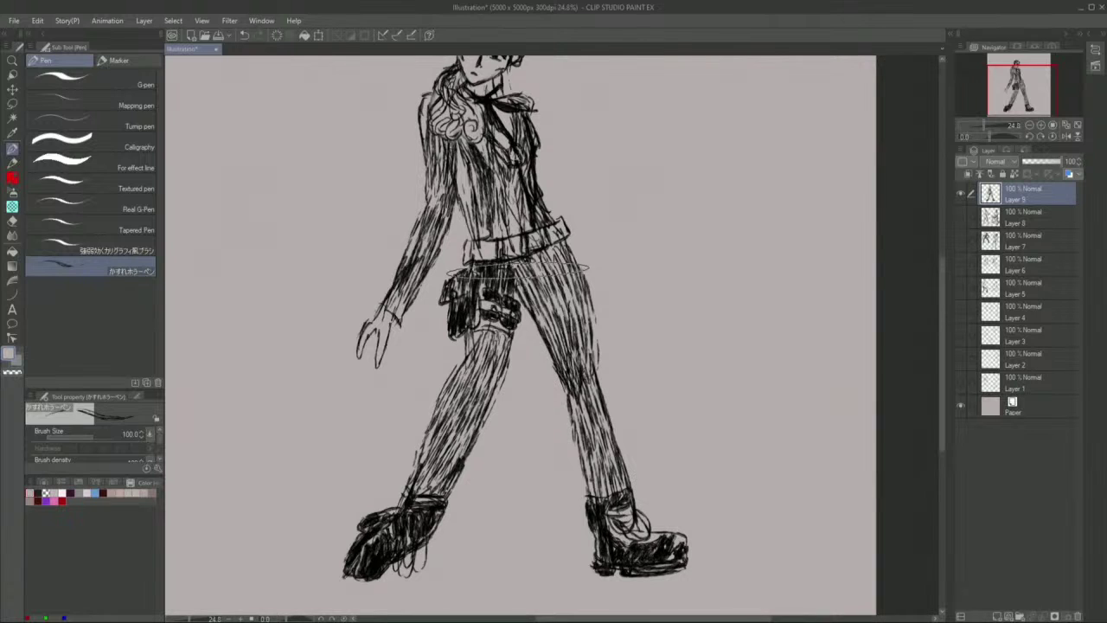
- Darken both trouser legs with a second pass of denser pen strokes along the thighs, knees and shins
mouse_move(543, 275)
mouse_down()
mouse_move(564, 331)
mouse_move(554, 276)
mouse_move(566, 307)
mouse_move(563, 281)
mouse_move(550, 269)
mouse_move(560, 322)
mouse_move(545, 281)
mouse_move(554, 281)
mouse_move(530, 304)
mouse_move(541, 331)
mouse_move(530, 298)
mouse_move(551, 256)
mouse_move(578, 316)
mouse_move(586, 285)
mouse_move(591, 330)
mouse_up()
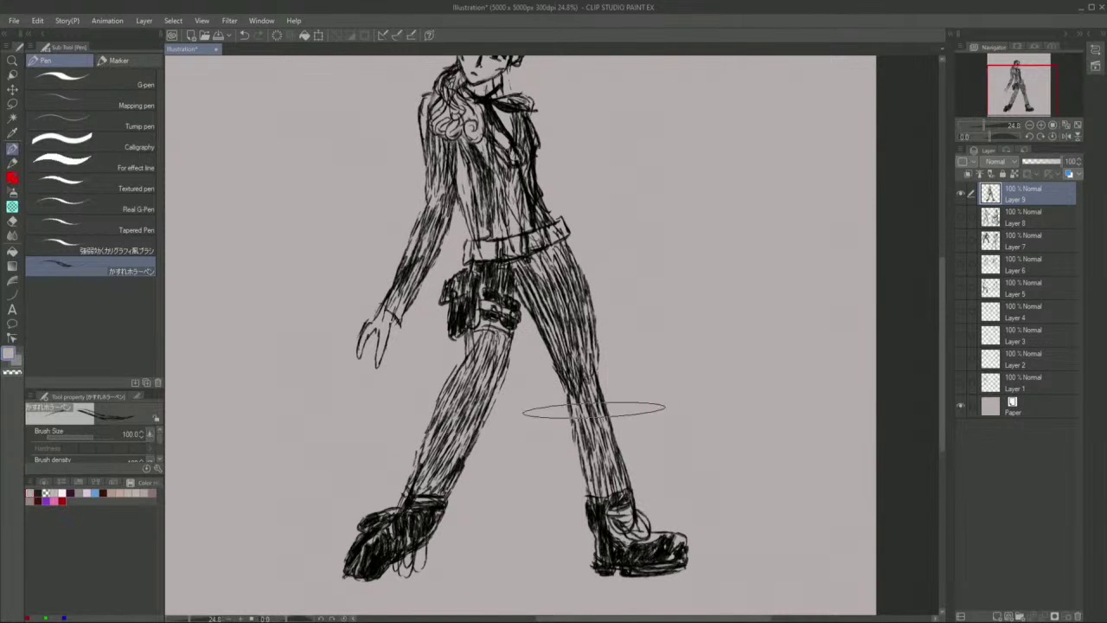
mouse_move(598, 410)
mouse_down()
mouse_move(585, 469)
mouse_move(579, 381)
mouse_move(618, 493)
mouse_move(484, 415)
mouse_move(501, 395)
mouse_move(459, 350)
mouse_move(458, 466)
mouse_move(446, 390)
mouse_move(458, 324)
mouse_move(480, 335)
mouse_move(446, 375)
mouse_move(444, 353)
mouse_move(409, 420)
mouse_move(422, 467)
mouse_move(397, 445)
mouse_move(450, 346)
mouse_move(469, 337)
mouse_move(454, 349)
mouse_move(467, 345)
mouse_move(498, 316)
mouse_move(573, 383)
mouse_move(590, 494)
mouse_up()
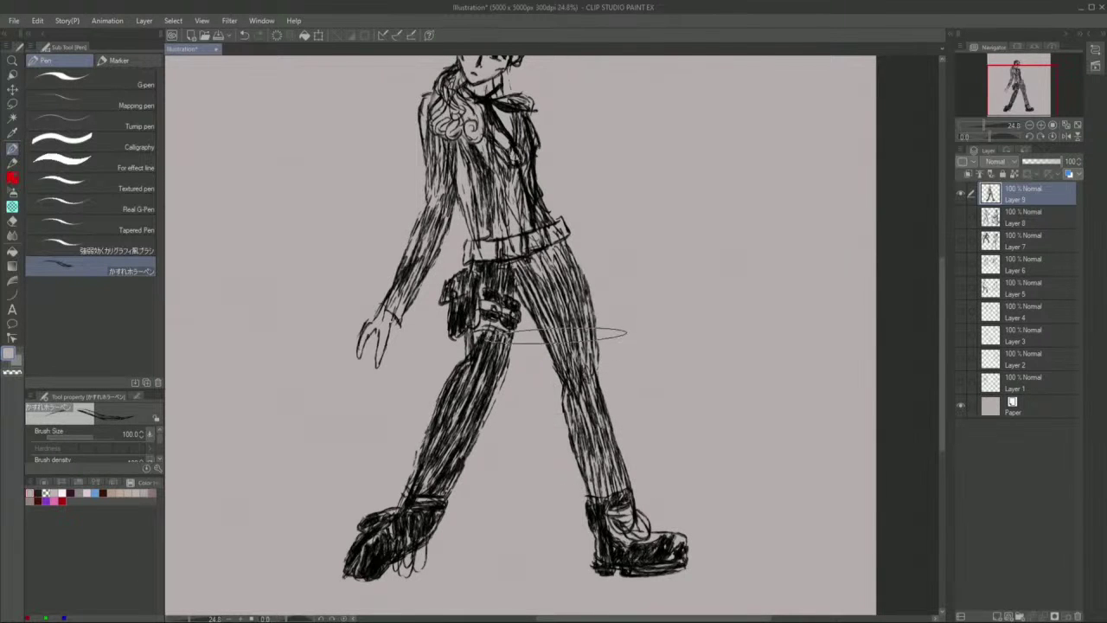
mouse_move(566, 377)
mouse_down()
mouse_move(534, 274)
mouse_move(575, 348)
mouse_up()
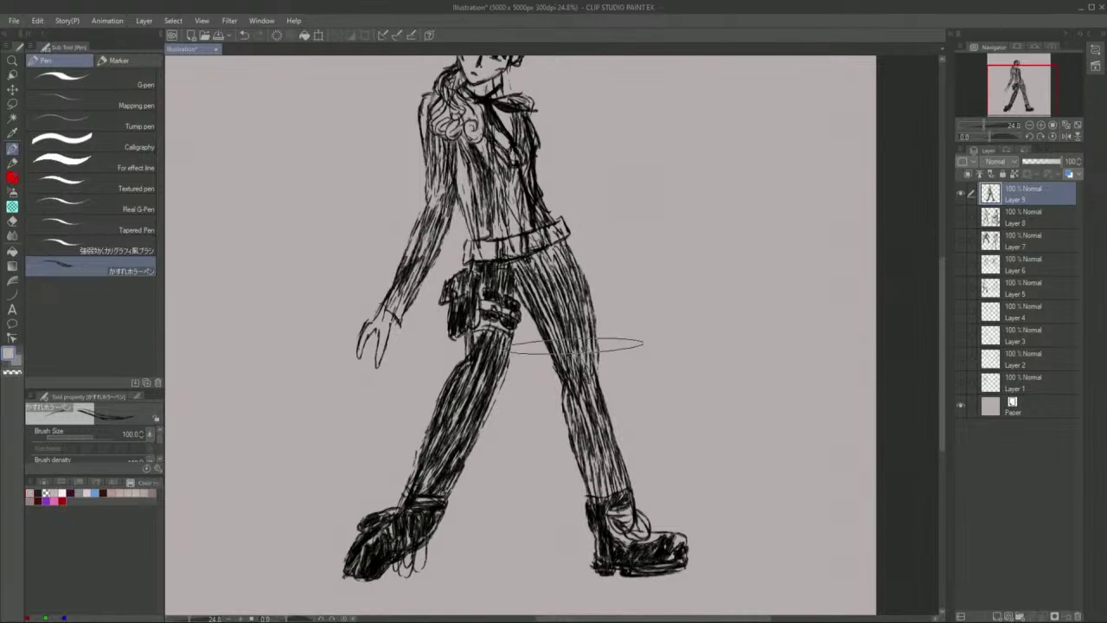
drag(562, 258, 586, 329)
drag(587, 269, 620, 498)
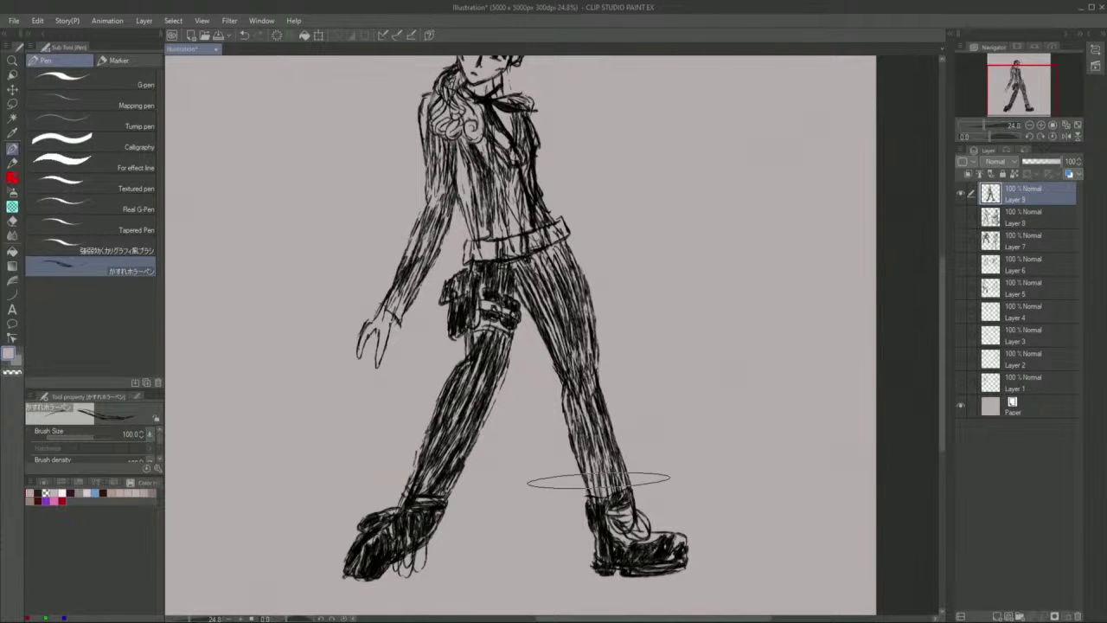
mouse_move(570, 387)
mouse_down()
mouse_move(598, 472)
mouse_move(571, 331)
mouse_move(610, 491)
mouse_move(591, 472)
mouse_up()
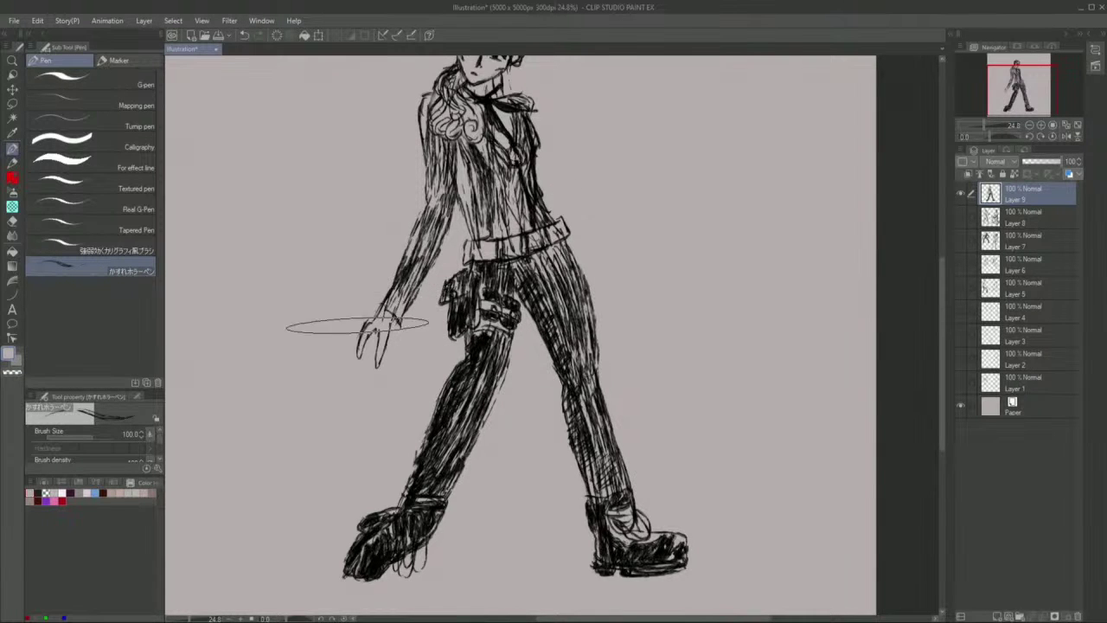
- Remove the lowered open hand with the Hard eraser and redraw it with the pen as a gripping hand
click(12, 221)
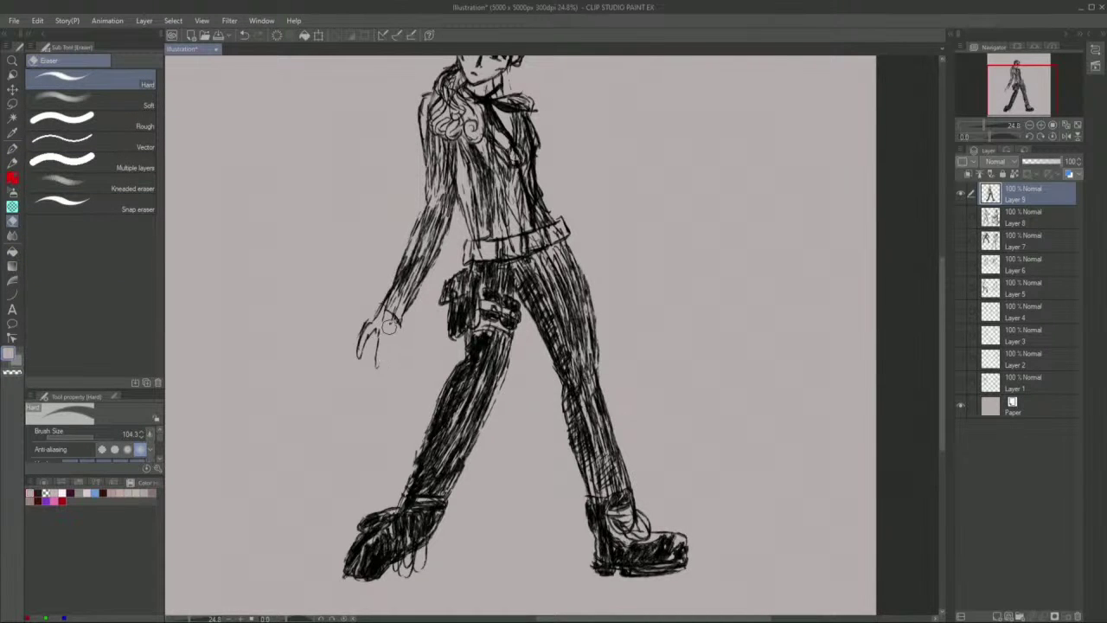
click(12, 149)
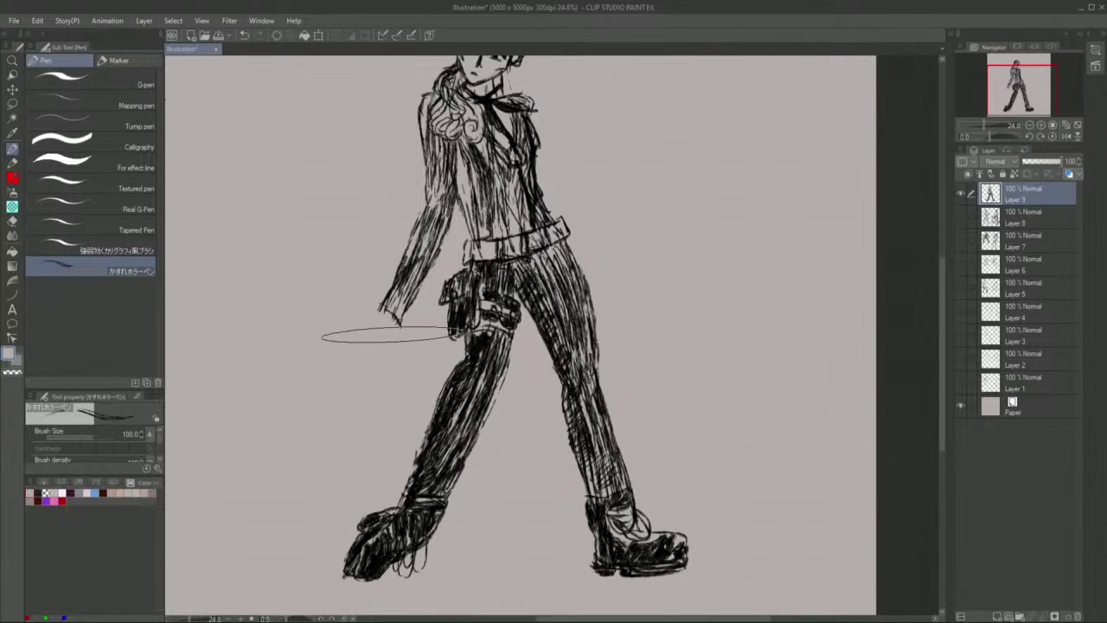
drag(395, 328, 372, 345)
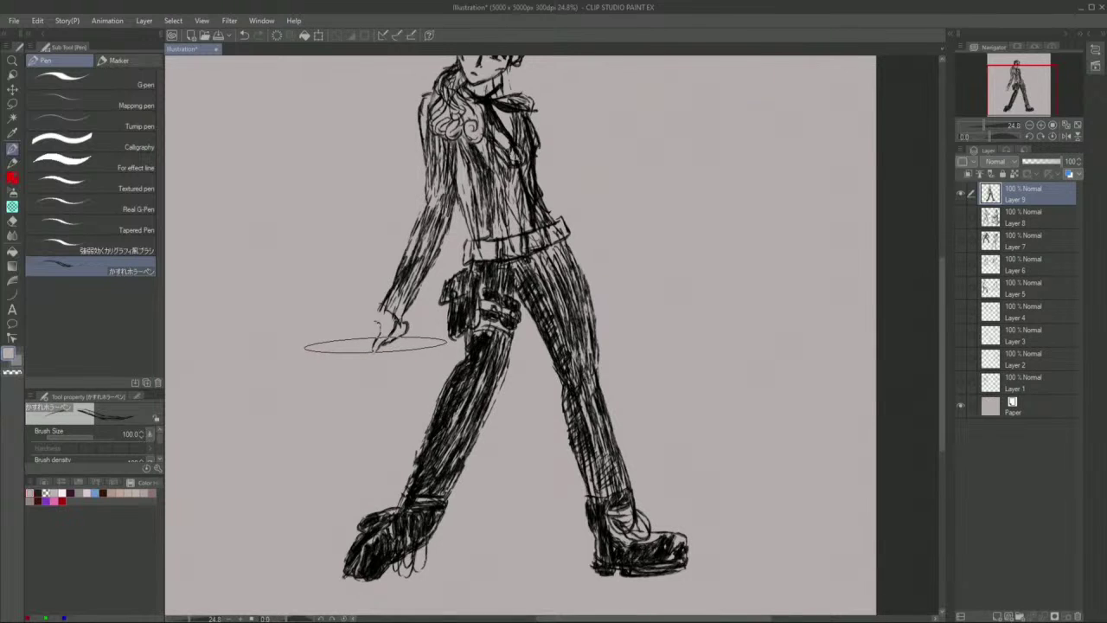
drag(373, 345, 363, 366)
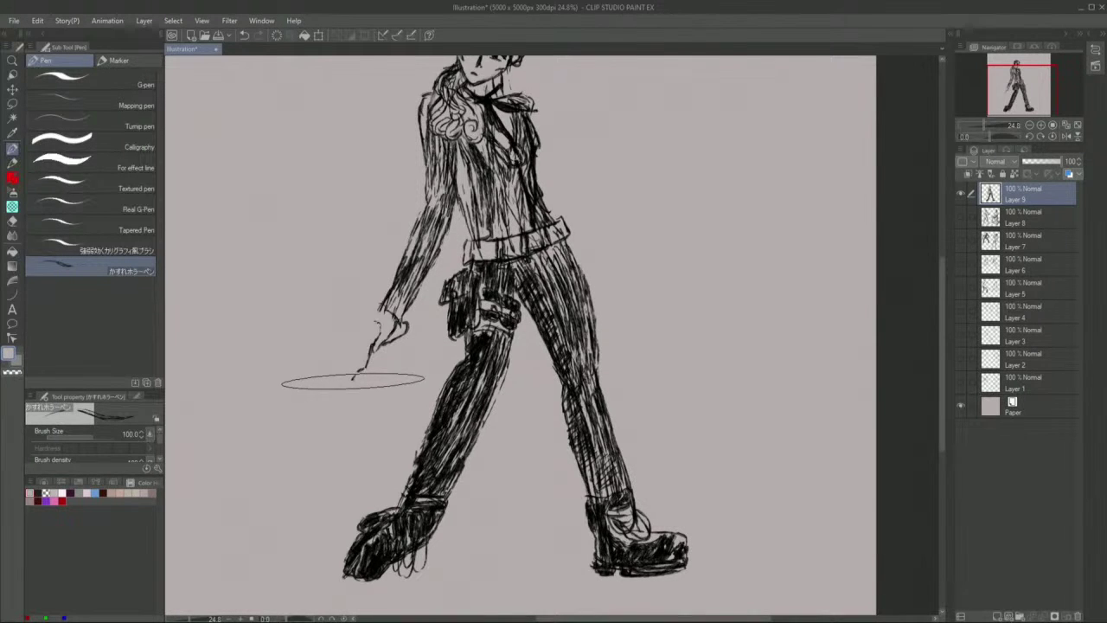
- Outline a downward-pointing gun in the redrawn hand, fill it solid dark, and deepen the shading on the jacket's shoulder and chest
mouse_move(360, 372)
mouse_down()
mouse_move(372, 387)
mouse_move(341, 395)
mouse_move(350, 410)
mouse_move(306, 414)
mouse_move(323, 391)
mouse_move(339, 316)
mouse_up()
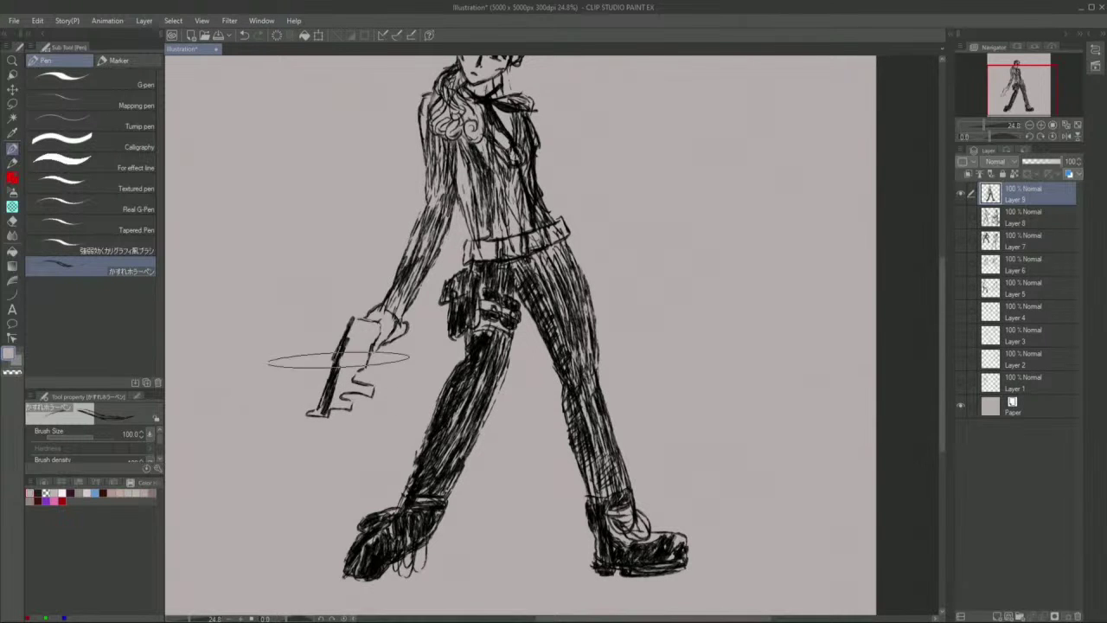
drag(375, 325, 339, 384)
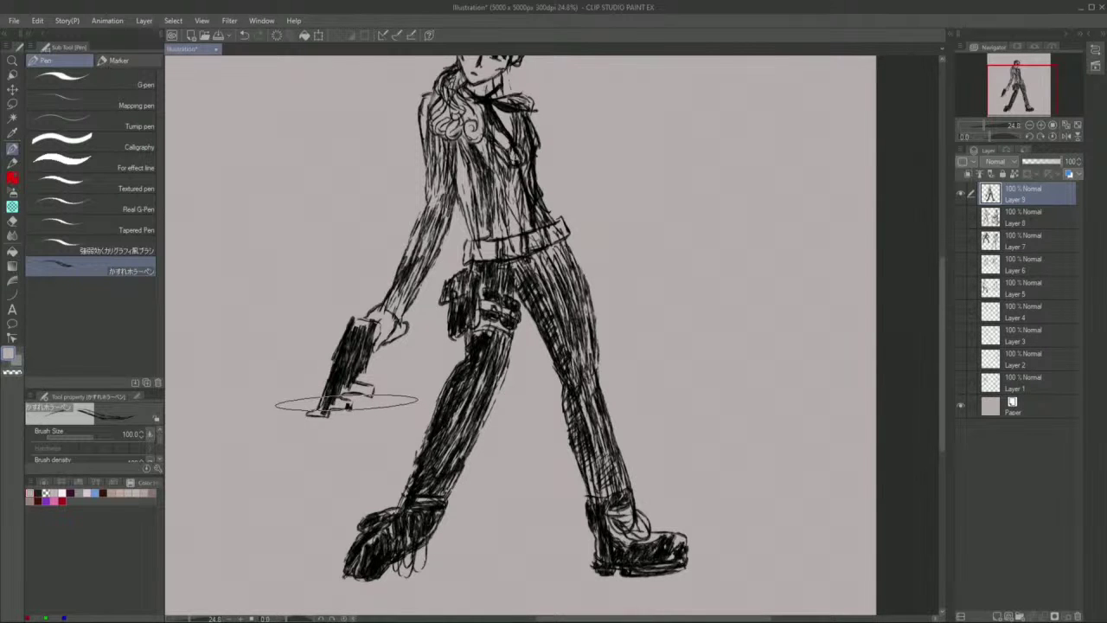
mouse_move(339, 400)
mouse_down()
mouse_move(371, 390)
mouse_move(354, 389)
mouse_up()
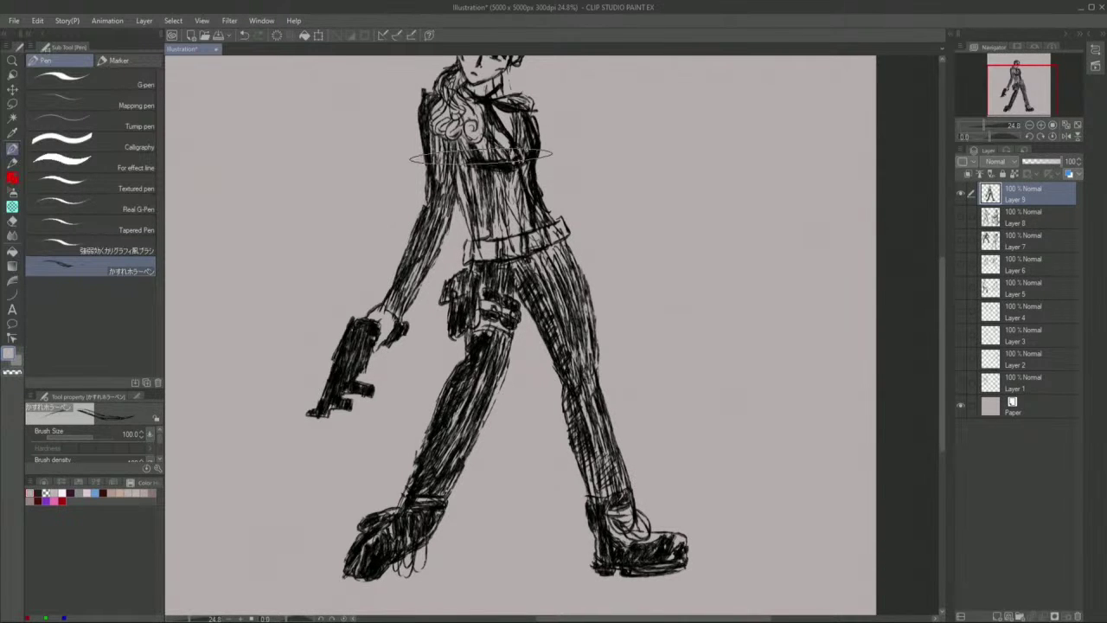
- Shade the waist belt with dark pen strokes and sketch a small rounded detail above it
scroll(476, 134, down, 2)
scroll(476, 134, down, 2)
scroll(450, 132, up, 4)
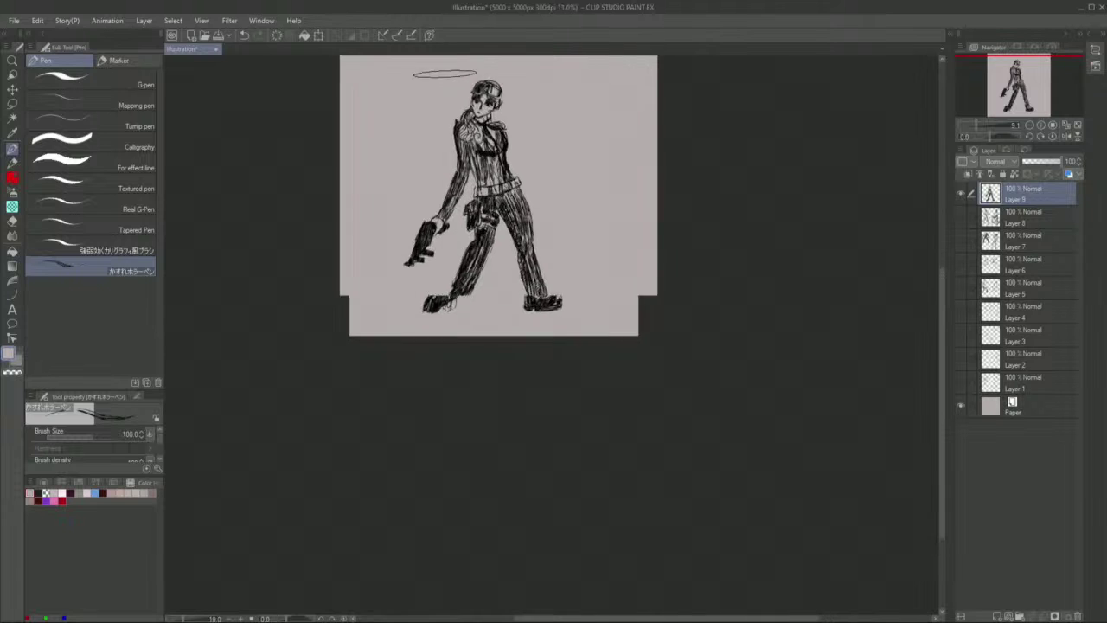
scroll(449, 133, down, 1)
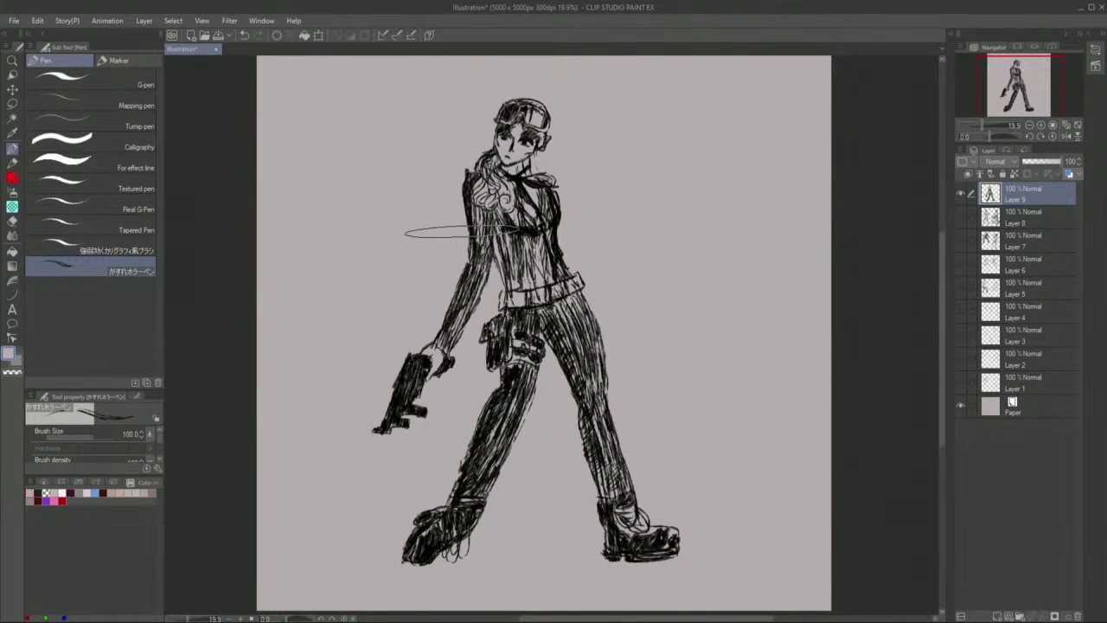
scroll(462, 232, down, 1)
scroll(462, 238, up, 1)
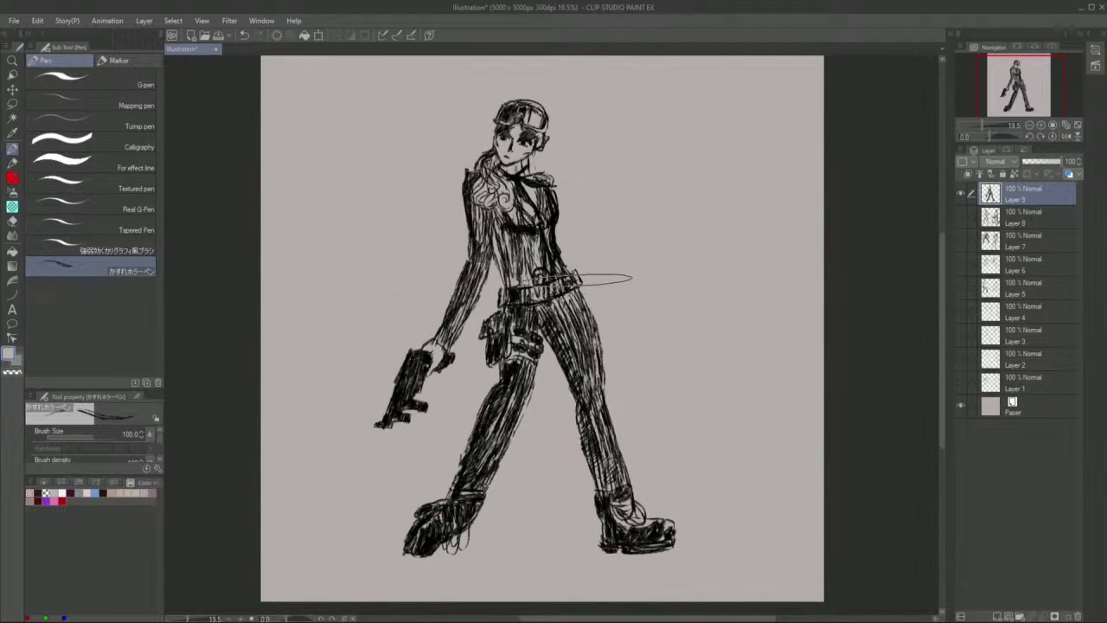
- Carve thin light lines along the belt and across the trouser cuffs with the Hard eraser at size 33.7
click(12, 223)
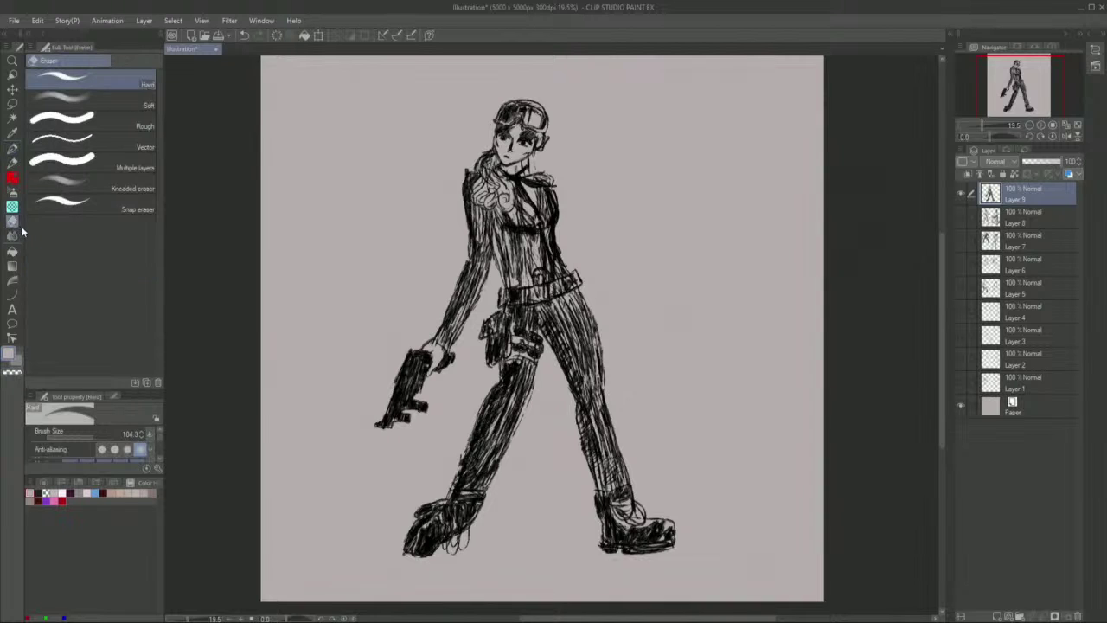
drag(88, 434, 85, 433)
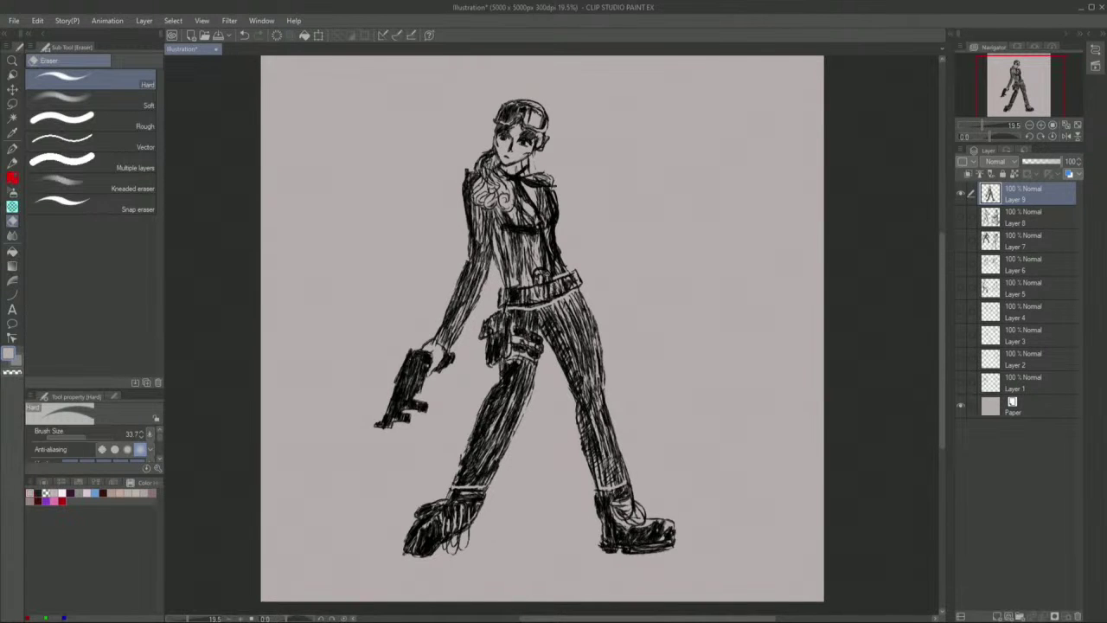
mouse_move(539, 269)
mouse_down()
mouse_move(529, 277)
mouse_move(542, 281)
mouse_move(540, 271)
mouse_move(508, 287)
mouse_up()
drag(536, 218, 544, 227)
- Pick the dark line colour from the jacket and use the pen to darken the chest, belt details and headgear
click(12, 148)
alt+click(554, 228)
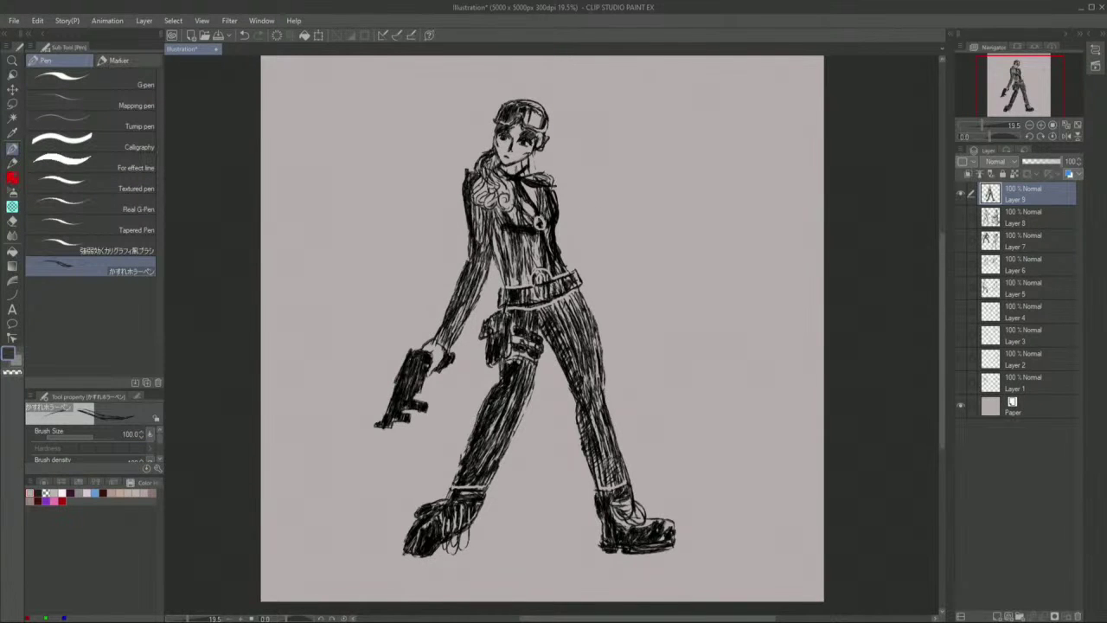
drag(545, 217, 551, 205)
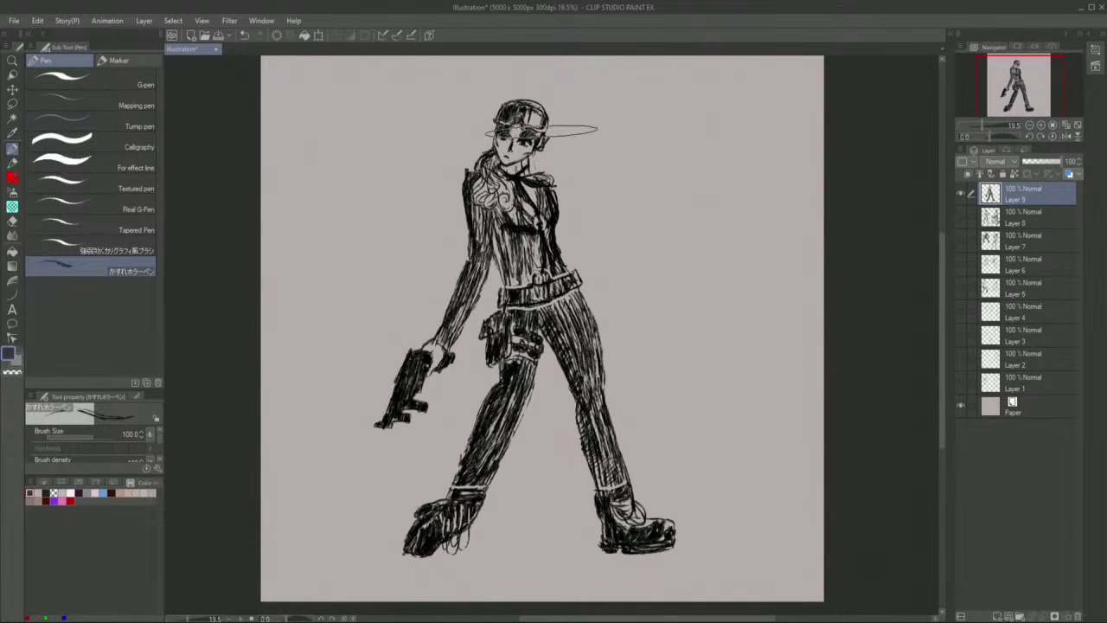
- Erase stray marks along the side of the striding figure's headgear and cheek with the Hard eraser
click(12, 221)
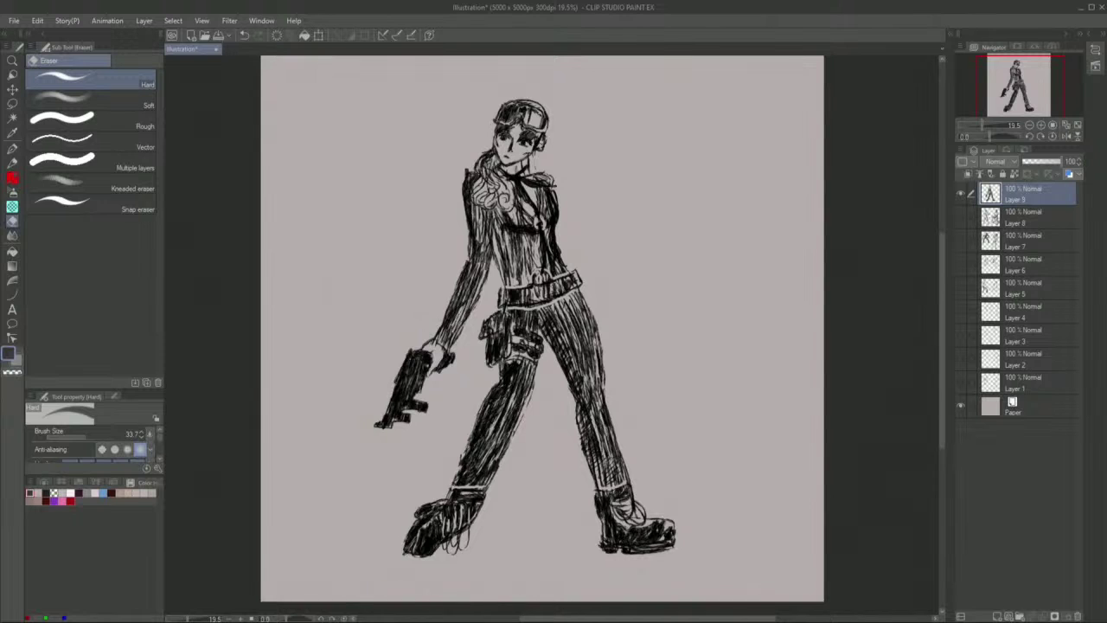
drag(542, 133, 540, 150)
click(12, 148)
- Examine the striding figure up close and as a whole, checking the face, jacket shading and overall silhouette
scroll(599, 138, up, 5)
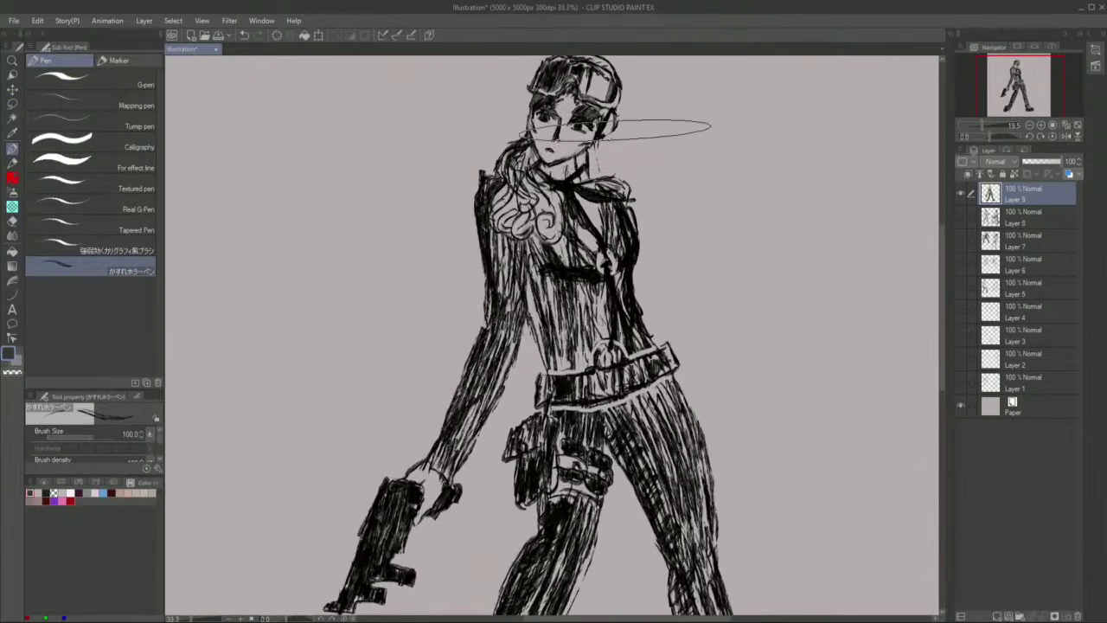
scroll(599, 140, down, 1)
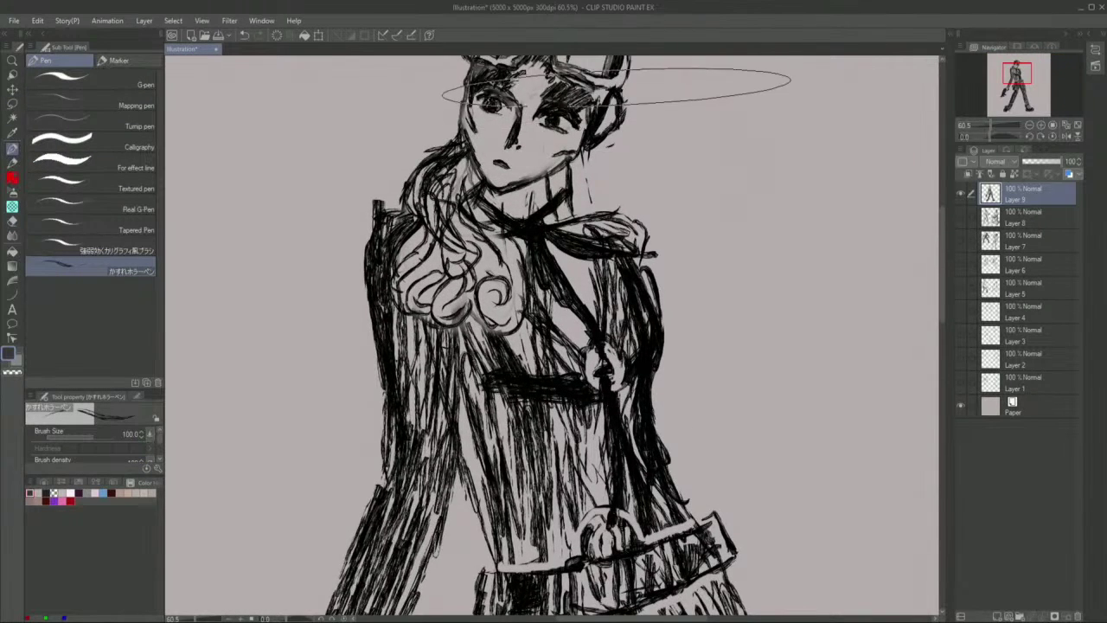
scroll(552, 131, down, 1)
scroll(551, 129, down, 7)
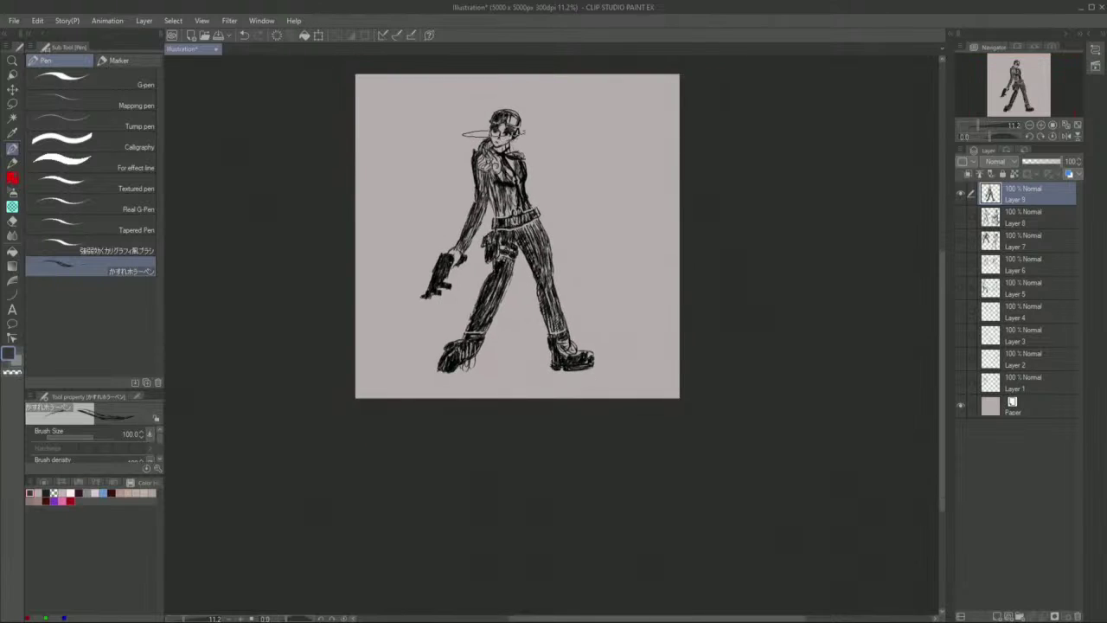
scroll(511, 124, up, 4)
scroll(407, 216, down, 3)
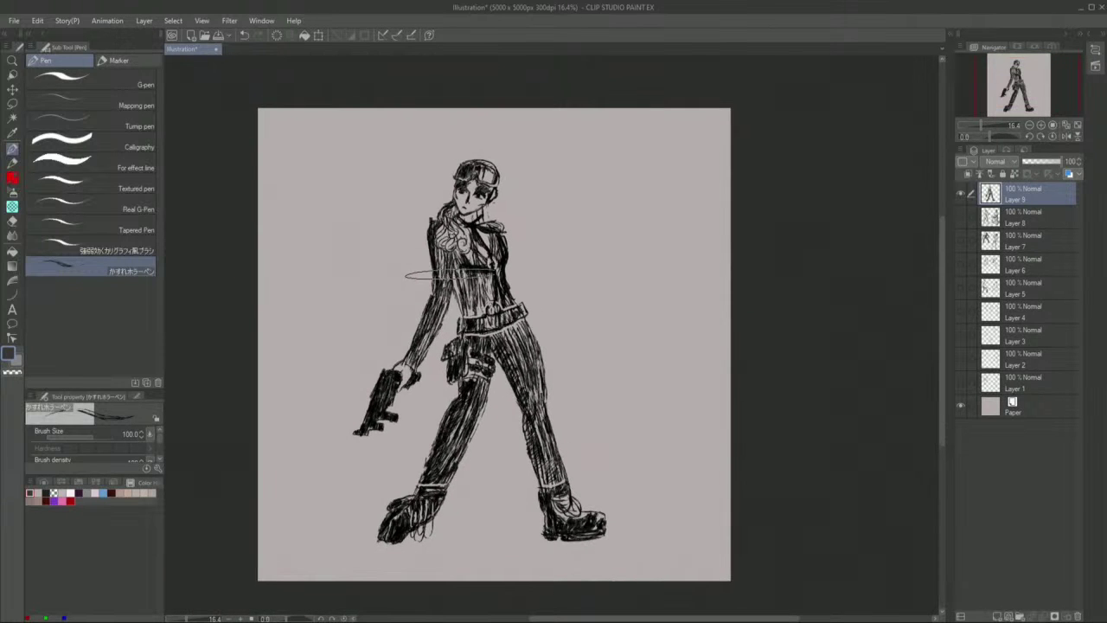
scroll(501, 274, down, 1)
scroll(478, 372, up, 2)
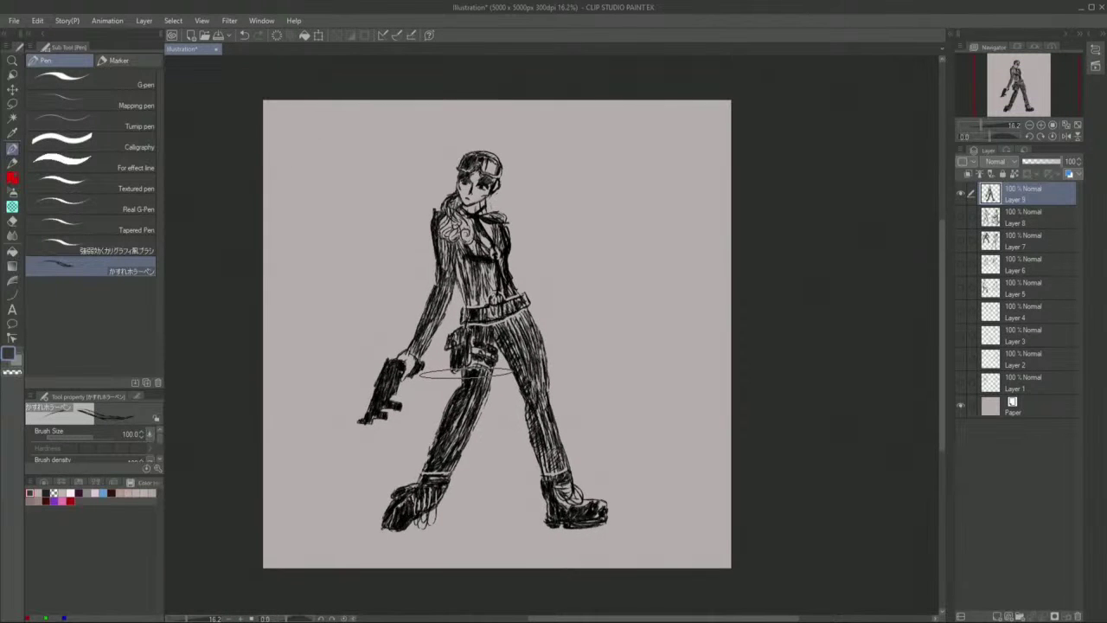
scroll(466, 373, up, 1)
scroll(464, 372, down, 1)
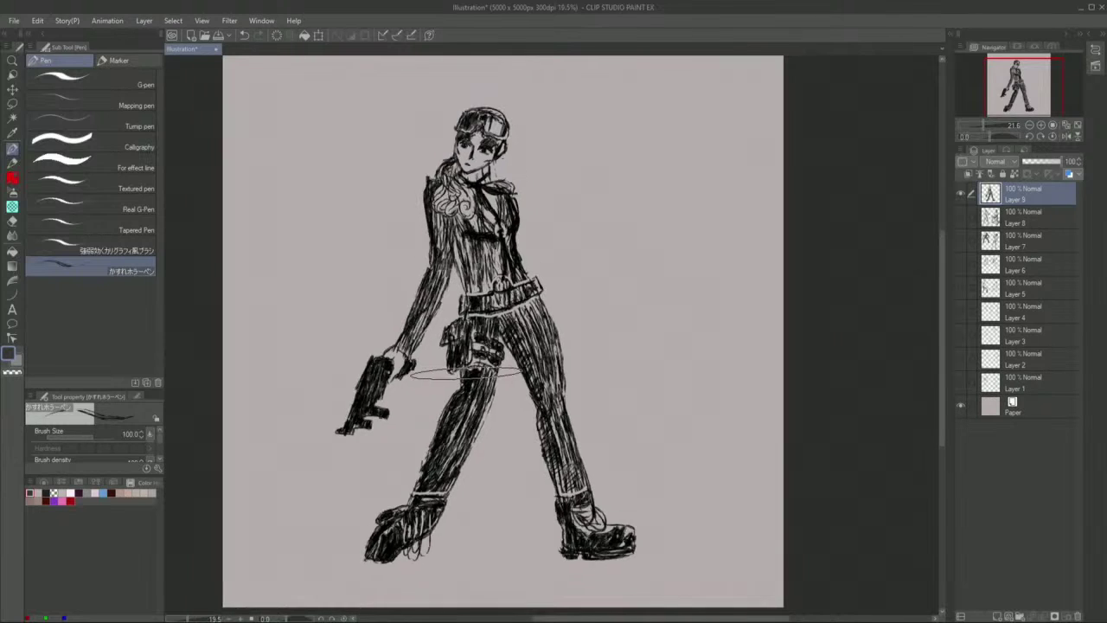
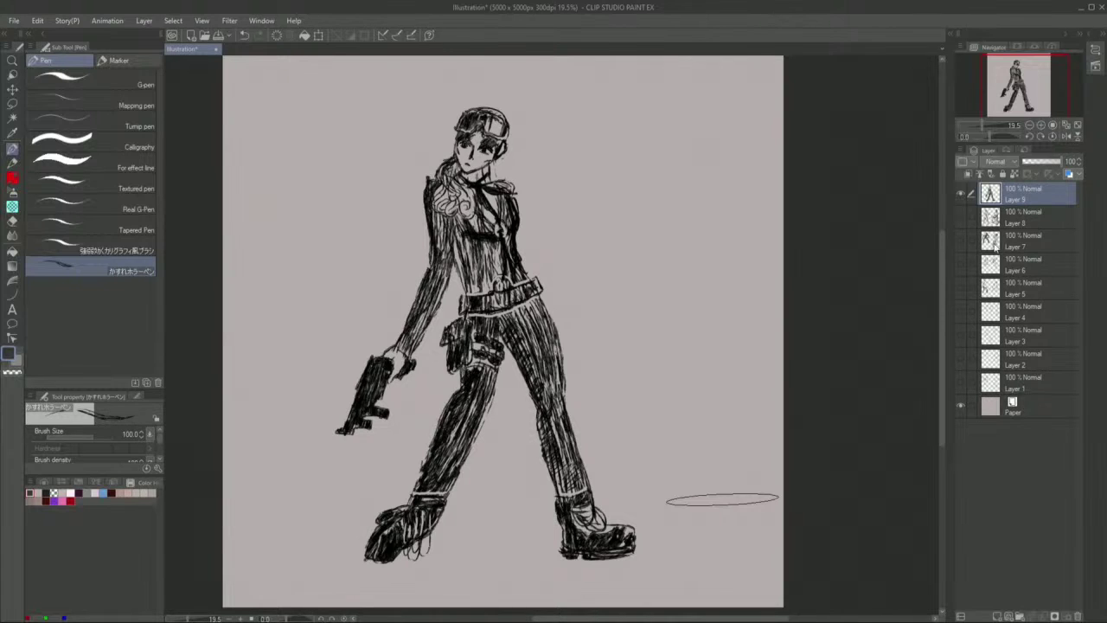
- Hide Layer 9, show Layer 1 with its two early figure sketches, and make Layer 1 the drawing layer
click(13, 162)
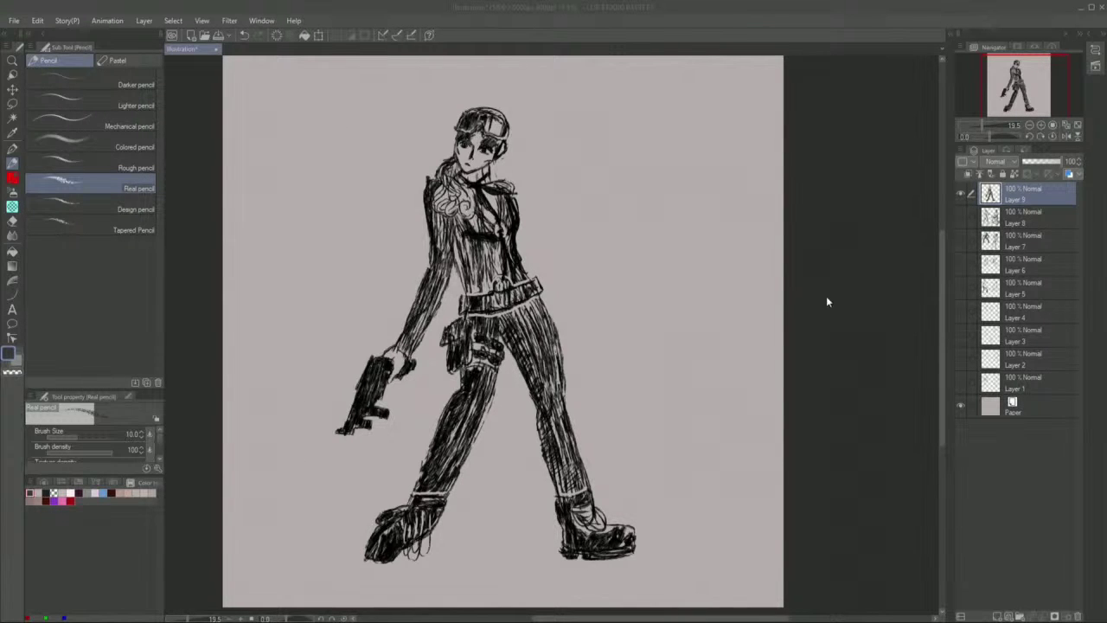
click(755, 6)
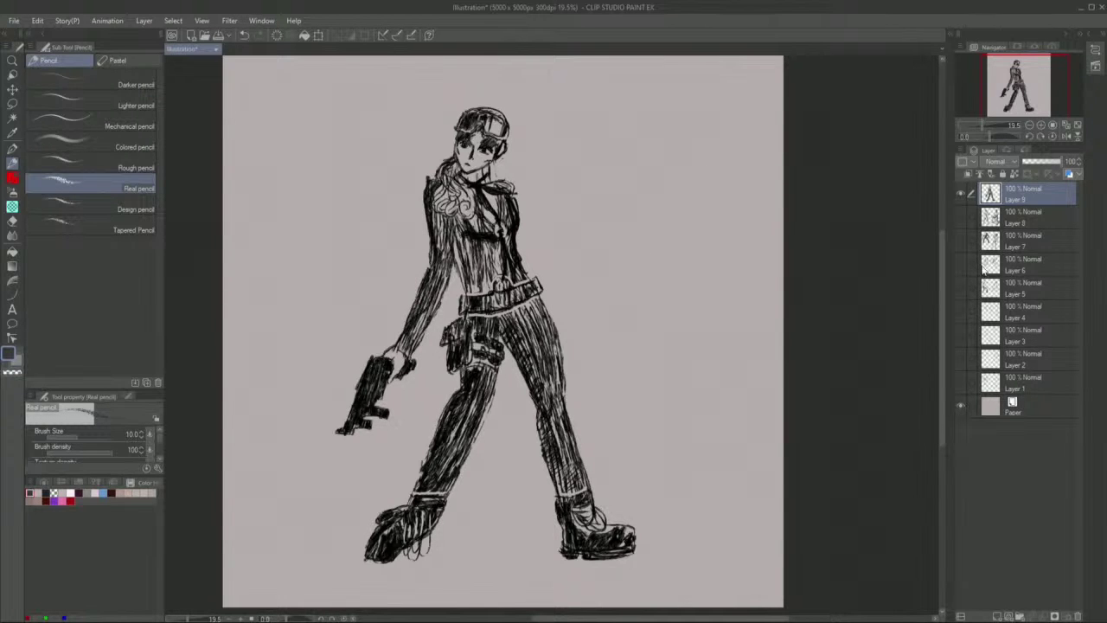
click(960, 192)
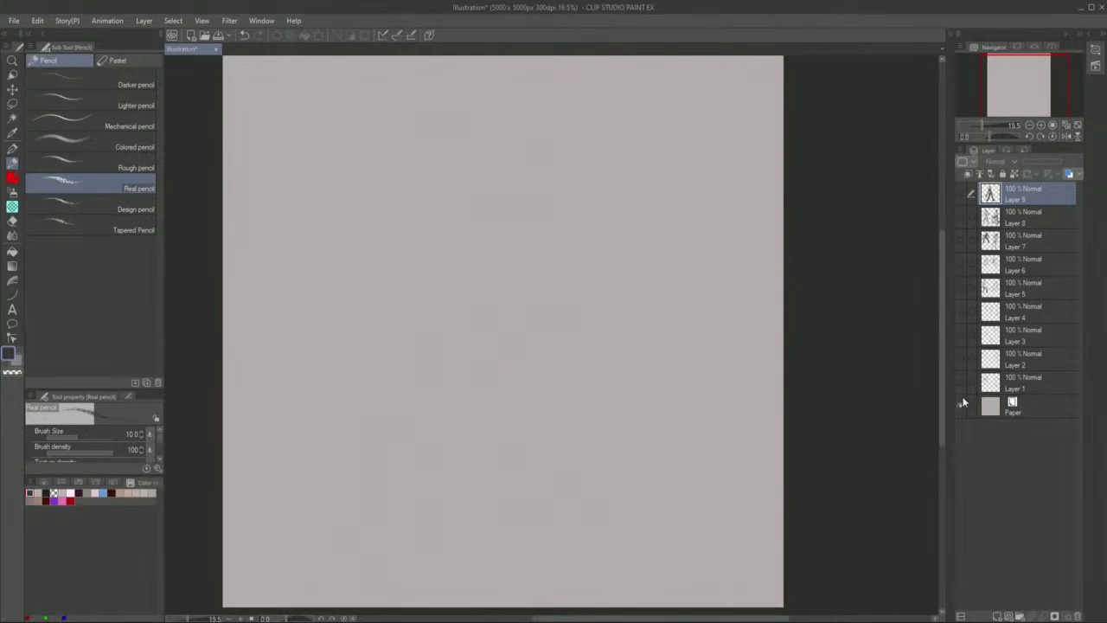
click(960, 382)
scroll(555, 360, down, 3)
scroll(507, 309, up, 4)
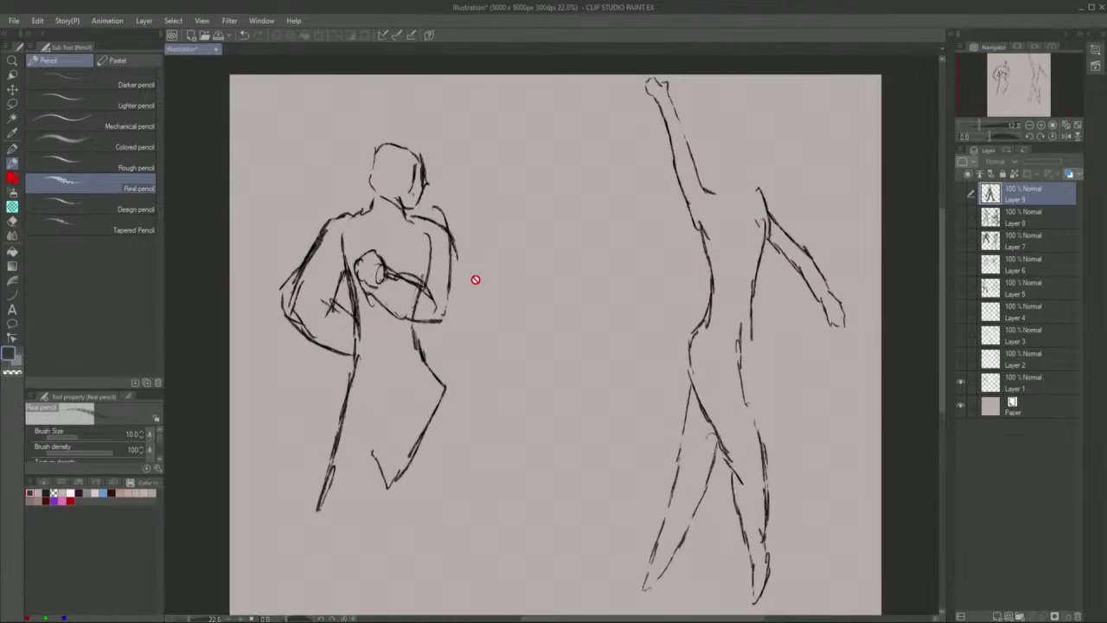
scroll(476, 277, down, 1)
scroll(477, 284, up, 1)
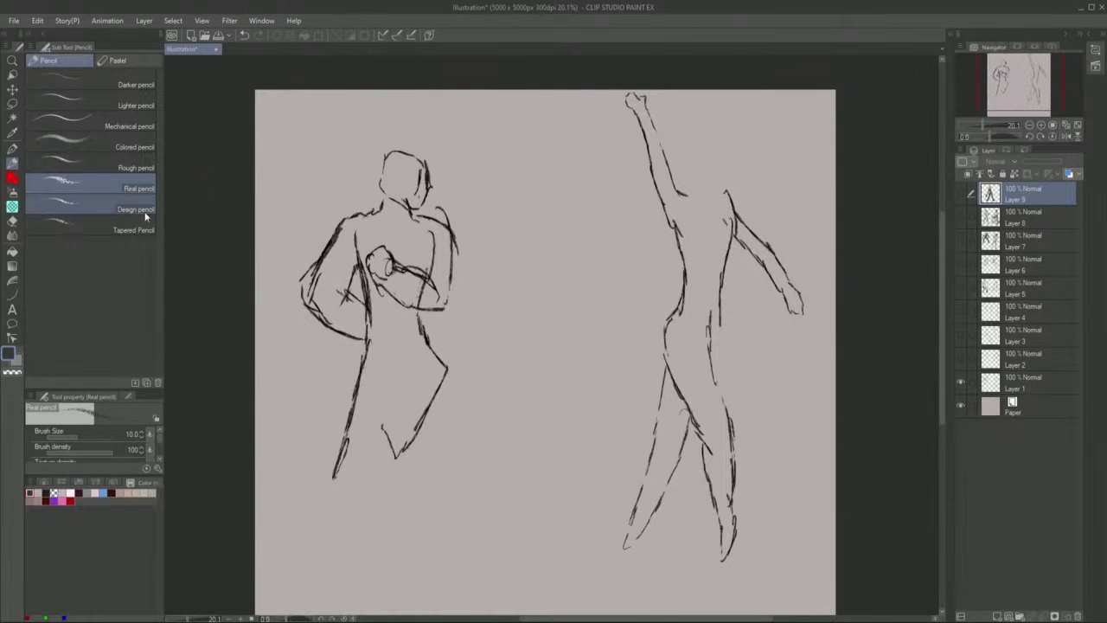
click(1019, 377)
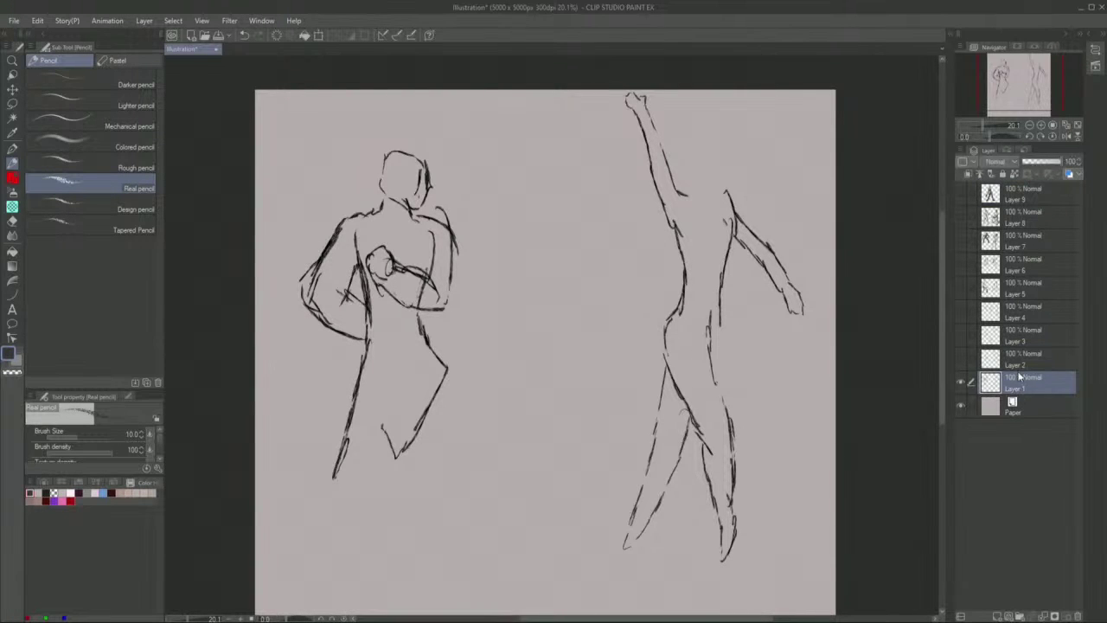
- Use the かすれホラーペン pen to add an oval head, a neck and a flared skirt to the figure with the raised arm
click(12, 132)
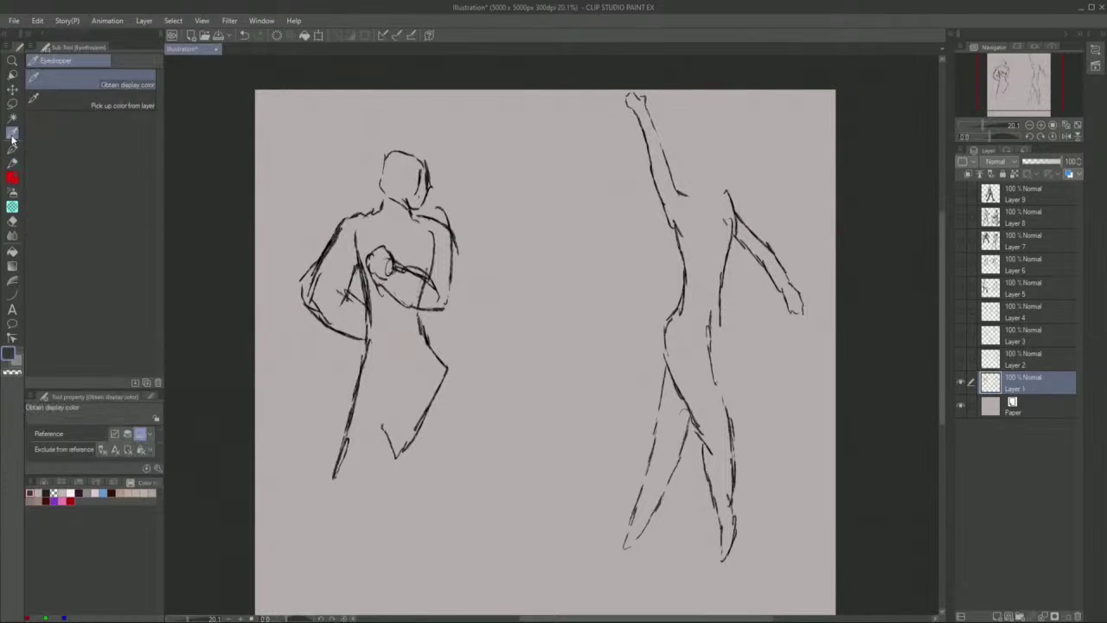
click(12, 147)
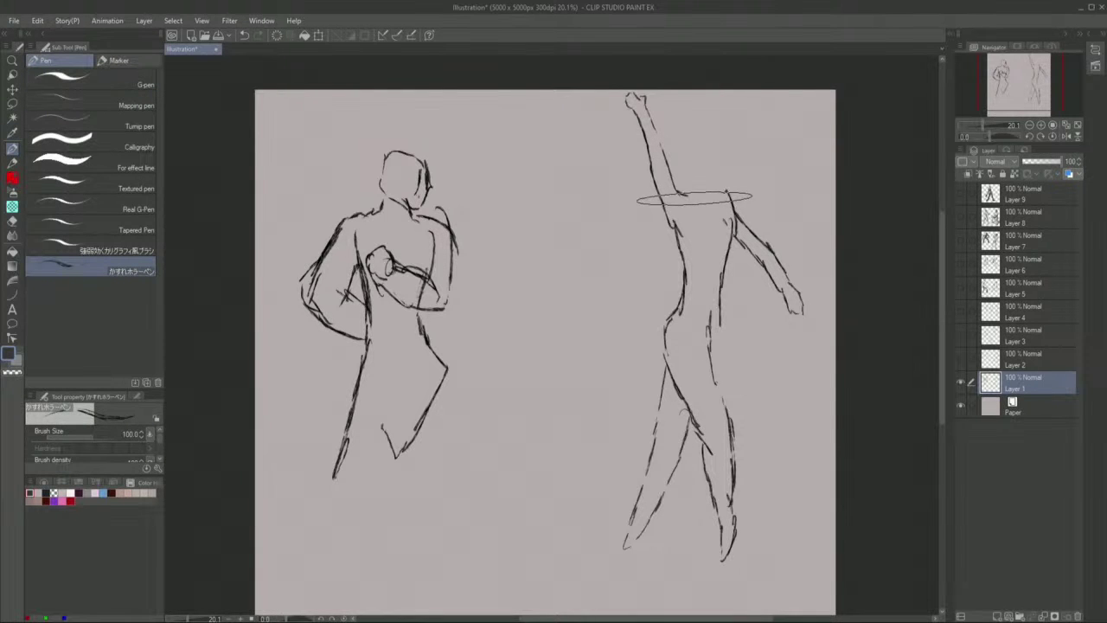
mouse_move(695, 186)
mouse_down()
mouse_move(727, 161)
mouse_move(715, 181)
mouse_move(727, 164)
mouse_move(715, 180)
mouse_move(702, 176)
mouse_move(718, 136)
mouse_up()
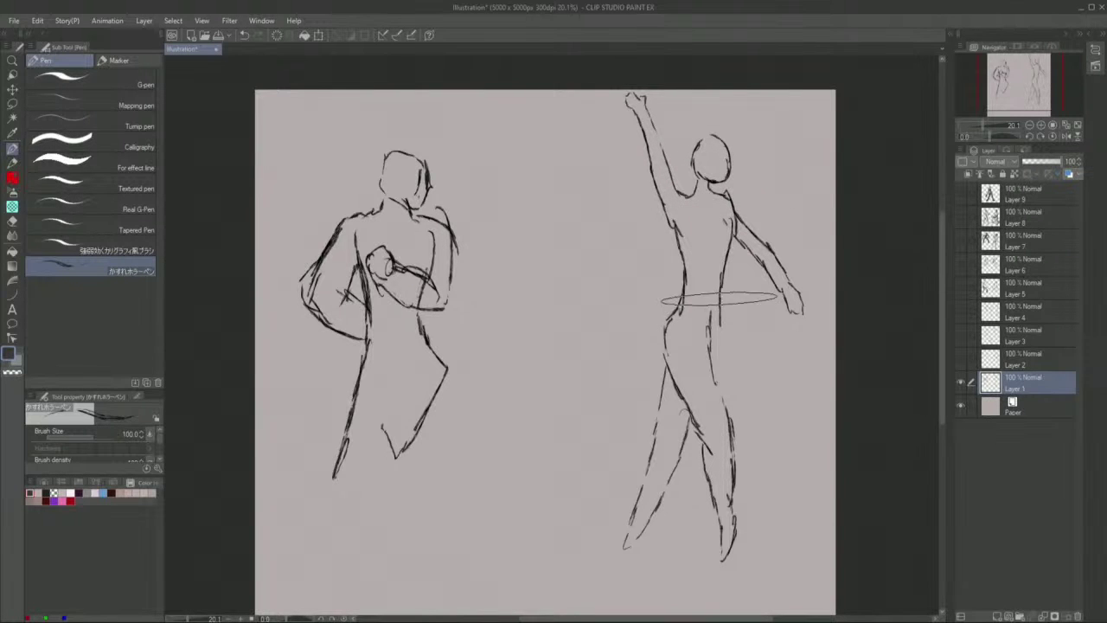
drag(719, 300, 713, 354)
mouse_move(720, 302)
mouse_down()
mouse_move(738, 389)
mouse_move(727, 394)
mouse_move(616, 321)
mouse_move(675, 298)
mouse_up()
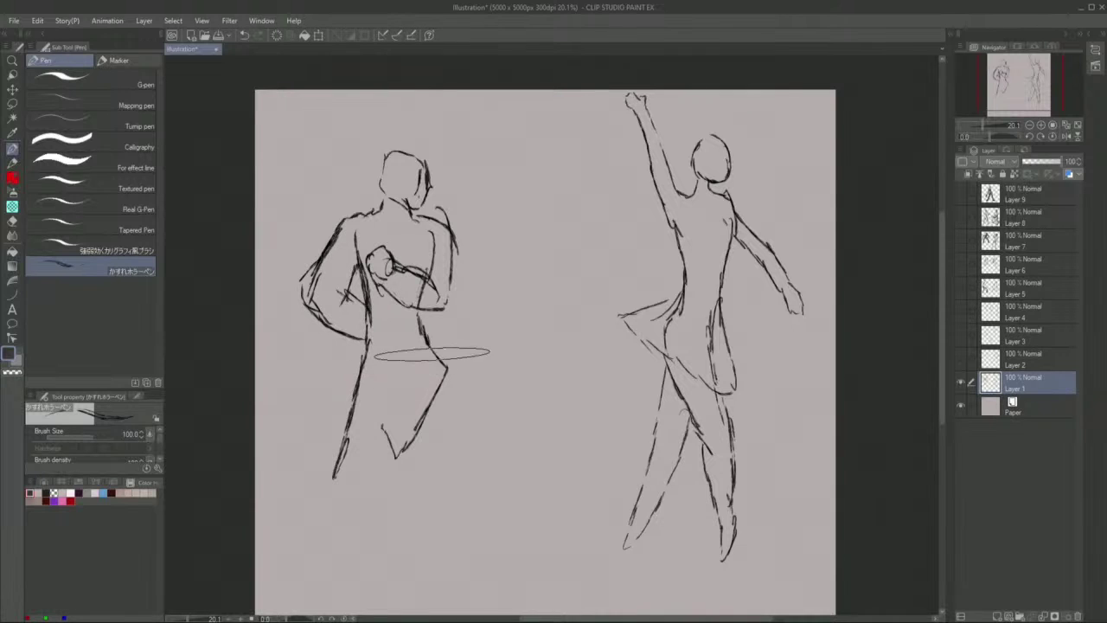
- Sketch inner leg lines on the figure with the folded arm, and remove its bent leg with the Hard eraser at size 104.3
drag(389, 351, 361, 495)
drag(390, 350, 414, 375)
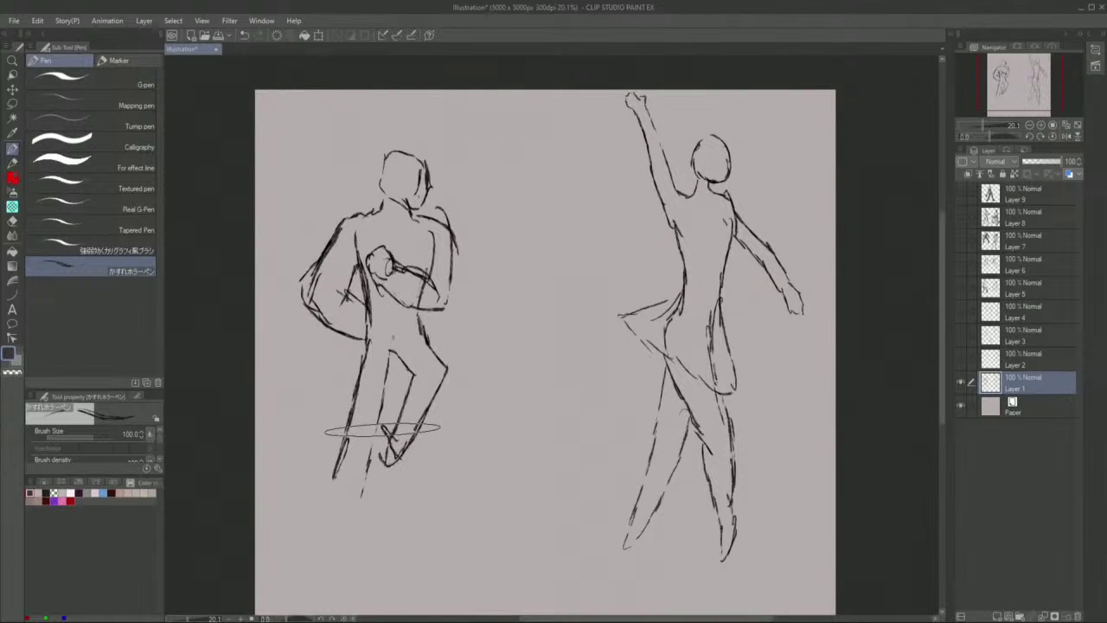
click(13, 221)
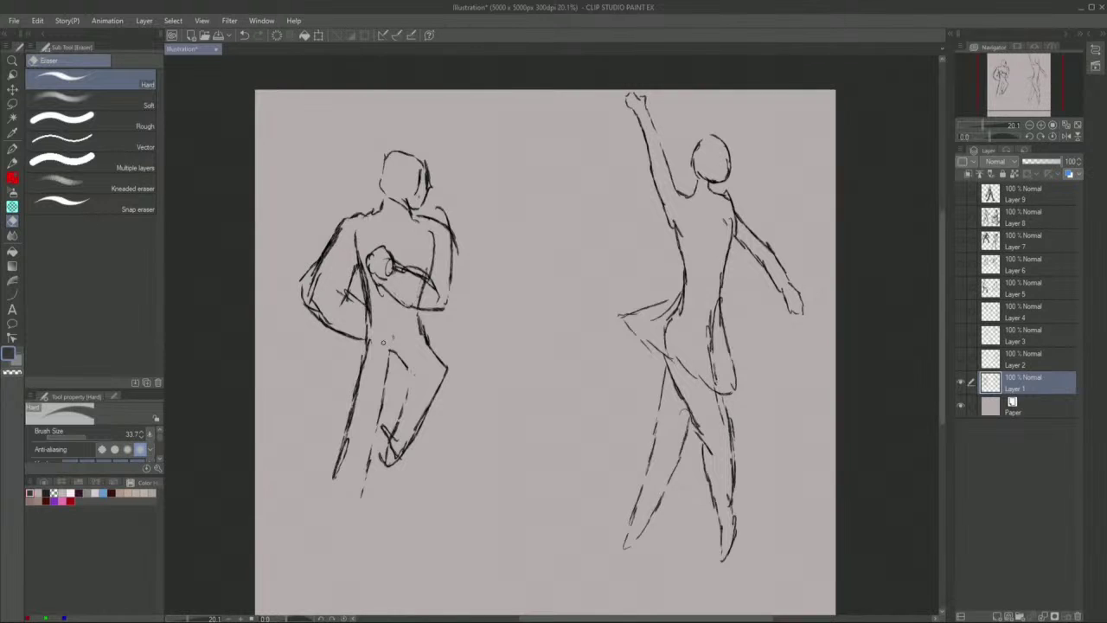
drag(92, 434, 102, 434)
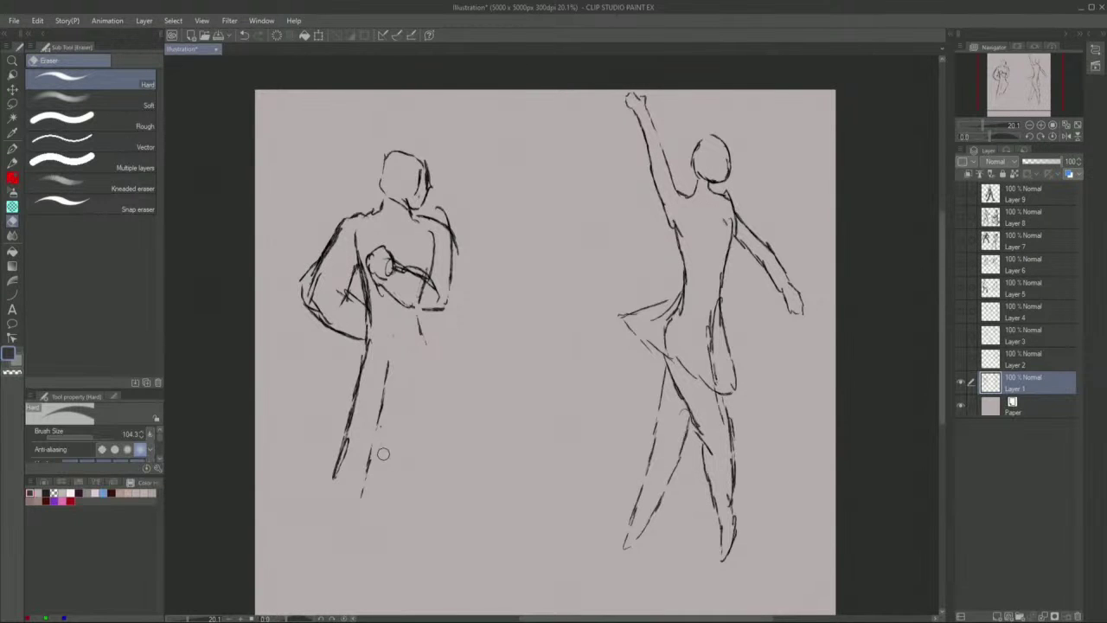
- Redraw the folded-arm figure's hip and bent leg with the pen, and reinforce its head, arm and standing-leg outlines
click(12, 161)
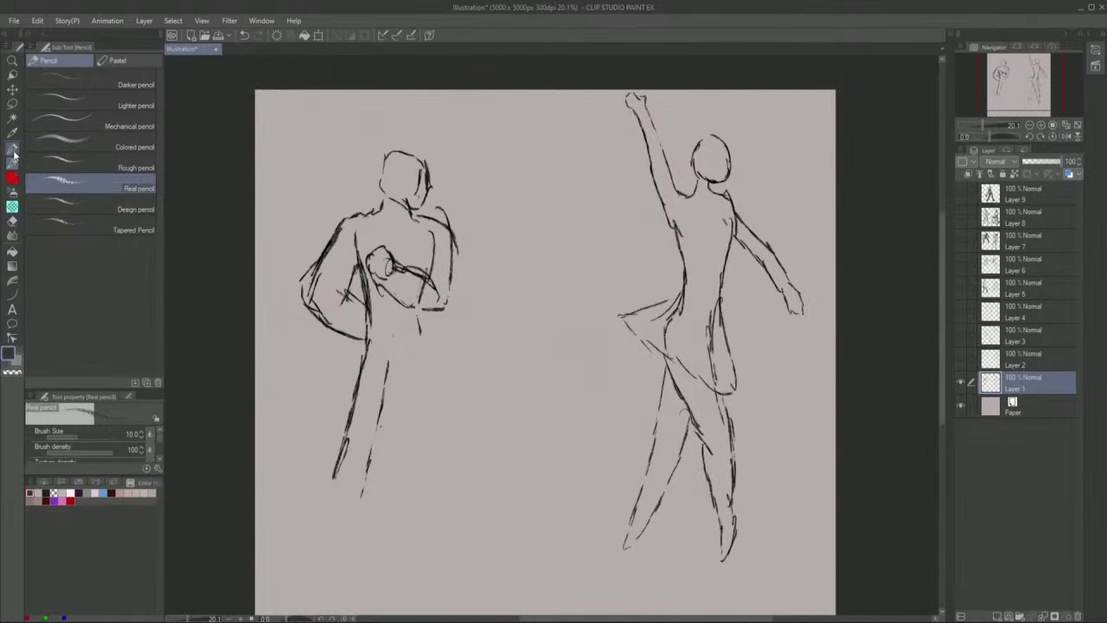
click(12, 148)
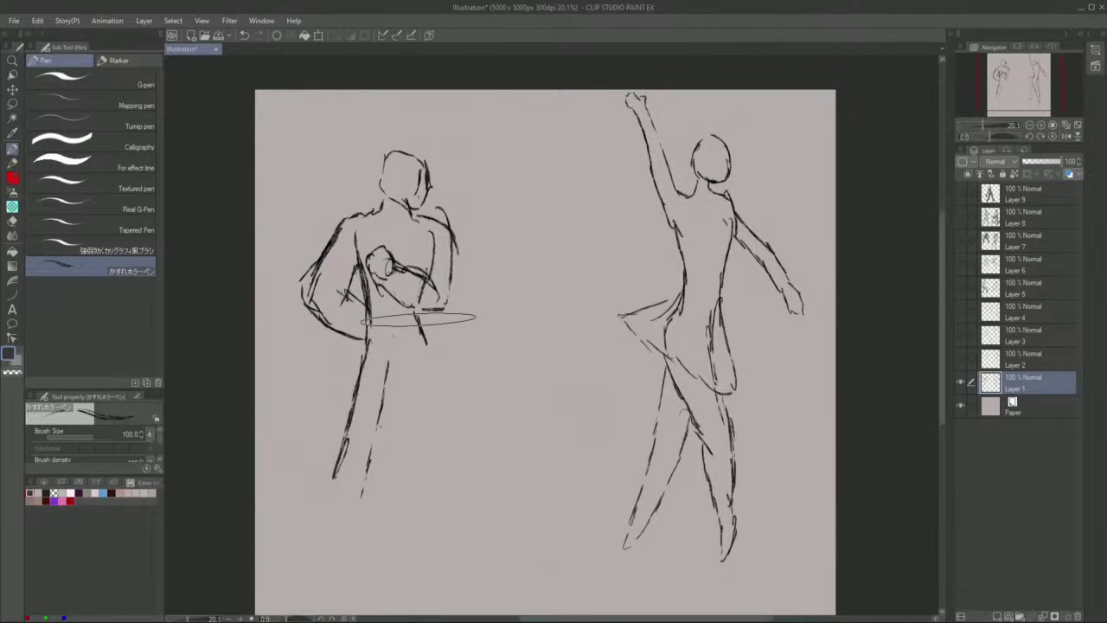
mouse_move(418, 320)
mouse_down()
mouse_move(435, 375)
mouse_move(437, 444)
mouse_move(378, 428)
mouse_move(412, 400)
mouse_move(410, 360)
mouse_move(373, 436)
mouse_move(362, 513)
mouse_move(335, 481)
mouse_move(362, 367)
mouse_up()
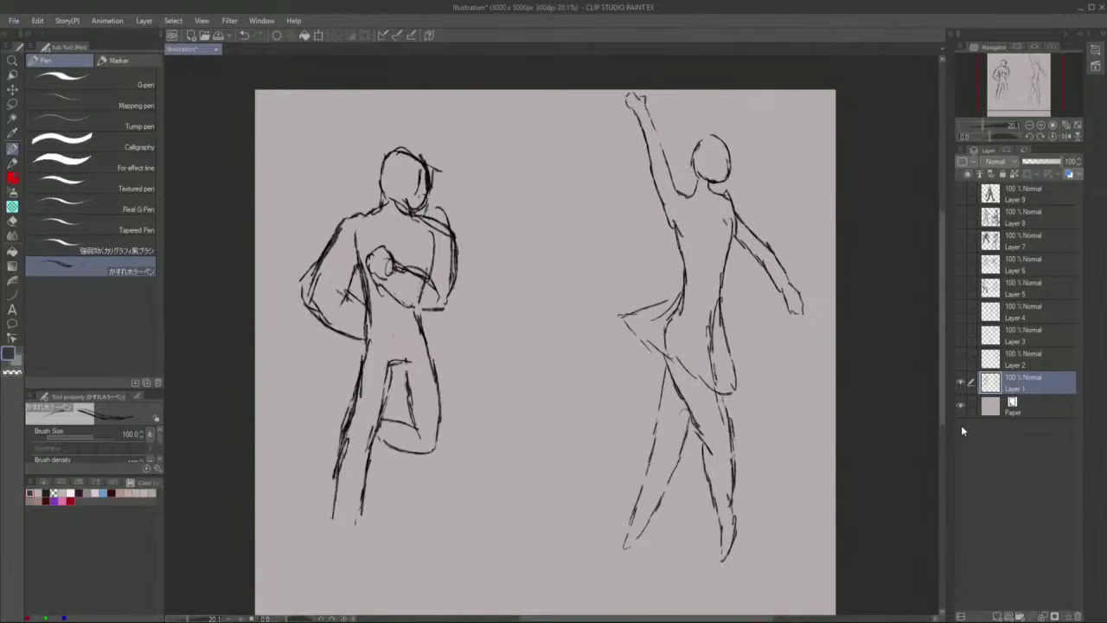
- Display and draw on Layer 2 instead of Layer 1, extending the headless figure's hip line and erasing the stray line by its bent arm
click(960, 382)
click(960, 358)
click(1048, 369)
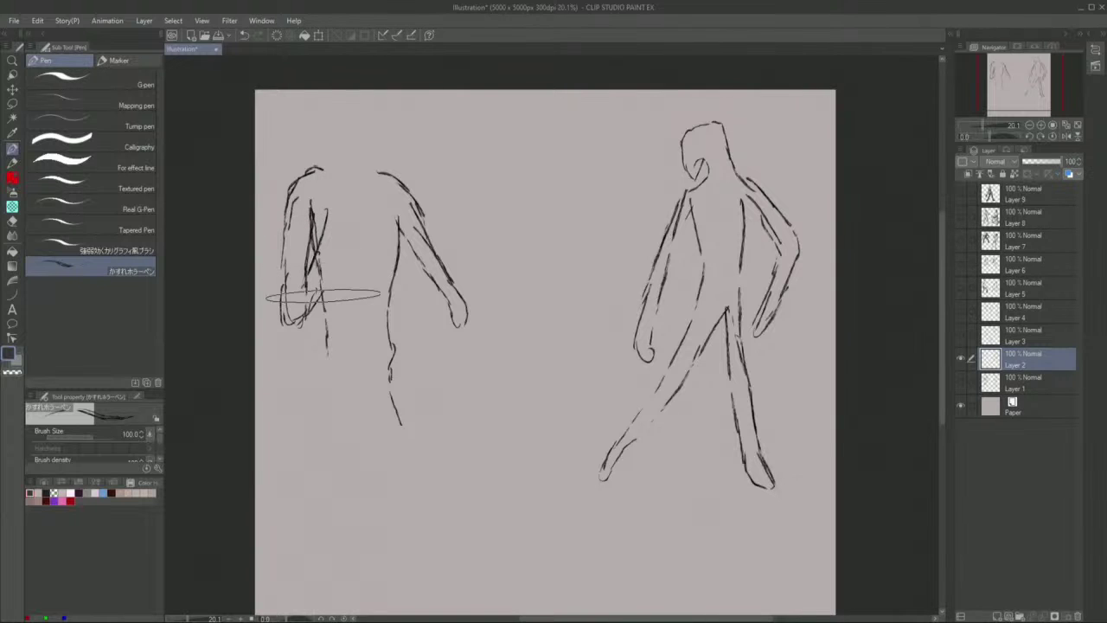
drag(326, 298, 312, 381)
click(12, 222)
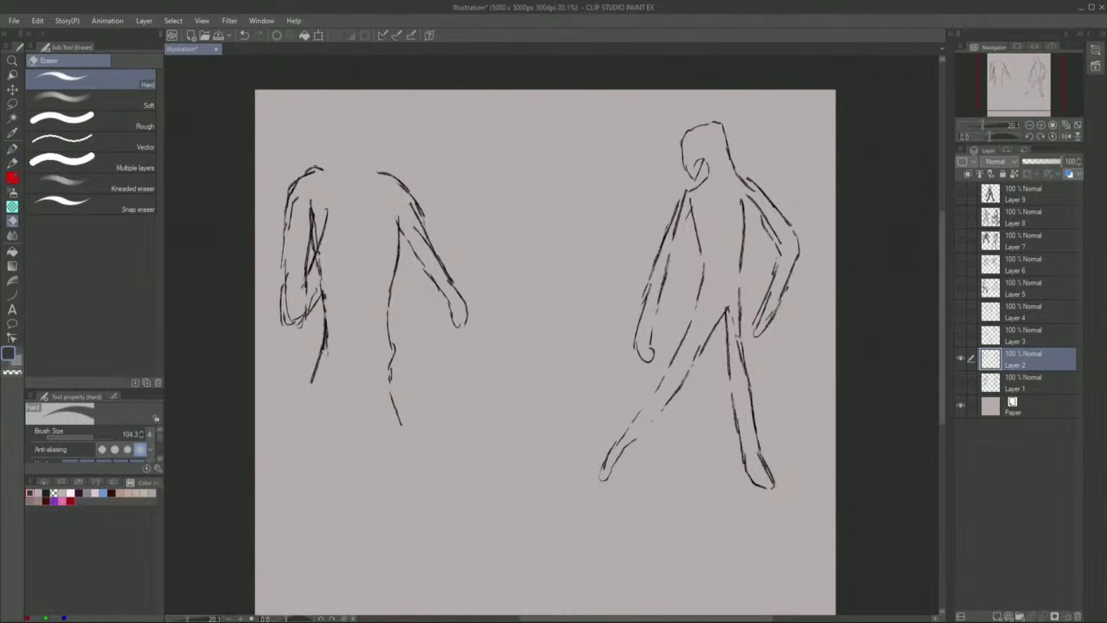
- Draw the headless figure's neck, torso centre line and chest line with the pen, and add its waist and hip contours
click(12, 149)
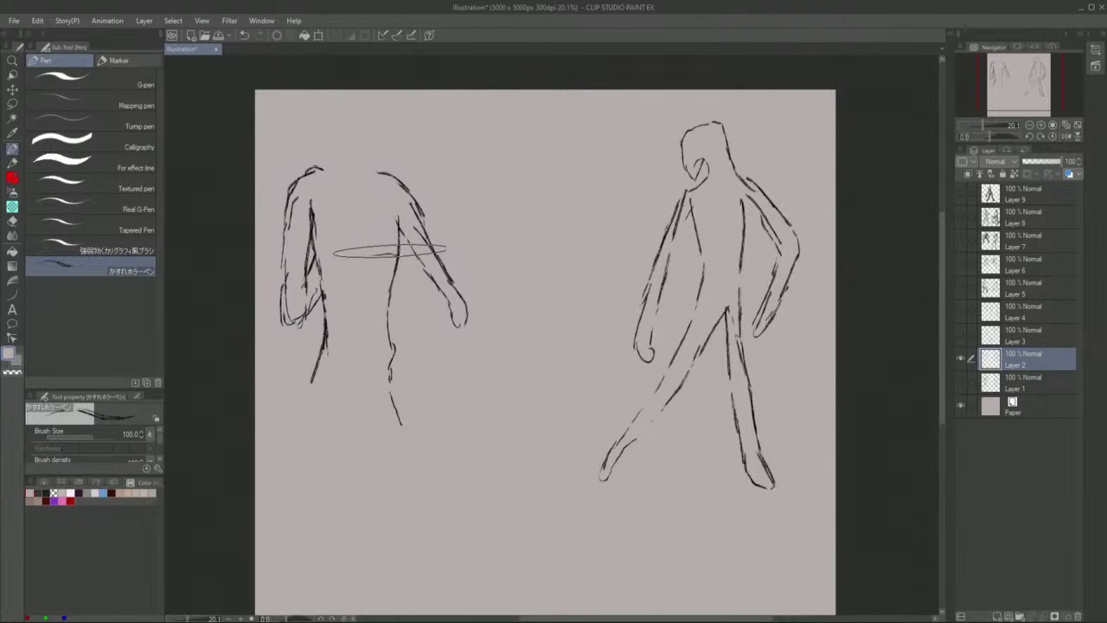
drag(356, 165, 367, 320)
mouse_move(324, 172)
mouse_down()
mouse_move(345, 156)
mouse_move(378, 172)
mouse_move(363, 153)
mouse_move(396, 189)
mouse_move(315, 188)
mouse_up()
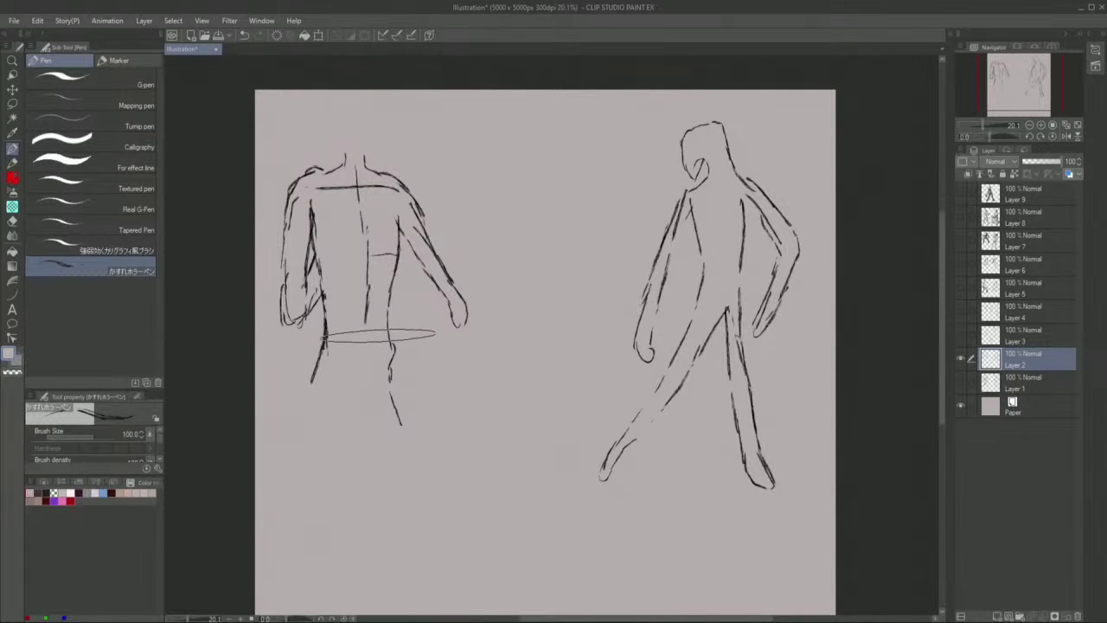
drag(350, 338, 331, 343)
mouse_move(386, 311)
mouse_down()
mouse_move(406, 333)
mouse_move(402, 394)
mouse_up()
drag(325, 320, 305, 389)
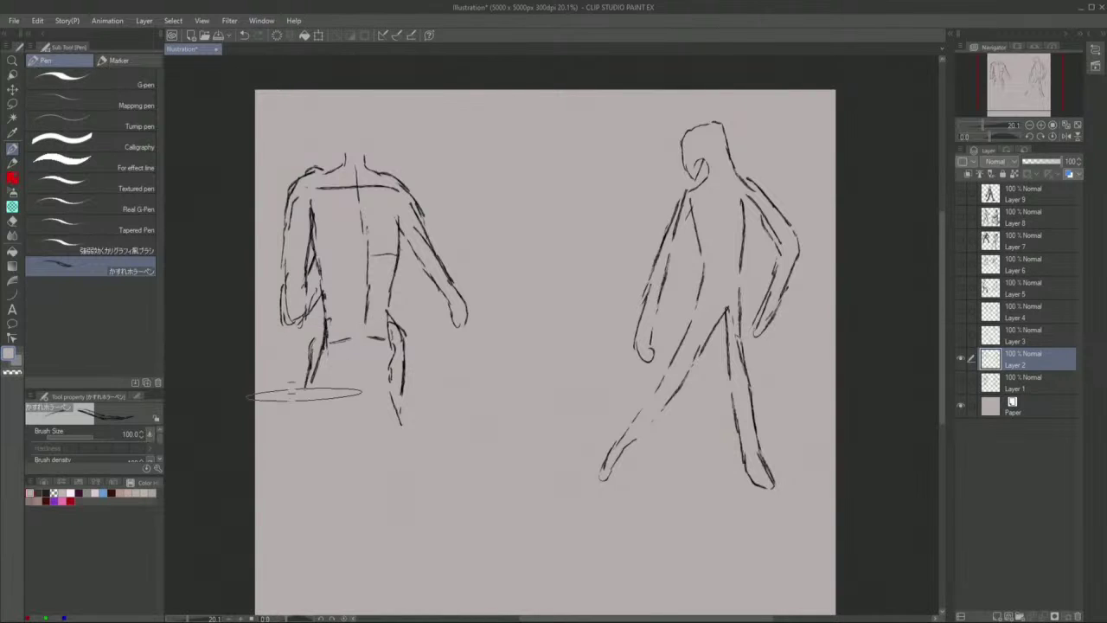
- Sketch the outer and inner contours of both legs below the headless figure's hips, with a short line at the crotch
drag(388, 329, 416, 481)
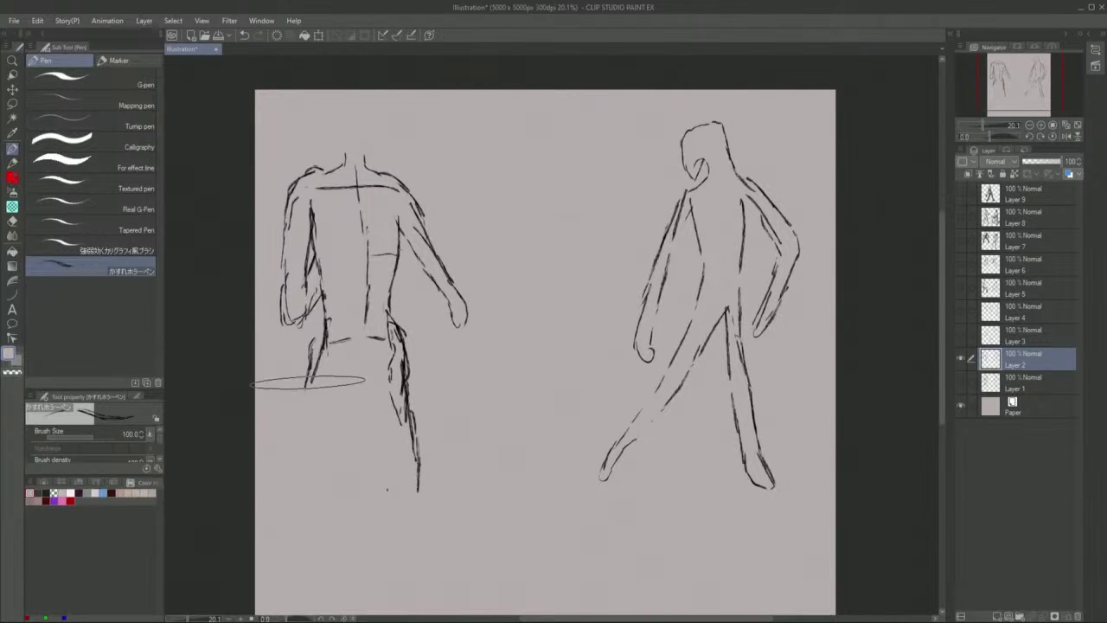
drag(307, 382, 291, 485)
mouse_move(378, 506)
mouse_down()
mouse_move(364, 377)
mouse_move(328, 496)
mouse_up()
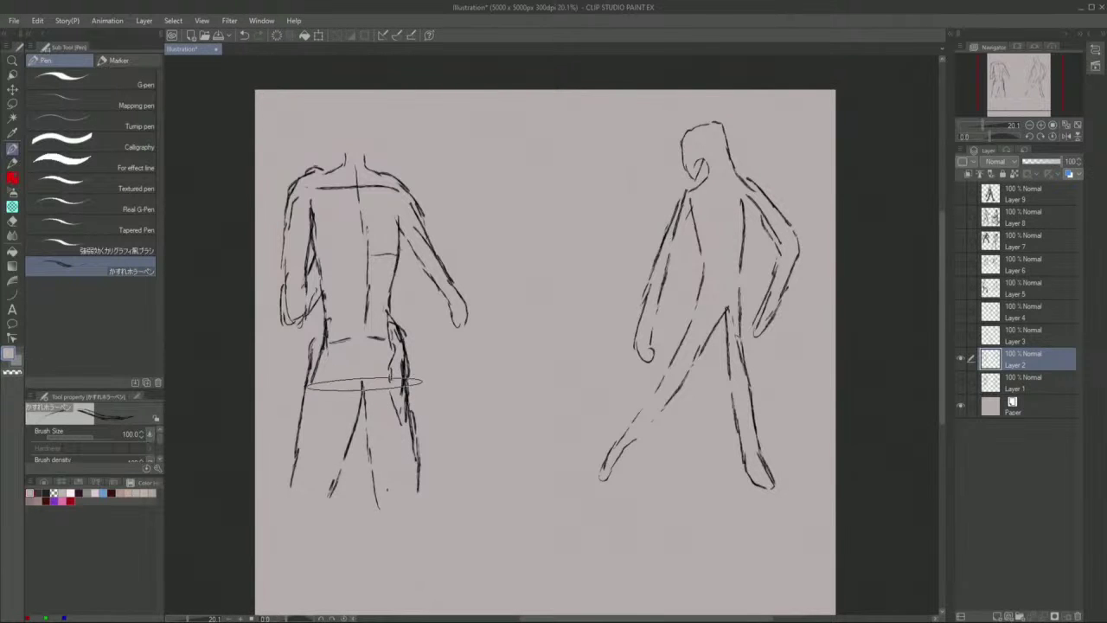
mouse_move(355, 382)
mouse_down()
mouse_move(372, 381)
mouse_move(409, 195)
mouse_move(382, 103)
mouse_move(381, 153)
mouse_move(543, 200)
mouse_move(692, 350)
mouse_move(757, 199)
mouse_up()
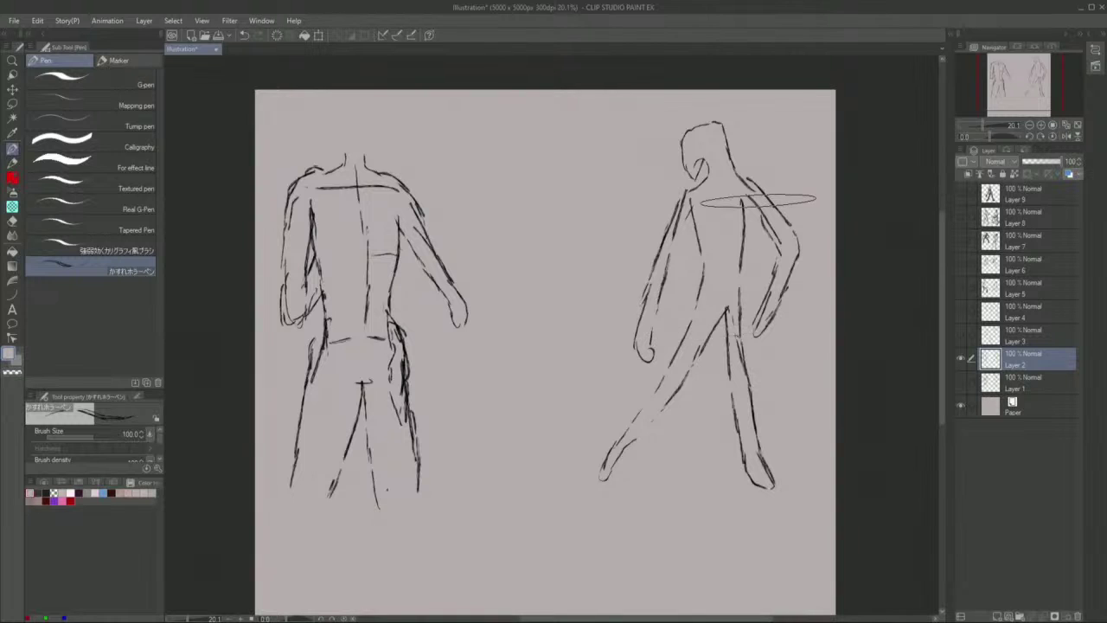
- Hide Layer 2, show Layer 3 with its three figure sketches, and make Layer 3 the drawing layer
click(960, 359)
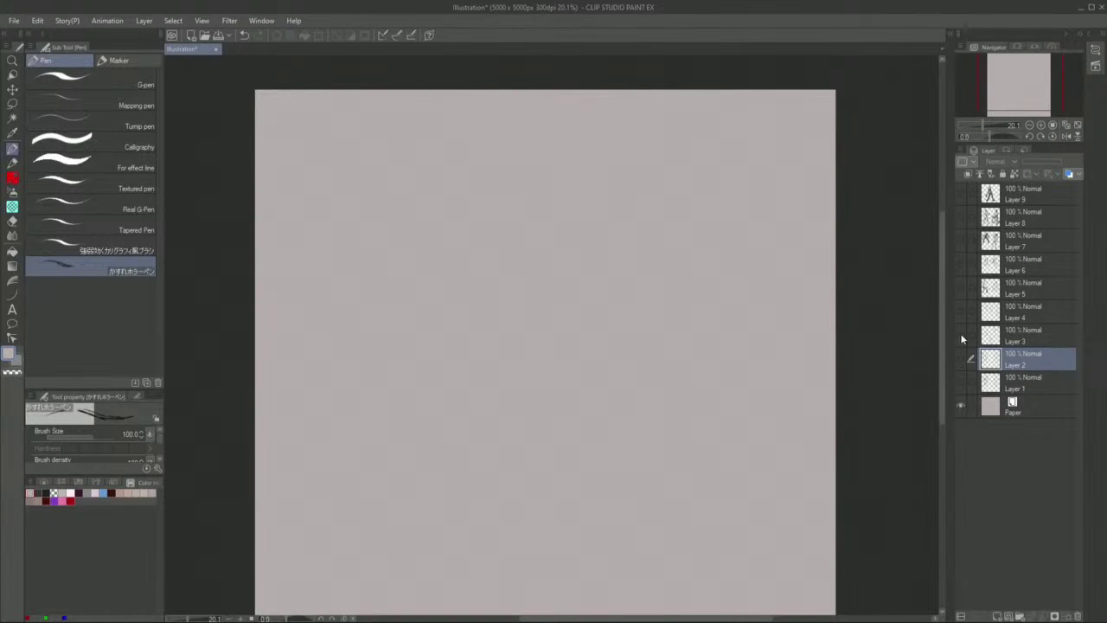
click(960, 335)
click(1025, 330)
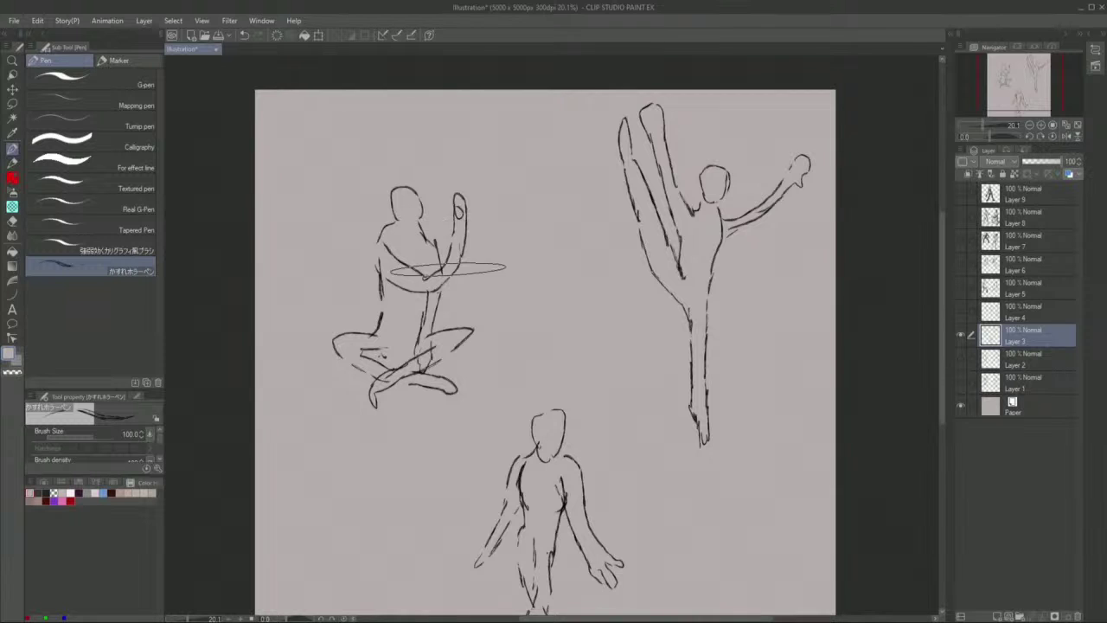
scroll(531, 262, down, 1)
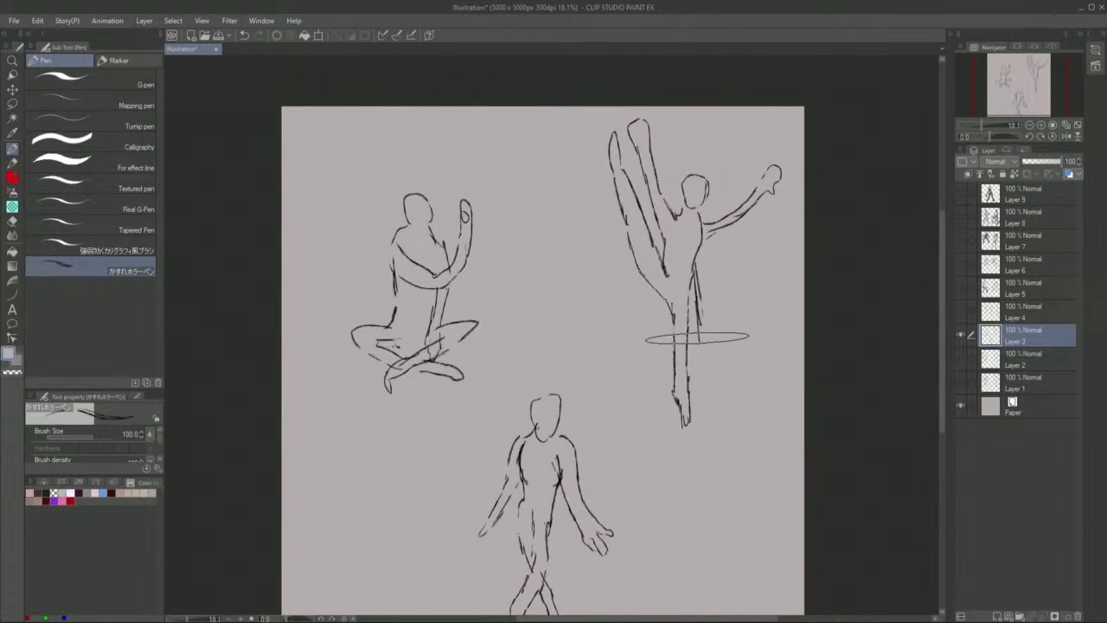
- Draw a hatched, ragged skirt around the hips of the high-kicking dancer and darken the outline of the raised leg
mouse_move(695, 285)
mouse_down()
mouse_move(704, 340)
mouse_move(662, 288)
mouse_move(659, 261)
mouse_move(683, 302)
mouse_move(705, 307)
mouse_move(695, 296)
mouse_move(683, 334)
mouse_move(676, 327)
mouse_move(660, 257)
mouse_up()
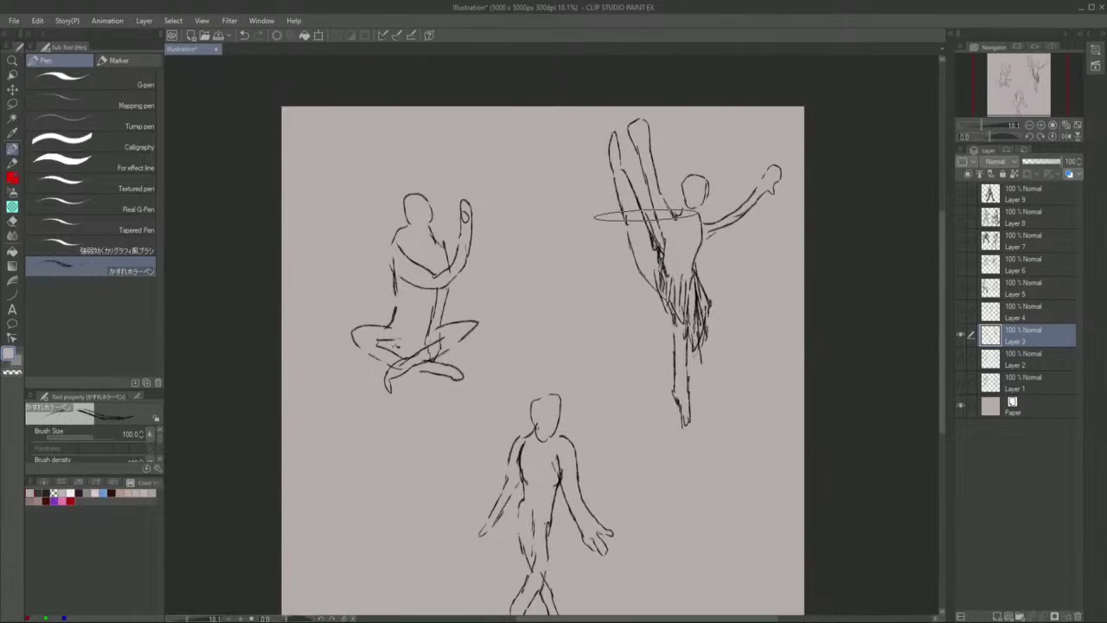
scroll(667, 185, down, 3)
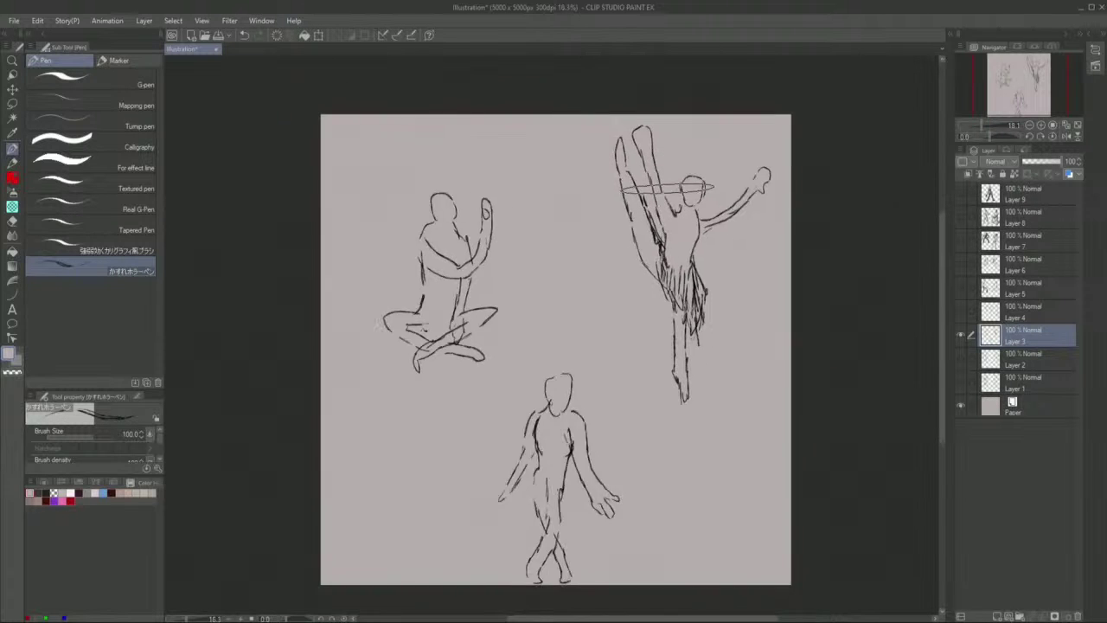
scroll(642, 218, up, 4)
scroll(426, 190, down, 3)
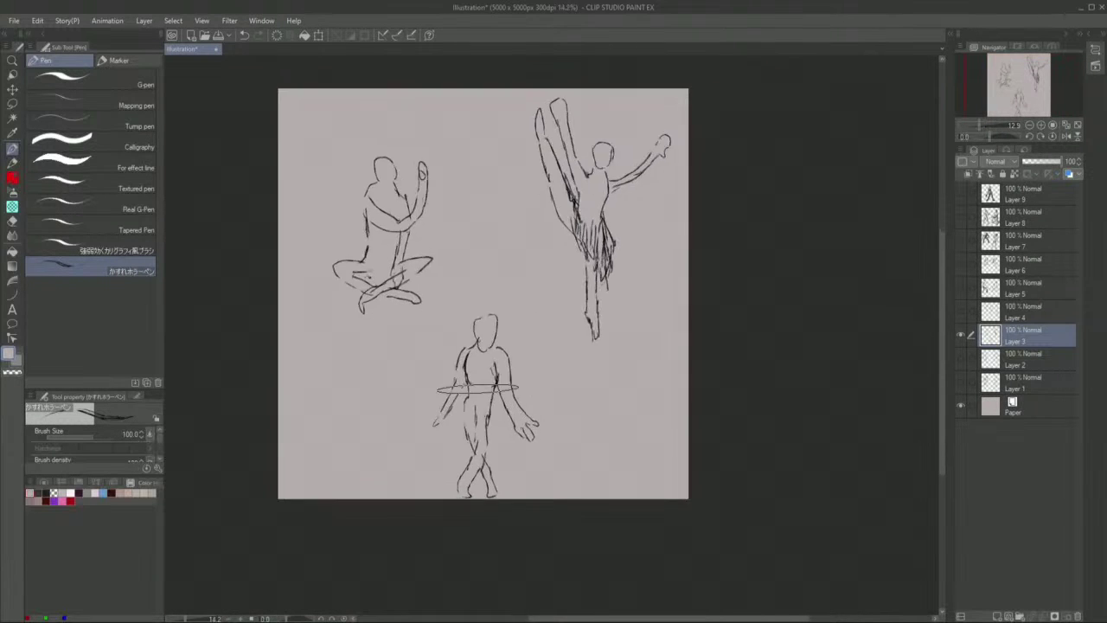
- Reinforce the inner leg lines of the cross-legged standing figure and draw a curved line under its chest
scroll(459, 453, up, 4)
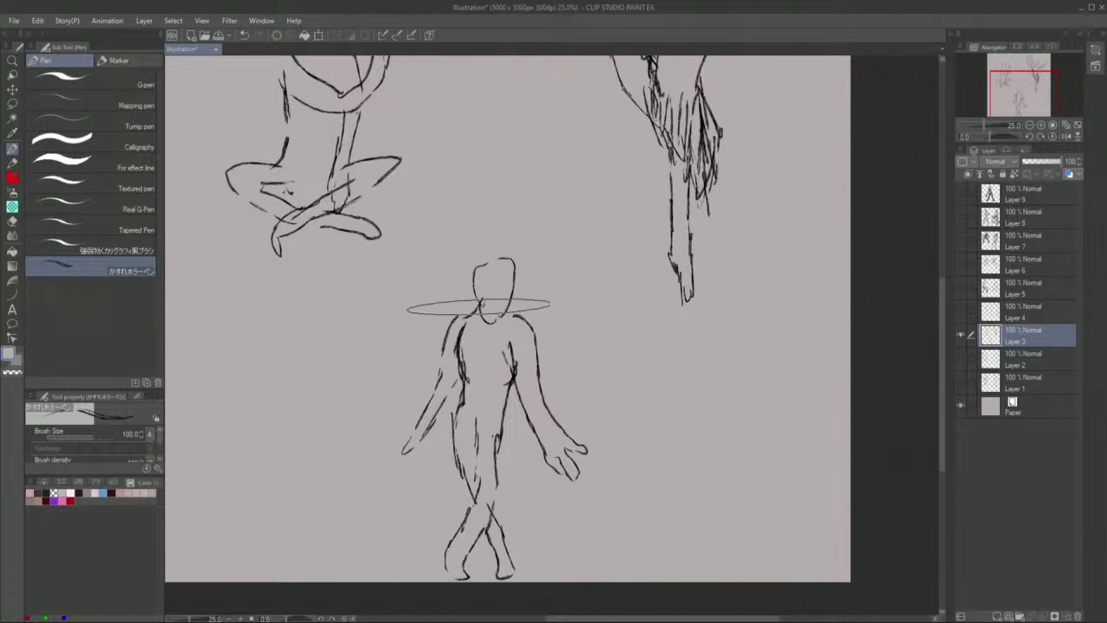
scroll(493, 259, down, 3)
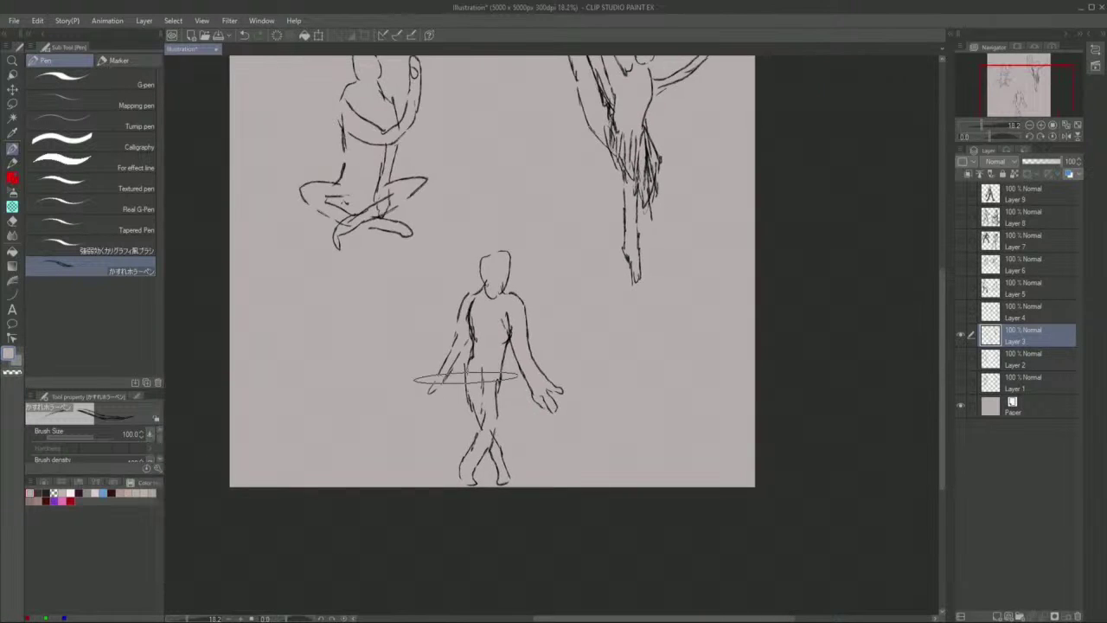
scroll(464, 434, up, 4)
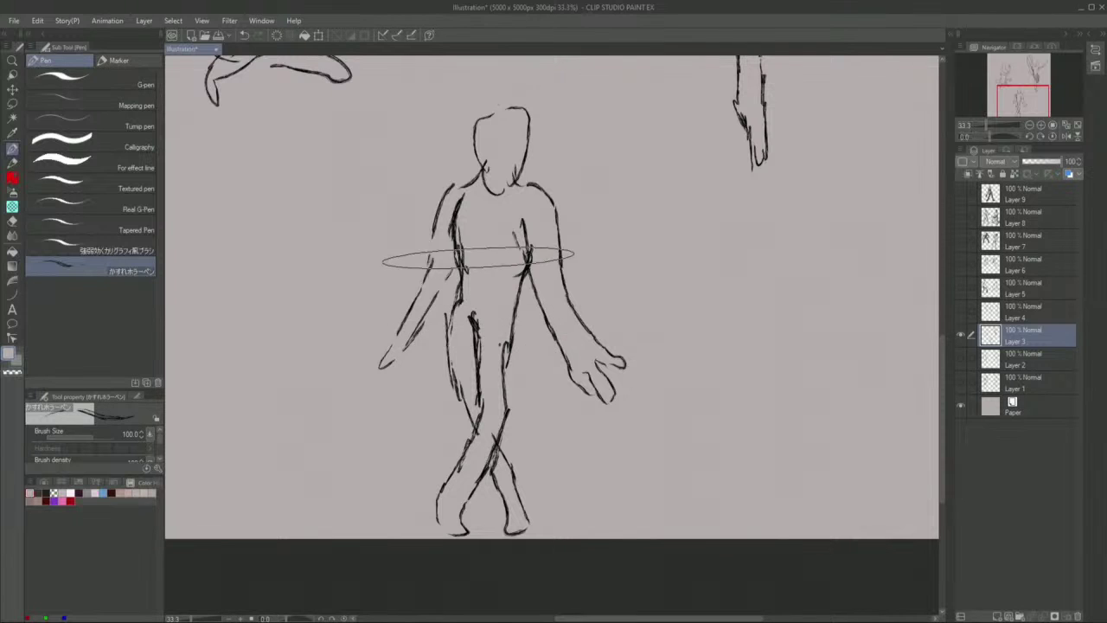
scroll(477, 170, down, 2)
scroll(476, 170, down, 1)
scroll(457, 160, up, 4)
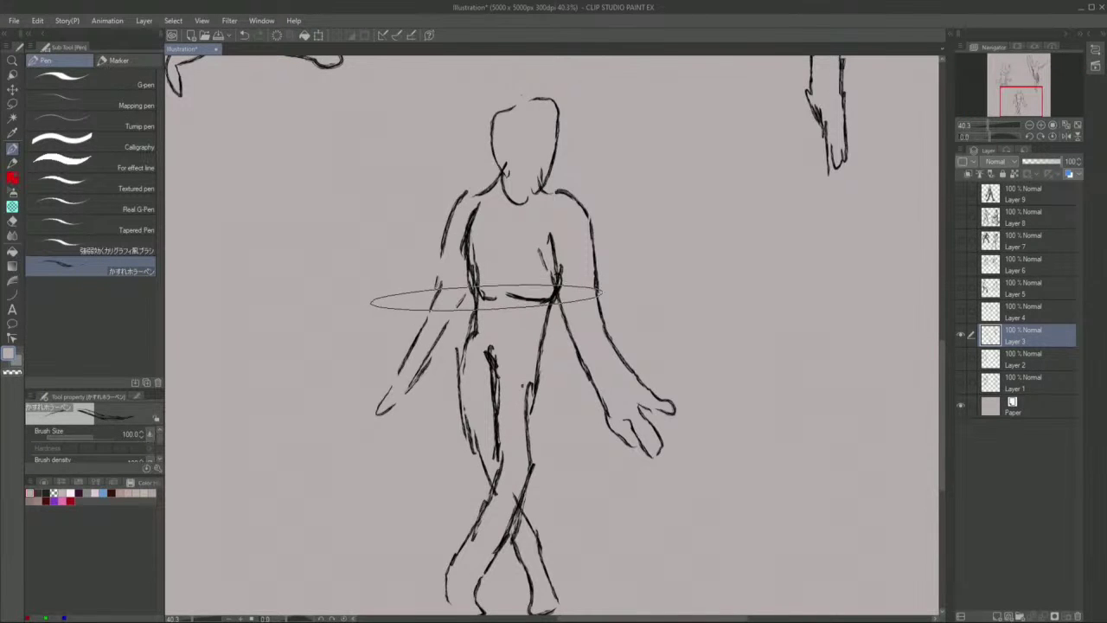
scroll(469, 296, down, 3)
scroll(508, 224, up, 5)
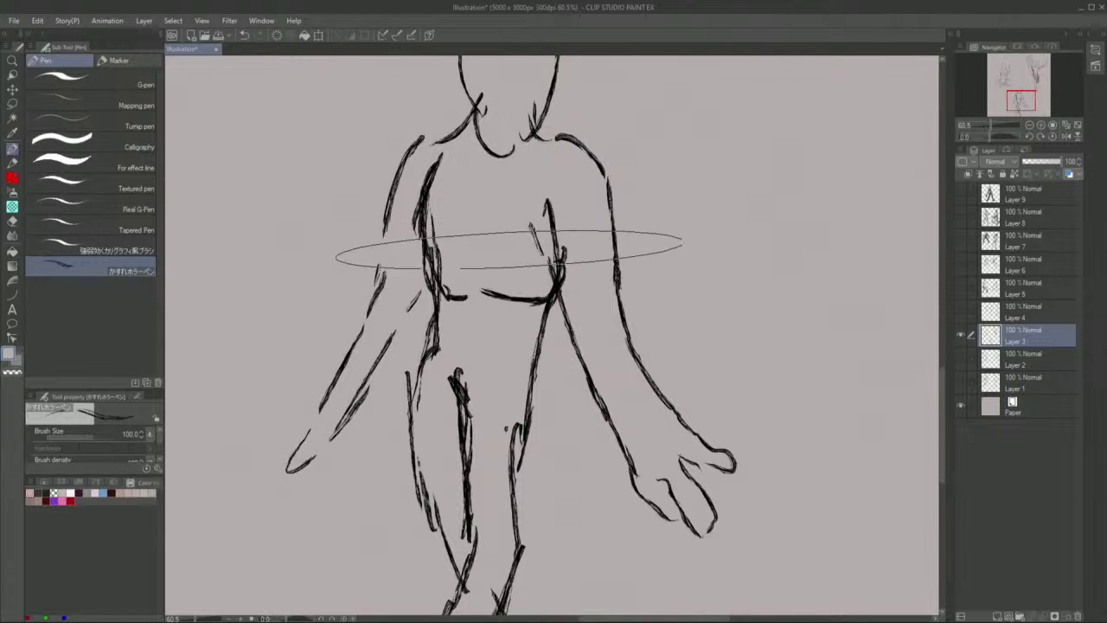
scroll(536, 89, down, 1)
- Hide Layer 3, show Layer 4 with its three figure sketches, and make Layer 4 the drawing layer
scroll(593, 251, down, 4)
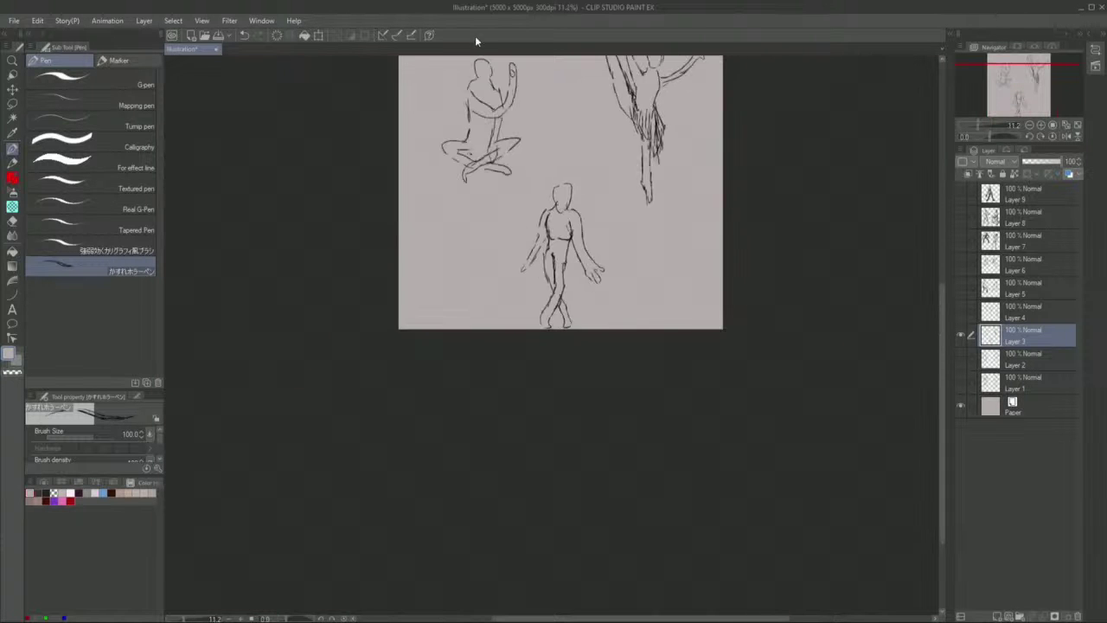
scroll(519, 260, up, 2)
scroll(614, 320, down, 3)
scroll(886, 366, up, 2)
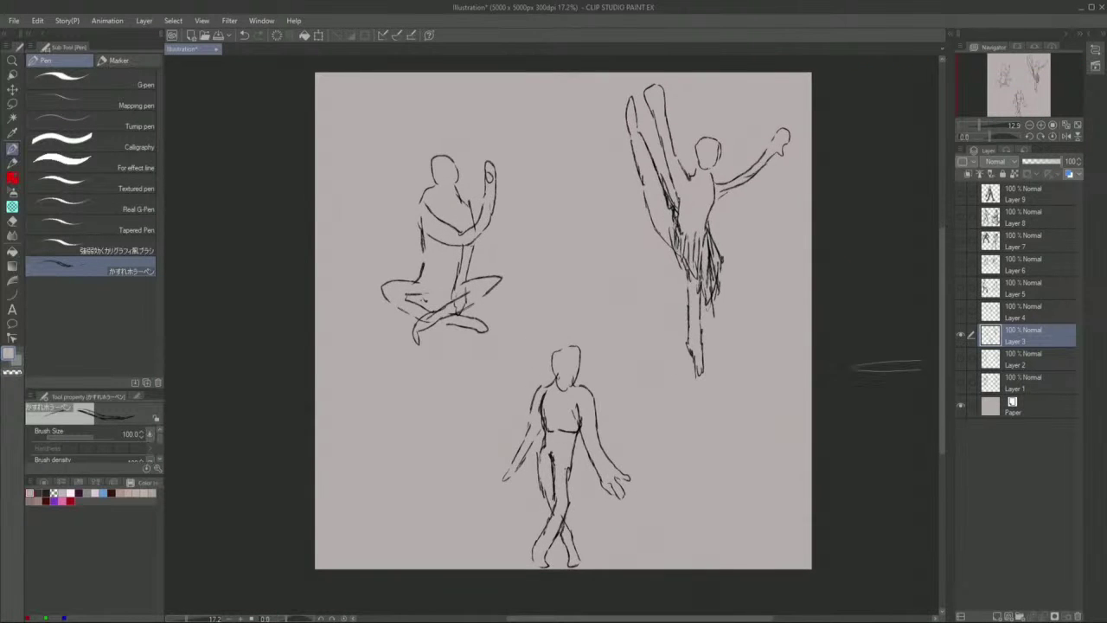
click(960, 335)
alt+click(961, 312)
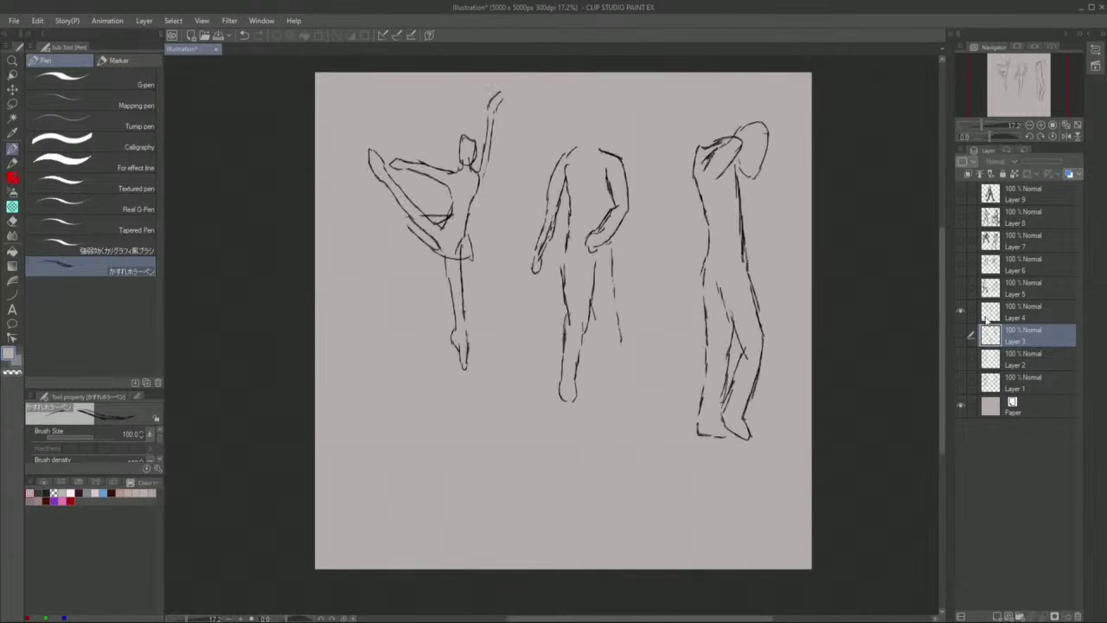
click(1014, 314)
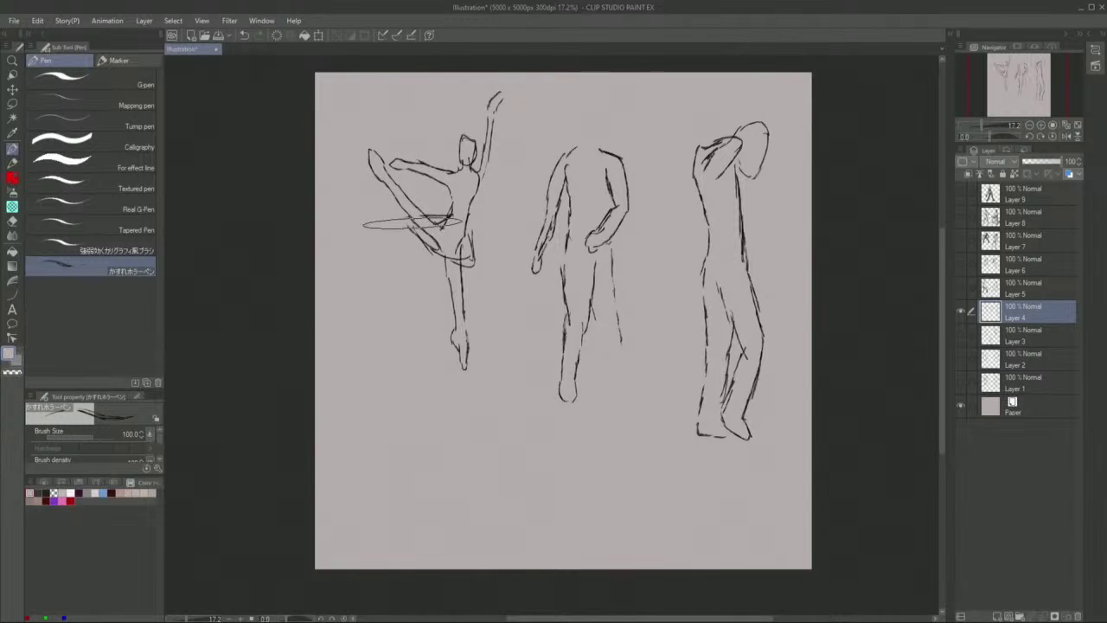
- Complete the middle headless figure by drawing its second leg with a foot, its neck and its head
mouse_move(592, 313)
mouse_down()
mouse_move(603, 357)
mouse_move(649, 341)
mouse_move(671, 370)
mouse_move(661, 380)
mouse_move(692, 389)
mouse_move(657, 378)
mouse_move(657, 286)
mouse_move(630, 132)
mouse_move(577, 139)
mouse_move(624, 131)
mouse_move(614, 115)
mouse_move(675, 336)
mouse_move(718, 376)
mouse_move(718, 366)
mouse_up()
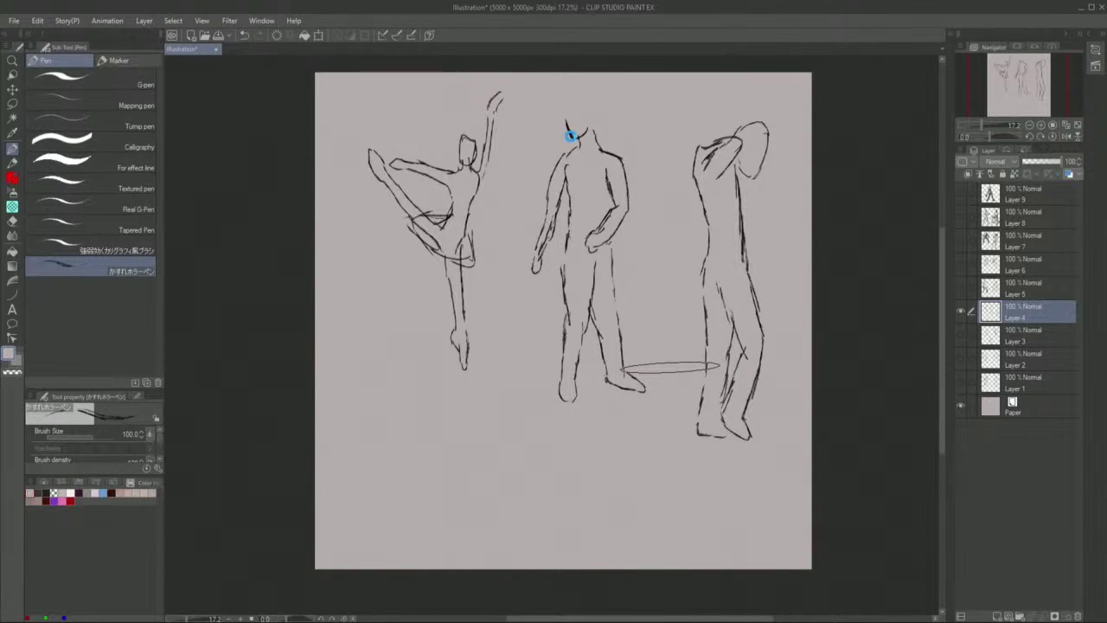
mouse_move(569, 128)
mouse_down()
mouse_move(619, 134)
mouse_move(565, 107)
mouse_move(585, 99)
mouse_move(593, 125)
mouse_move(719, 59)
mouse_up()
scroll(513, 288, down, 3)
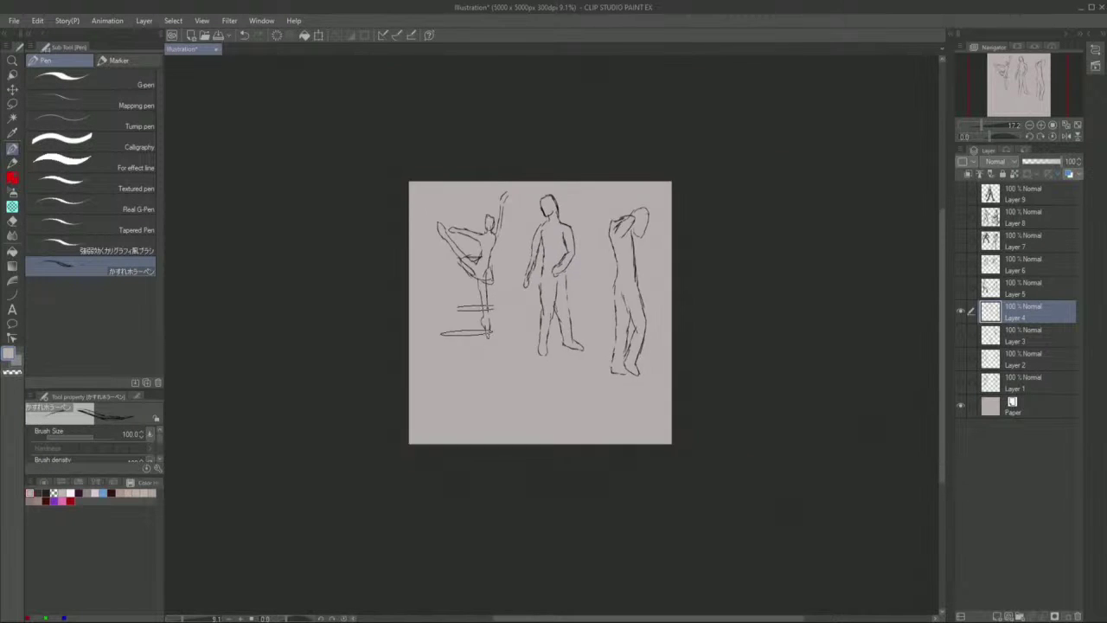
- Hide Layer 4, show Layer 5 with its bending and seated figures, and make Layer 5 the drawing layer
scroll(483, 264, up, 2)
click(961, 311)
click(960, 280)
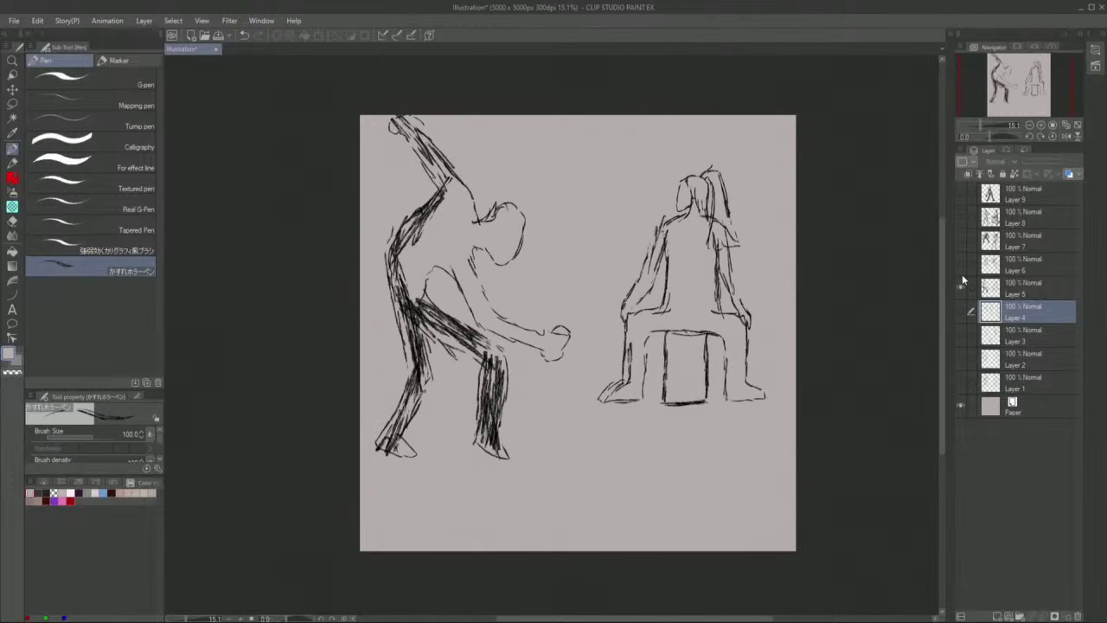
click(1014, 292)
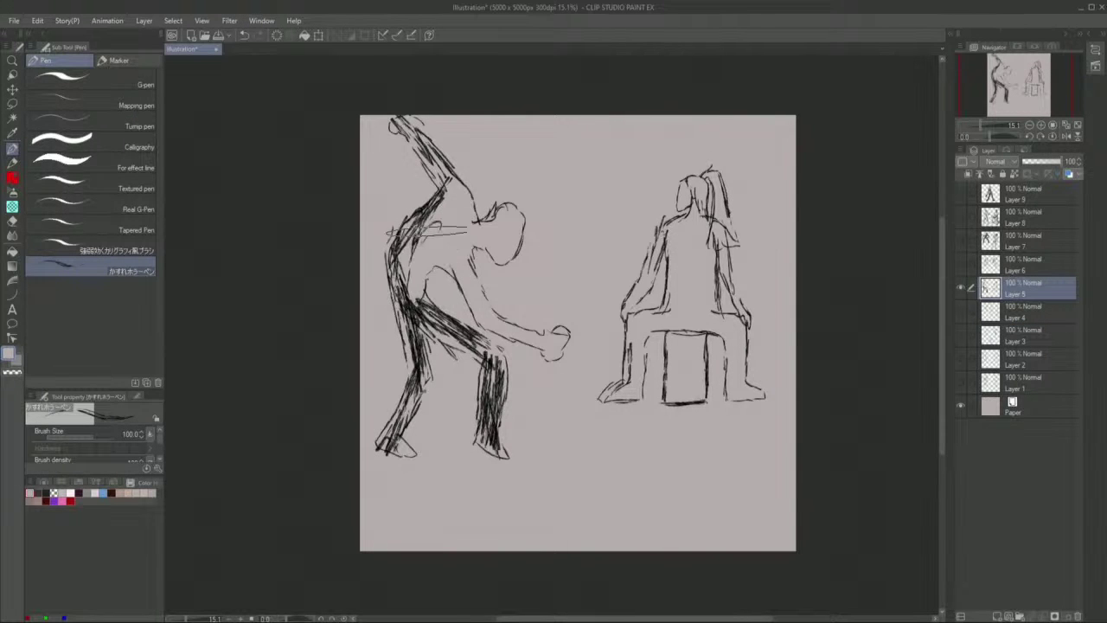
- Hatch the bending figure's upper back and shoulder with the pen and clean up the hatching with the hard eraser
mouse_move(433, 246)
mouse_down()
mouse_move(456, 214)
mouse_move(436, 207)
mouse_move(437, 258)
mouse_up()
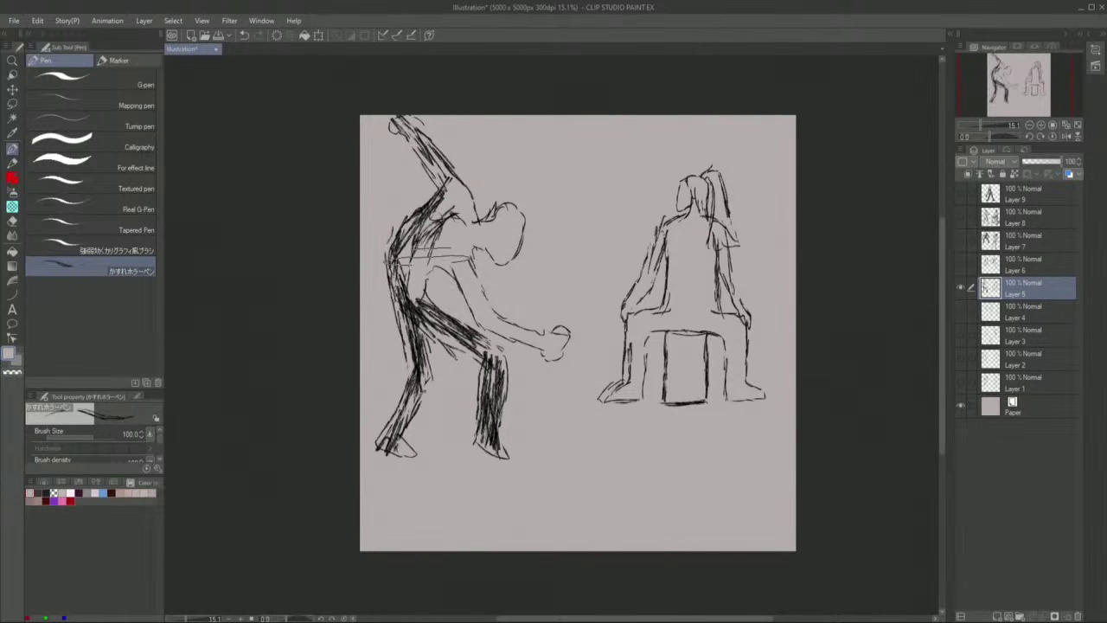
drag(455, 198, 446, 223)
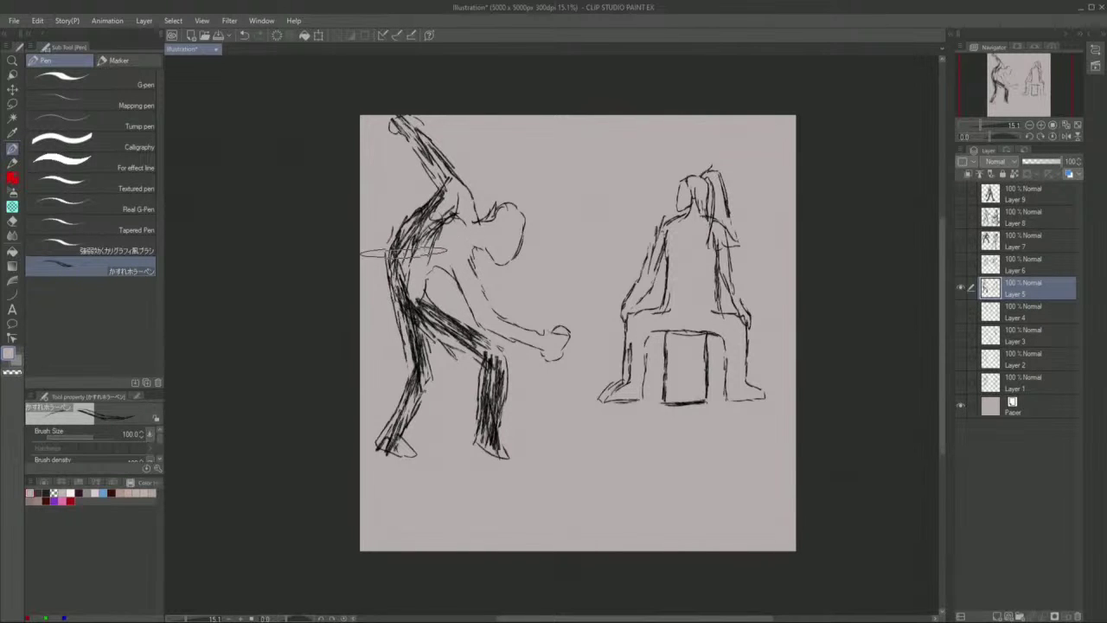
click(12, 220)
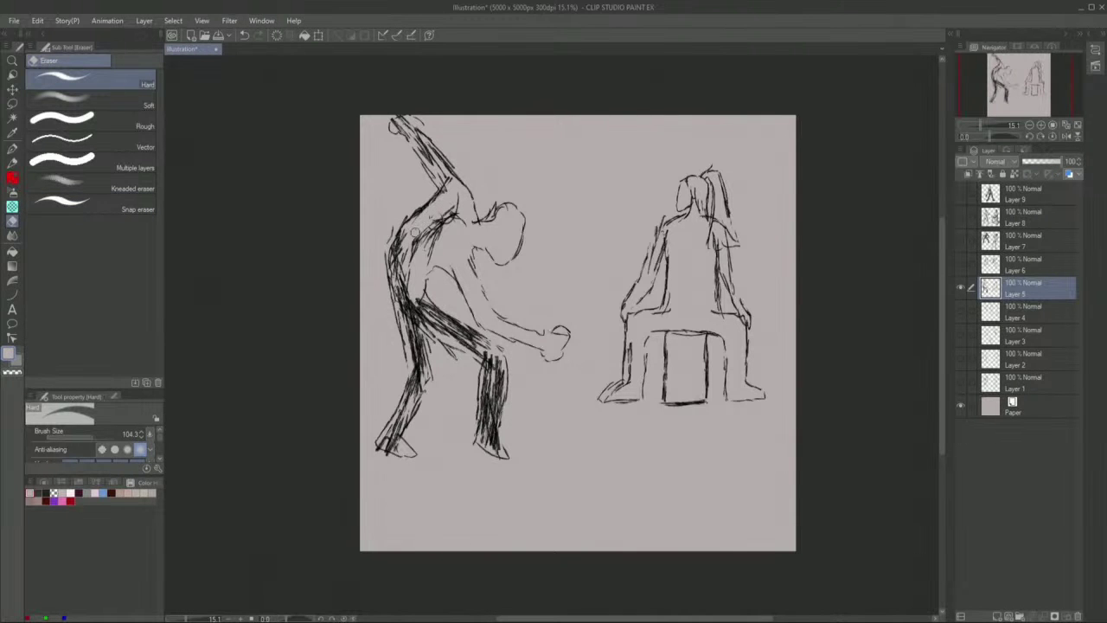
click(13, 148)
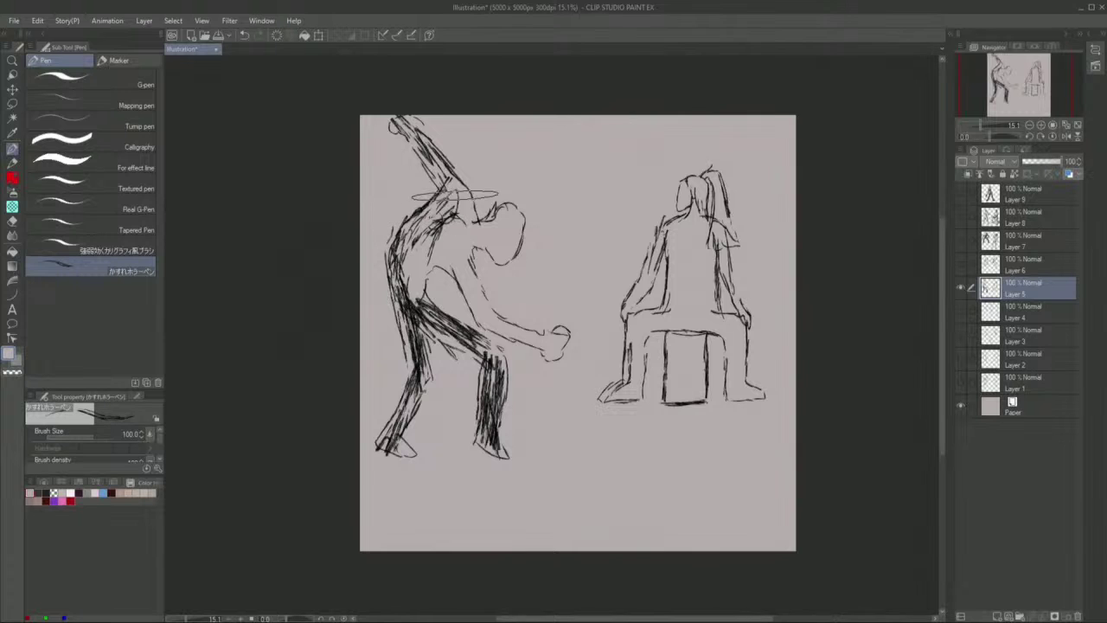
- Darken the bending figure's shoulder with dense pen hatching, erase light marks across its upper back, and touch up the area
mouse_move(453, 219)
mouse_down()
mouse_move(453, 178)
mouse_move(451, 193)
mouse_up()
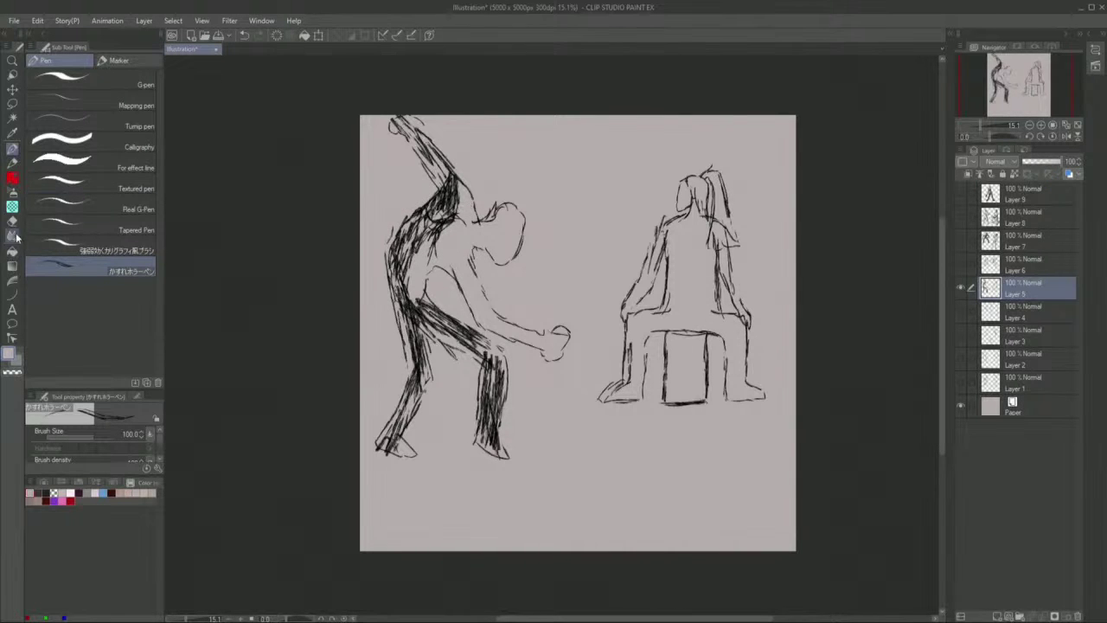
key(e)
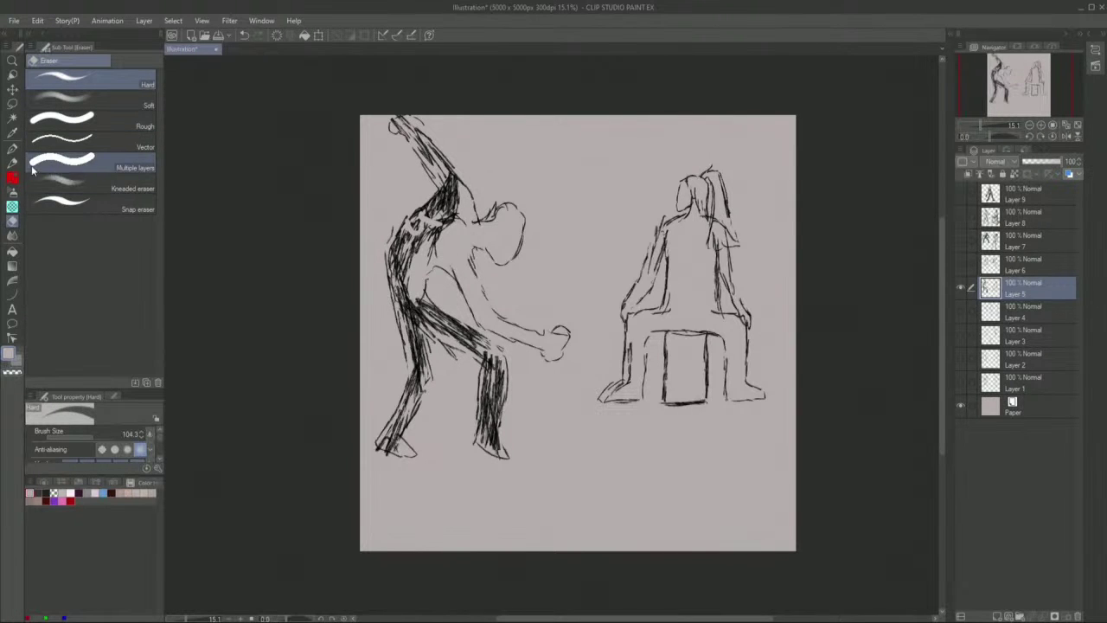
click(12, 149)
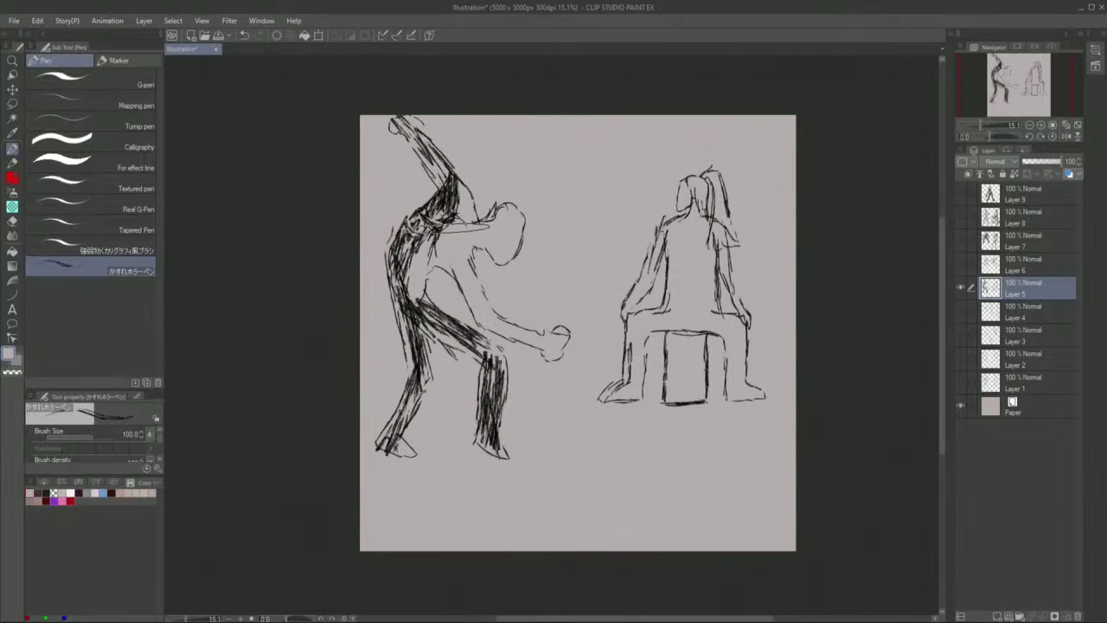
mouse_move(443, 217)
mouse_down()
mouse_move(459, 241)
mouse_move(463, 196)
mouse_move(468, 216)
mouse_move(443, 215)
mouse_move(481, 222)
mouse_move(512, 194)
mouse_move(472, 302)
mouse_move(455, 253)
mouse_move(456, 283)
mouse_move(426, 254)
mouse_move(432, 208)
mouse_move(486, 337)
mouse_move(429, 281)
mouse_move(523, 334)
mouse_move(528, 321)
mouse_move(539, 326)
mouse_move(515, 348)
mouse_move(374, 99)
mouse_move(492, 150)
mouse_up()
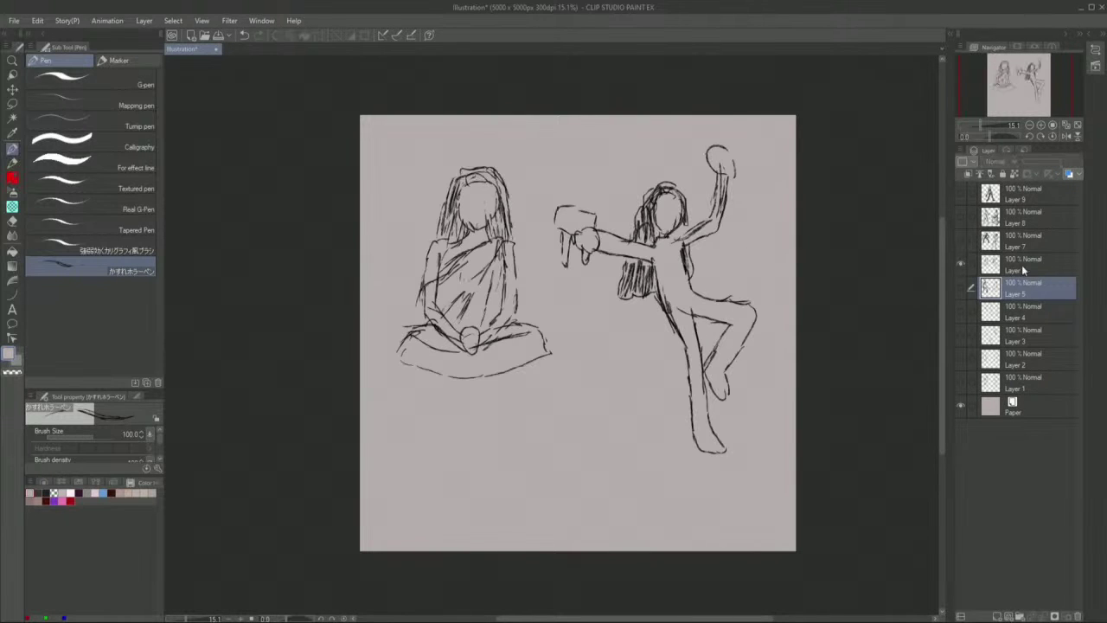
- Make the displayed Layer 6 the drawing layer and define the folded legs of the meditating figure with pen lines
click(1029, 264)
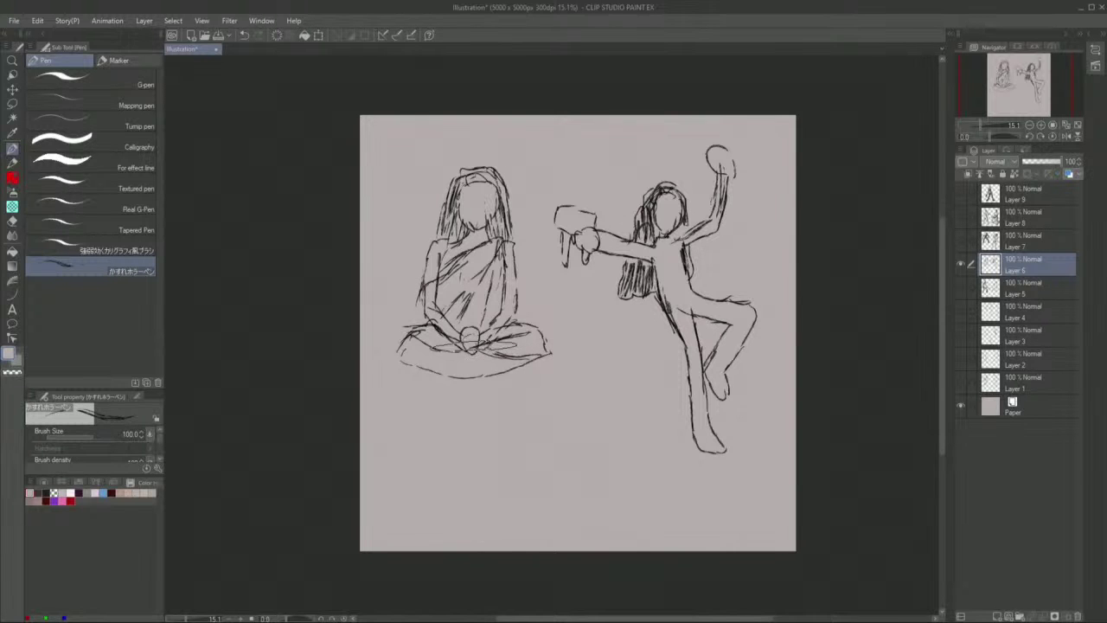
mouse_move(449, 339)
mouse_down()
mouse_move(390, 349)
mouse_move(454, 366)
mouse_move(498, 347)
mouse_move(455, 347)
mouse_move(441, 141)
mouse_up()
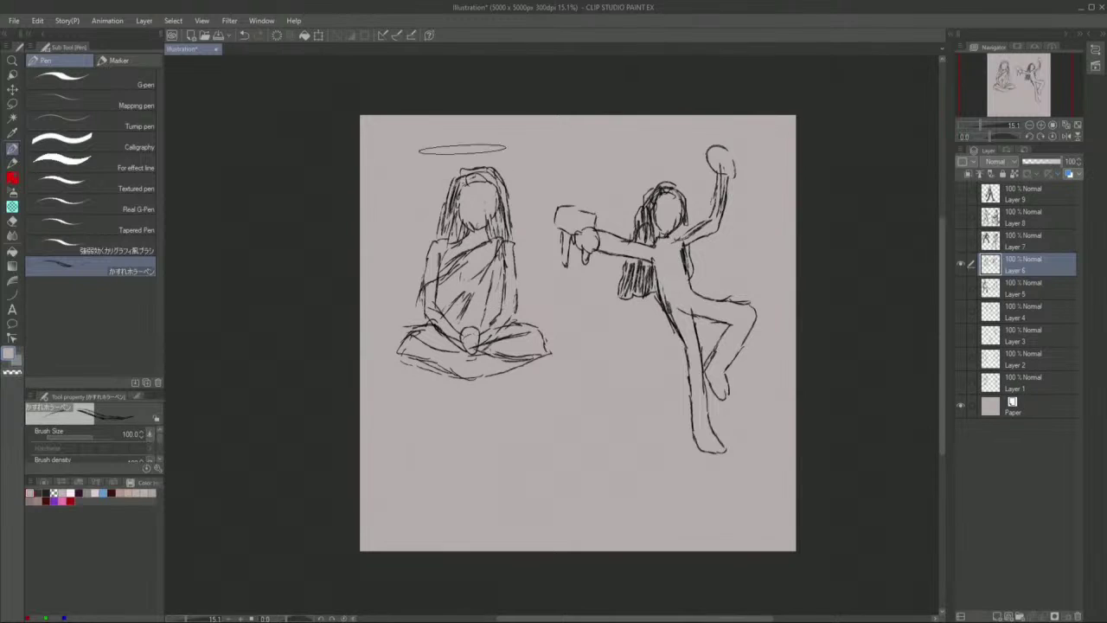
- Give the rope-swinging figure a shaded gun, a rope, a belt, boots and facial guidelines
mouse_move(662, 224)
mouse_down()
mouse_move(664, 254)
mouse_move(628, 174)
mouse_move(666, 206)
mouse_move(729, 99)
mouse_move(701, 291)
mouse_move(735, 149)
mouse_move(729, 269)
mouse_move(684, 324)
mouse_move(676, 313)
mouse_move(693, 291)
mouse_move(710, 294)
mouse_move(676, 290)
mouse_move(686, 237)
mouse_move(675, 171)
mouse_move(696, 112)
mouse_move(699, 280)
mouse_move(691, 231)
mouse_move(673, 412)
mouse_move(689, 407)
mouse_move(670, 422)
mouse_move(681, 452)
mouse_move(702, 452)
mouse_move(706, 393)
mouse_move(695, 395)
mouse_move(683, 367)
mouse_move(700, 364)
mouse_move(699, 354)
mouse_move(713, 357)
mouse_move(712, 370)
mouse_move(709, 334)
mouse_move(552, 204)
mouse_move(567, 179)
mouse_move(549, 217)
mouse_move(546, 206)
mouse_move(571, 223)
mouse_move(559, 201)
mouse_move(566, 256)
mouse_move(609, 179)
mouse_move(664, 174)
mouse_move(629, 220)
mouse_move(639, 220)
mouse_up()
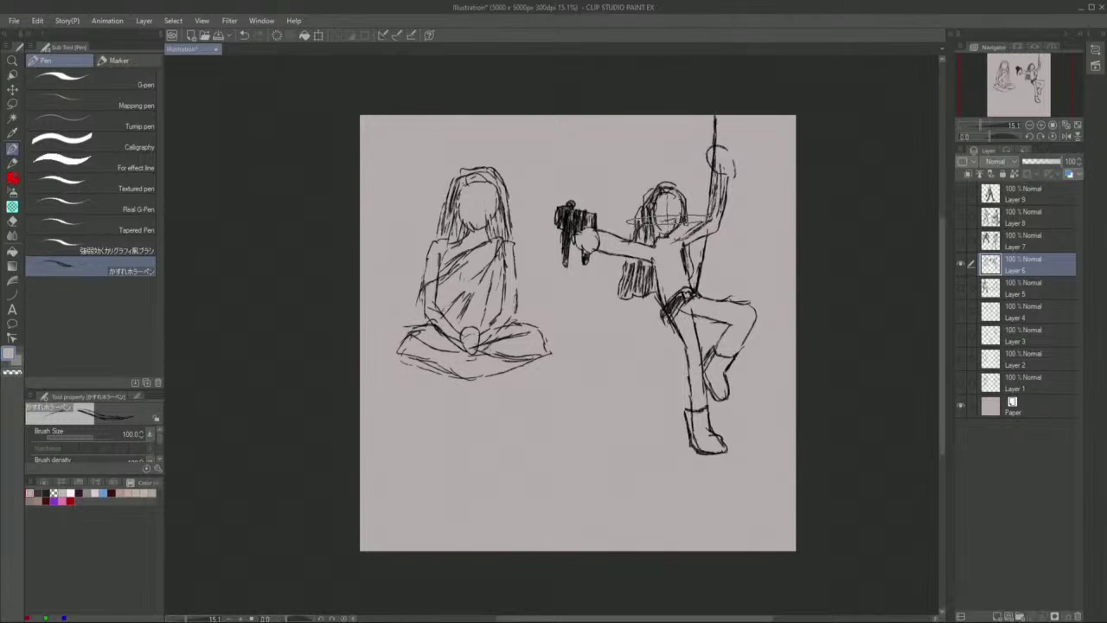
drag(639, 219, 622, 234)
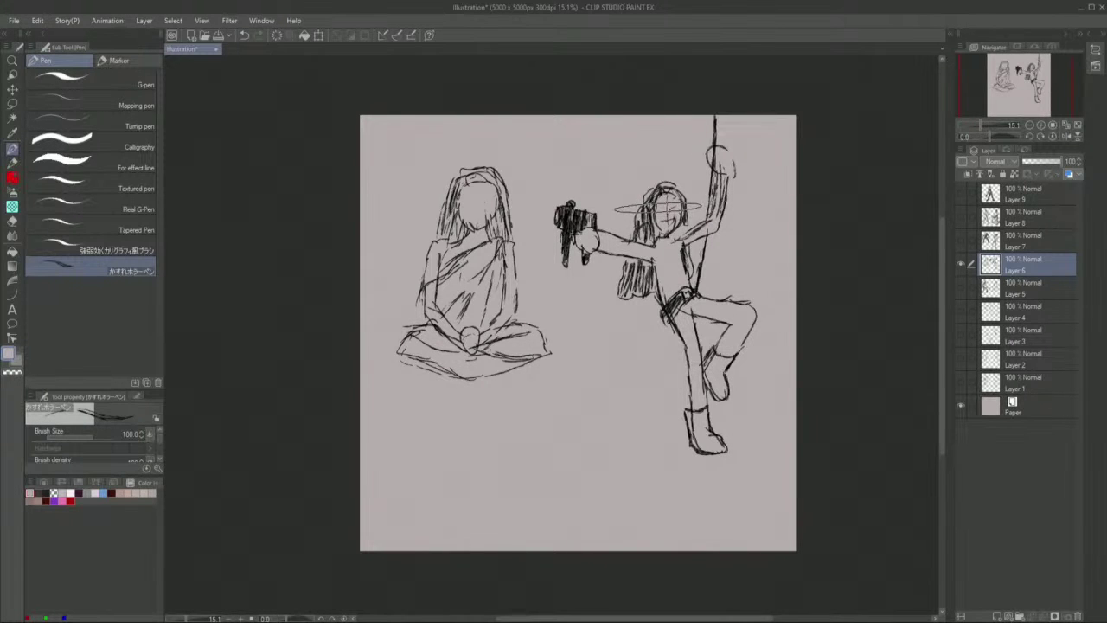
mouse_move(619, 229)
mouse_down()
mouse_move(649, 183)
mouse_move(779, 257)
mouse_move(580, 263)
mouse_move(593, 282)
mouse_move(604, 270)
mouse_up()
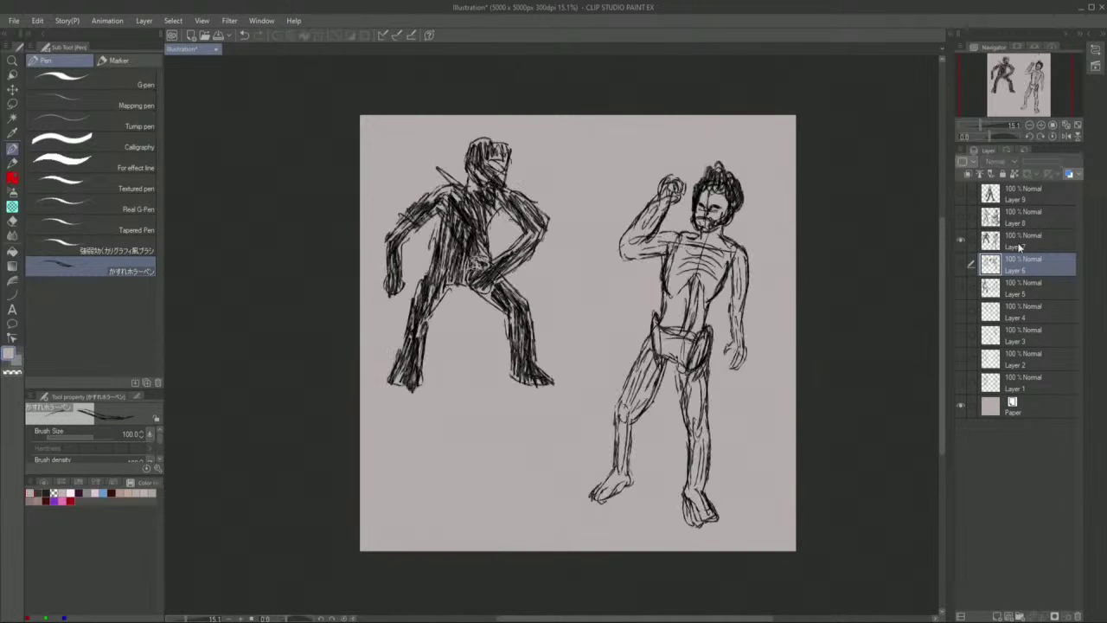
- Make the displayed Layer 7 the drawing layer and touch up the bearded figure's face with the pen
click(1039, 235)
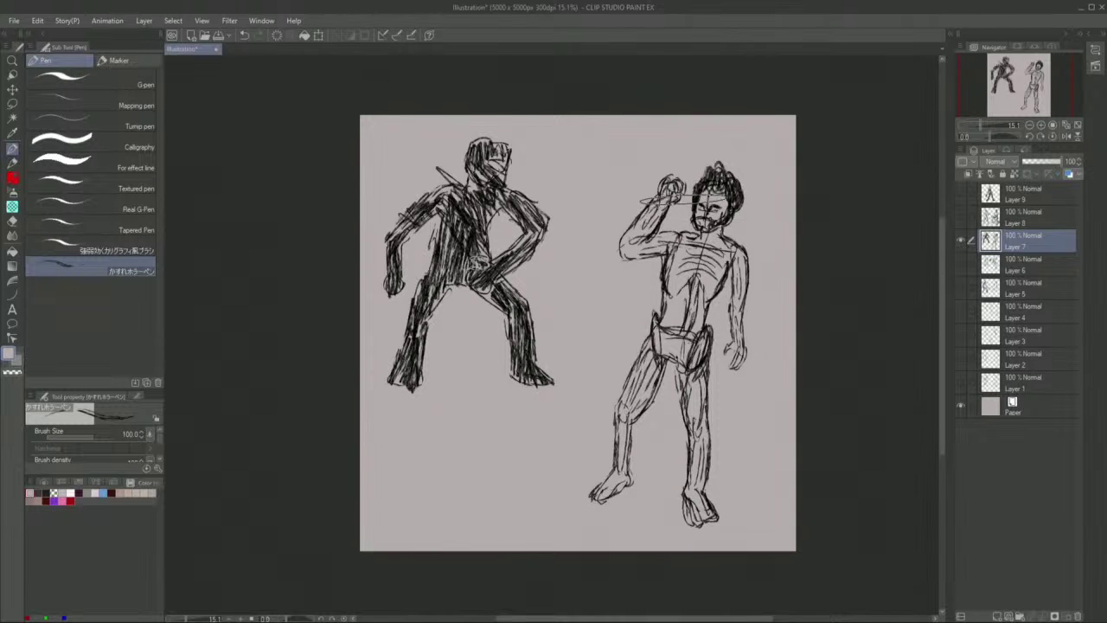
mouse_move(694, 212)
mouse_down()
mouse_move(708, 207)
mouse_move(674, 213)
mouse_up()
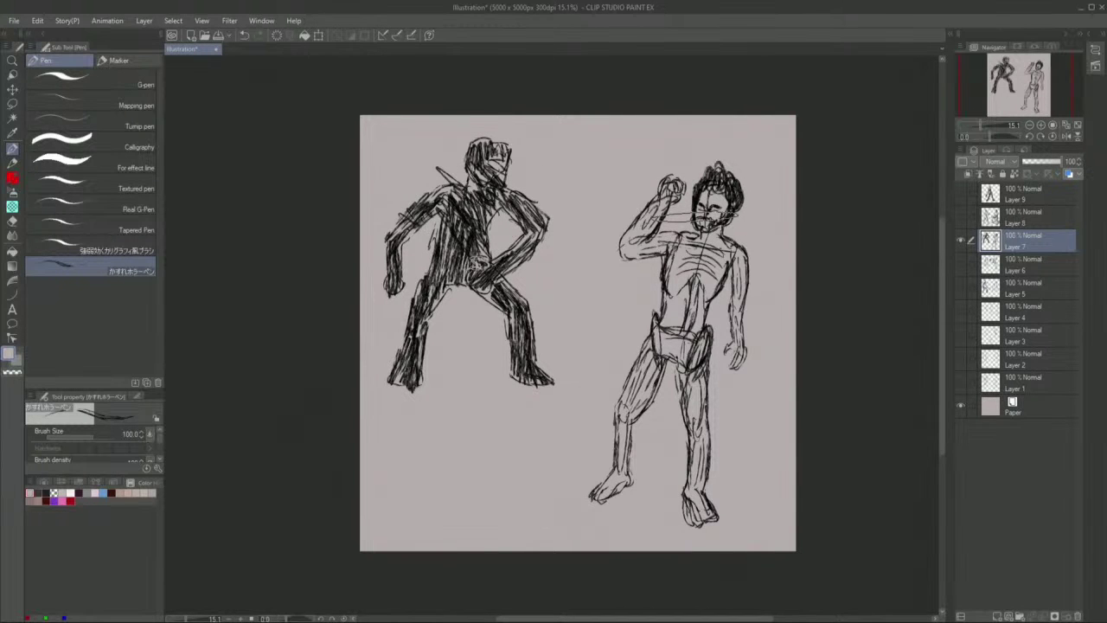
click(14, 147)
- Hide Layer 7, show Layer 8 with its fighter and seated woman, and make Layer 8 the drawing layer
click(960, 240)
click(960, 216)
click(1032, 216)
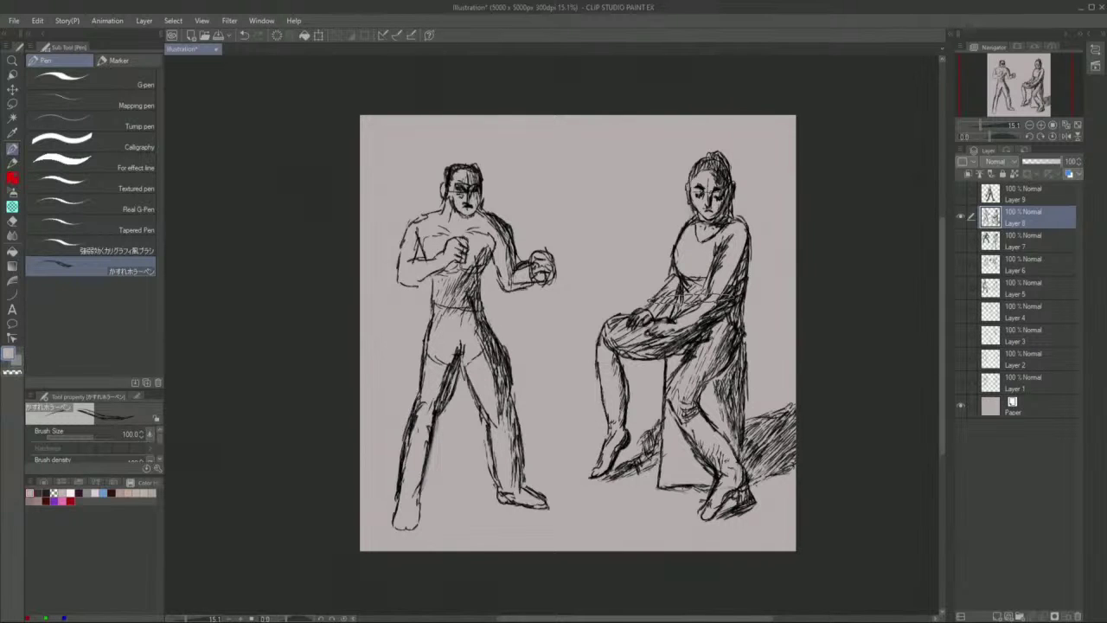
- Hide Layer 8, show Layer 9 with the armed walking figure, and make Layer 9 the drawing layer
click(960, 216)
click(961, 193)
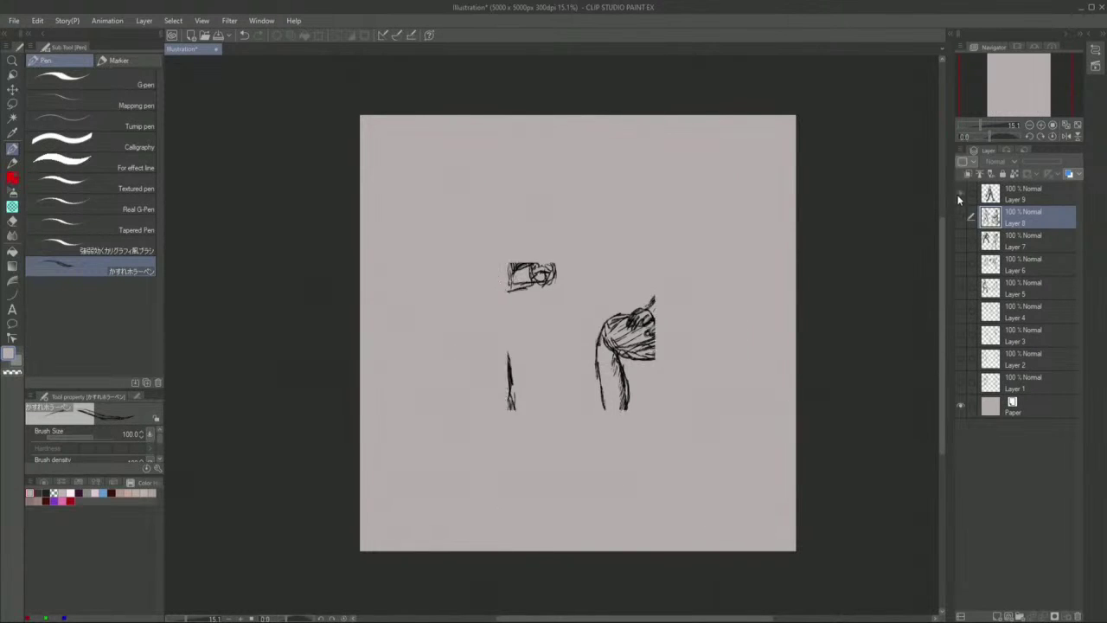
click(1031, 199)
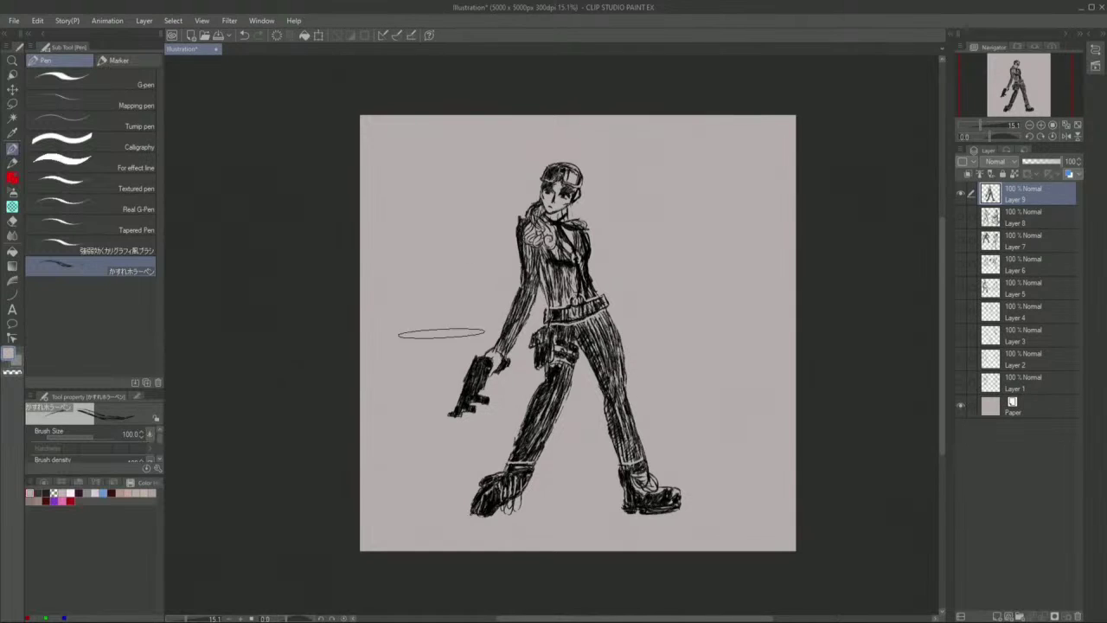